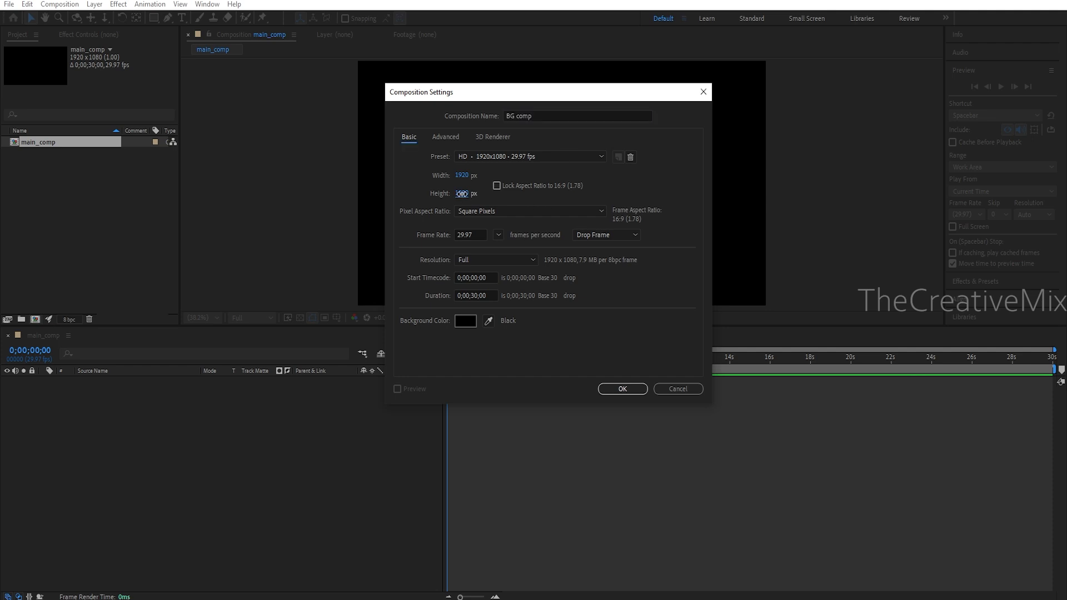
- Set the BG comp height to 1920 px and create the composition
{"action": "type", "text": "1920"}
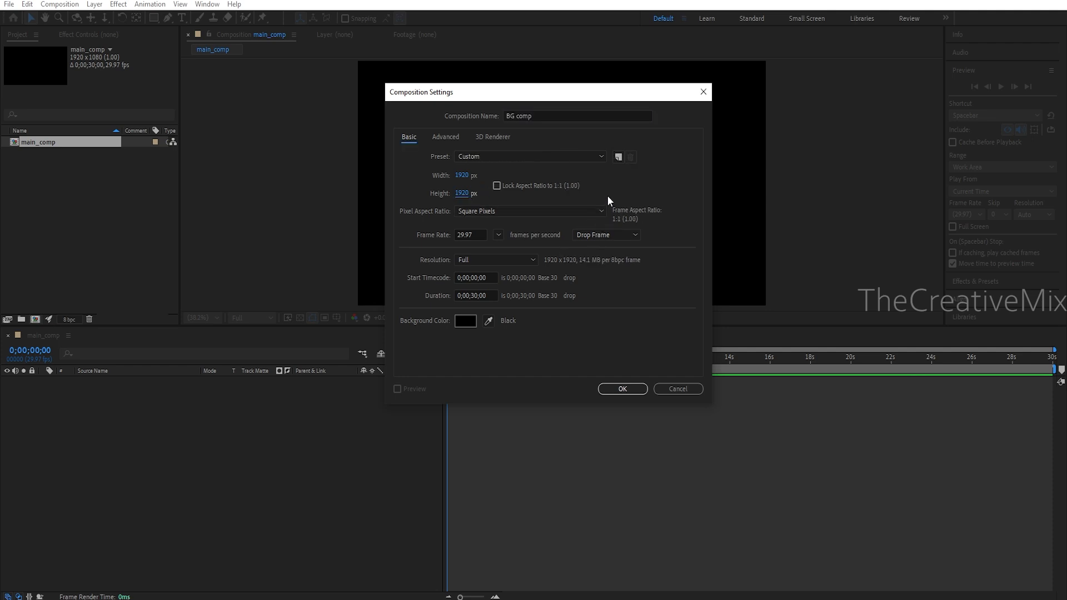
{"action": "left_click", "coordinate": [621, 388]}
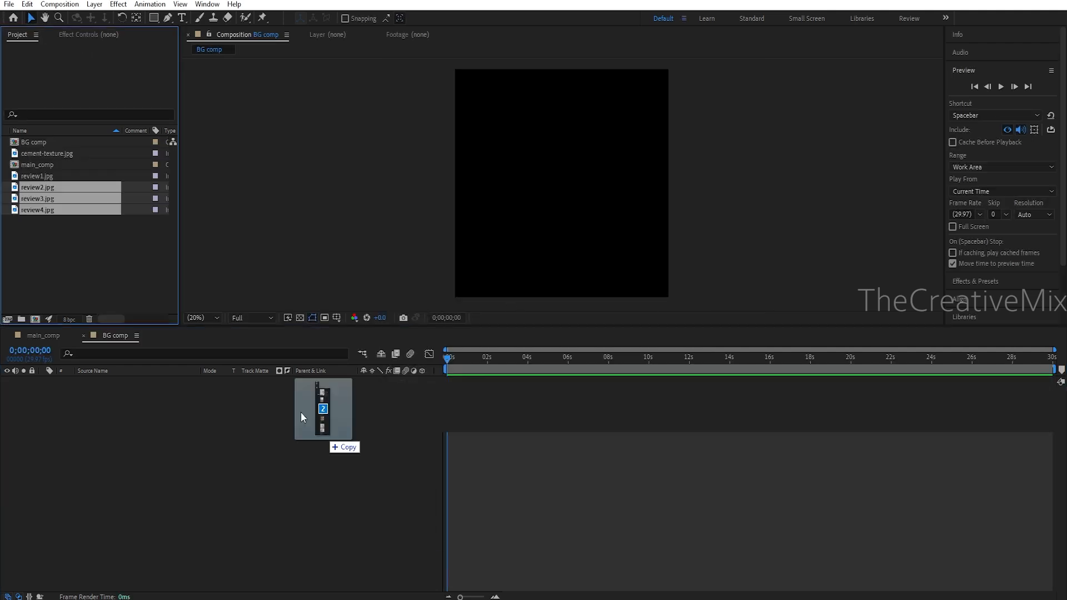
- Import the two PNG images and collect all image files in a new project folder named Images
{"action": "left_click_drag", "start_coordinate": [301, 412], "coordinate": [114, 256]}
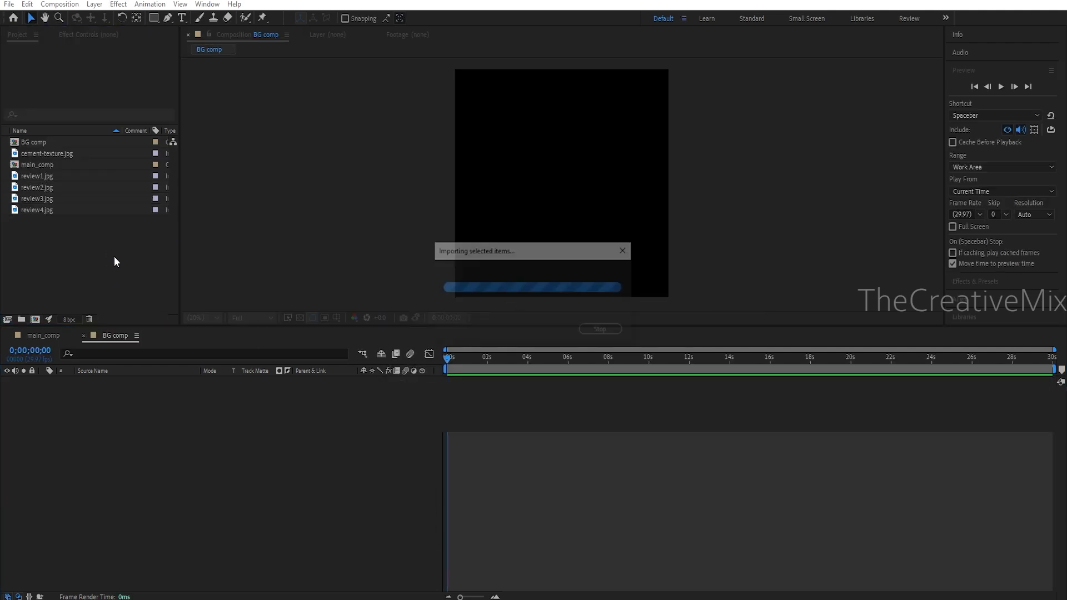
{"action": "left_click_drag", "start_coordinate": [51, 176], "coordinate": [53, 232]}
{"action": "left_click", "coordinate": [45, 154], "text": "shift"}
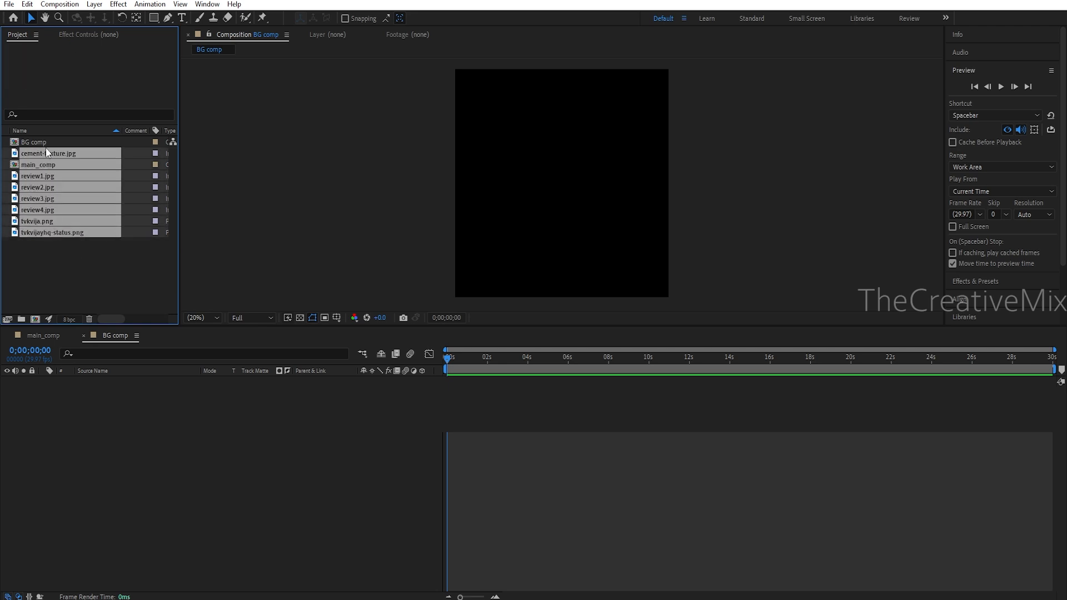
{"action": "left_click", "coordinate": [45, 165], "text": "ctrl"}
{"action": "left_click_drag", "start_coordinate": [47, 232], "coordinate": [19, 316]}
{"action": "type", "text": "Images"}
{"action": "key", "text": "Return"}
{"action": "left_click", "coordinate": [49, 185]}
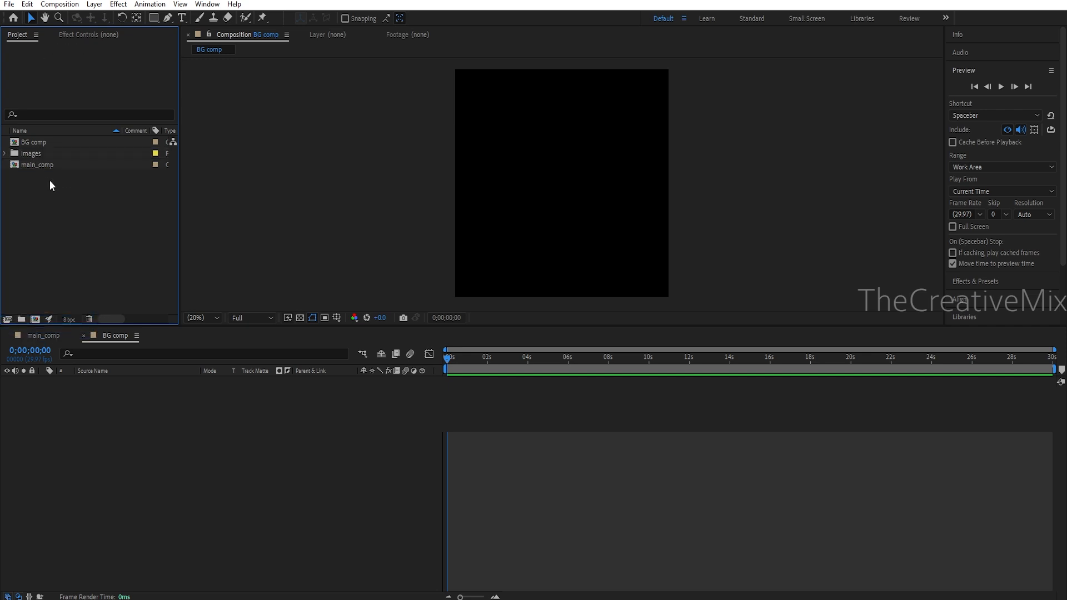
- Add cement-texture.jpg from the Images folder to BG comp and scale it to 20%
{"action": "left_click", "coordinate": [4, 153]}
{"action": "left_click_drag", "start_coordinate": [39, 165], "coordinate": [76, 409]}
{"action": "type", "text": "s"}
{"action": "type", "text": "20"}
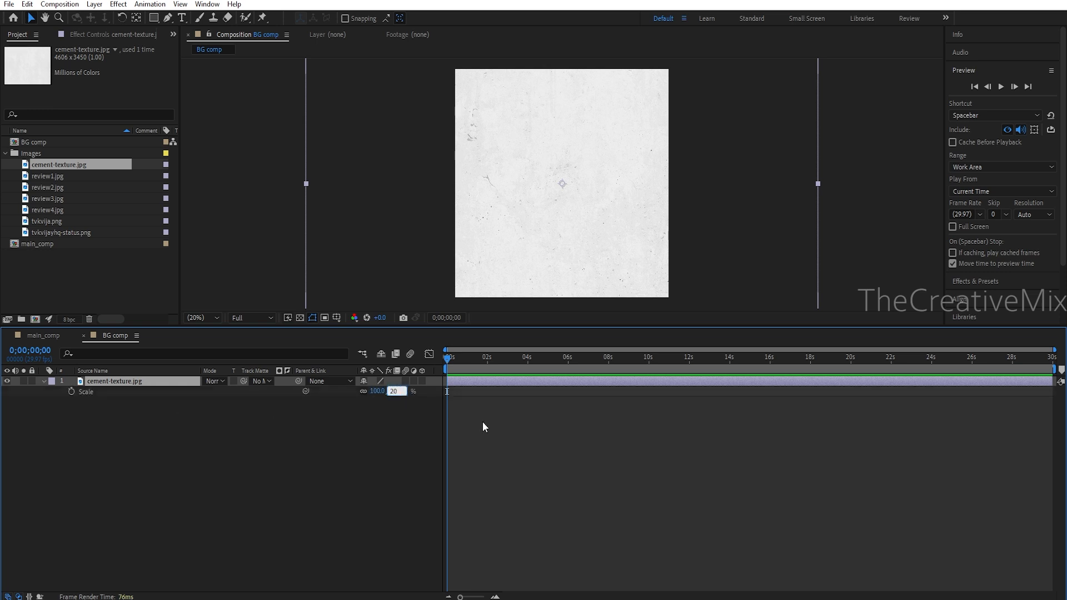
{"action": "key", "text": "Return"}
- Apply the Motion Tile effect to the cement texture layer with Output Width 300 and Mirror Edges enabled
{"action": "key", "text": "ctrl+5"}
{"action": "type", "text": "motion"}
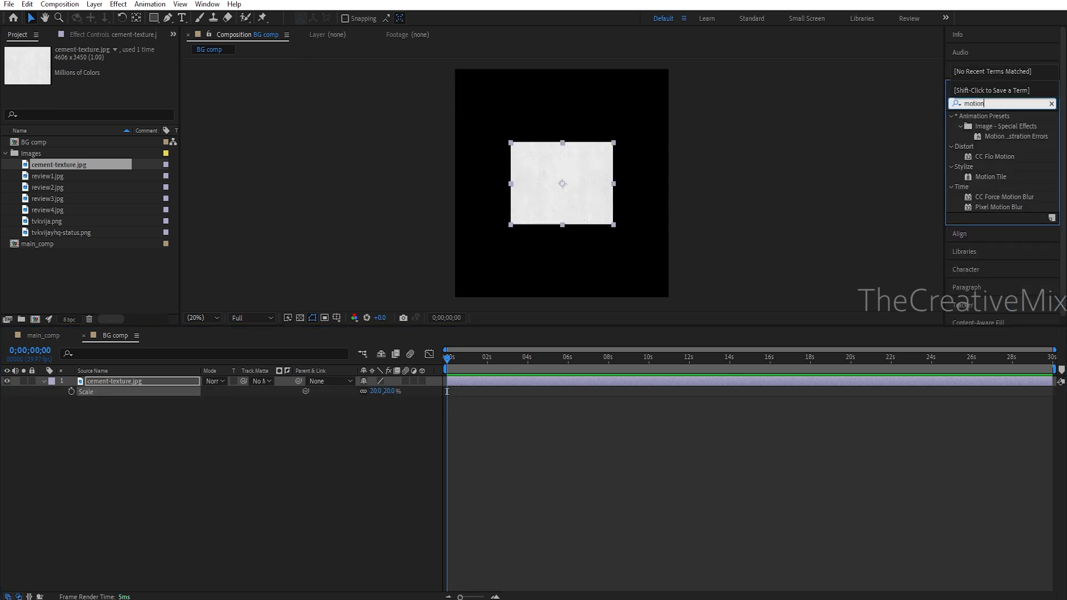
{"action": "left_click_drag", "start_coordinate": [990, 177], "coordinate": [166, 381]}
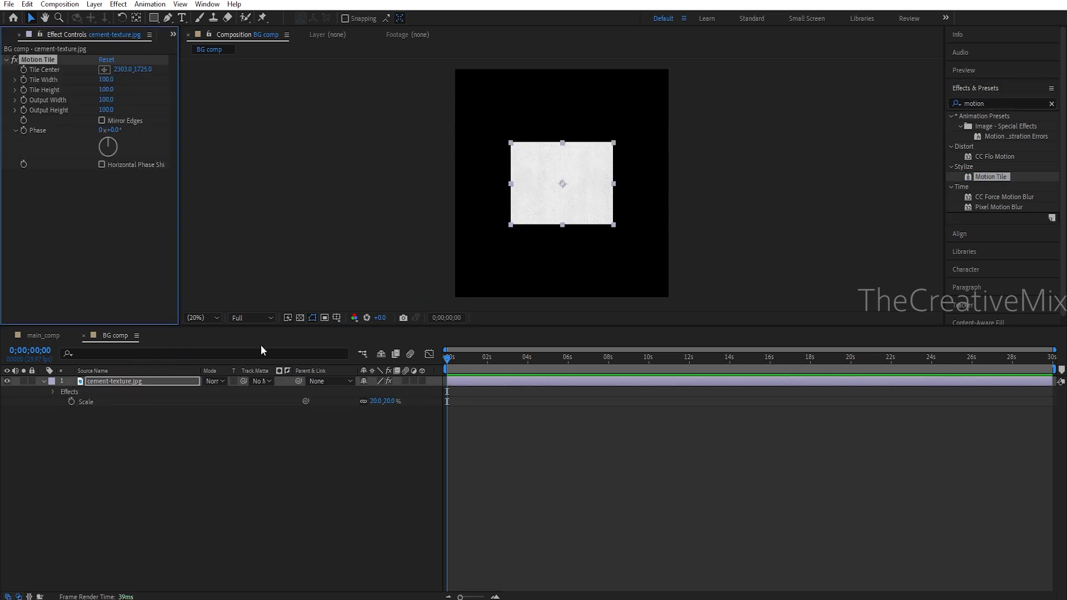
{"action": "left_click", "coordinate": [108, 98]}
{"action": "type", "text": "300"}
{"action": "key", "text": "Return"}
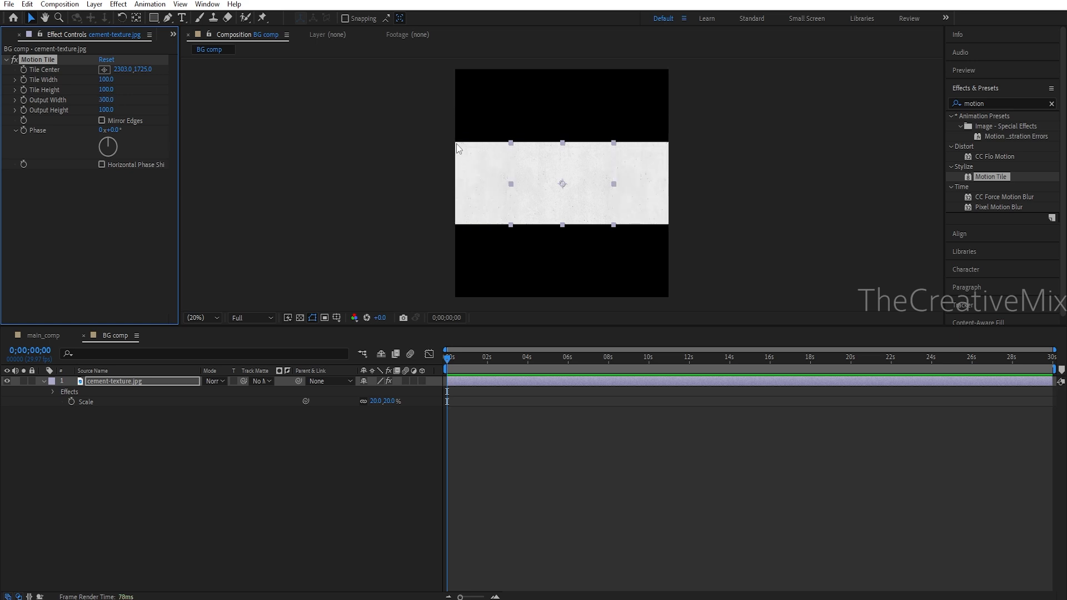
{"action": "left_click", "coordinate": [108, 120]}
- Place BG comp as a layer in main_comp
{"action": "left_click", "coordinate": [42, 337]}
{"action": "left_click", "coordinate": [173, 34]}
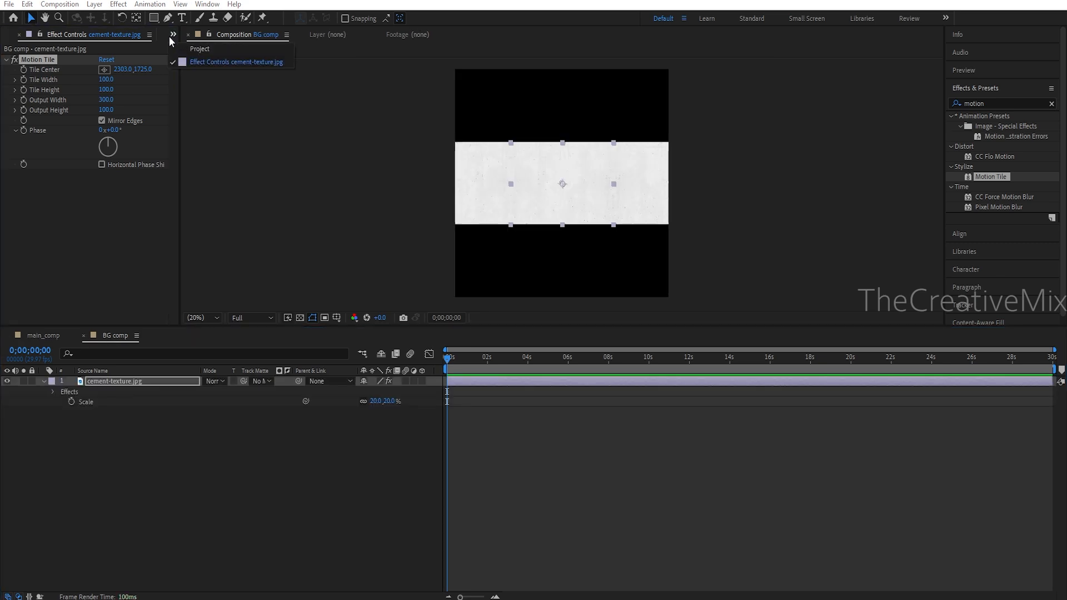
{"action": "left_click", "coordinate": [173, 35]}
{"action": "left_click", "coordinate": [189, 46]}
{"action": "left_click", "coordinate": [45, 336]}
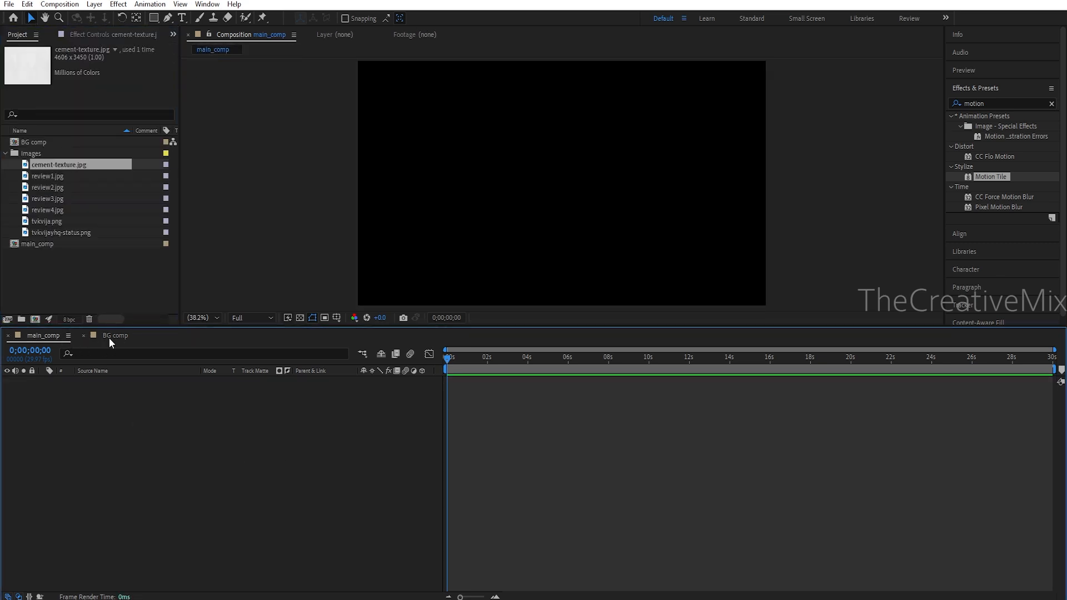
{"action": "left_click_drag", "start_coordinate": [42, 144], "coordinate": [100, 400]}
- Scale the BG comp layer in main_comp to 160% so it fills the frame
{"action": "key", "text": "s"}
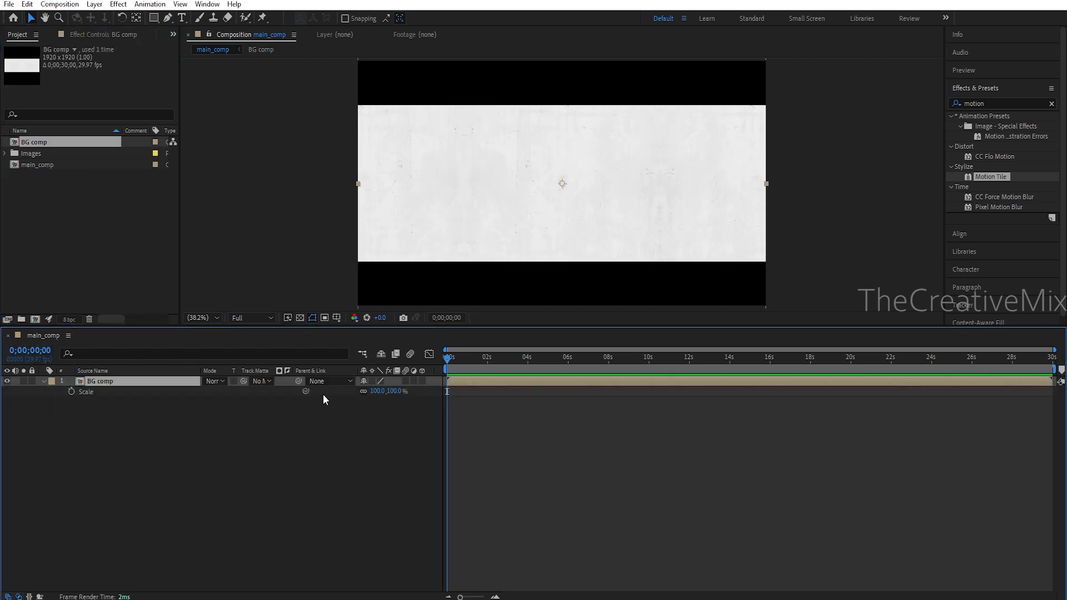
{"action": "left_click", "coordinate": [373, 390]}
{"action": "type", "text": "110"}
{"action": "key", "text": "Return"}
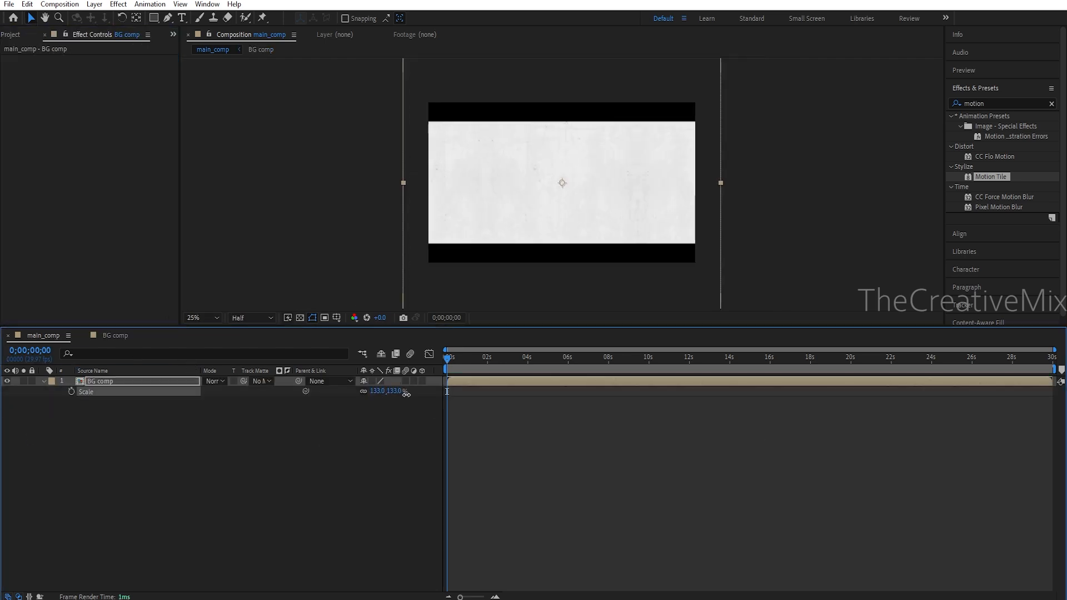
{"action": "left_click_drag", "start_coordinate": [406, 393], "coordinate": [420, 395]}
{"action": "left_click", "coordinate": [396, 391]}
{"action": "type", "text": "160"}
{"action": "key", "text": "Return"}
- Start a new composition with a width of 2000 px and a height of 600 px
{"action": "left_click", "coordinate": [11, 35]}
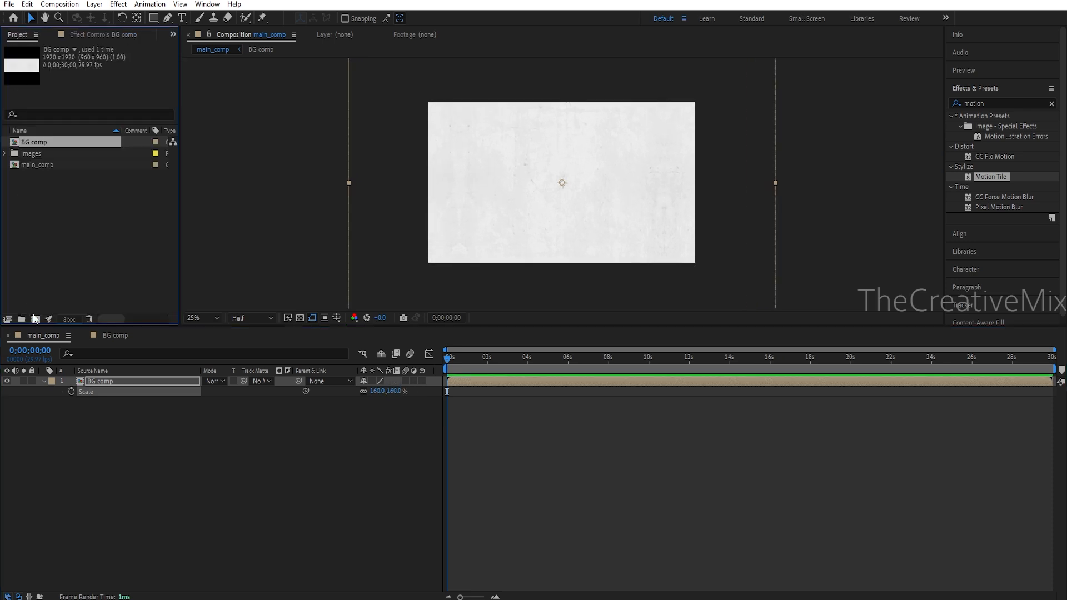
{"action": "left_click", "coordinate": [35, 319]}
{"action": "left_click", "coordinate": [461, 175]}
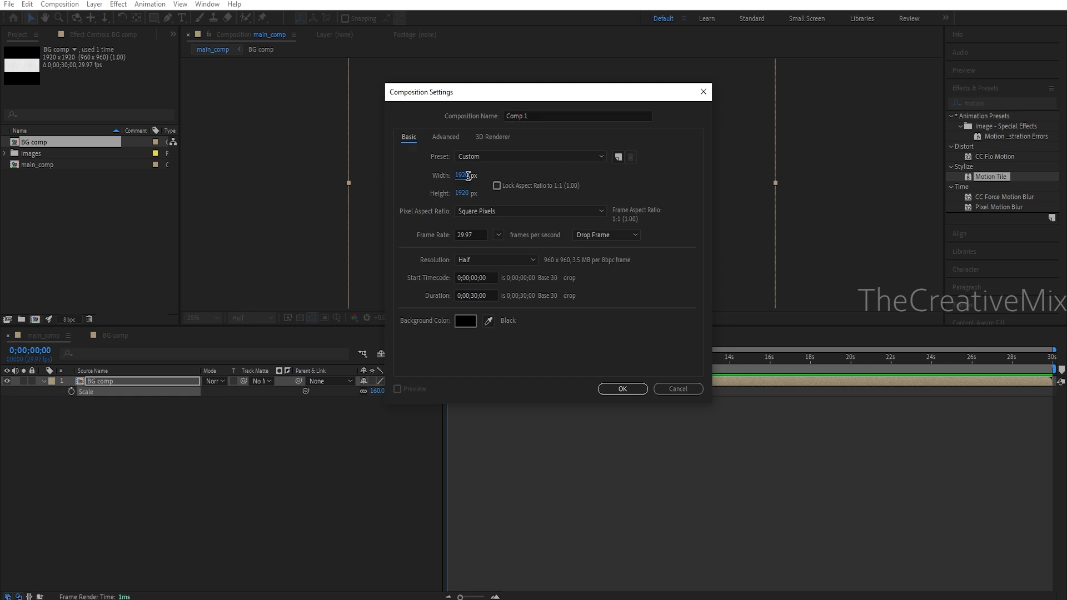
{"action": "type", "text": "2600"}
{"action": "key", "text": "ctrl+a"}
{"action": "type", "text": "2000"}
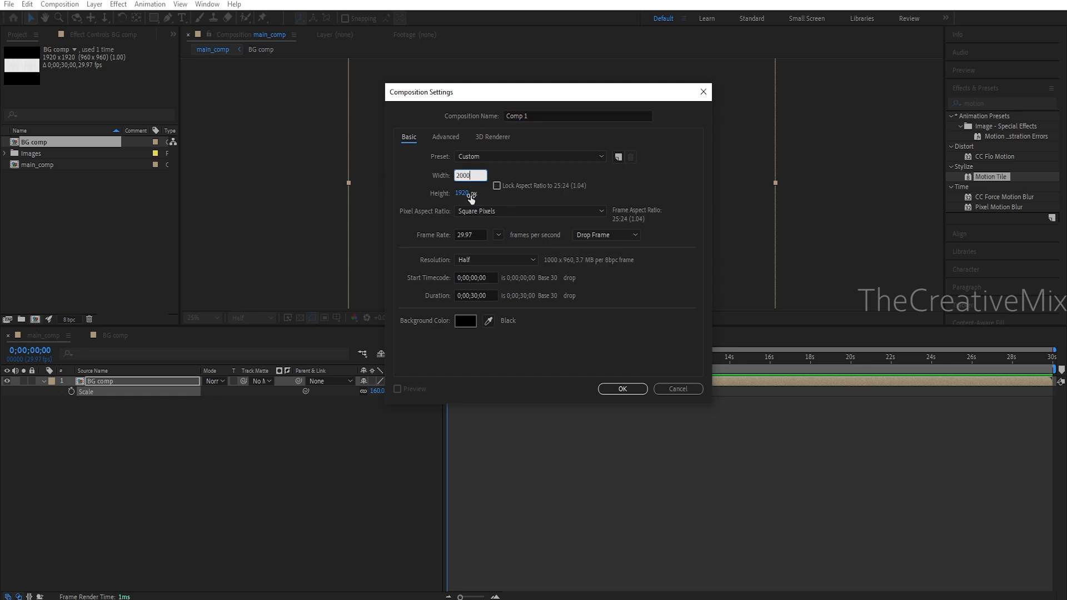
{"action": "left_click", "coordinate": [470, 194]}
{"action": "type", "text": "600"}
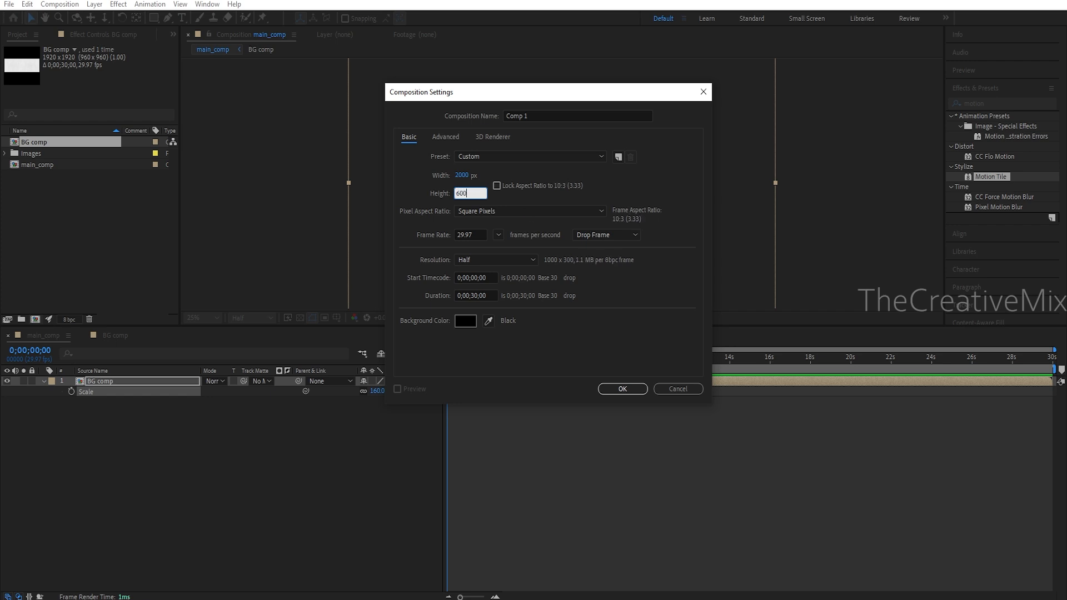
- Name the new composition text1, create it, and turn on its transparency grid
{"action": "left_click", "coordinate": [572, 115]}
{"action": "key", "text": "ctrl+a"}
{"action": "type", "text": "text1"}
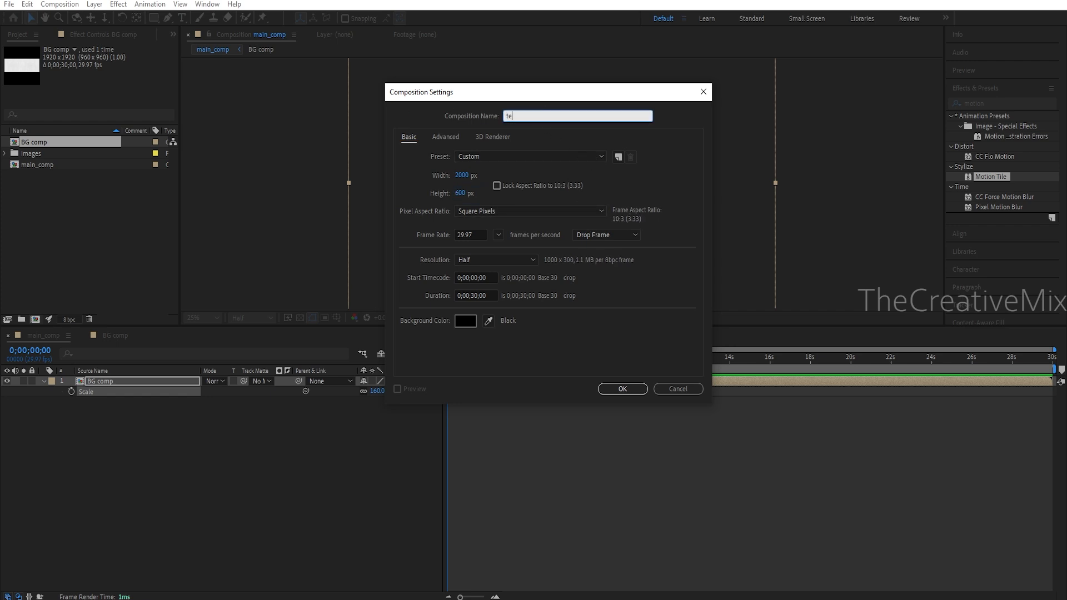
{"action": "left_click", "coordinate": [622, 389]}
{"action": "left_click", "coordinate": [300, 317]}
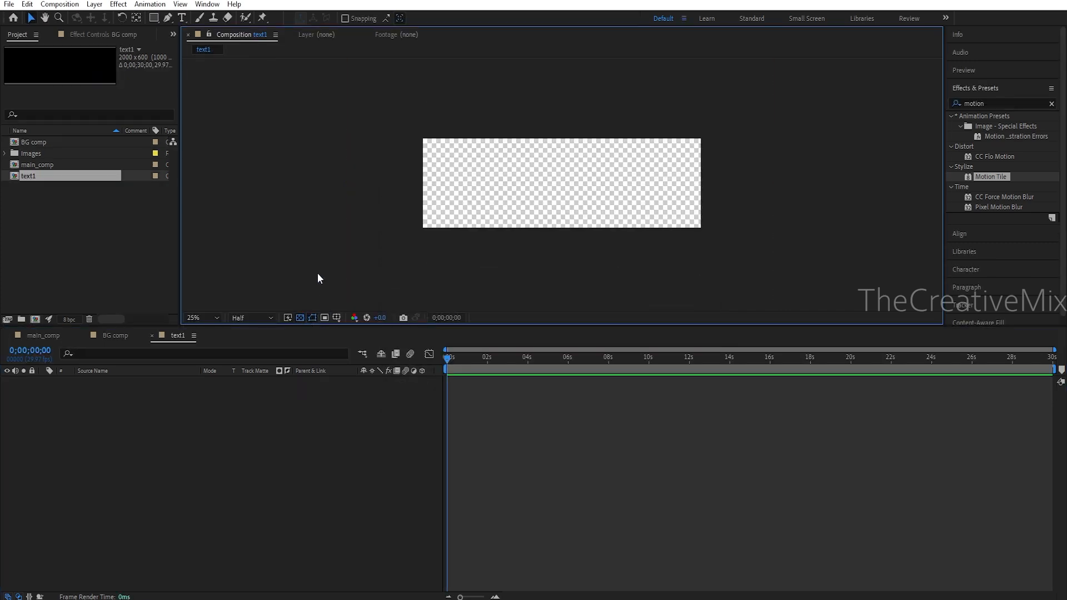
- Add a text layer reading BEAST E in text1 and make its fill black
{"action": "key", "text": "ctrl+t"}
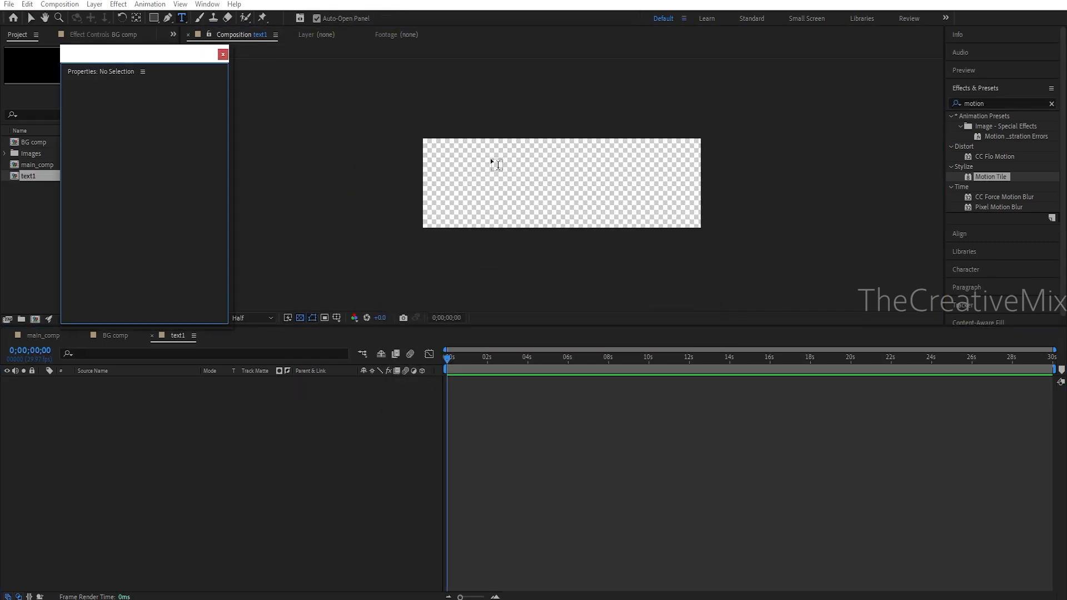
{"action": "left_click", "coordinate": [485, 162]}
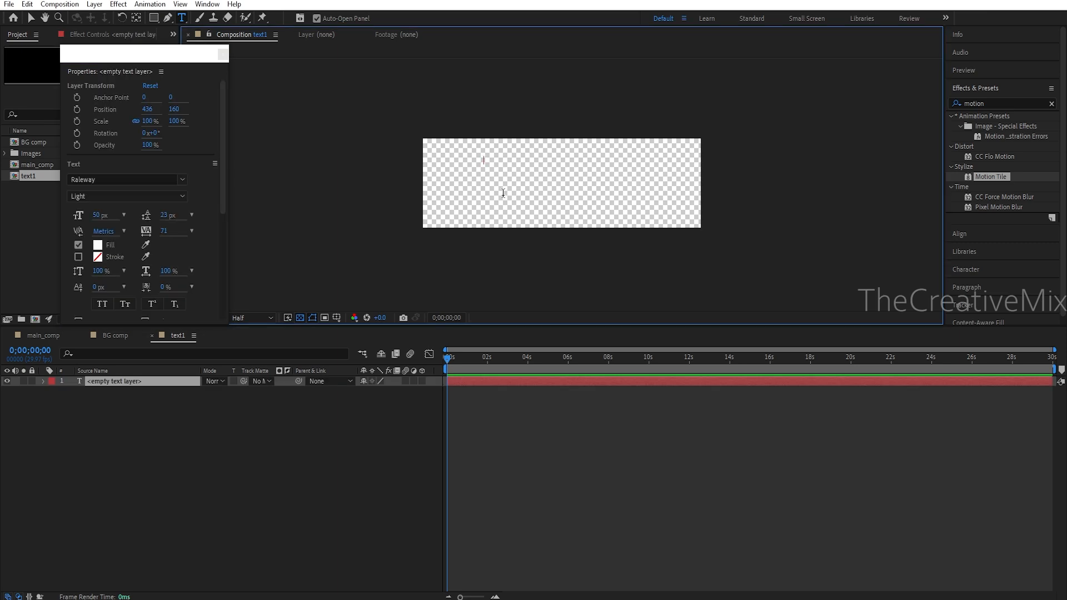
{"action": "type", "text": "BEAST E"}
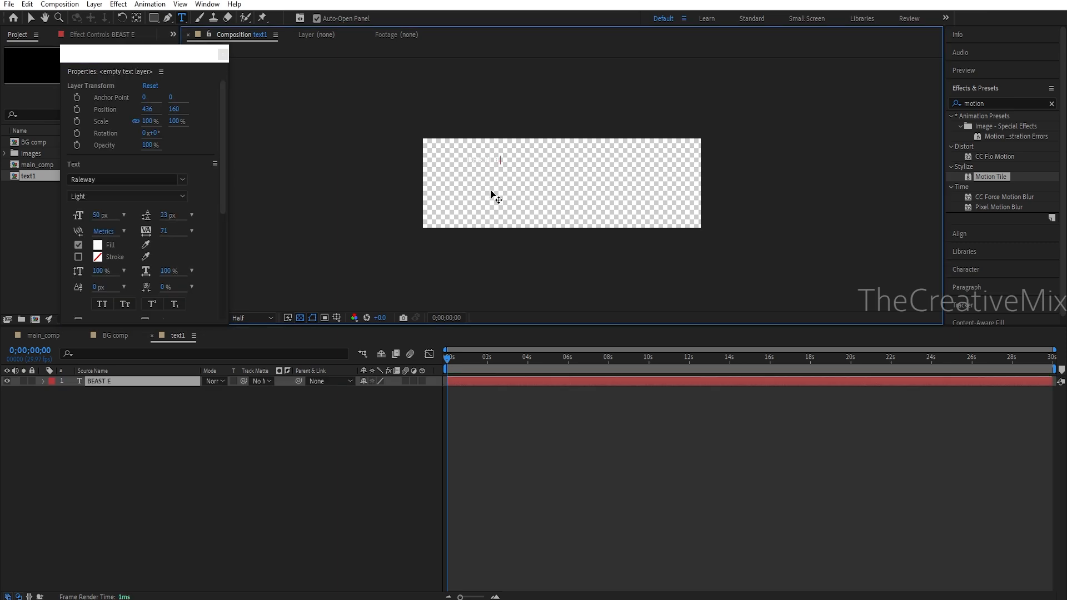
{"action": "key", "text": "ctrl+a"}
{"action": "left_click", "coordinate": [98, 245]}
{"action": "left_click_drag", "start_coordinate": [199, 340], "coordinate": [142, 398]}
{"action": "left_click", "coordinate": [413, 238]}
- Change the text layer's wording to BEAST REVIEW
{"action": "left_click", "coordinate": [522, 165]}
{"action": "key", "text": "Escape"}
{"action": "type", "text": "BEAST REVIEW"}
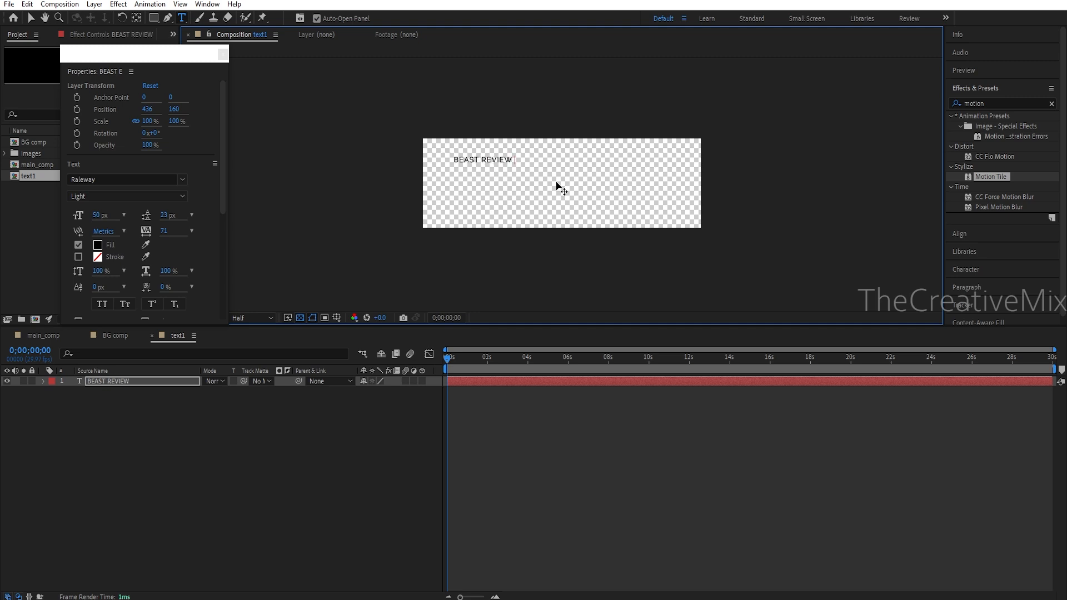
{"action": "key", "text": "BackSpace"}
- Set the font size of the whole BEAST REVIEW text to 200 px
{"action": "key", "text": "ctrl+a"}
{"action": "left_click", "coordinate": [967, 287]}
{"action": "left_click_drag", "start_coordinate": [89, 214], "coordinate": [262, 221]}
{"action": "left_click", "coordinate": [103, 216]}
{"action": "type", "text": "200"}
{"action": "key", "text": "Return"}
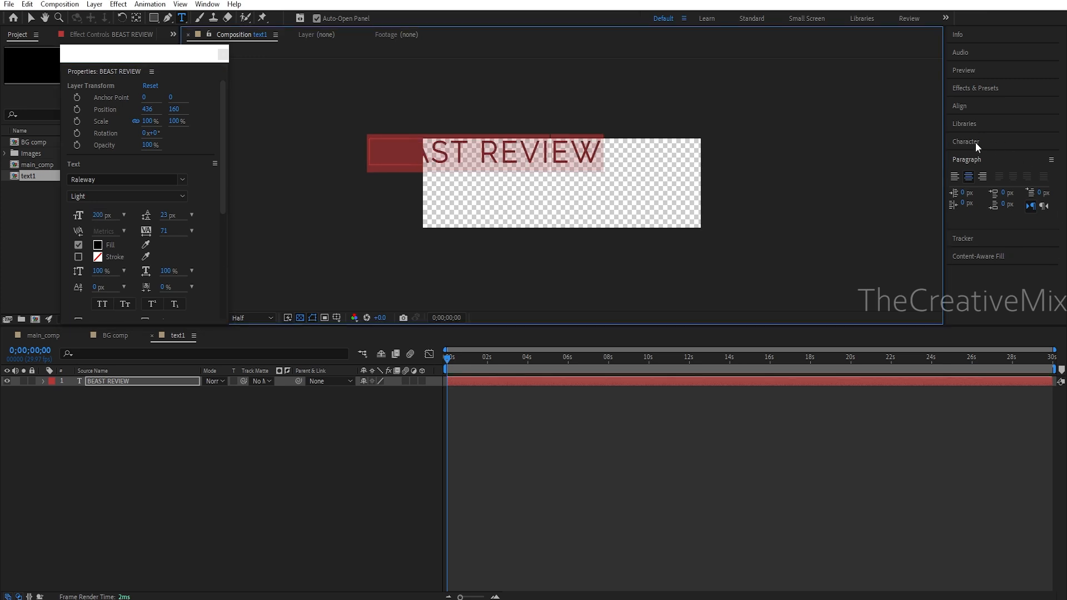
- Center the BEAST REVIEW layer horizontally and vertically in the text1 composition
{"action": "left_click", "coordinate": [959, 105]}
{"action": "key", "text": "Caps_Lock"}
{"action": "left_click", "coordinate": [974, 135]}
{"action": "left_click", "coordinate": [1030, 136]}
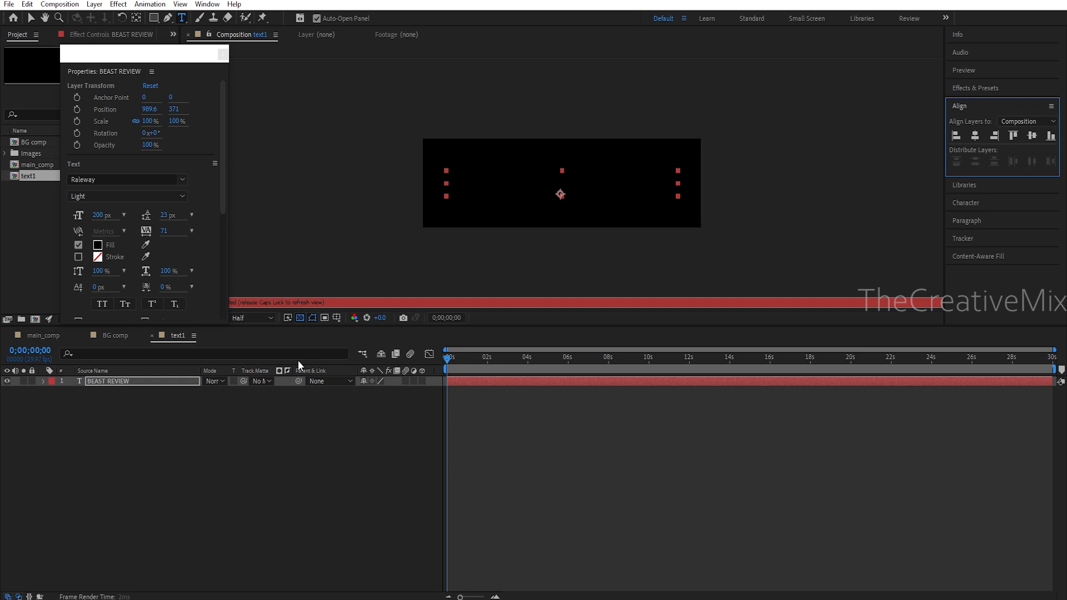
{"action": "key", "text": "Caps_Lock"}
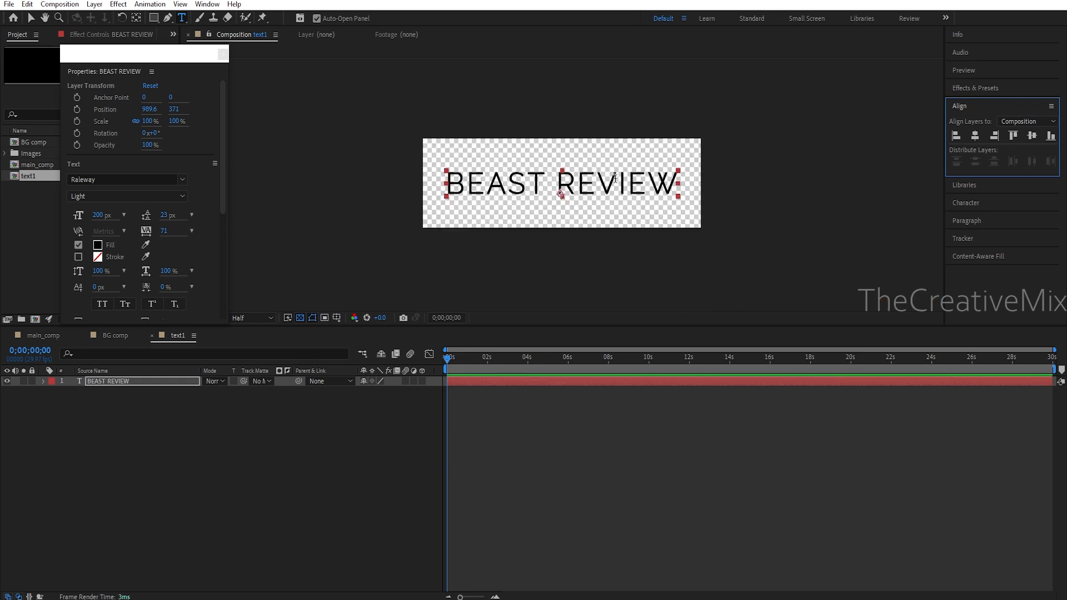
- Change the font of the BEAST REVIEW text to Times New Roman Regular
{"action": "triple_click", "coordinate": [615, 177]}
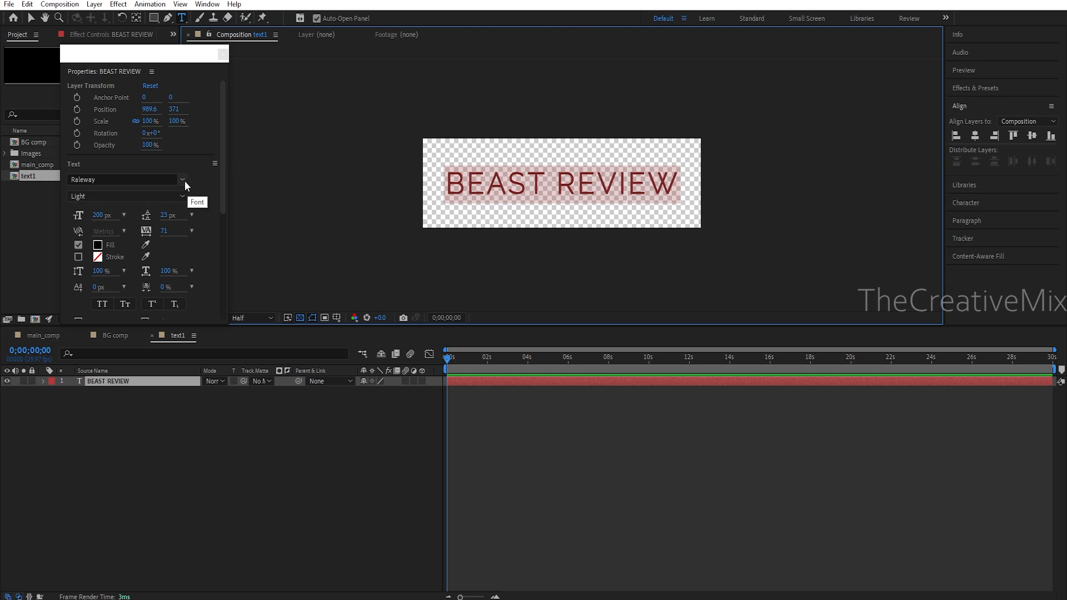
{"action": "left_click", "coordinate": [183, 180]}
{"action": "type", "text": "time"}
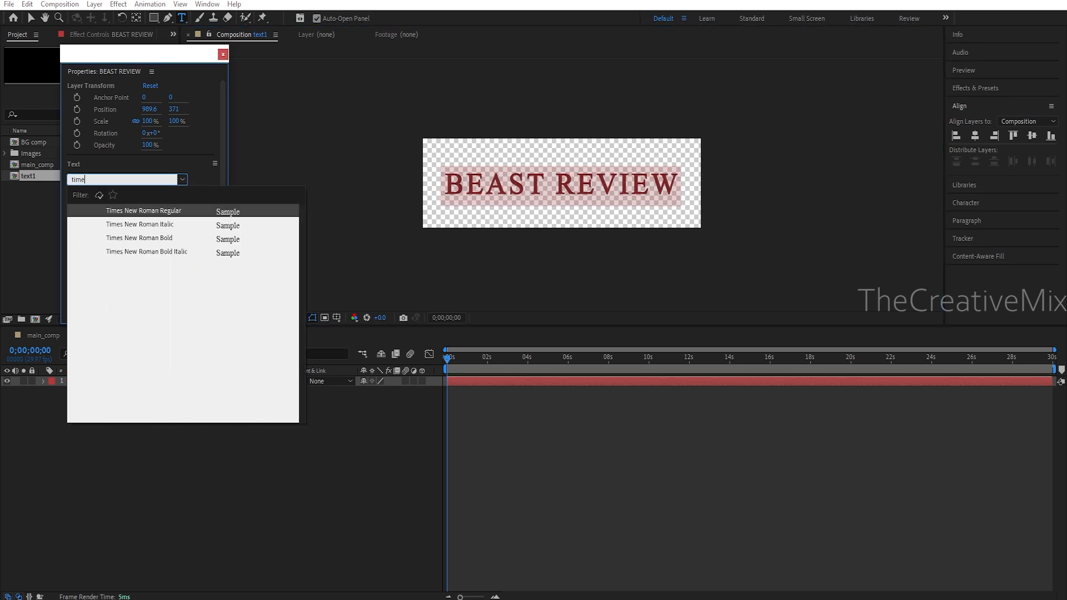
{"action": "left_click", "coordinate": [176, 210]}
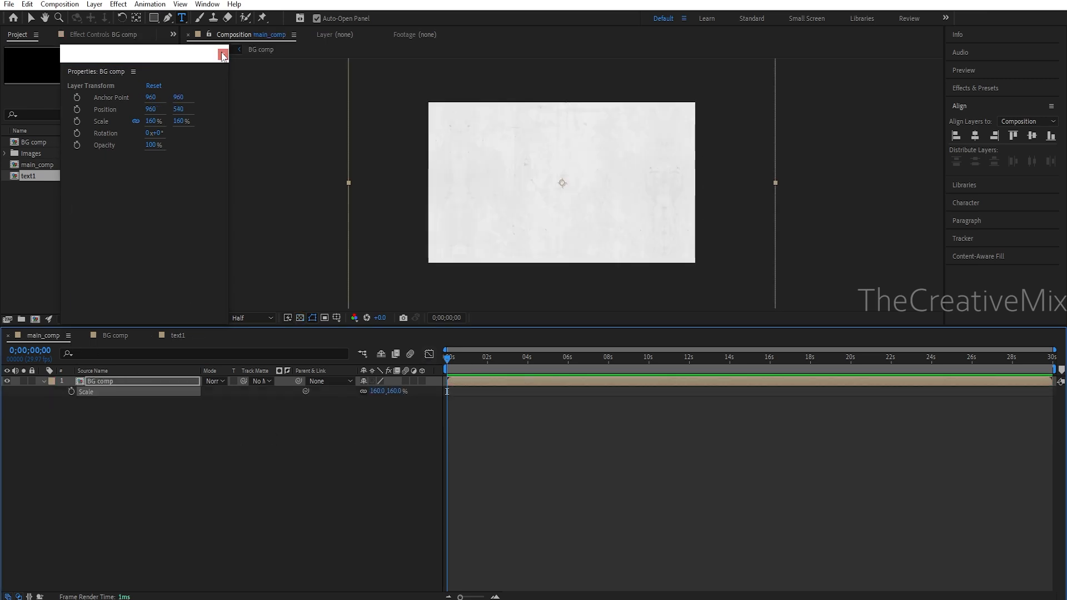
- Add the text1 composition to main_comp and stack it above the BG comp layer
{"action": "left_click_drag", "start_coordinate": [23, 175], "coordinate": [70, 418]}
{"action": "left_click", "coordinate": [142, 431]}
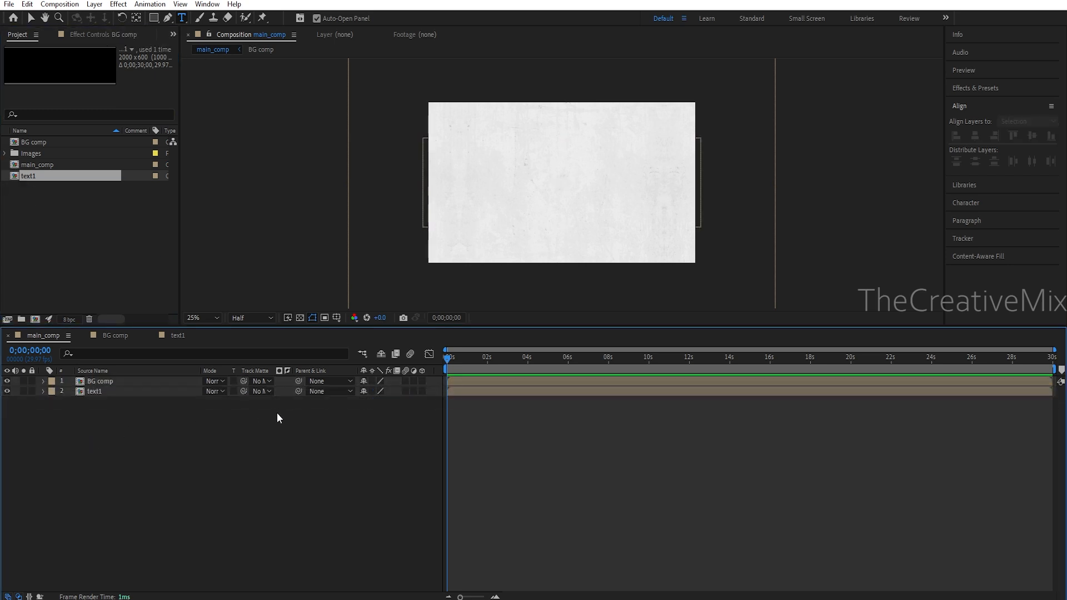
{"action": "left_click_drag", "start_coordinate": [109, 392], "coordinate": [113, 381]}
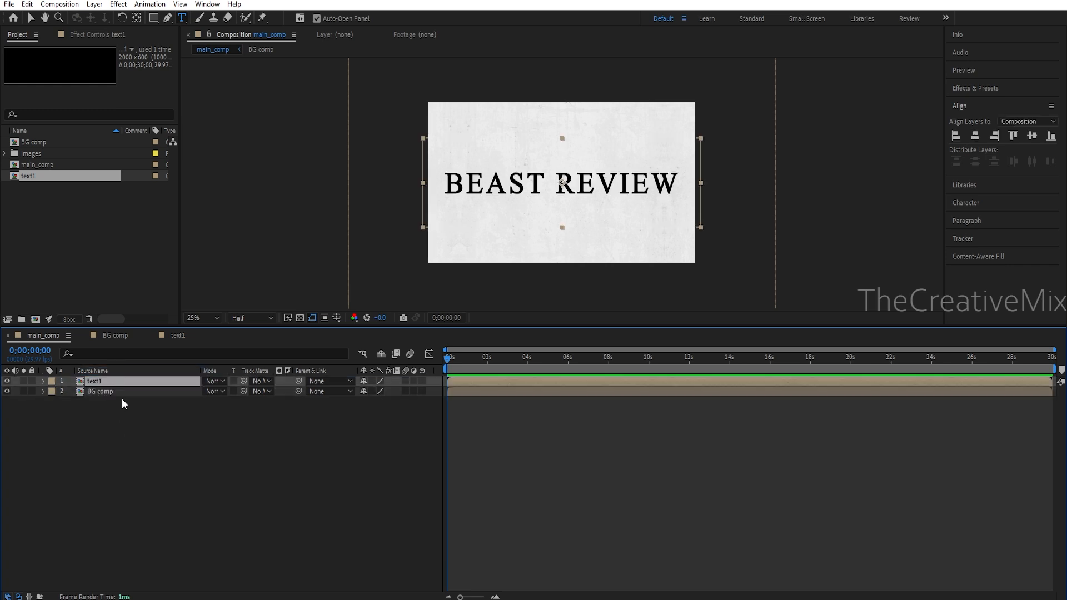
- Center the text1 layer horizontally in main_comp and position its title near the upper edge of the frame
{"action": "left_click", "coordinate": [31, 18]}
{"action": "left_click", "coordinate": [975, 135]}
{"action": "left_click", "coordinate": [957, 139]}
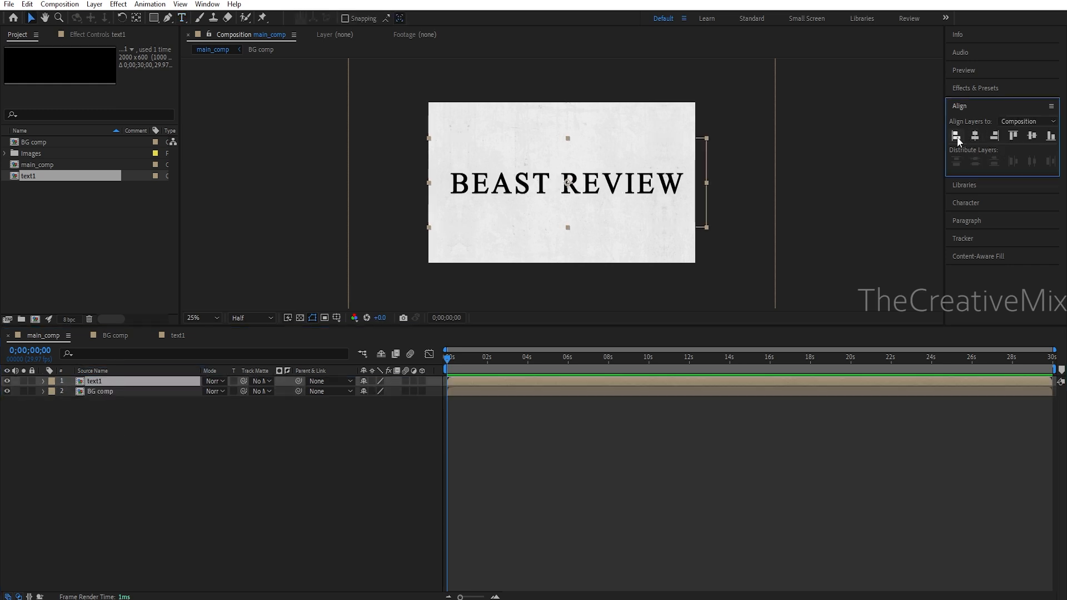
{"action": "left_click", "coordinate": [1013, 136]}
{"action": "left_click", "coordinate": [974, 136]}
{"action": "left_click_drag", "start_coordinate": [573, 148], "coordinate": [572, 127]}
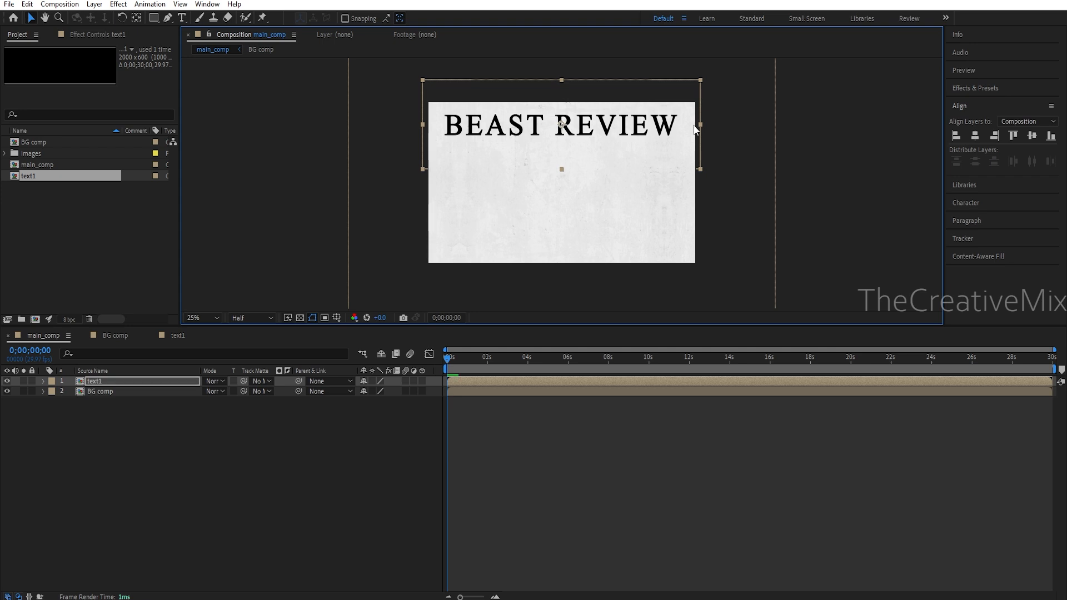
- Prepare the Pen tool with no layer selected, a black 000000 stroke and a stroke width of 5 px
{"action": "left_click", "coordinate": [167, 18]}
{"action": "left_click", "coordinate": [168, 20]}
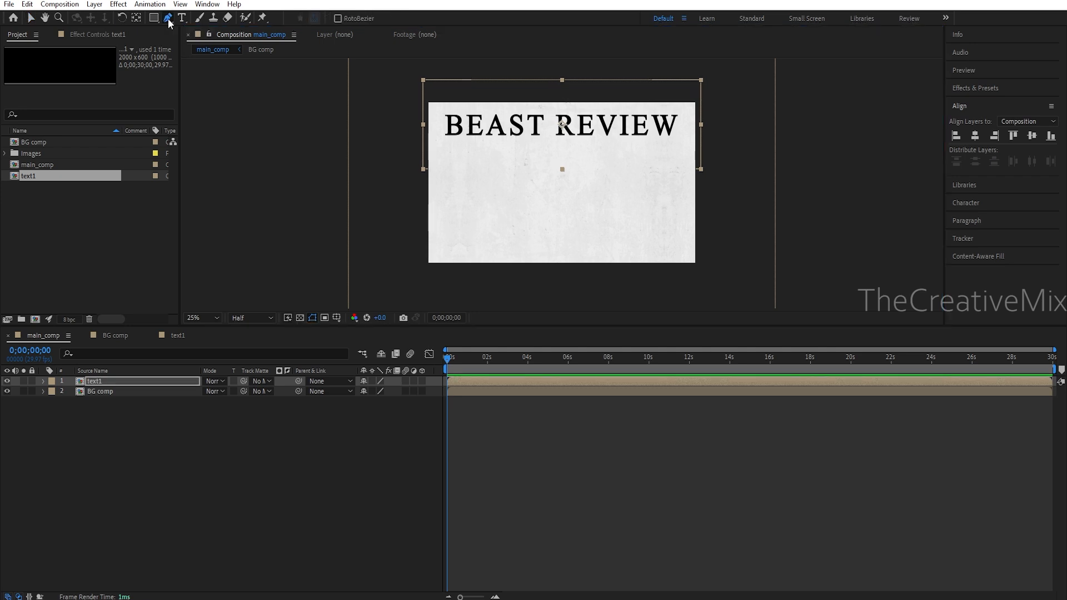
{"action": "left_click", "coordinate": [205, 18]}
{"action": "key", "text": "F2"}
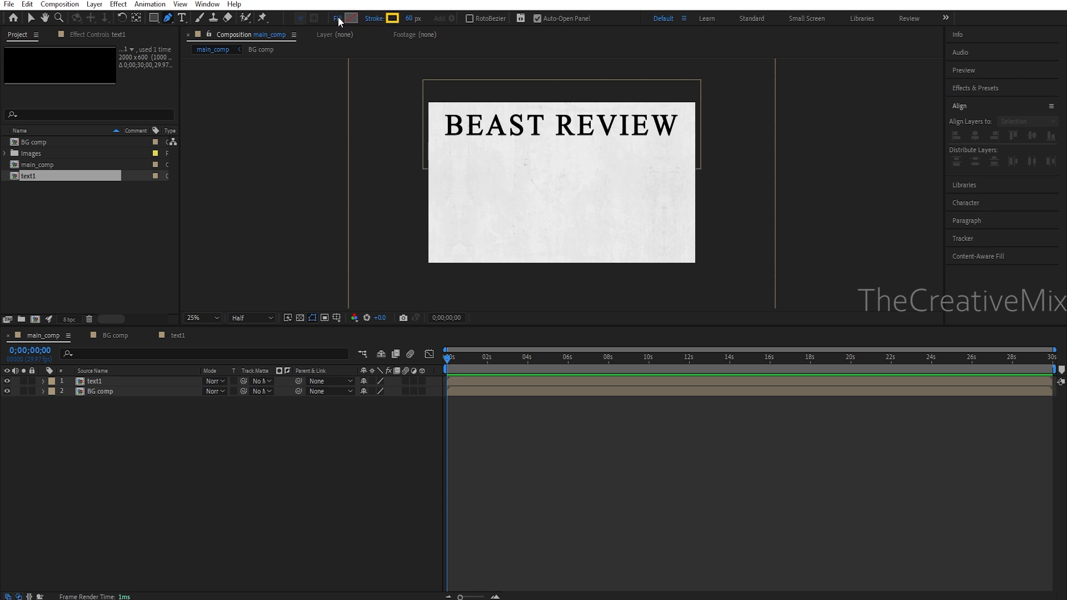
{"action": "mouse_move", "coordinate": [410, 18]}
{"action": "left_mouse_down"}
{"action": "mouse_move", "coordinate": [378, 17]}
{"action": "mouse_move", "coordinate": [403, 22]}
{"action": "left_mouse_up"}
{"action": "left_click", "coordinate": [394, 18]}
{"action": "left_click_drag", "start_coordinate": [246, 272], "coordinate": [162, 390]}
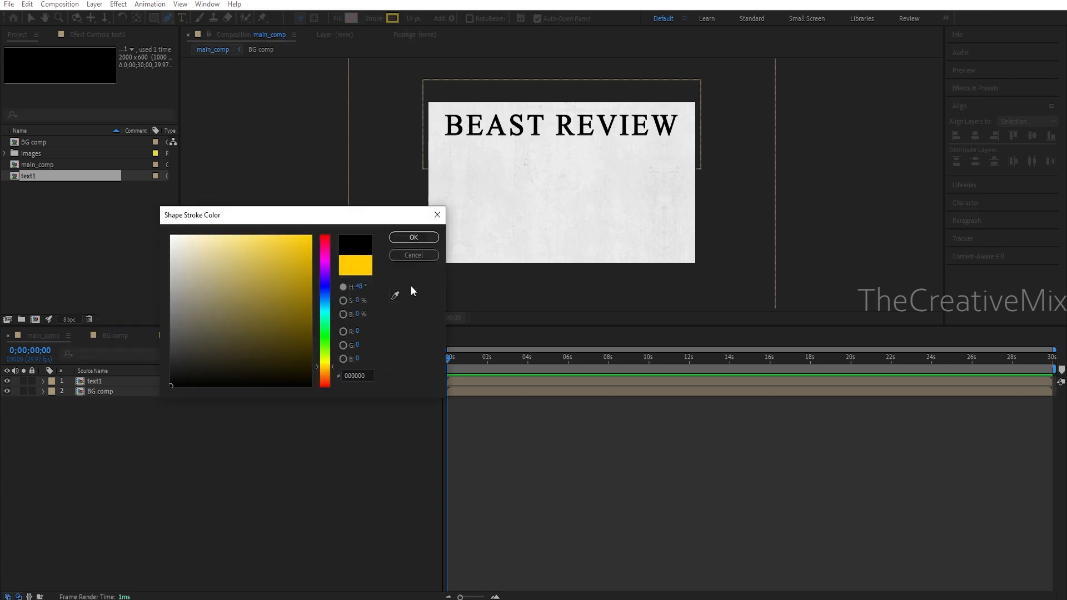
{"action": "left_click", "coordinate": [414, 237]}
{"action": "left_click", "coordinate": [409, 18]}
{"action": "type", "text": "10"}
{"action": "key", "text": "Return"}
- Draw a straight horizontal line across the page above BEAST REVIEW and set its stroke width to 10 px
{"action": "scroll", "coordinate": [494, 128], "scroll_direction": "up", "scroll_amount": 2}
{"action": "key", "text": "space"}
{"action": "left_click_drag", "start_coordinate": [494, 128], "coordinate": [485, 224]}
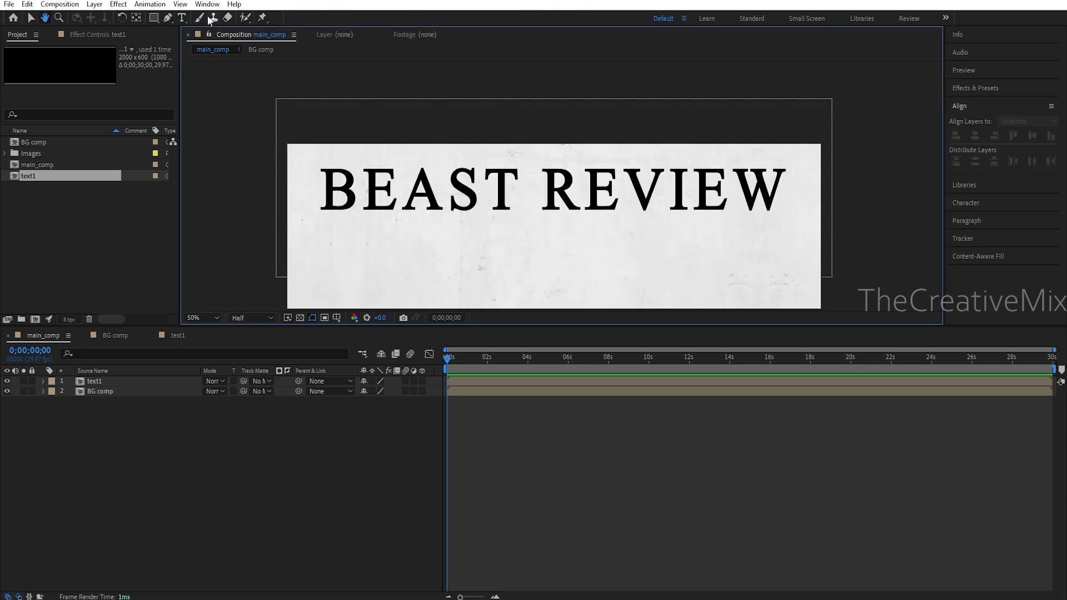
{"action": "left_click", "coordinate": [167, 17]}
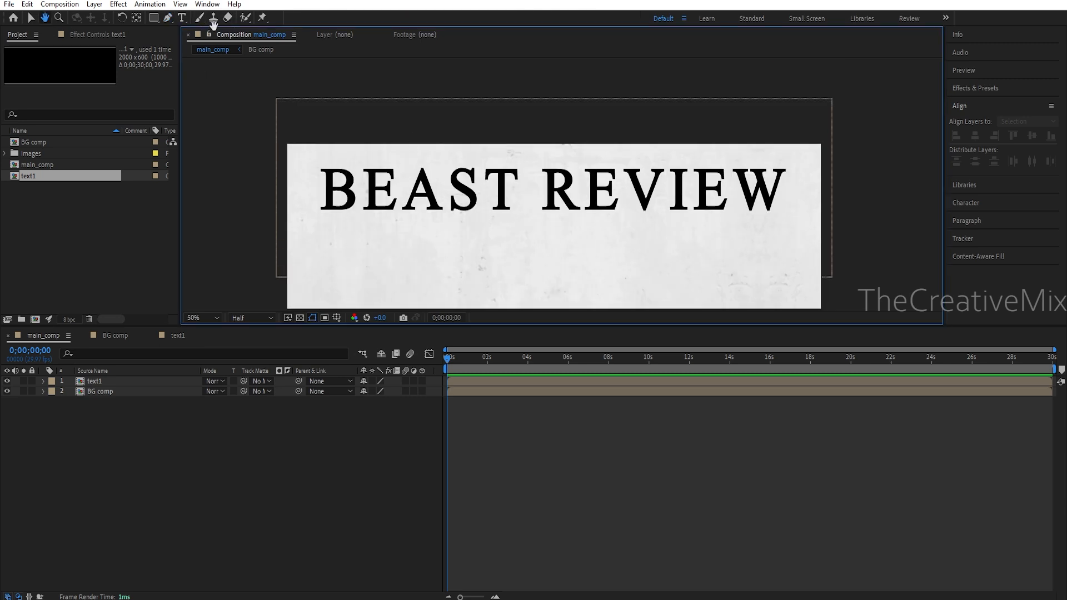
{"action": "left_click", "coordinate": [306, 156]}
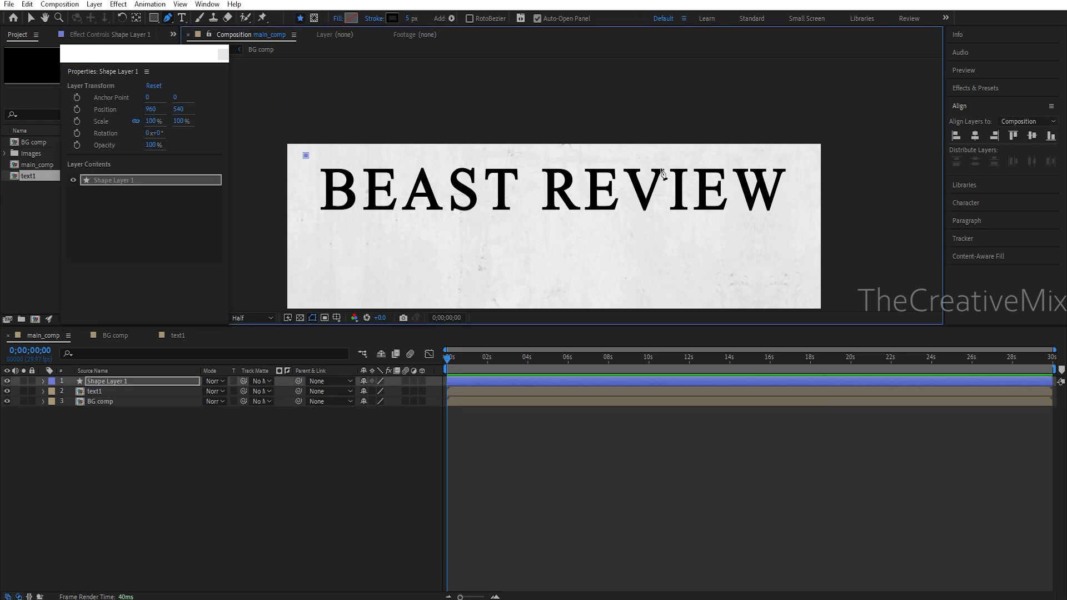
{"action": "left_click", "coordinate": [803, 156]}
{"action": "left_click", "coordinate": [410, 19]}
{"action": "type", "text": "100"}
{"action": "key", "text": "Return"}
{"action": "left_click", "coordinate": [410, 18]}
{"action": "type", "text": "10"}
{"action": "key", "text": "Return"}
- Duplicate the line's shape layer and center the copy's anchor point on the line
{"action": "left_click", "coordinate": [121, 381]}
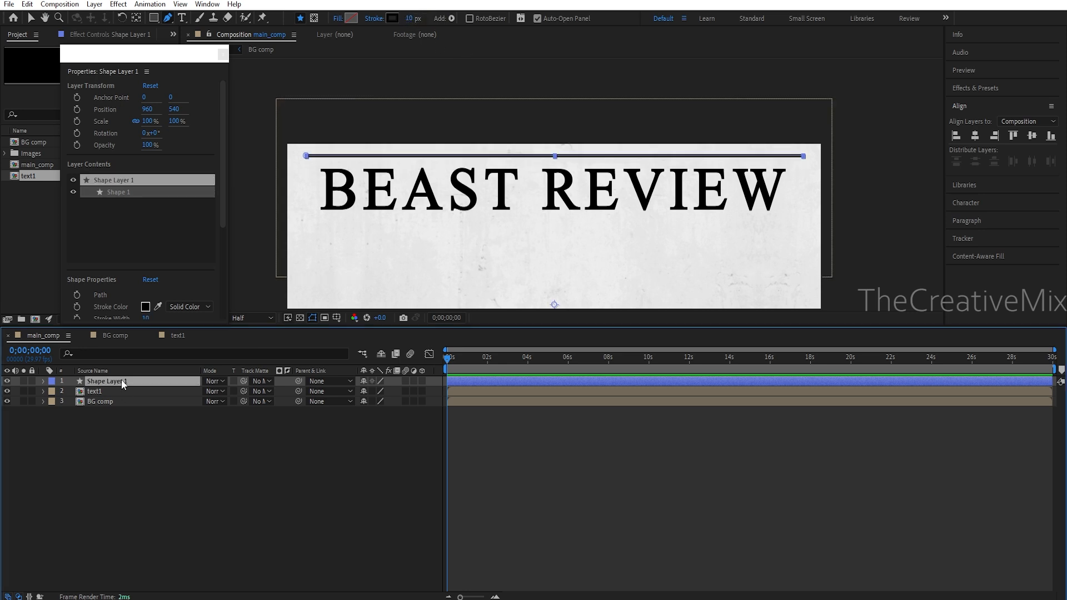
{"action": "key", "text": "ctrl+d"}
{"action": "key", "text": "ctrl+alt+Home"}
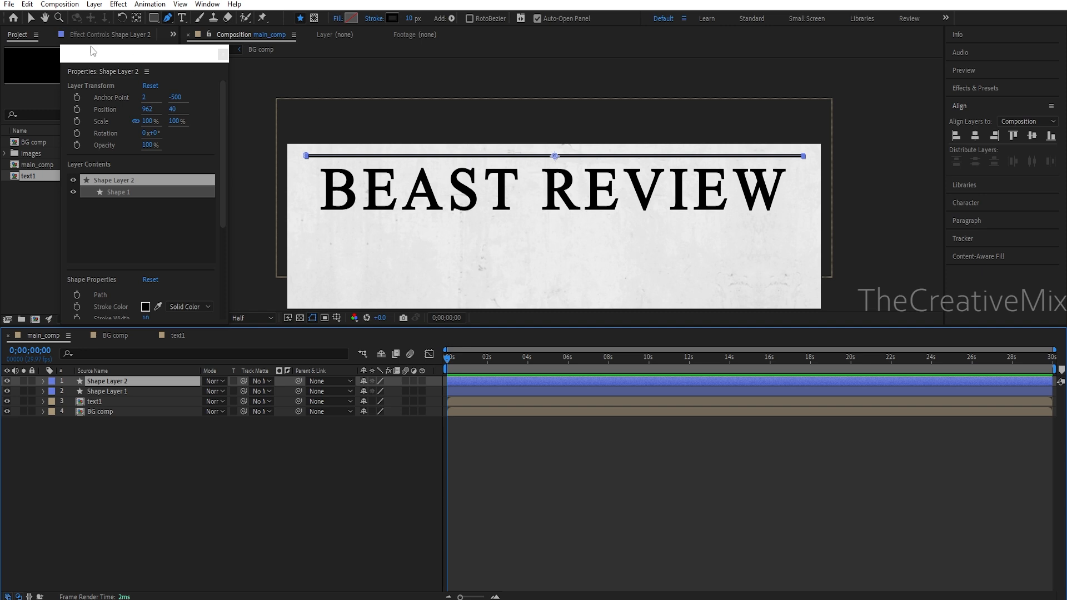
- Move the duplicated line straight down to just below the BEAST REVIEW title, at a Y position of 266
{"action": "key", "text": "v"}
{"action": "left_click_drag", "start_coordinate": [525, 159], "coordinate": [527, 228]}
{"action": "key", "text": "Up"}
{"action": "key", "text": "Up"}
{"action": "key", "text": "Up"}
{"action": "key", "text": "Up"}
{"action": "key", "text": "Up"}
{"action": "key", "text": "Up"}
{"action": "key", "text": "Up"}
{"action": "key", "text": "Up"}
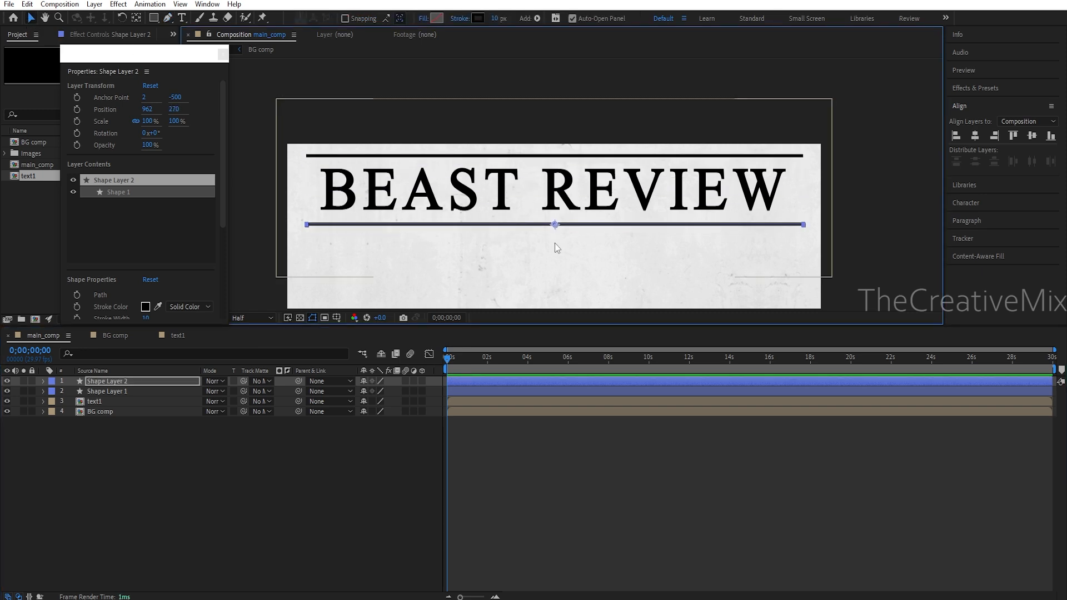
{"action": "key", "text": "Up"}
{"action": "key", "text": "Up"}
- Filter the timeline for the Line Cap property and set both line layers to Round Cap
{"action": "left_click", "coordinate": [557, 156], "text": "shift"}
{"action": "left_click", "coordinate": [125, 354]}
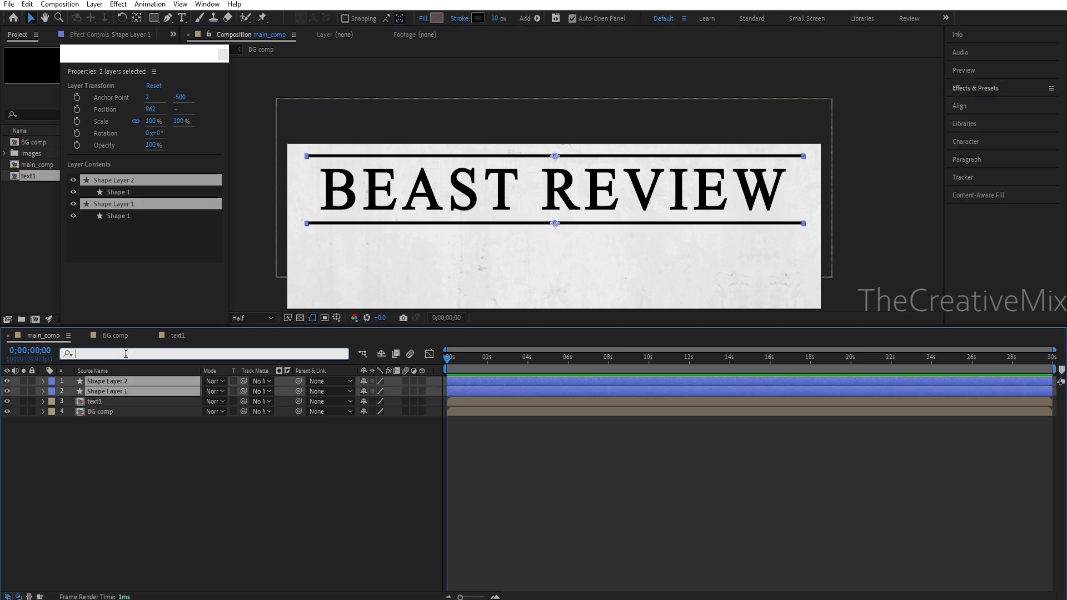
{"action": "type", "text": "line"}
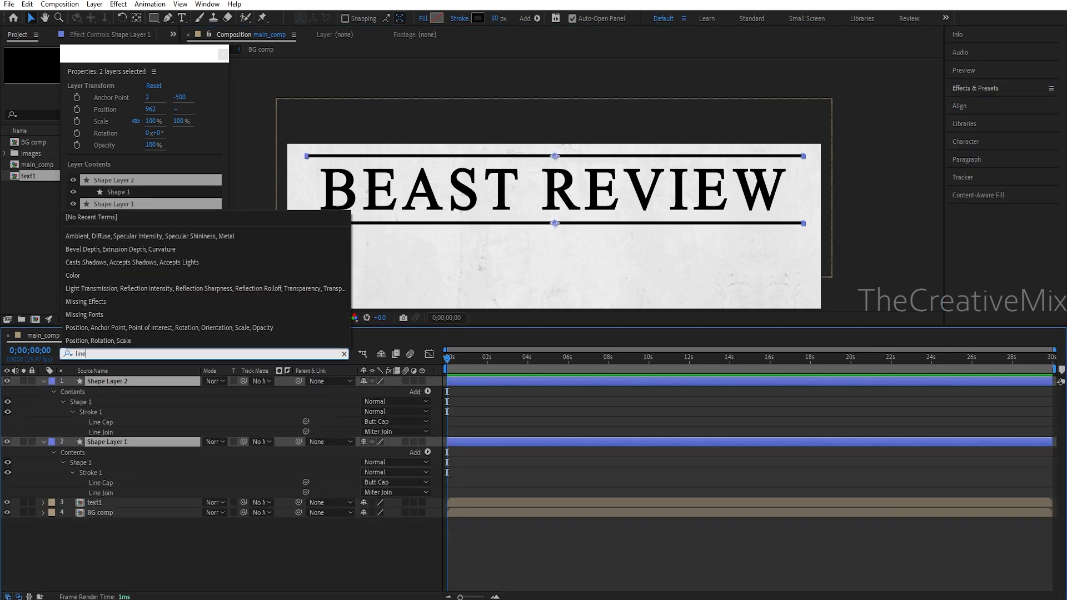
{"action": "type", "text": " ca"}
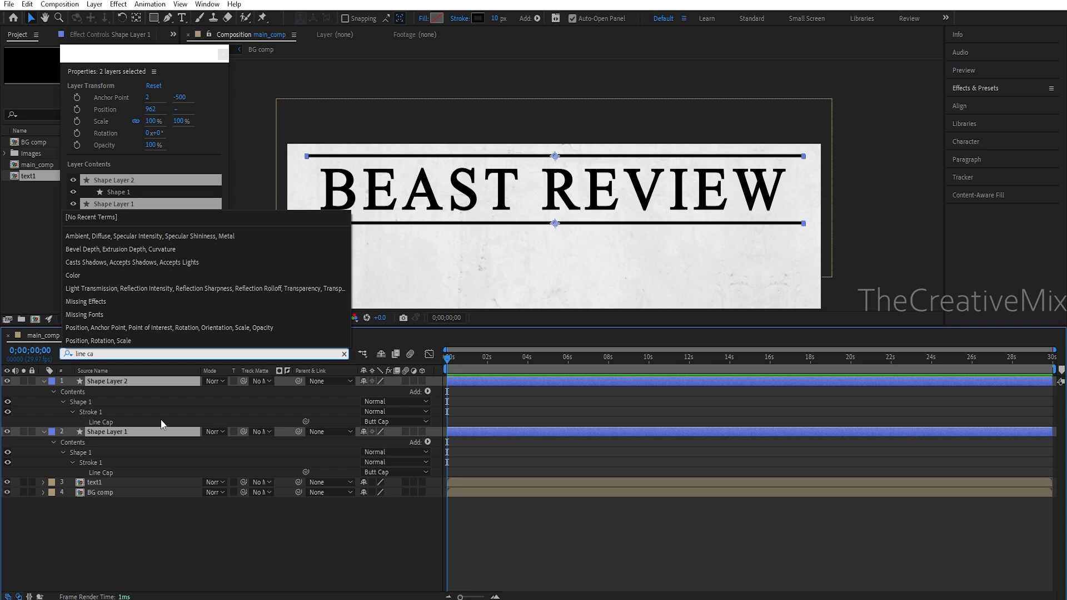
{"action": "left_click", "coordinate": [161, 425]}
{"action": "left_click", "coordinate": [105, 420]}
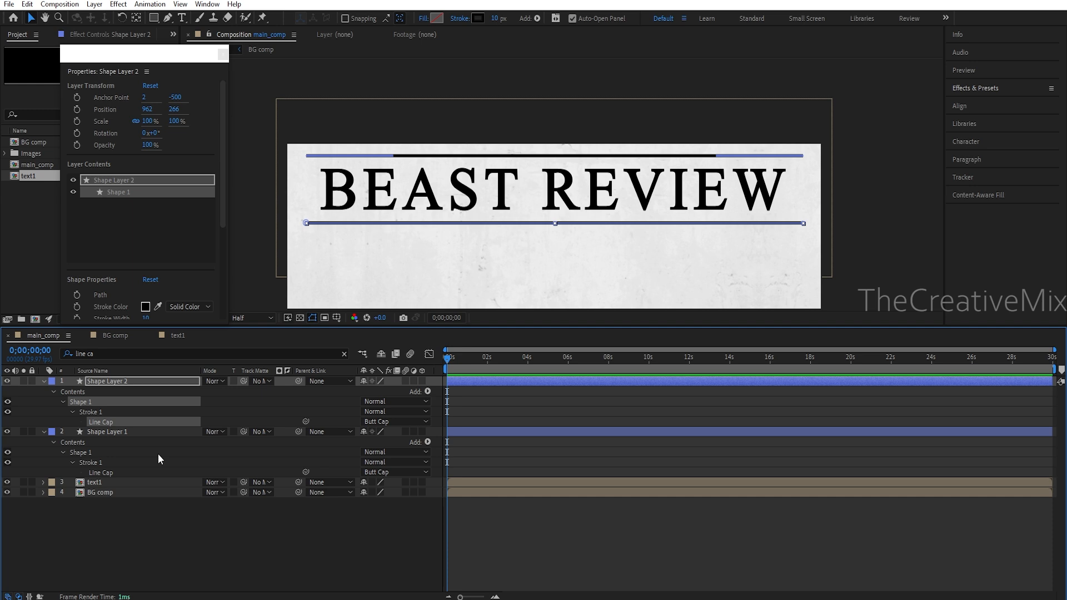
{"action": "left_click", "coordinate": [388, 422]}
{"action": "left_click", "coordinate": [389, 446]}
{"action": "left_click", "coordinate": [384, 472]}
{"action": "left_click", "coordinate": [393, 498]}
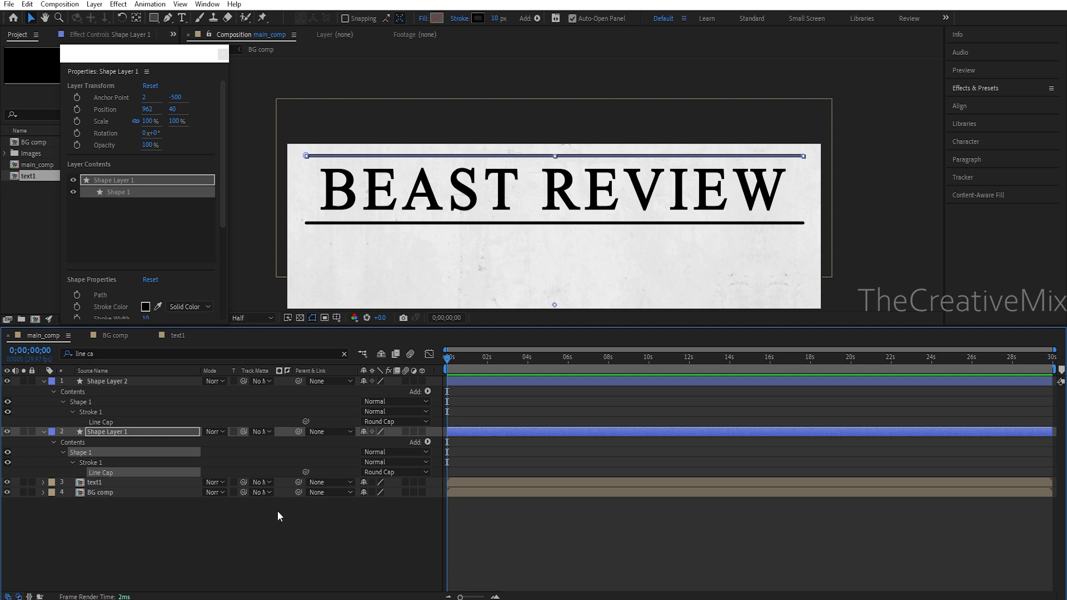
{"action": "left_click", "coordinate": [45, 432]}
{"action": "left_click", "coordinate": [44, 381]}
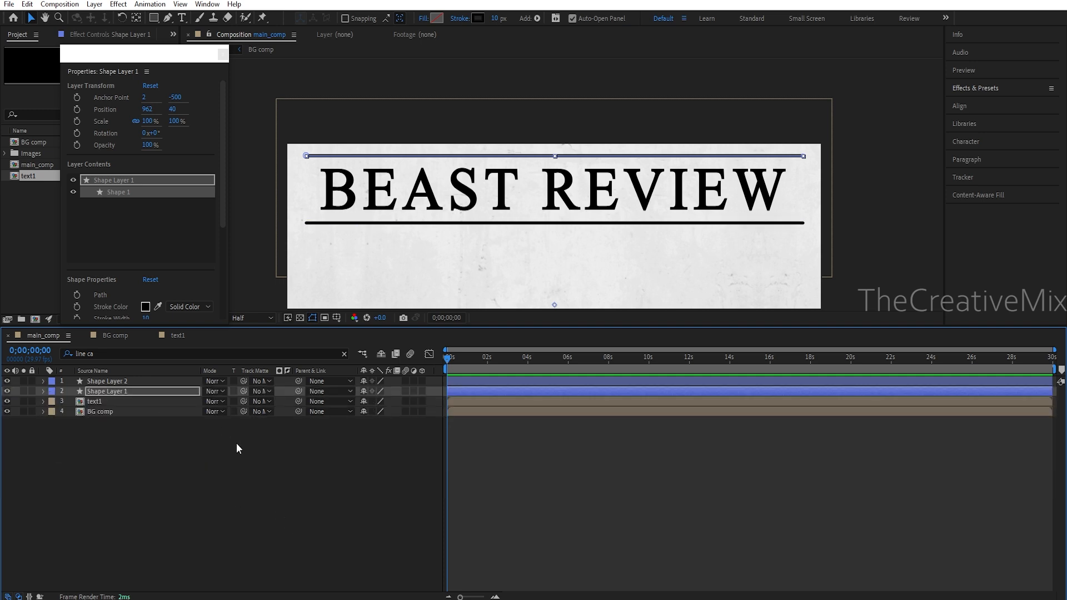
{"action": "left_click", "coordinate": [162, 503]}
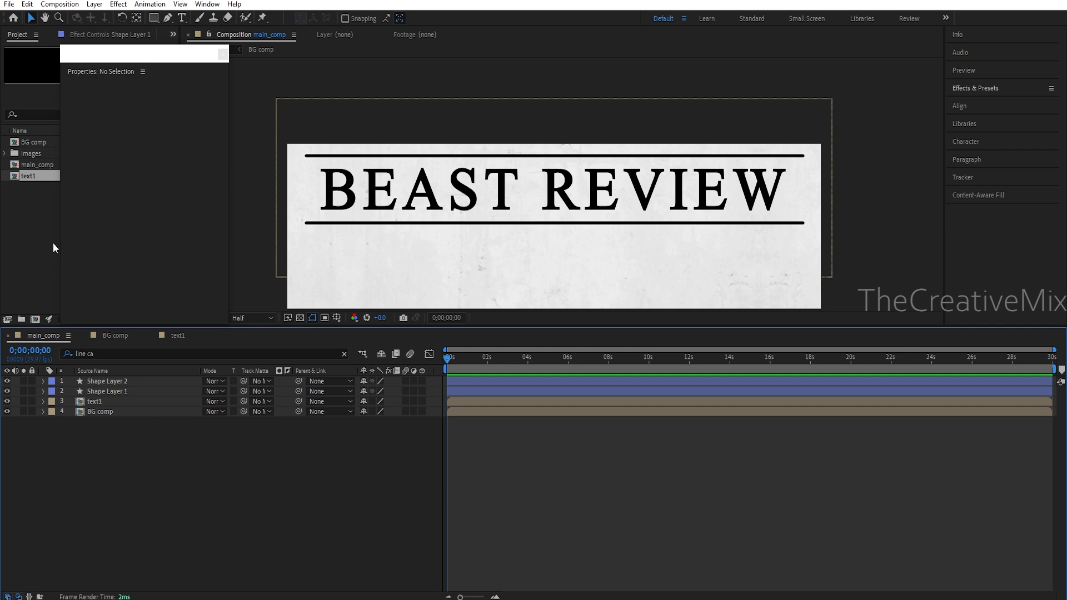
- Duplicate the text1 composition and add the copy to main_comp as the topmost layer
{"action": "left_click", "coordinate": [223, 54]}
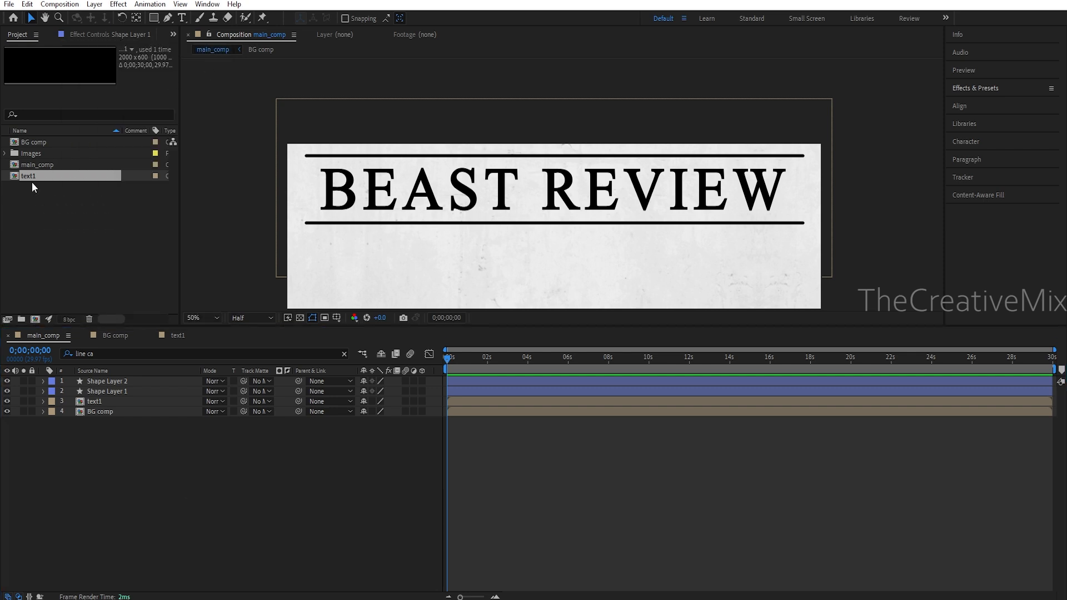
{"action": "key", "text": "ctrl+d"}
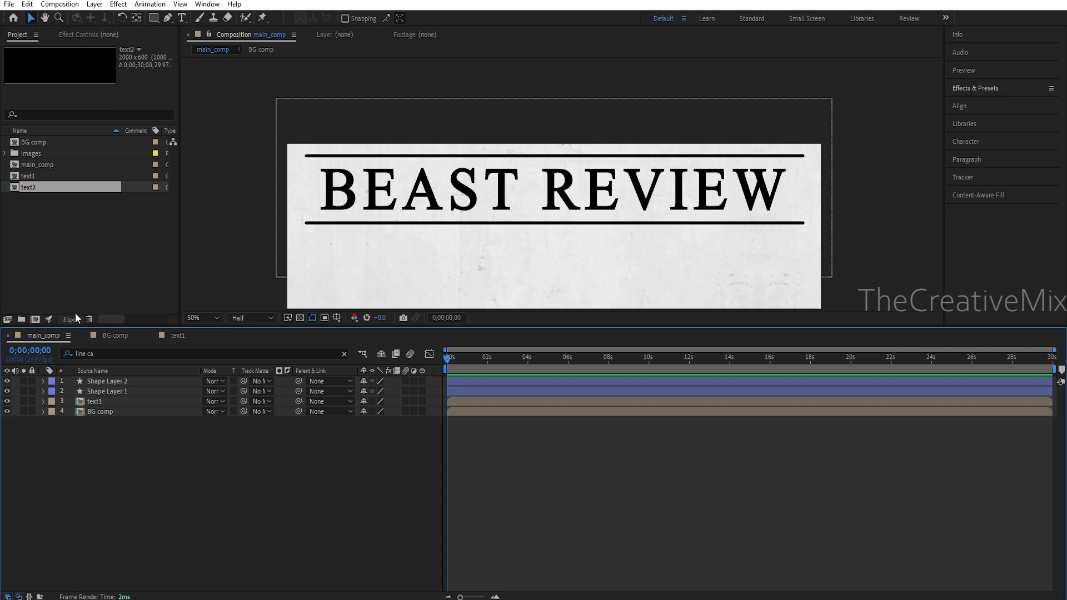
{"action": "left_click_drag", "start_coordinate": [38, 188], "coordinate": [82, 390]}
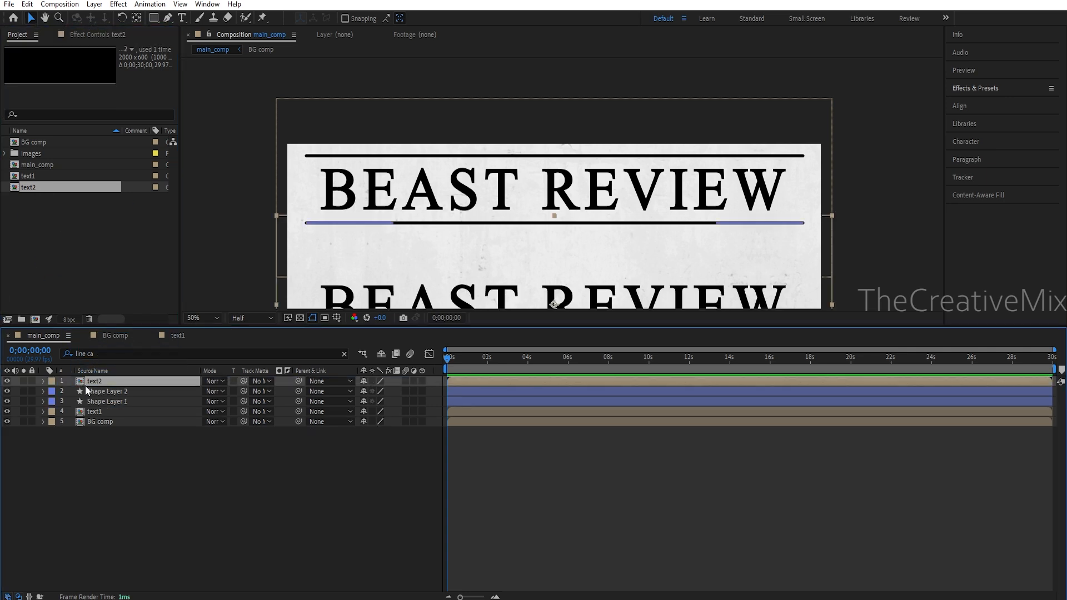
- Open the text2 composition and set its height to 200 px
{"action": "double_click", "coordinate": [89, 381]}
{"action": "left_click", "coordinate": [123, 382]}
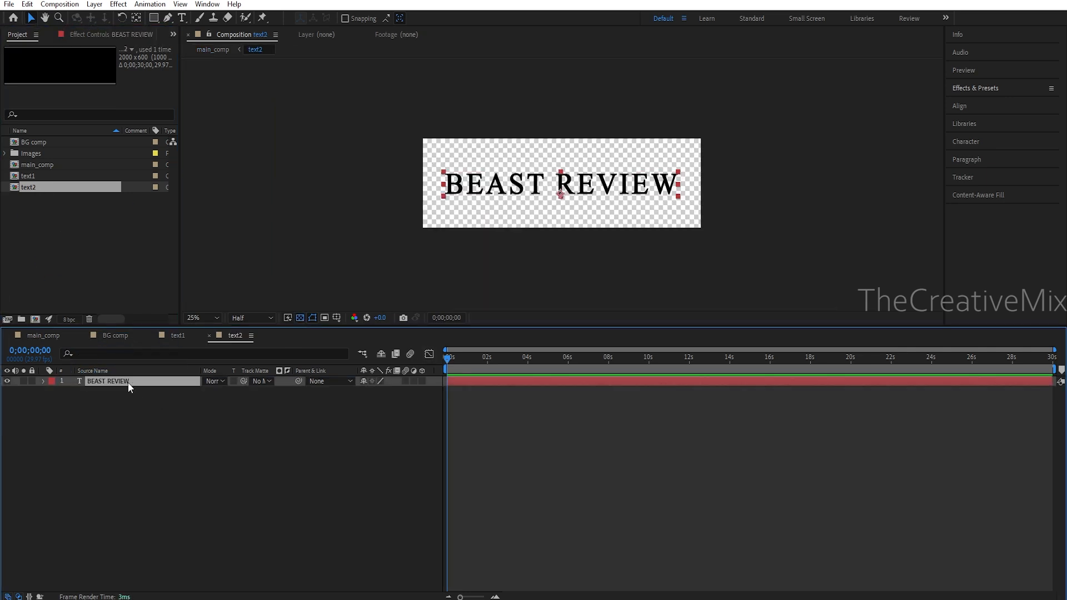
{"action": "left_click", "coordinate": [60, 4]}
{"action": "left_click", "coordinate": [78, 35]}
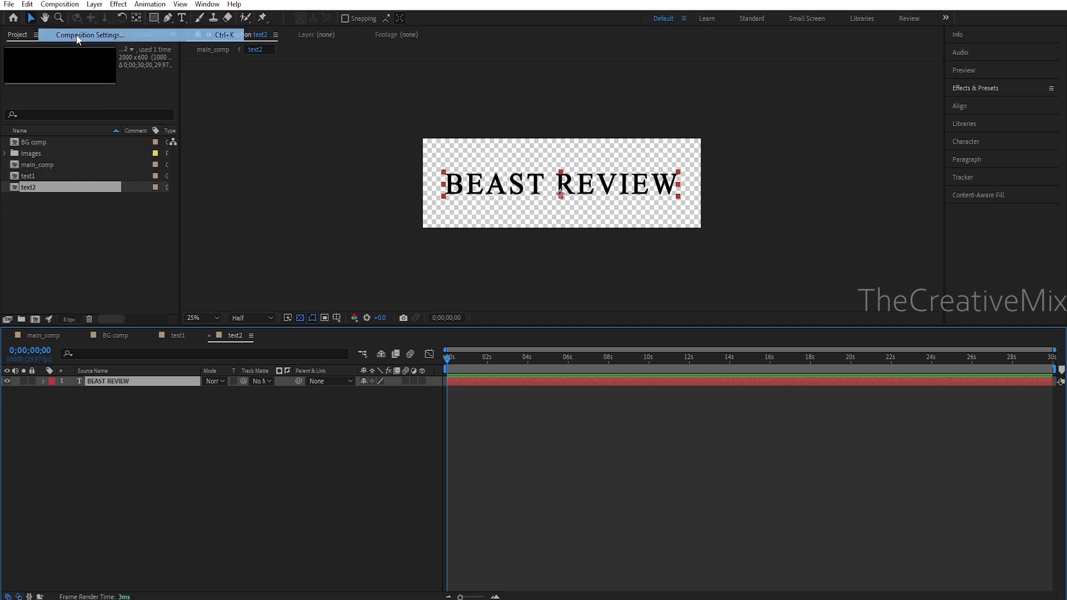
{"action": "left_click", "coordinate": [461, 193]}
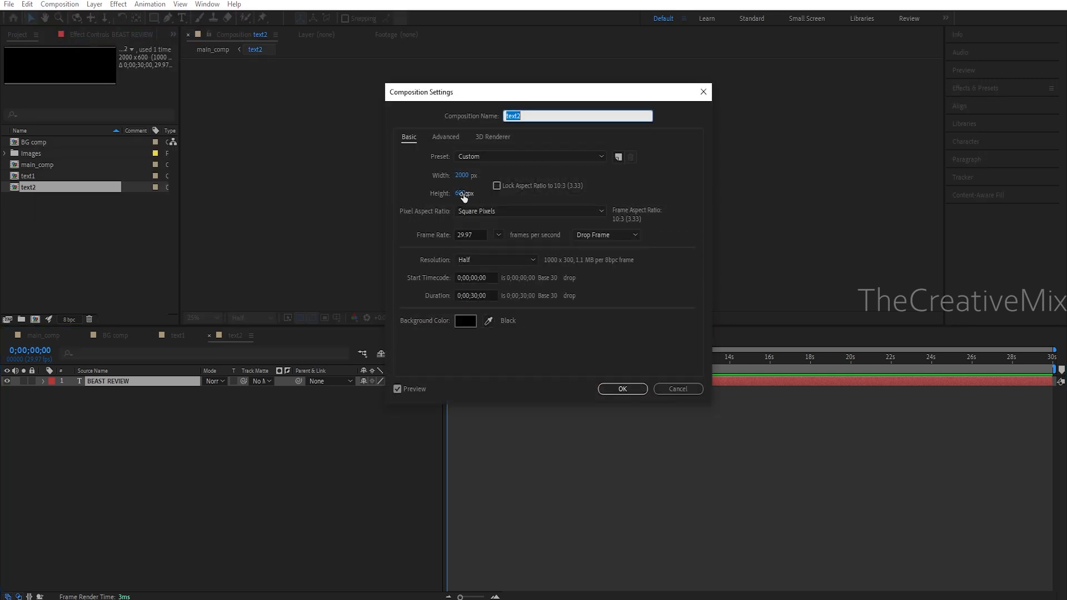
{"action": "type", "text": "220"}
{"action": "key", "text": "Return"}
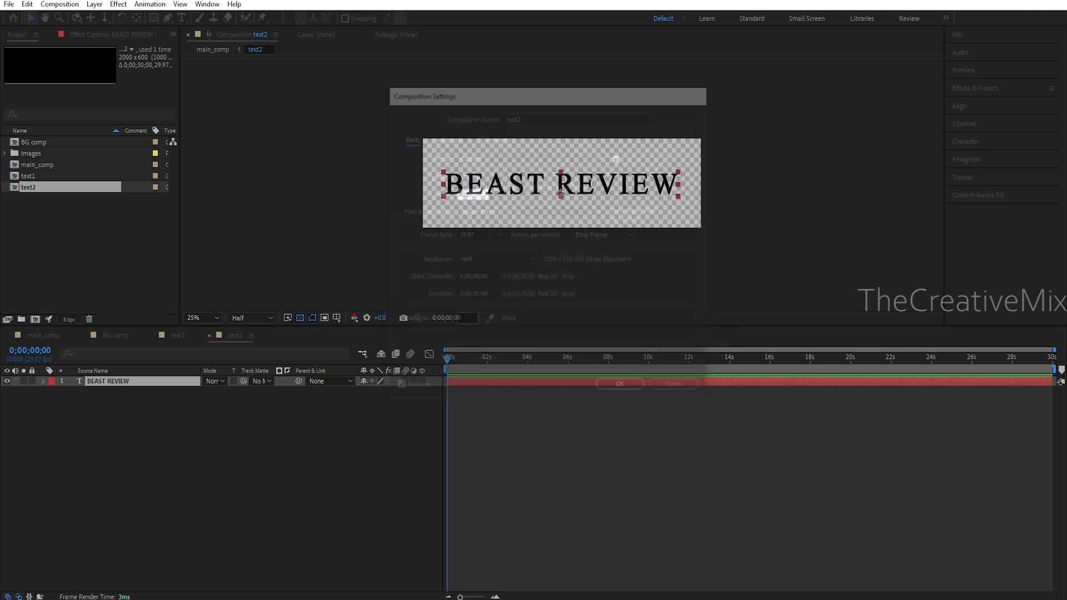
- Replace the text in text2 with "The "Nelson" formula goes down the drain this time around!" and set its font size to 50 px
{"action": "double_click", "coordinate": [494, 189]}
{"action": "type", "text": "The \"Nelson\" formula goes down the drain this time around!"}
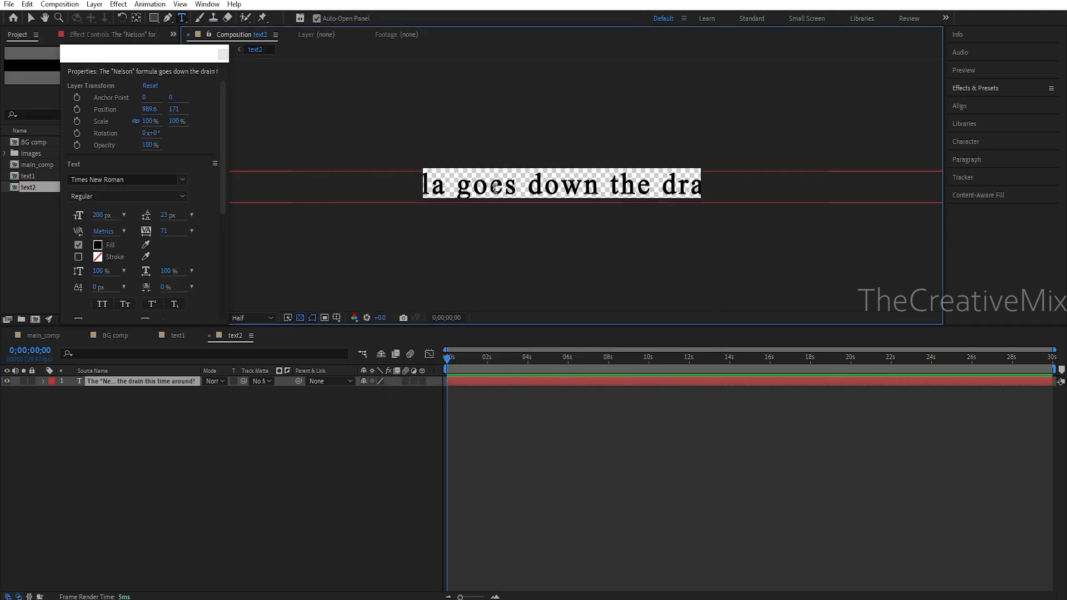
{"action": "left_click", "coordinate": [111, 216]}
{"action": "type", "text": "100"}
{"action": "key", "text": "Return"}
{"action": "key", "text": "ctrl+z"}
{"action": "key", "text": "ctrl+a"}
{"action": "left_click", "coordinate": [99, 215]}
{"action": "type", "text": "100"}
{"action": "key", "text": "Return"}
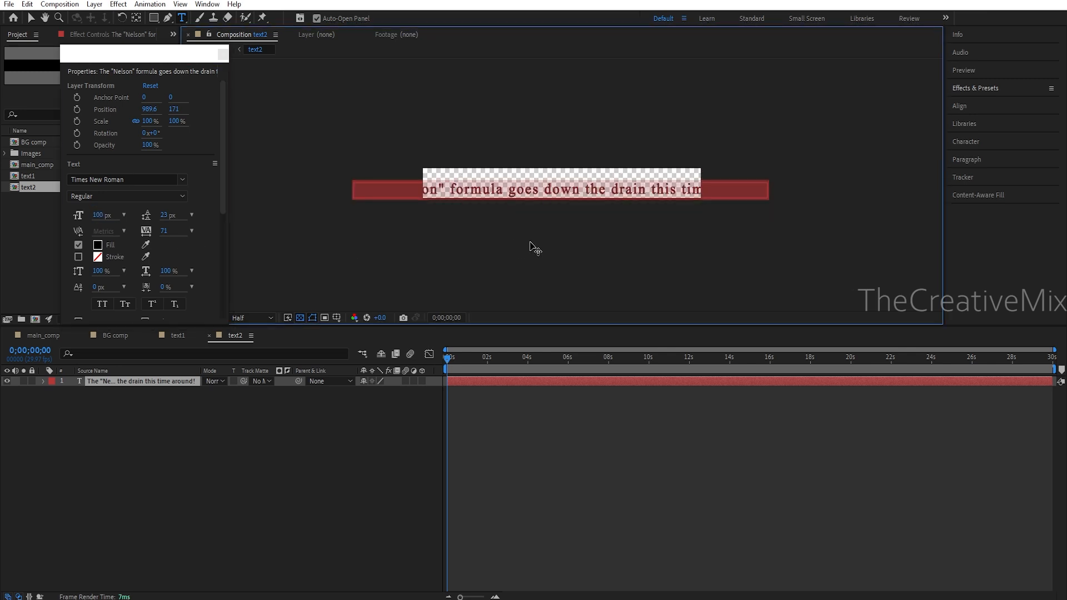
{"action": "left_click", "coordinate": [98, 215]}
{"action": "type", "text": "50"}
{"action": "key", "text": "Return"}
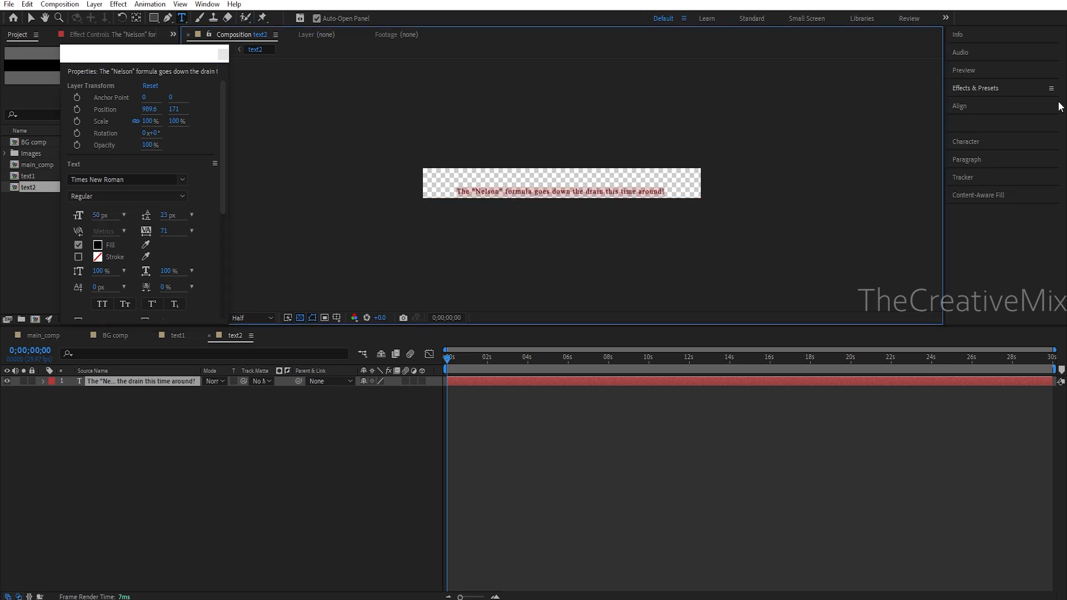
- Center the sentence horizontally and vertically in text2 and enlarge its font size to 66 px
{"action": "left_click", "coordinate": [959, 106]}
{"action": "left_click", "coordinate": [974, 136]}
{"action": "left_click", "coordinate": [1032, 135]}
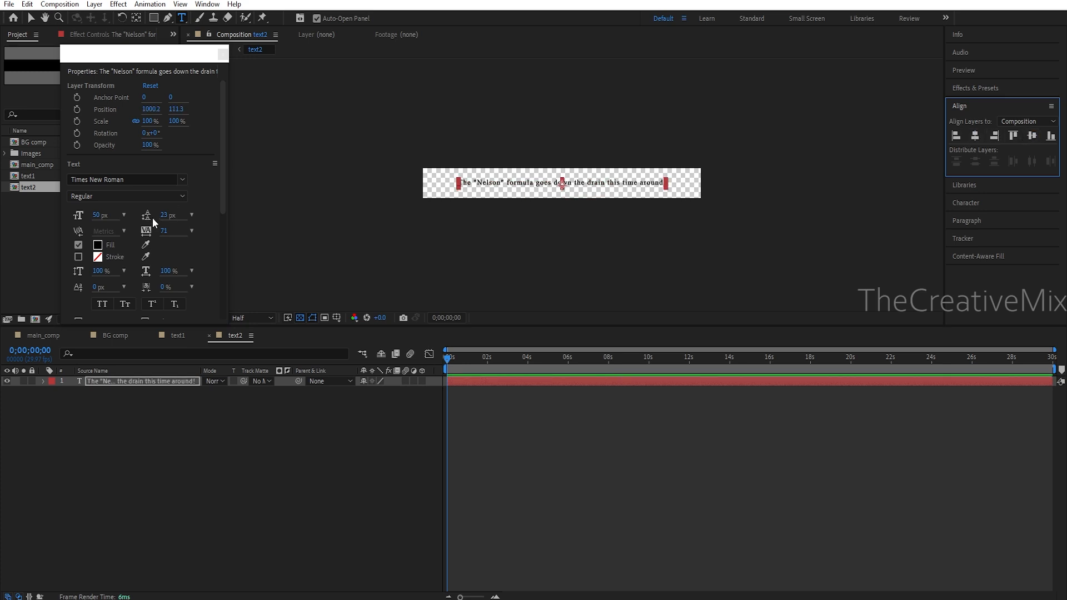
{"action": "left_click_drag", "start_coordinate": [90, 215], "coordinate": [107, 216]}
{"action": "left_click", "coordinate": [31, 18]}
{"action": "left_click", "coordinate": [223, 54]}
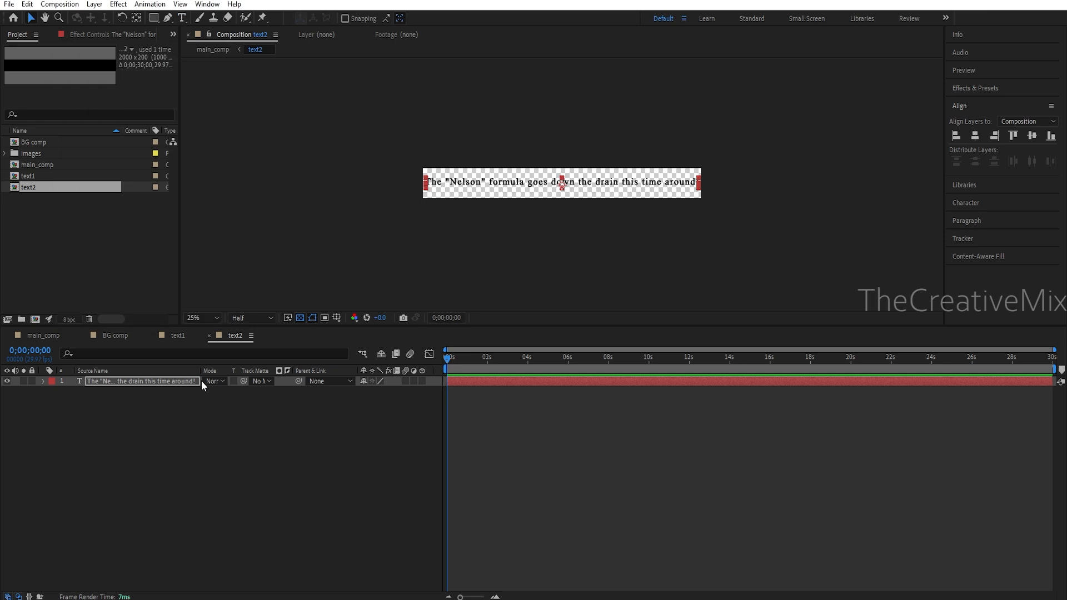
{"action": "left_click", "coordinate": [189, 412]}
- In main_comp, move the text2 layer just below the lower line, scale it to the page width and center it horizontally
{"action": "left_click", "coordinate": [50, 337]}
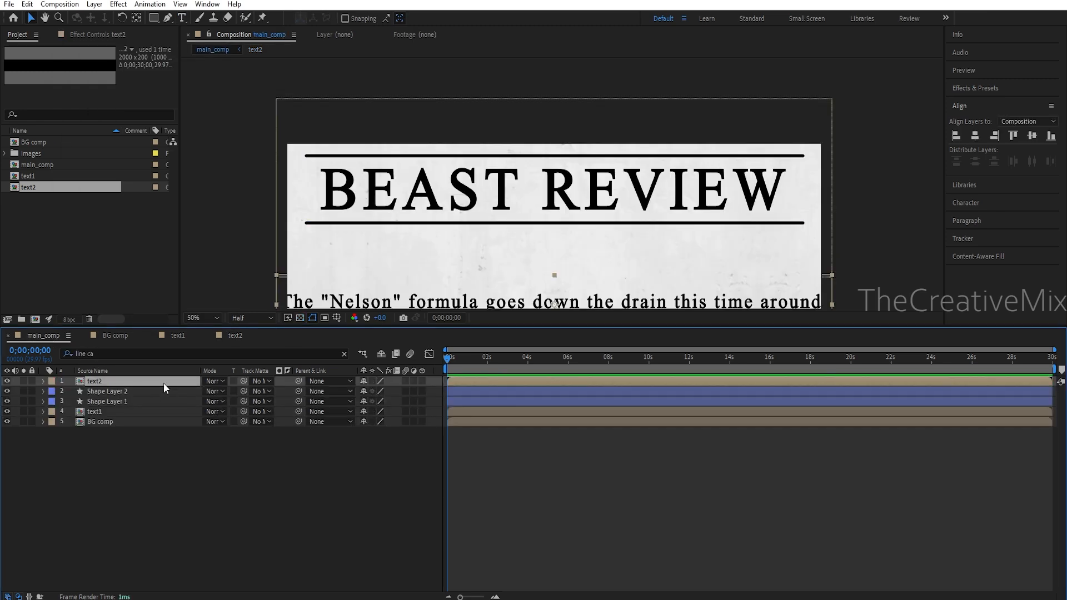
{"action": "left_click", "coordinate": [397, 309]}
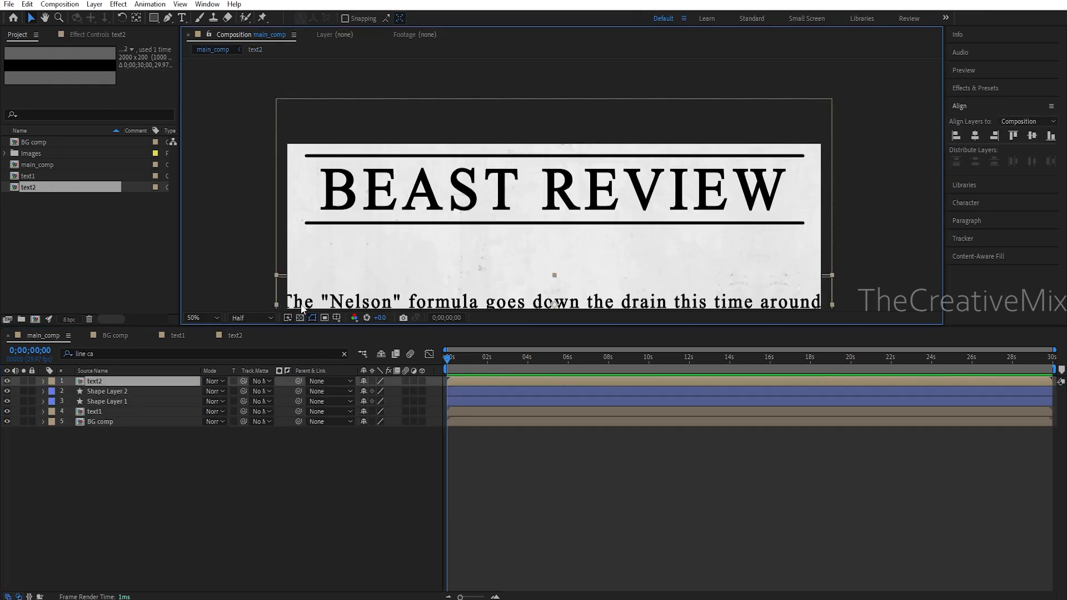
{"action": "left_click_drag", "start_coordinate": [594, 310], "coordinate": [590, 259]}
{"action": "left_click_drag", "start_coordinate": [833, 286], "coordinate": [824, 285]}
{"action": "left_click", "coordinate": [976, 136]}
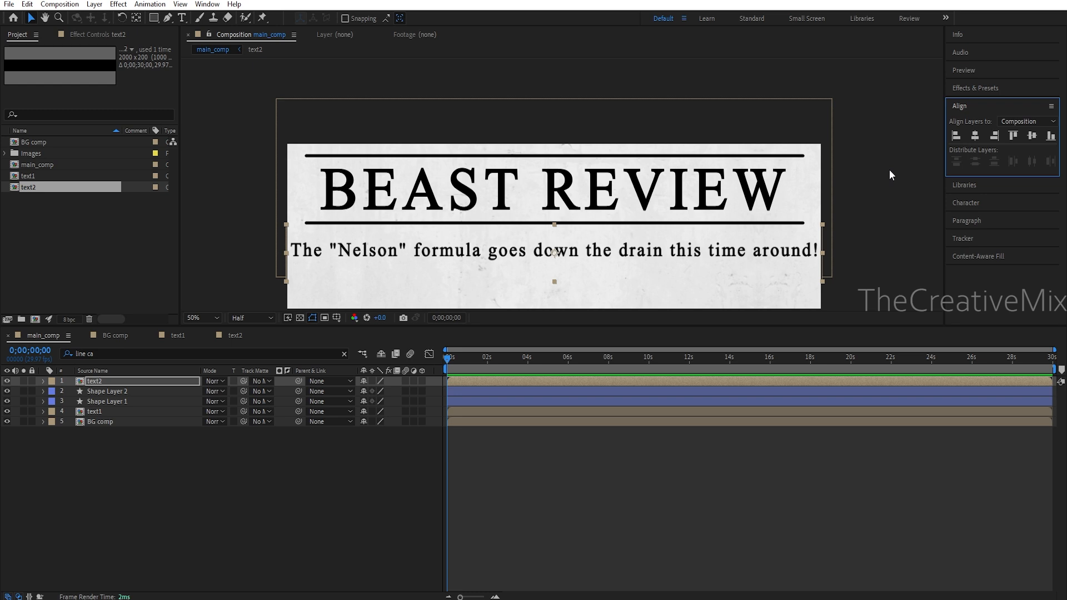
- Duplicate the text2 composition and replace the copy's text with "Why is Vijay sometimes criticized as a terrible actor?"
{"action": "left_click", "coordinate": [52, 215]}
{"action": "left_click", "coordinate": [52, 187]}
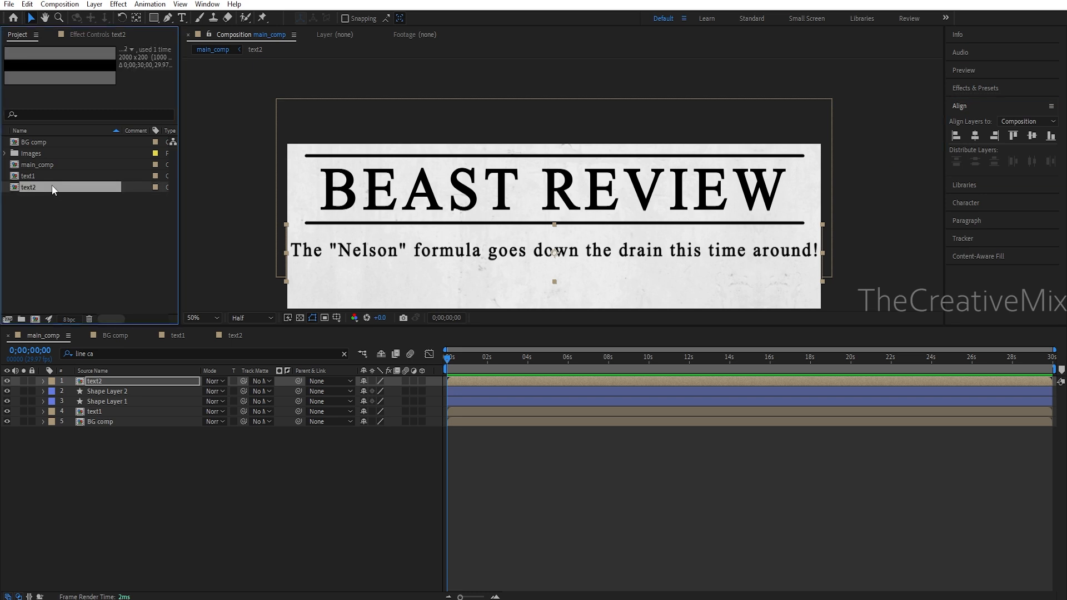
{"action": "key", "text": "ctrl+d"}
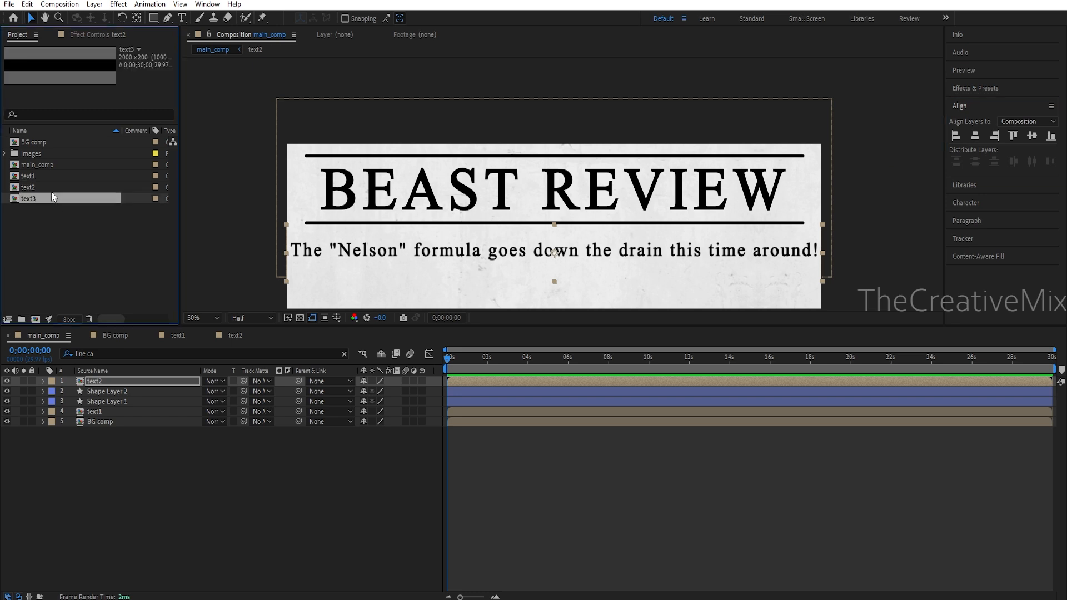
{"action": "double_click", "coordinate": [55, 201]}
{"action": "left_click", "coordinate": [445, 181]}
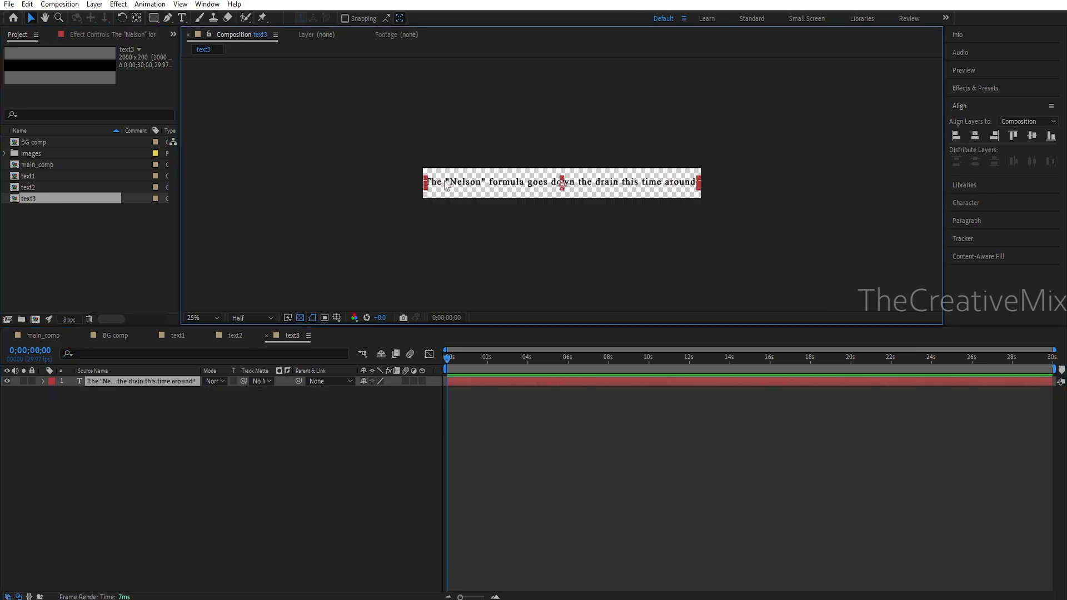
{"action": "double_click", "coordinate": [445, 181]}
{"action": "type", "text": "Why is Vijay sometimes criticized as a terrible actor?"}
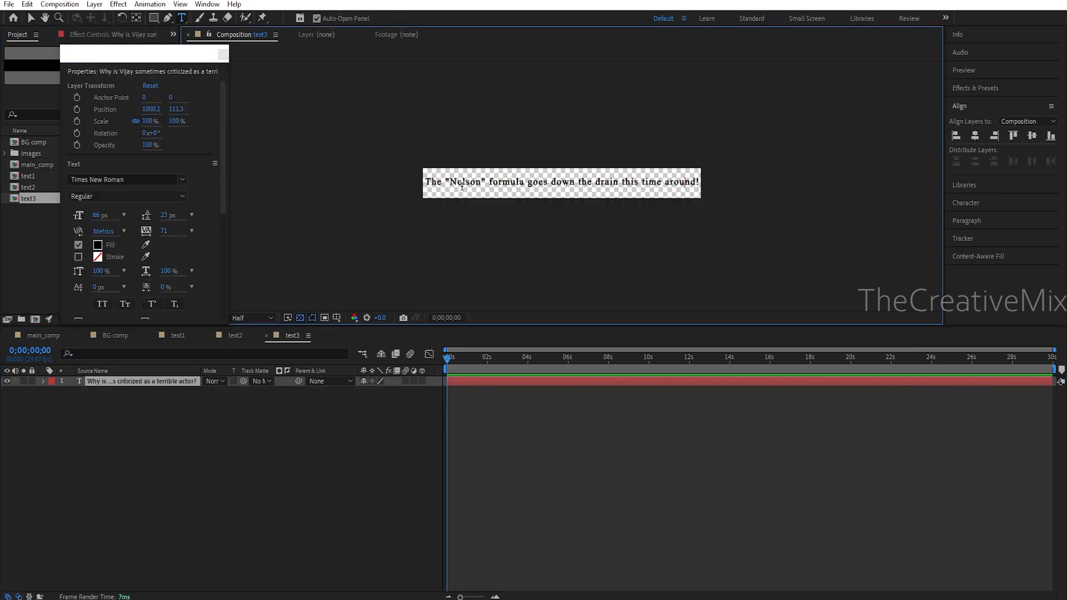
- In text3, draw a rectangle about 1834 × 122 px over the headline with fill 2B2B2B and no stroke, centered in the composition
{"action": "left_click", "coordinate": [177, 439]}
{"action": "left_click", "coordinate": [153, 17]}
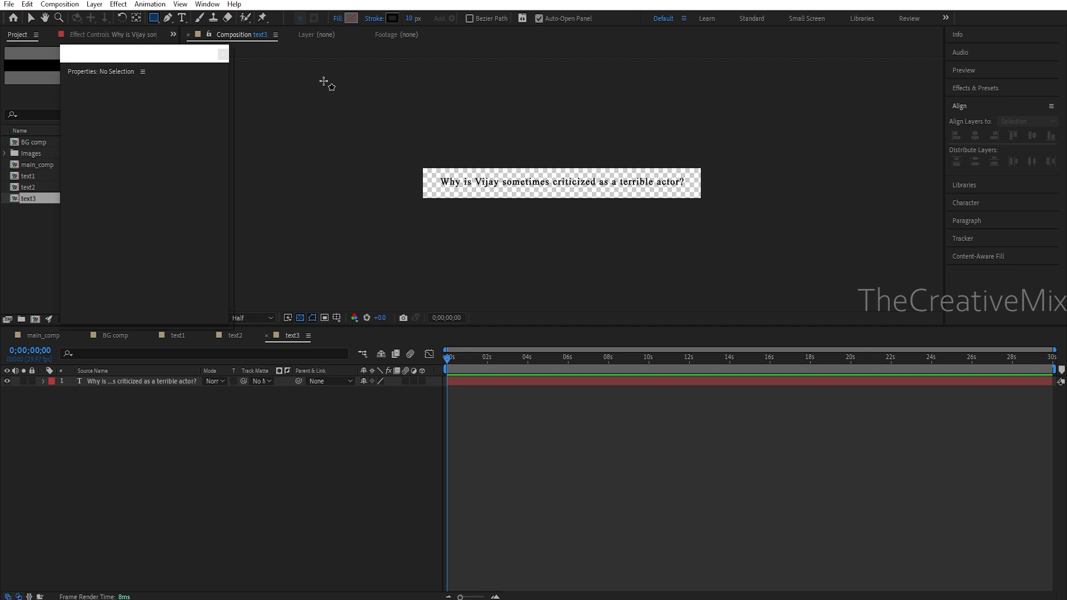
{"action": "left_click", "coordinate": [370, 18]}
{"action": "left_click", "coordinate": [477, 267]}
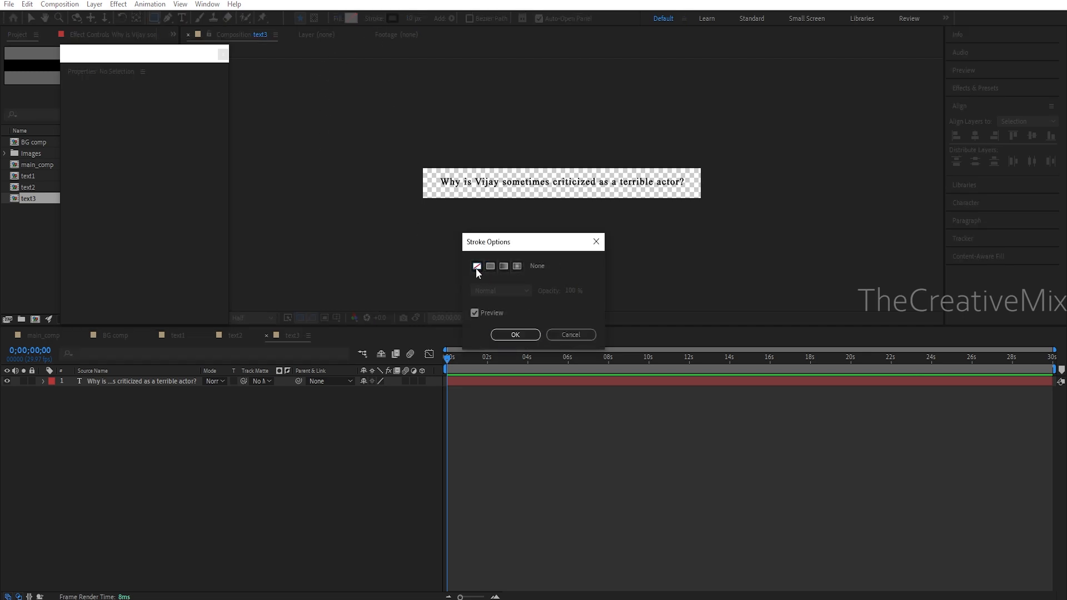
{"action": "left_click", "coordinate": [515, 333]}
{"action": "left_click", "coordinate": [350, 17]}
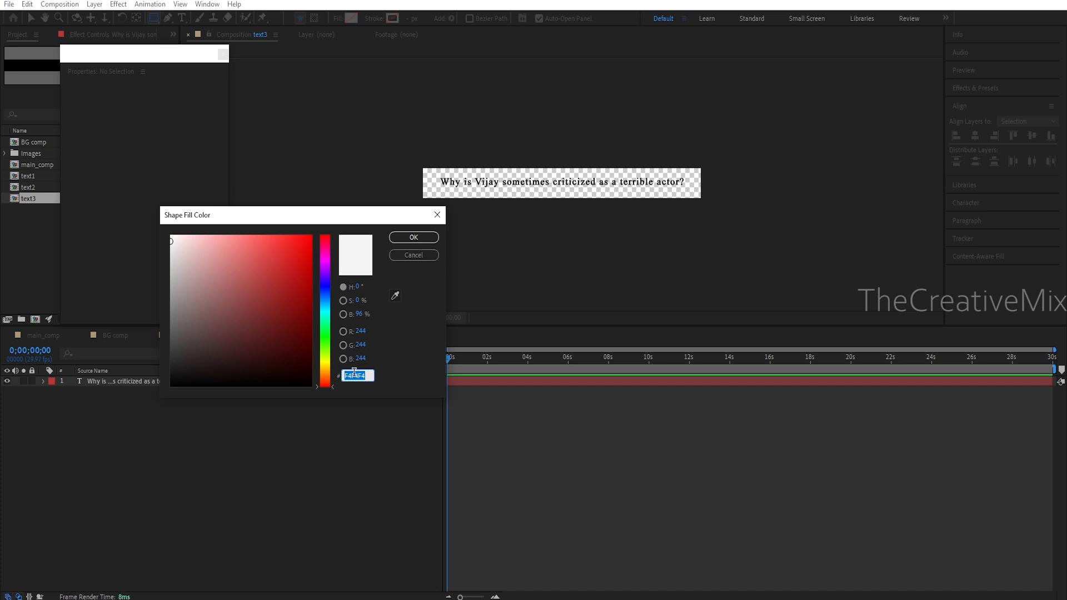
{"action": "type", "text": "2B2B2B"}
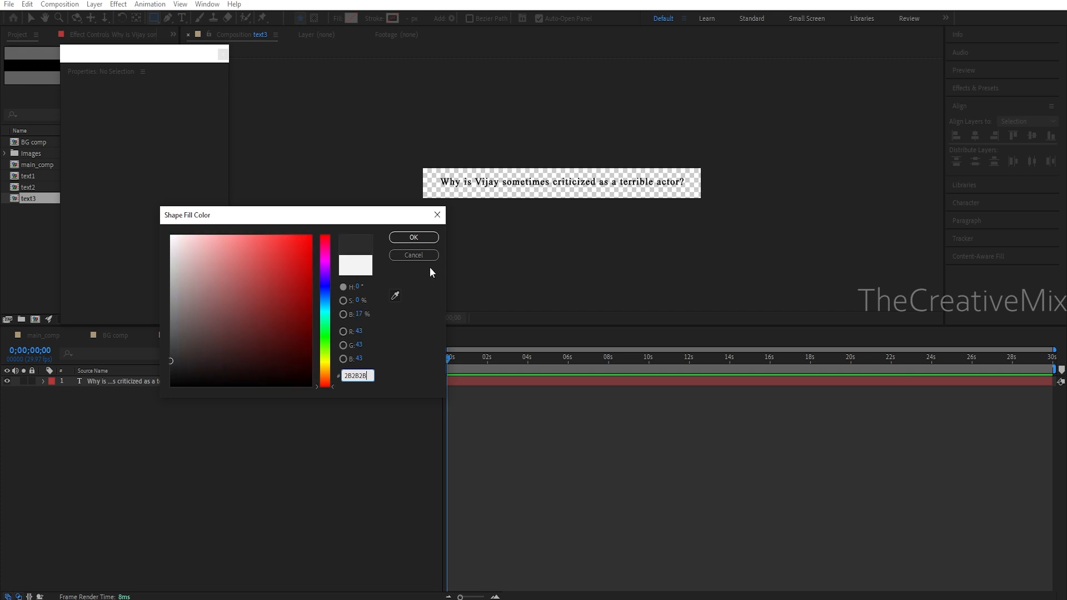
{"action": "key", "text": "Return"}
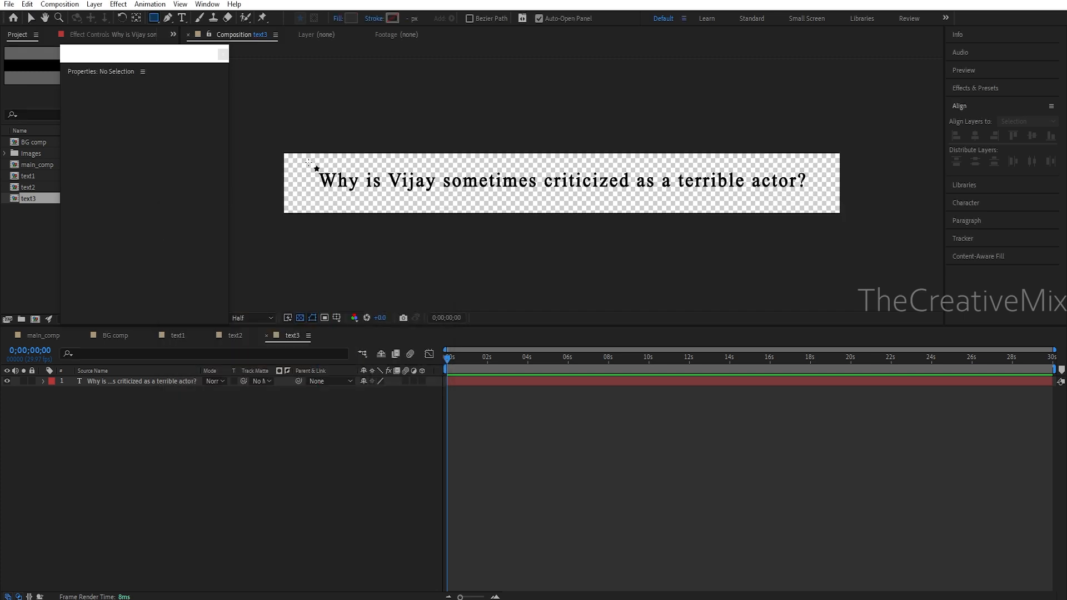
{"action": "left_click_drag", "start_coordinate": [307, 163], "coordinate": [816, 199]}
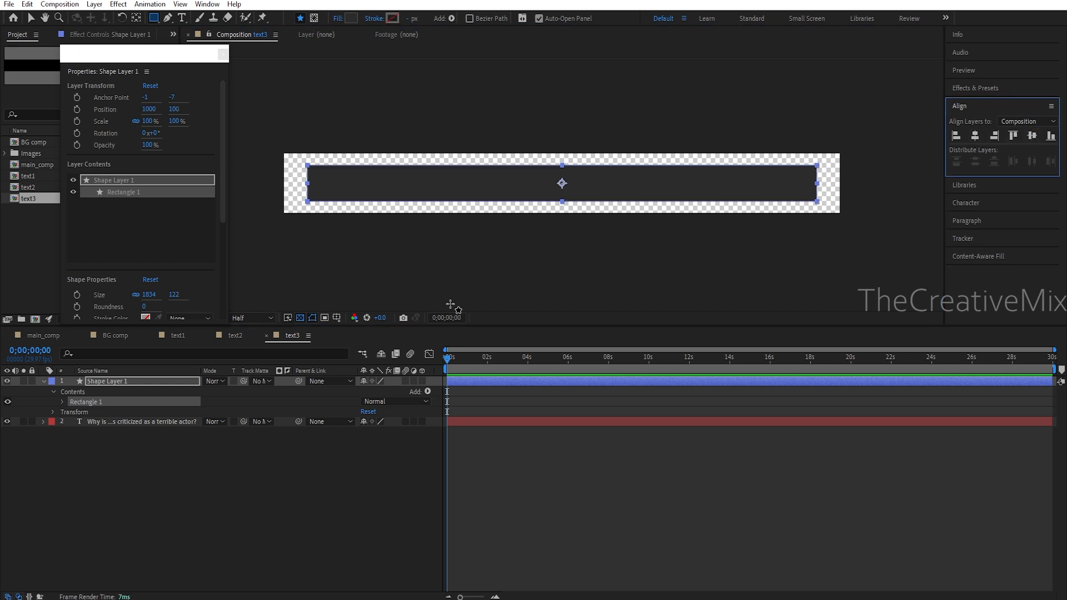
- Move the rectangle's shape layer below the headline text layer in text3
{"action": "left_click", "coordinate": [59, 421]}
{"action": "left_click", "coordinate": [42, 422]}
{"action": "left_click", "coordinate": [44, 381]}
{"action": "left_click", "coordinate": [44, 392]}
{"action": "left_click_drag", "start_coordinate": [108, 382], "coordinate": [112, 412]}
{"action": "key", "text": "v"}
- Change the headline text's fill color to white and center the text horizontally and vertically in text3
{"action": "left_click", "coordinate": [142, 381]}
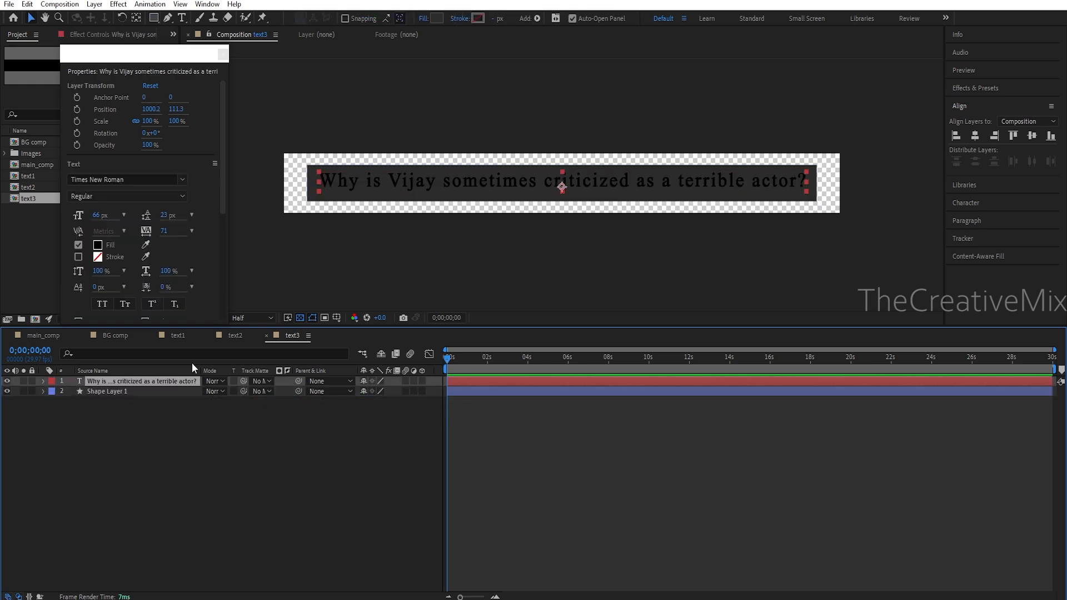
{"action": "double_click", "coordinate": [398, 188]}
{"action": "left_click", "coordinate": [98, 245]}
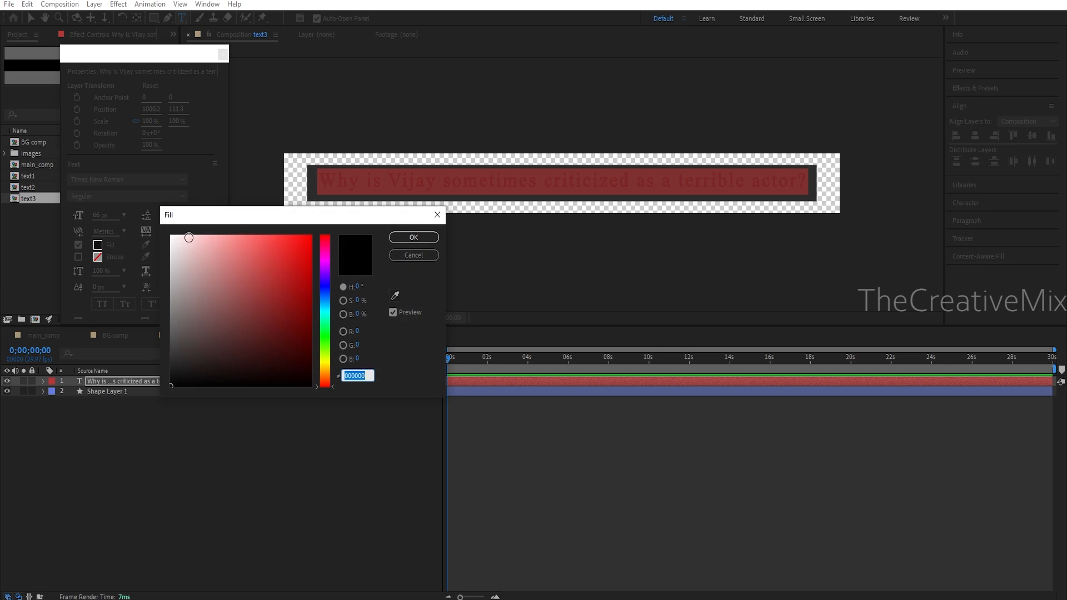
{"action": "left_click", "coordinate": [186, 236]}
{"action": "left_click", "coordinate": [403, 242]}
{"action": "left_click", "coordinate": [286, 446]}
{"action": "left_click", "coordinate": [172, 382]}
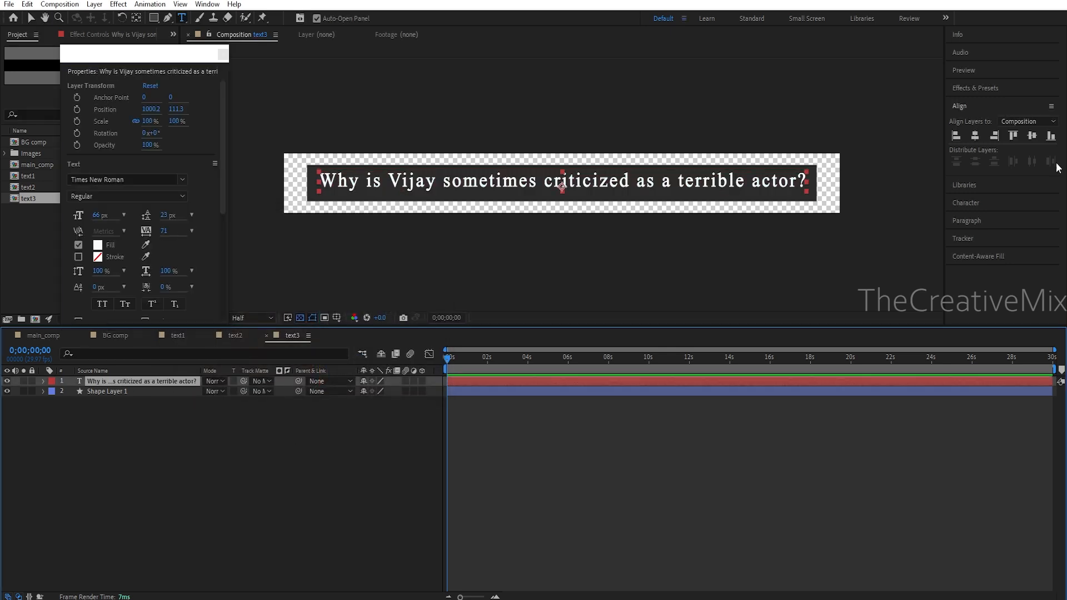
{"action": "left_click", "coordinate": [975, 136]}
{"action": "left_click", "coordinate": [1032, 136]}
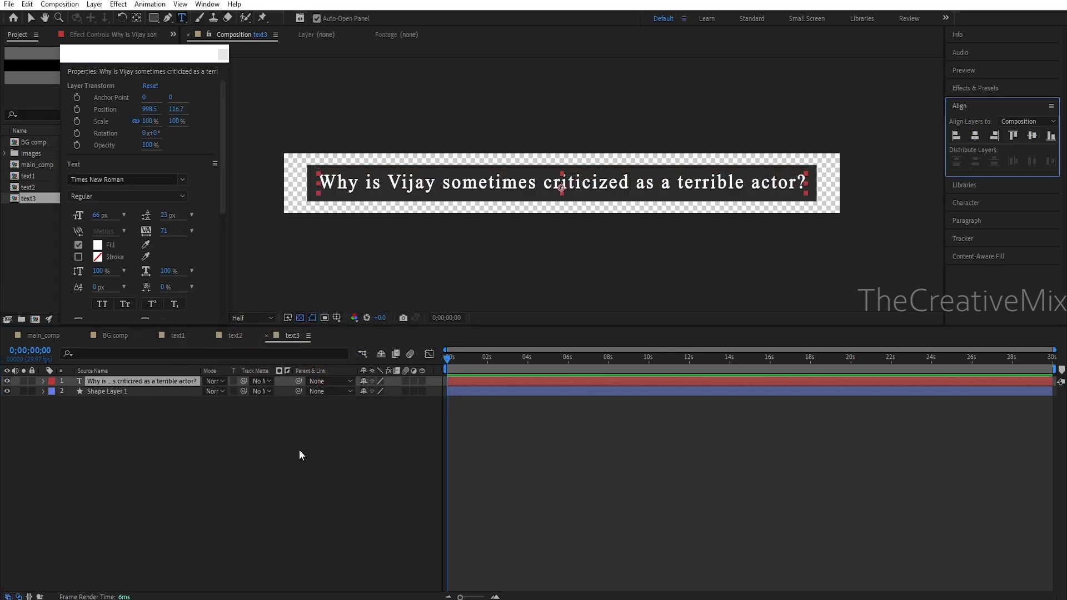
- Add the text3 composition to main_comp above the other layers, place it just below the "Nelson" headline and center it horizontally
{"action": "left_click", "coordinate": [43, 335]}
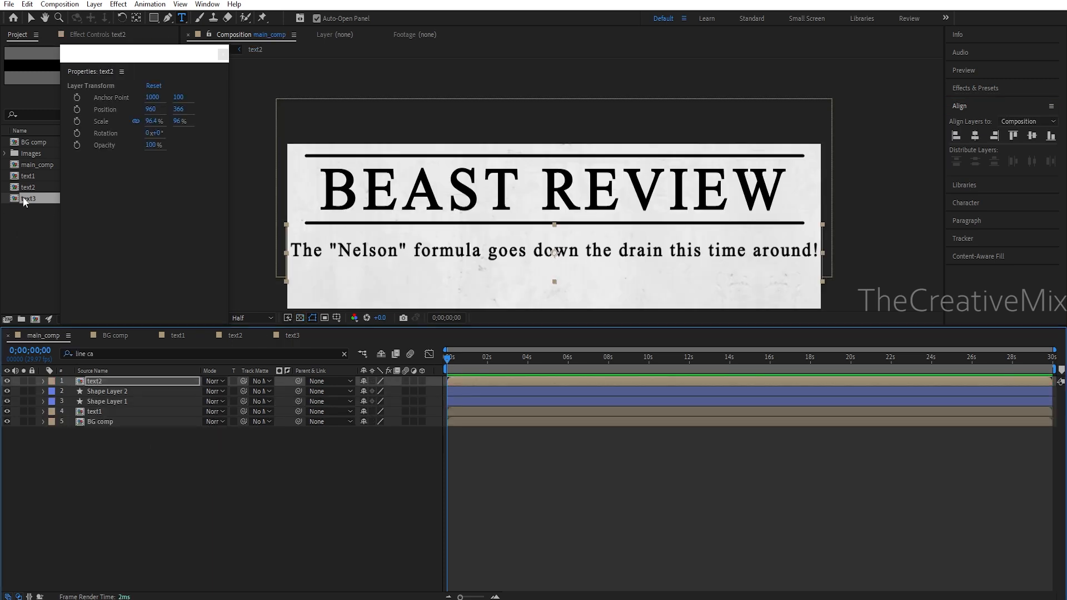
{"action": "left_click_drag", "start_coordinate": [23, 197], "coordinate": [110, 429]}
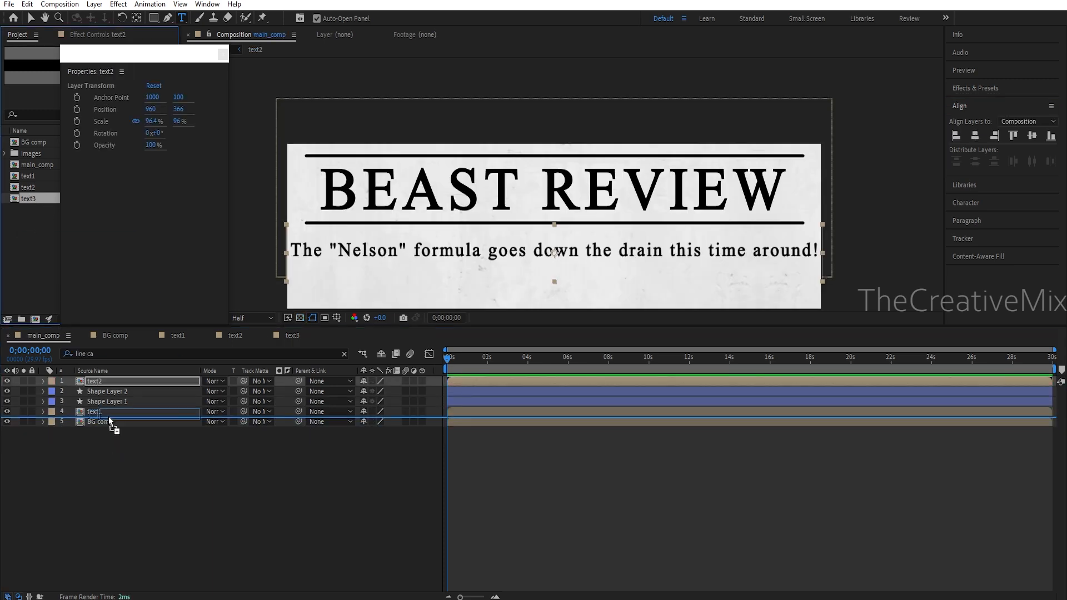
{"action": "key", "text": "v"}
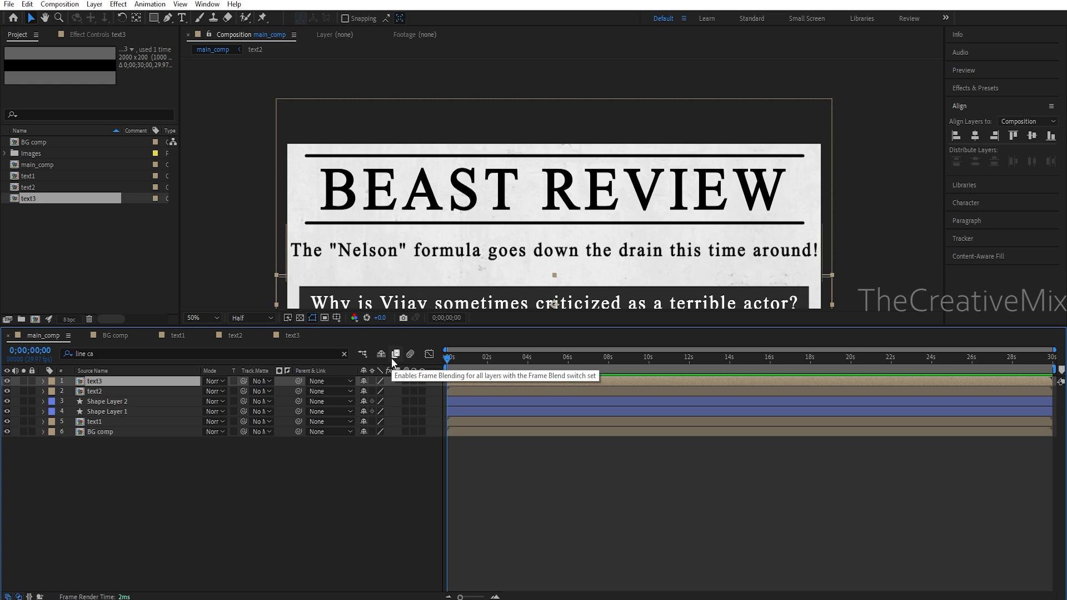
{"action": "left_click_drag", "start_coordinate": [488, 299], "coordinate": [487, 260]}
{"action": "key", "text": "comma"}
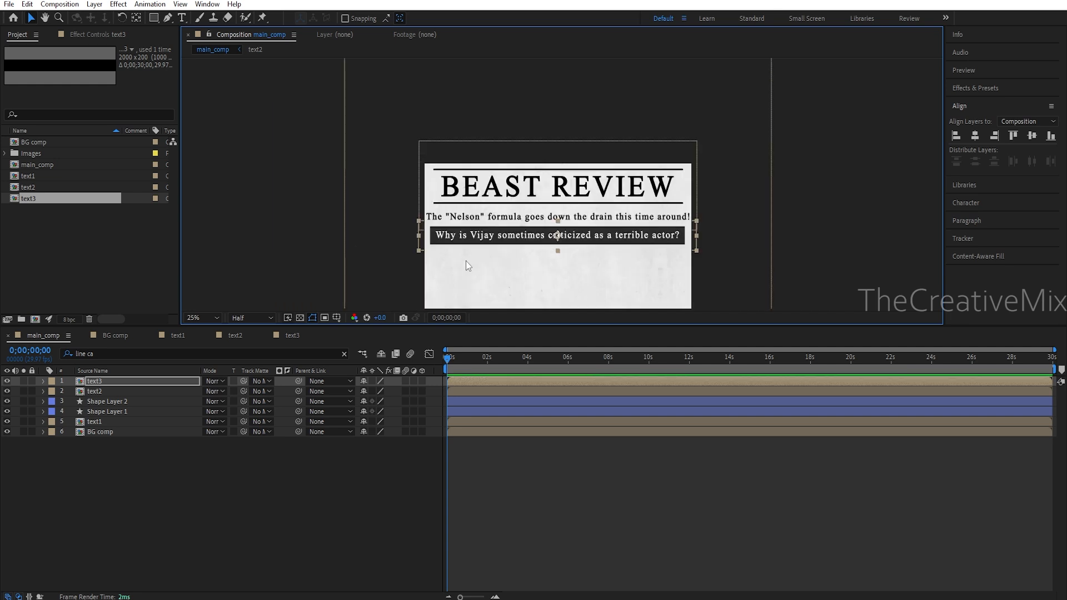
{"action": "key", "text": "comma"}
{"action": "key", "text": "period"}
{"action": "left_click_drag", "start_coordinate": [540, 246], "coordinate": [540, 253]}
{"action": "left_click", "coordinate": [973, 136]}
{"action": "left_click", "coordinate": [1031, 136]}
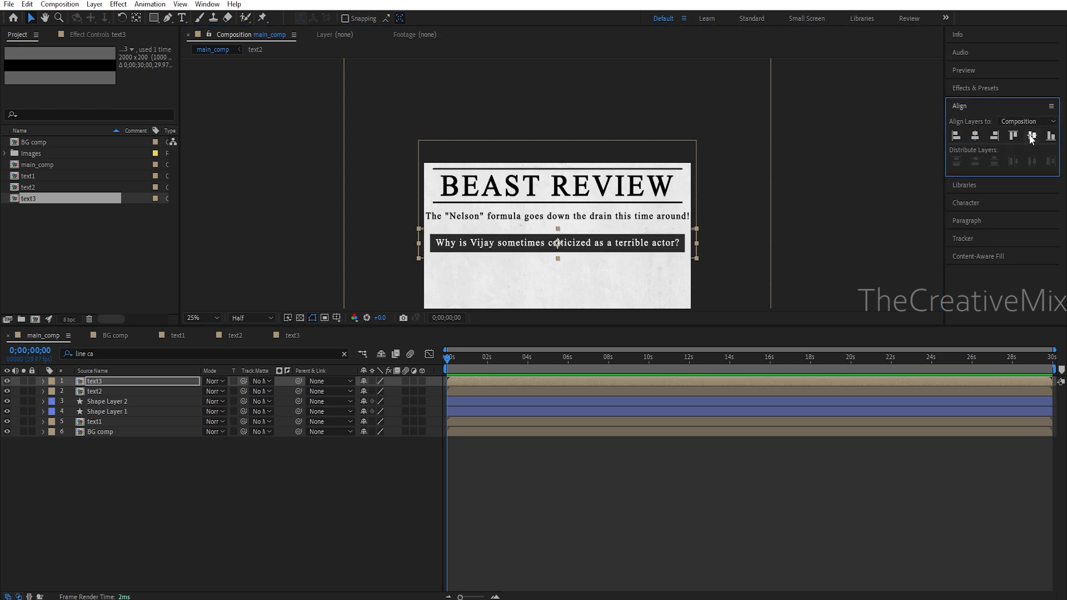
- Change the fill color of the rectangle behind the text in text3 to 7B7B7B
{"action": "scroll", "coordinate": [472, 283], "scroll_direction": "up", "scroll_amount": 2}
{"action": "double_click", "coordinate": [98, 381]}
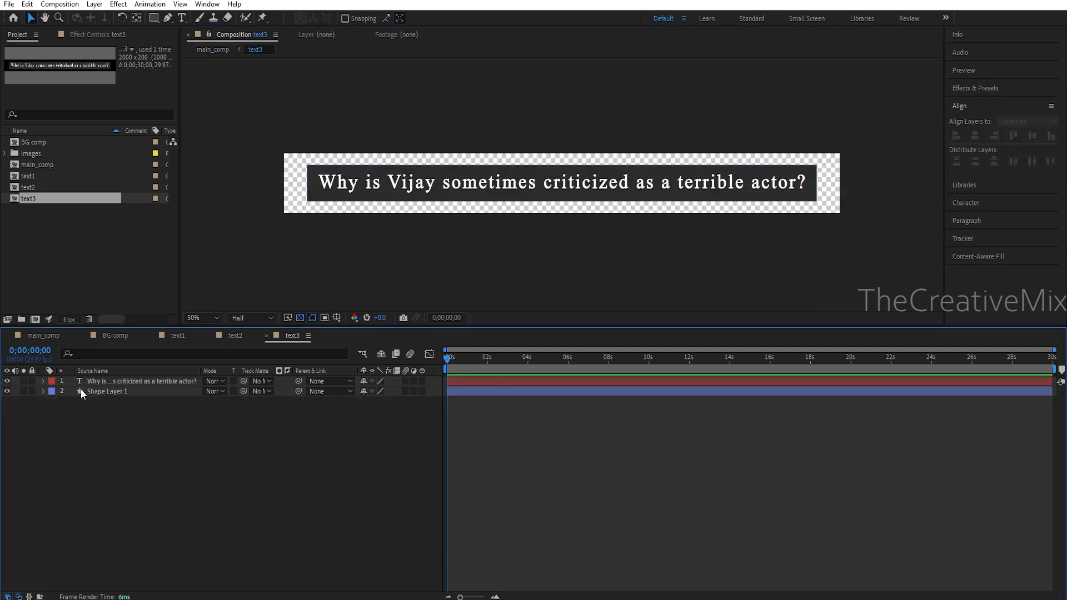
{"action": "left_click", "coordinate": [108, 391]}
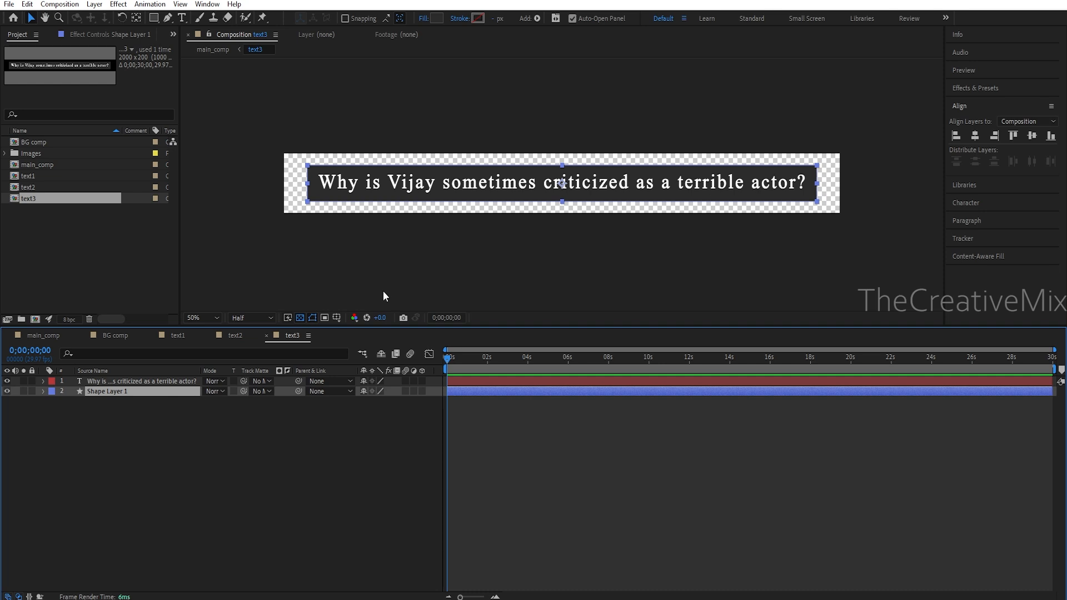
{"action": "left_click", "coordinate": [436, 19]}
{"action": "type", "text": "7B7B7B"}
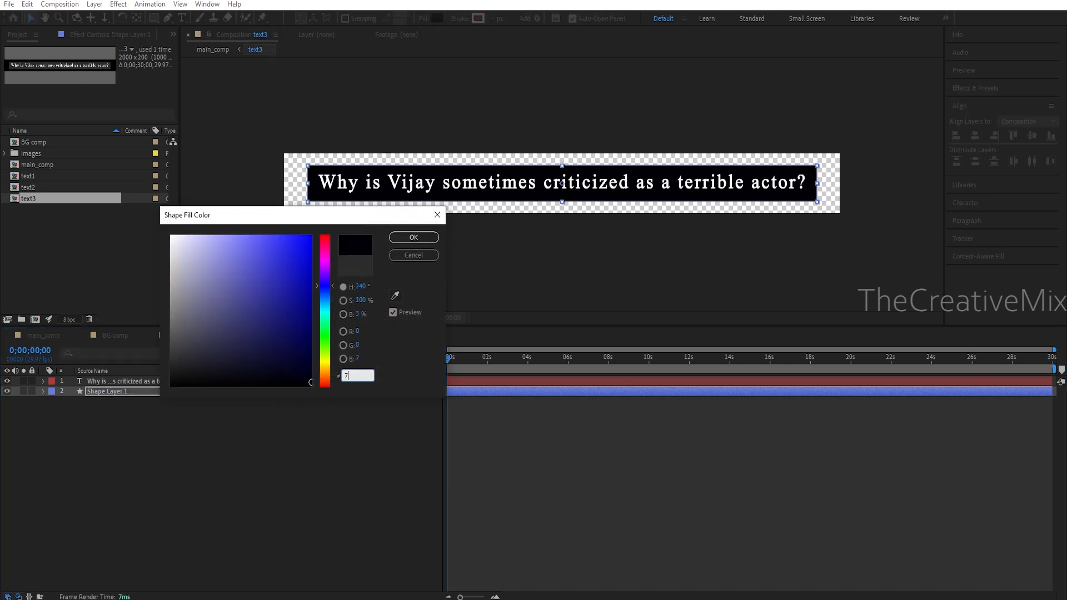
{"action": "left_click", "coordinate": [414, 237]}
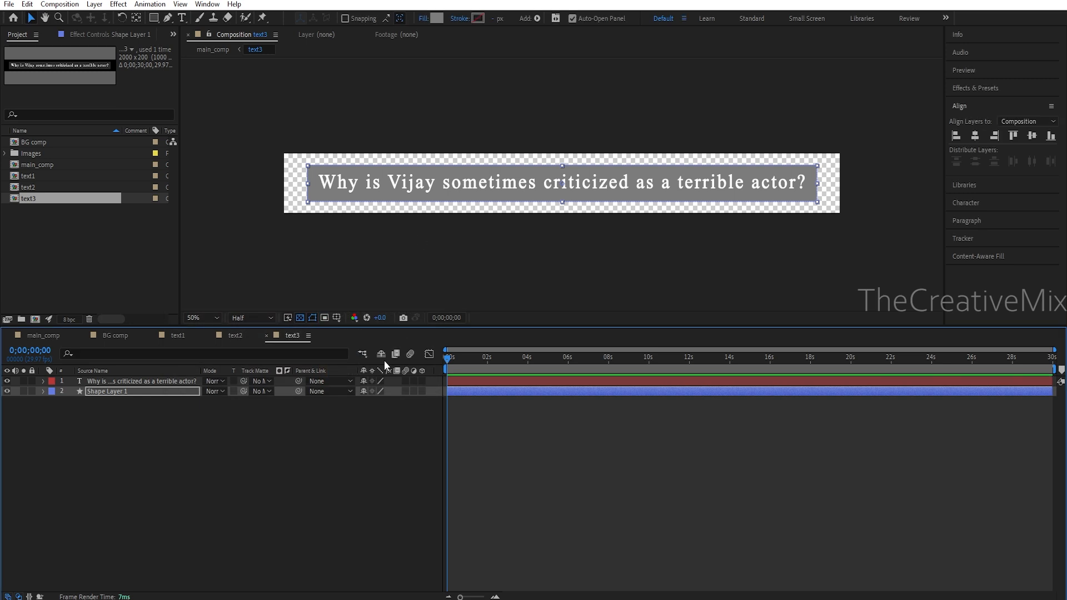
- In main_comp, nudge the text3 layer up closer to the "Nelson" headline and center it horizontally
{"action": "left_click", "coordinate": [51, 336]}
{"action": "left_click_drag", "start_coordinate": [388, 211], "coordinate": [383, 198]}
{"action": "left_click", "coordinate": [975, 135]}
{"action": "scroll", "coordinate": [611, 266], "scroll_direction": "down", "scroll_amount": 2}
- Turn all six layers of main_comp into 3D layers
{"action": "left_click", "coordinate": [138, 471]}
{"action": "left_click_drag", "start_coordinate": [169, 481], "coordinate": [92, 382]}
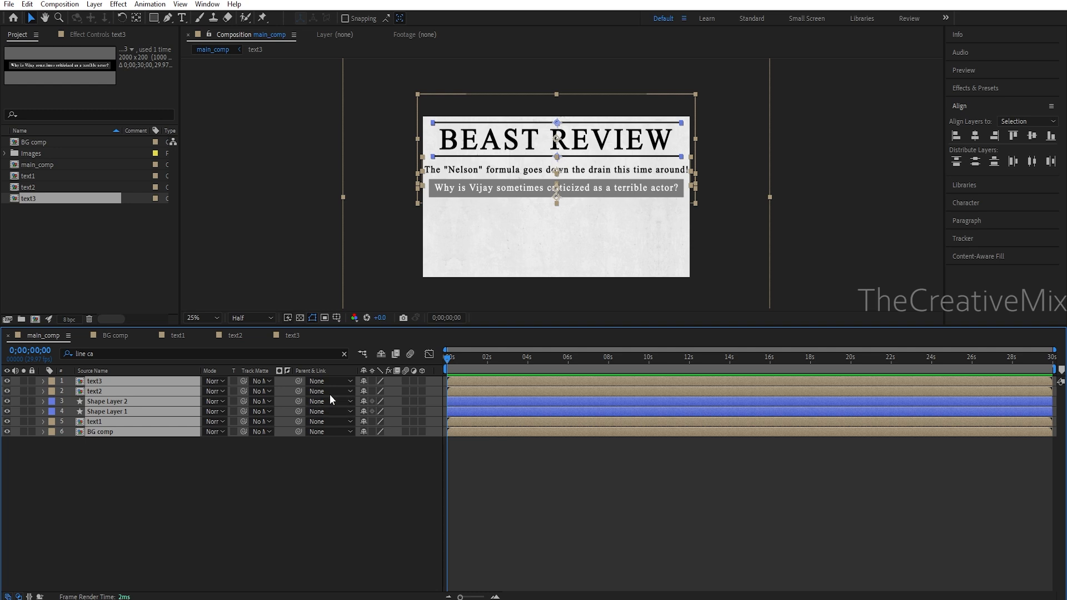
{"action": "left_click", "coordinate": [422, 382]}
{"action": "left_click", "coordinate": [423, 441]}
- Set the Pen tool to draw with no fill and a red FF0000 stroke 15 px wide
{"action": "left_click", "coordinate": [167, 17]}
{"action": "left_click", "coordinate": [350, 18]}
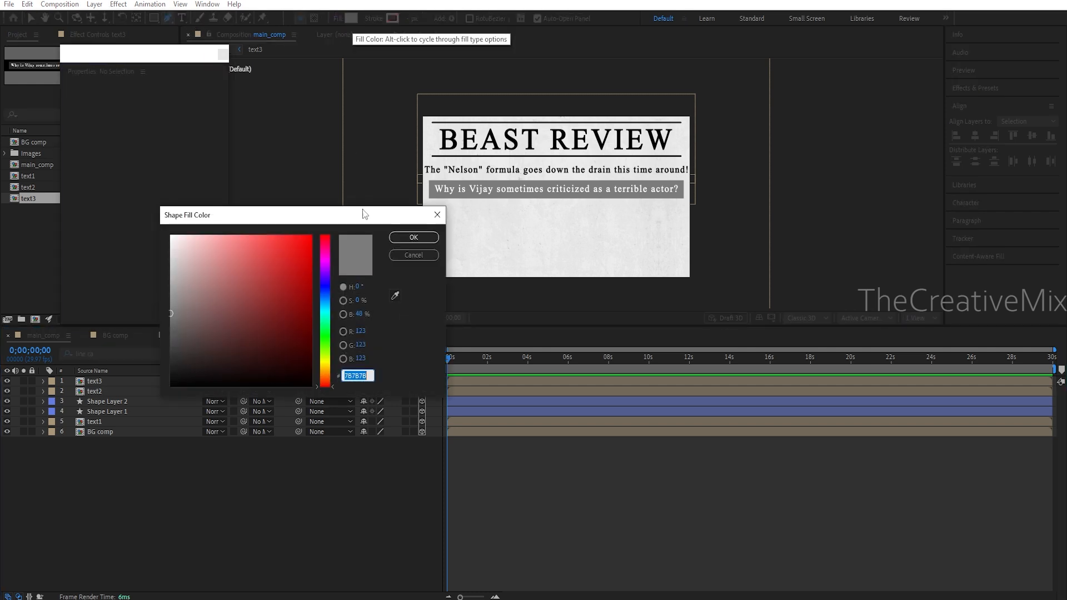
{"action": "left_click", "coordinate": [437, 214]}
{"action": "left_click", "coordinate": [337, 17]}
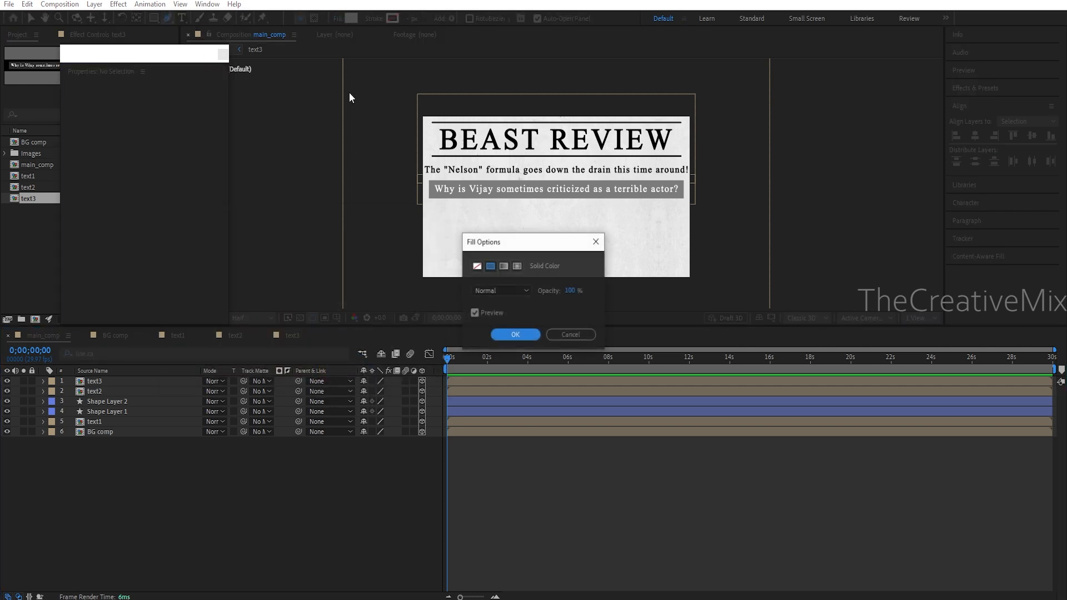
{"action": "left_click", "coordinate": [477, 265]}
{"action": "left_click", "coordinate": [515, 334]}
{"action": "left_click", "coordinate": [392, 18]}
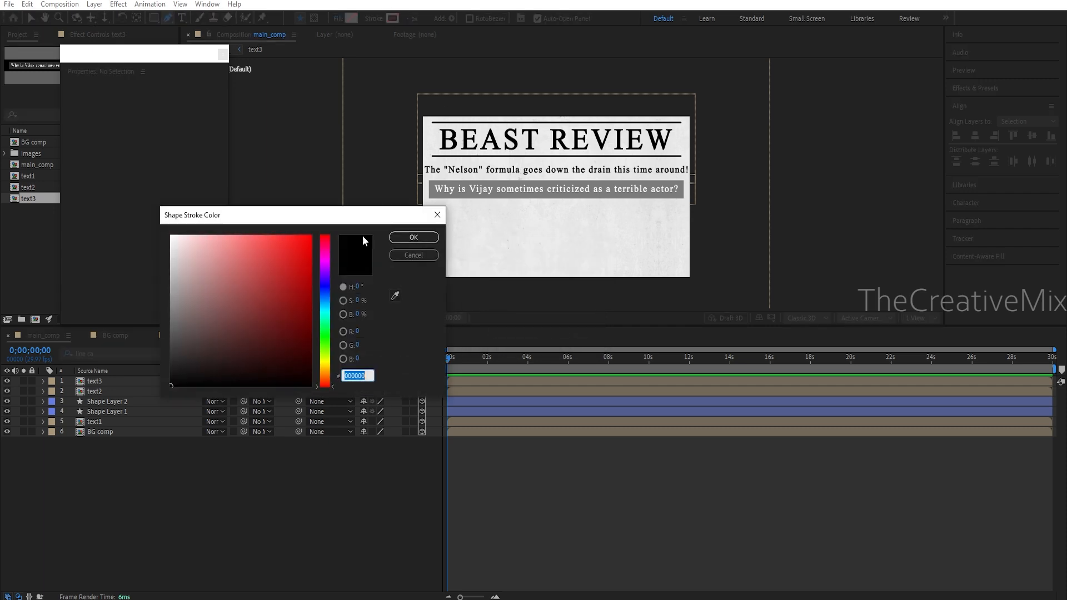
{"action": "left_click_drag", "start_coordinate": [289, 256], "coordinate": [335, 235]}
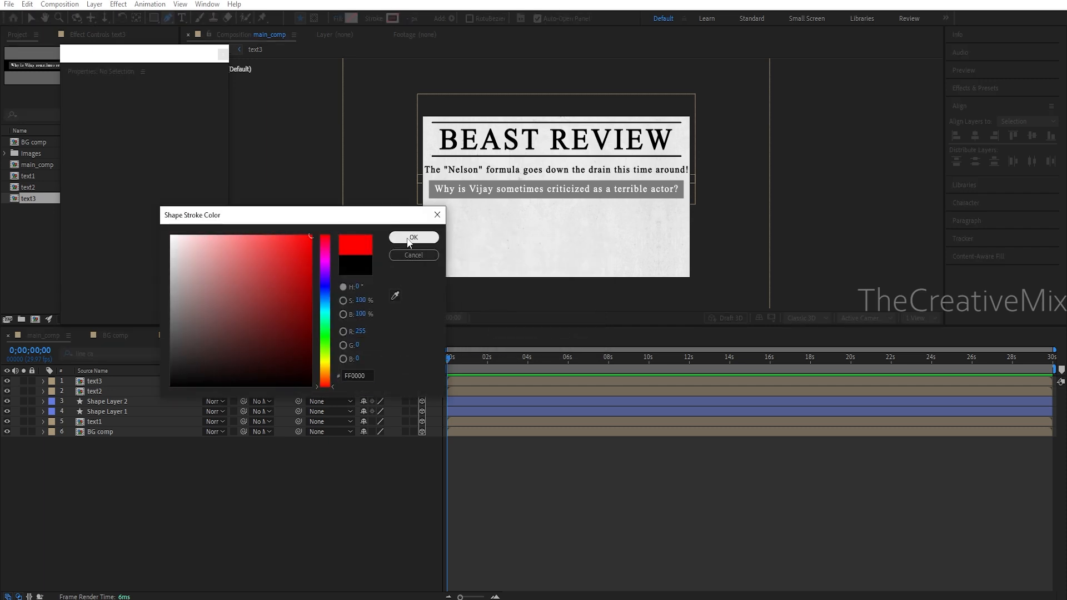
{"action": "left_click", "coordinate": [413, 237]}
{"action": "left_click", "coordinate": [409, 18]}
{"action": "type", "text": "15"}
{"action": "key", "text": "Return"}
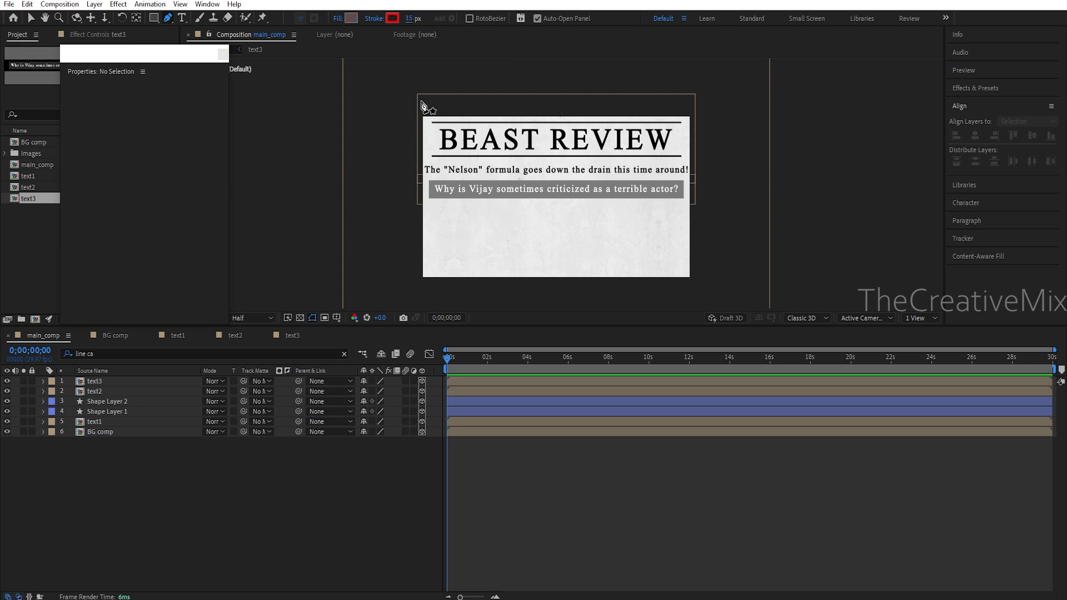
- Draw a straight horizontal underline beneath the "Why is Vijay" headline and set its layer's blending mode to Multiply
{"action": "scroll", "coordinate": [424, 103], "scroll_direction": "up", "scroll_amount": 2}
{"action": "left_click", "coordinate": [313, 206]}
{"action": "left_click", "coordinate": [790, 207]}
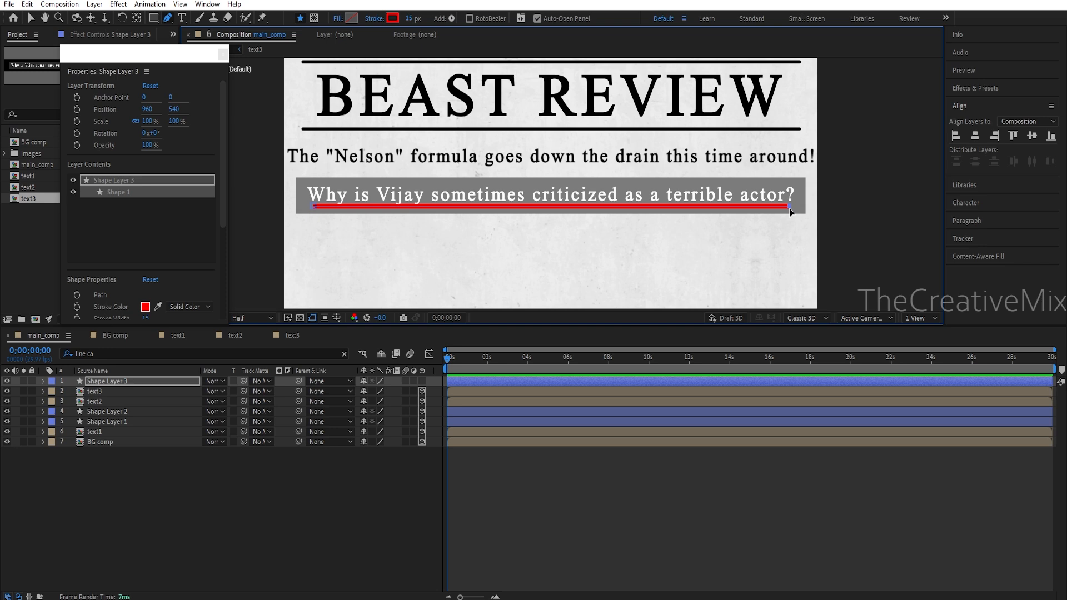
{"action": "left_click", "coordinate": [217, 382]}
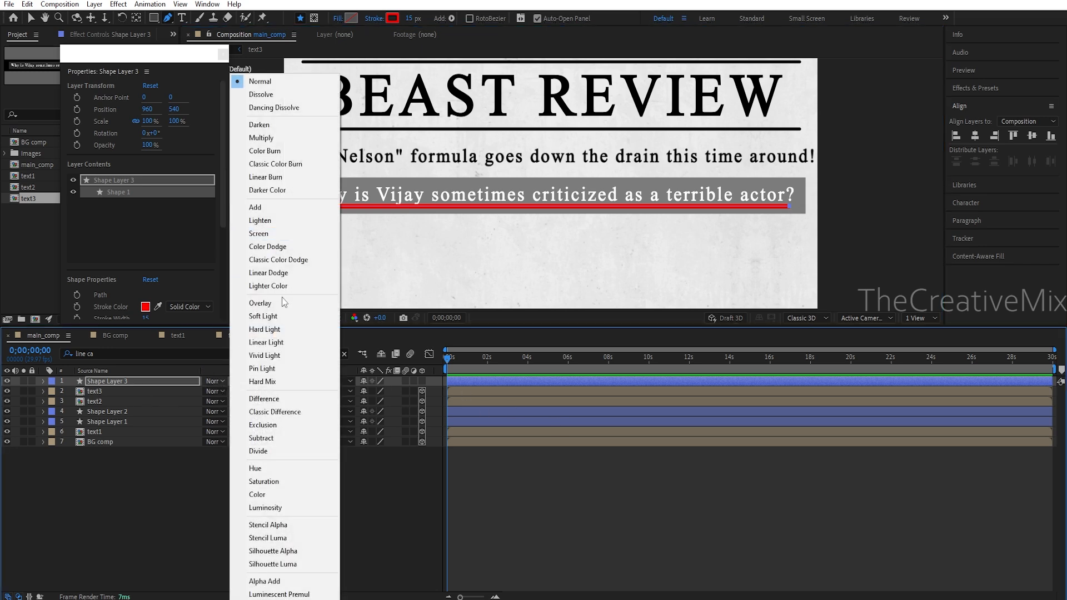
{"action": "left_click", "coordinate": [271, 137]}
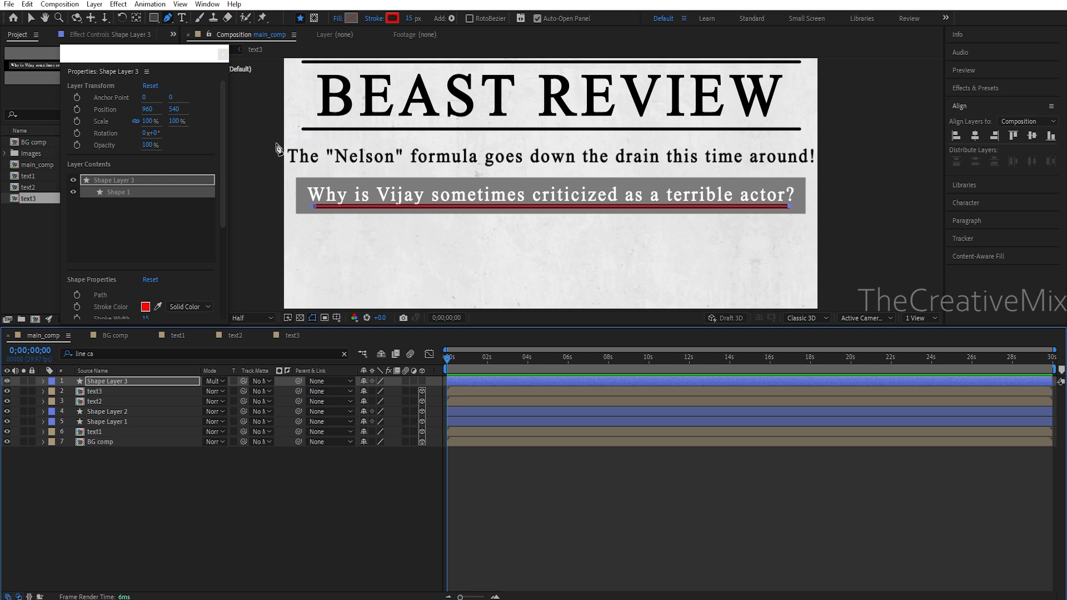
- Add Trim Paths to the red underline's shape layer and expand its properties
{"action": "left_click", "coordinate": [43, 382]}
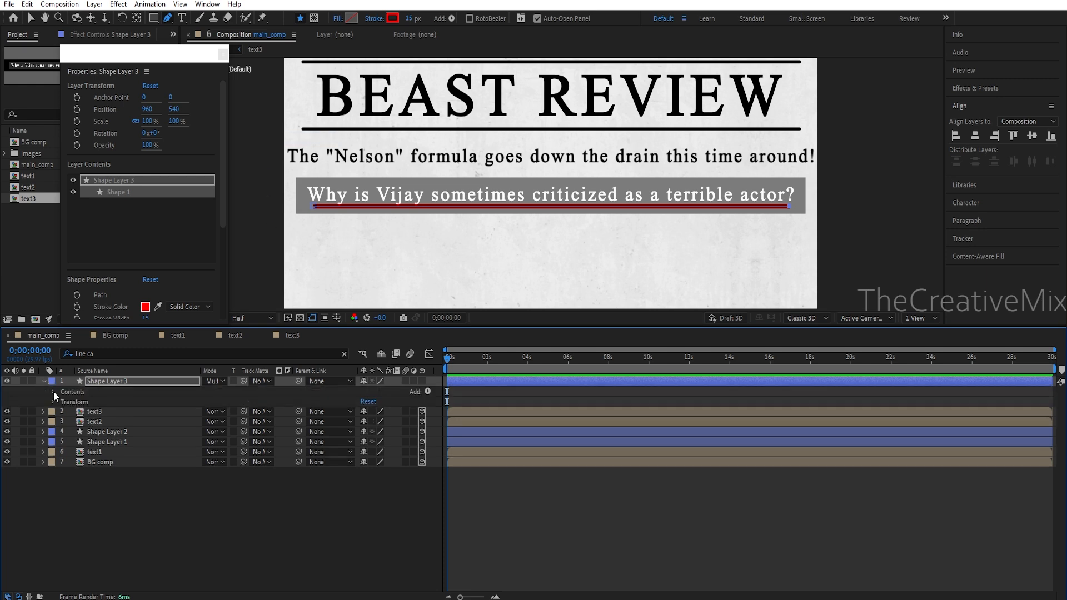
{"action": "left_click", "coordinate": [426, 391]}
{"action": "left_click", "coordinate": [480, 327]}
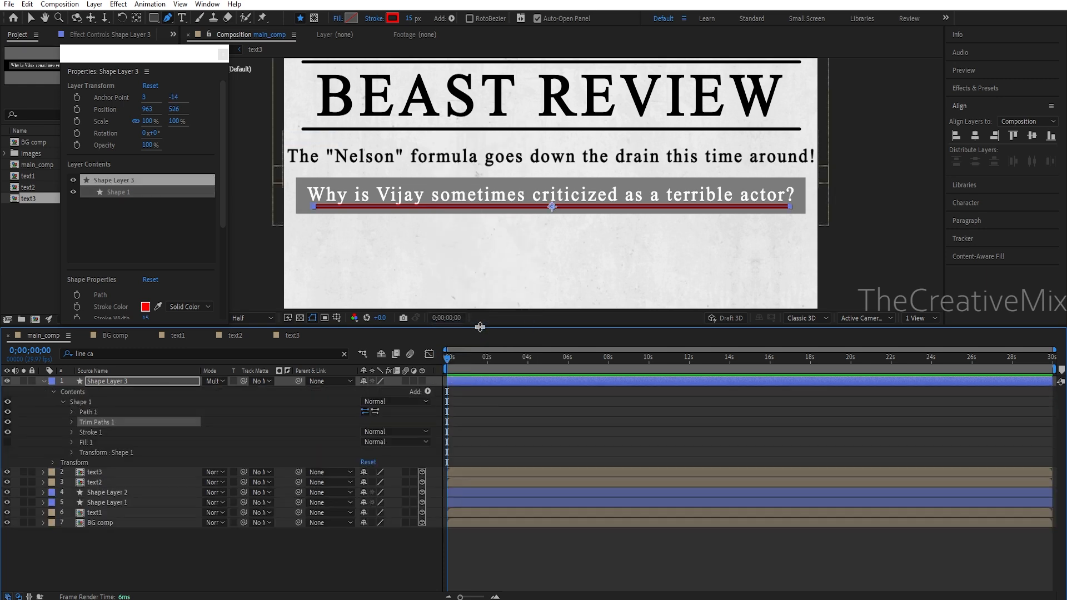
{"action": "left_click", "coordinate": [72, 422]}
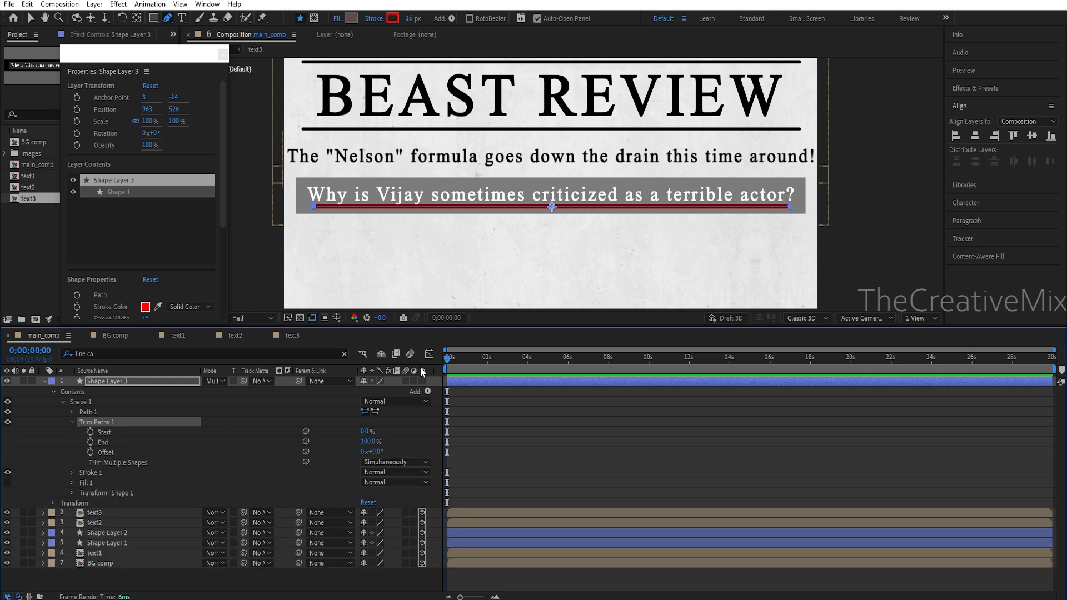
- Keyframe the underline's Trim Paths End from 0% at the start of the timeline to 100% at 0;00;01;29
{"action": "left_click", "coordinate": [90, 442]}
{"action": "left_click", "coordinate": [367, 442]}
{"action": "type", "text": "00"}
{"action": "key", "text": "Return"}
{"action": "left_click", "coordinate": [486, 357]}
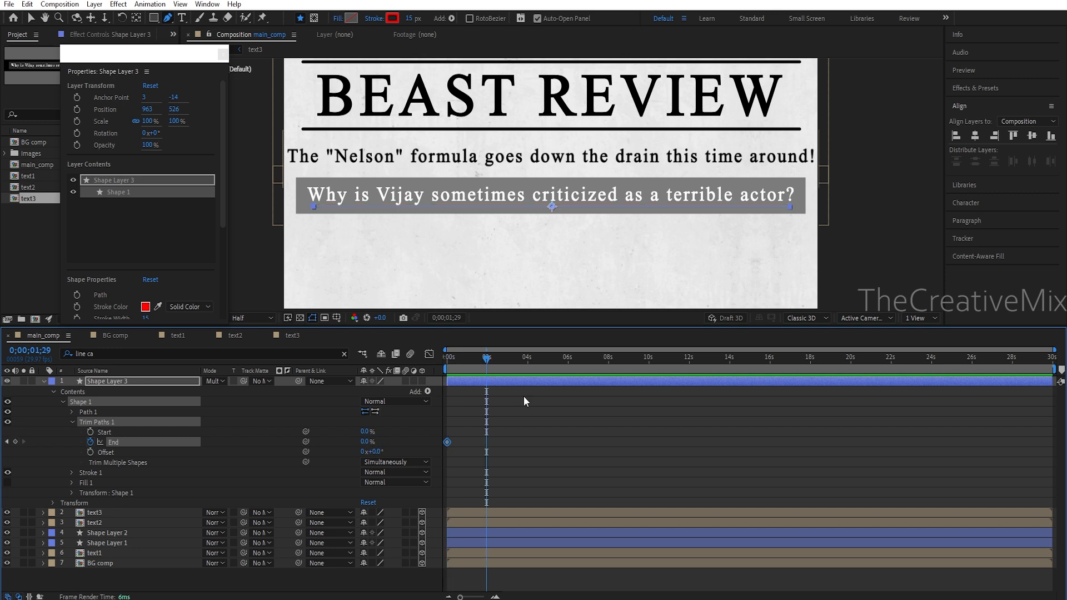
{"action": "left_click", "coordinate": [368, 442]}
{"action": "type", "text": "100"}
{"action": "key", "text": "Return"}
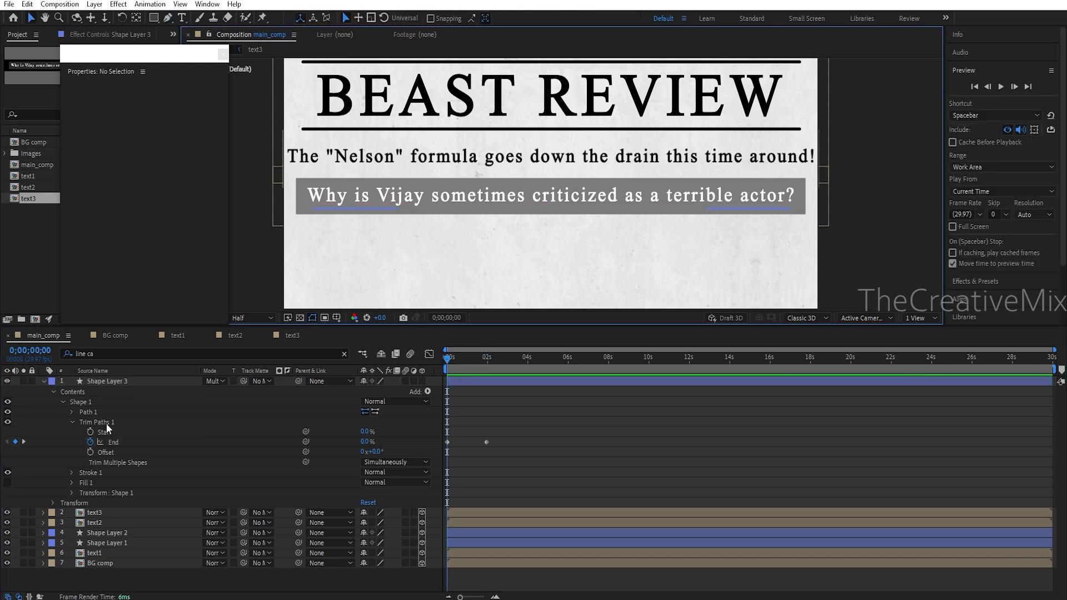
{"action": "left_click", "coordinate": [44, 381]}
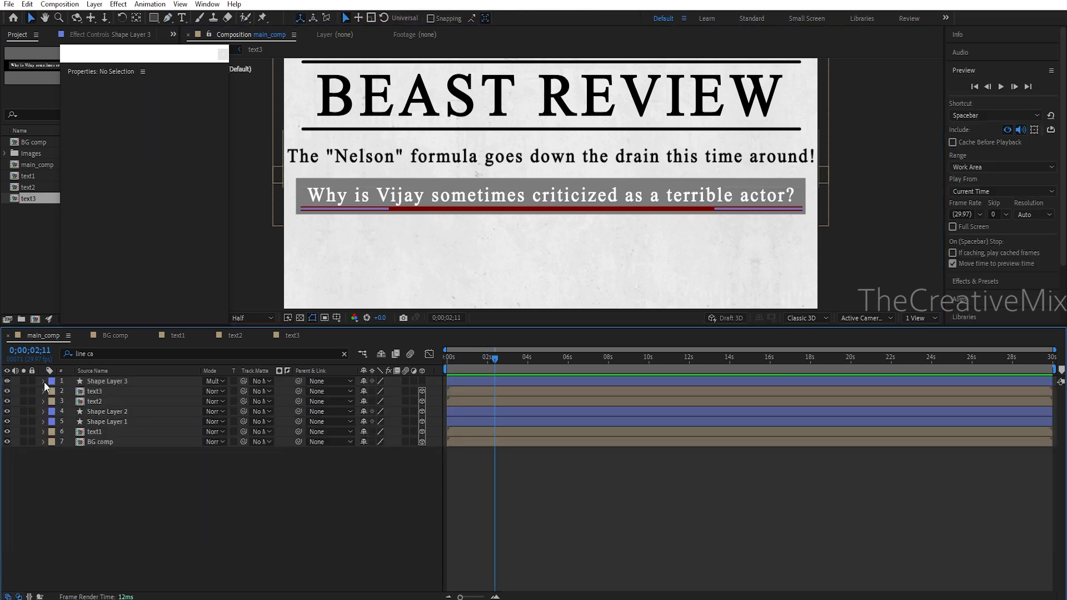
{"action": "left_click", "coordinate": [44, 382]}
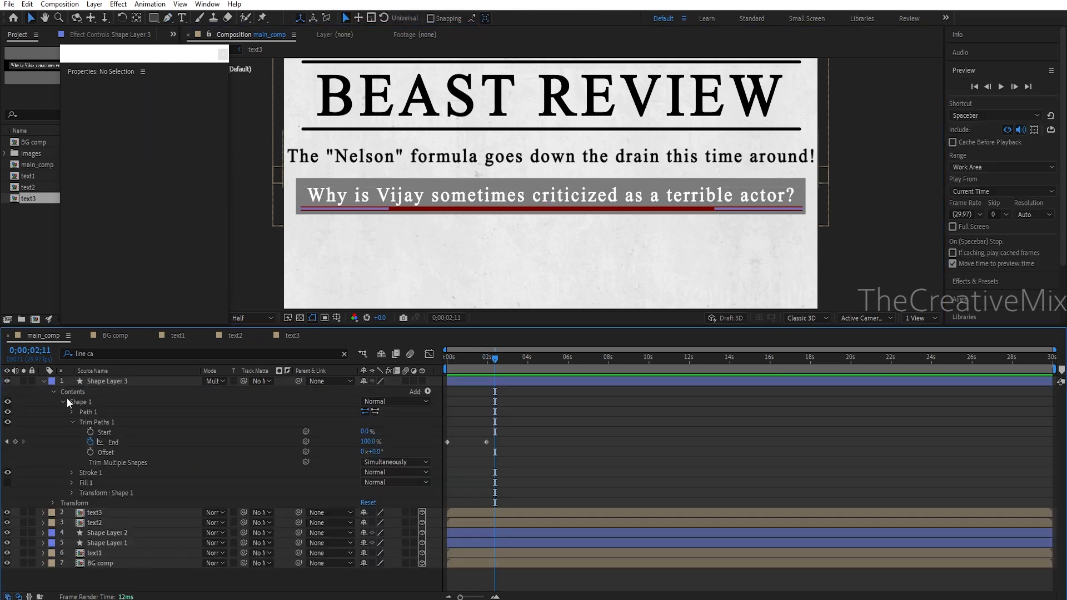
- Find the Line Cap property of Shape Layer 3's stroke and set it to Round Cap
{"action": "left_click", "coordinate": [115, 356]}
{"action": "type", "text": "line ca"}
{"action": "key", "text": "BackSpace"}
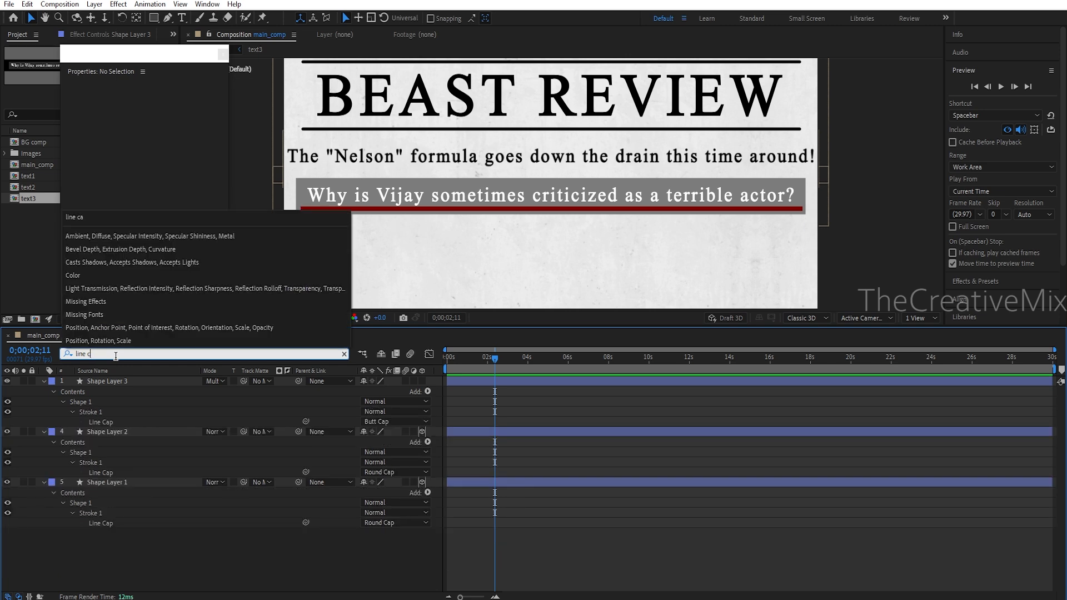
{"action": "left_click", "coordinate": [390, 421]}
{"action": "left_click", "coordinate": [392, 446]}
{"action": "mouse_move", "coordinate": [496, 360]}
{"action": "left_mouse_down"}
{"action": "mouse_move", "coordinate": [422, 361]}
{"action": "mouse_move", "coordinate": [513, 361]}
{"action": "left_mouse_up"}
- Collapse the expanded shape layers, clear the property search and make Shape Layer 3 a 3D layer
{"action": "left_click", "coordinate": [45, 381]}
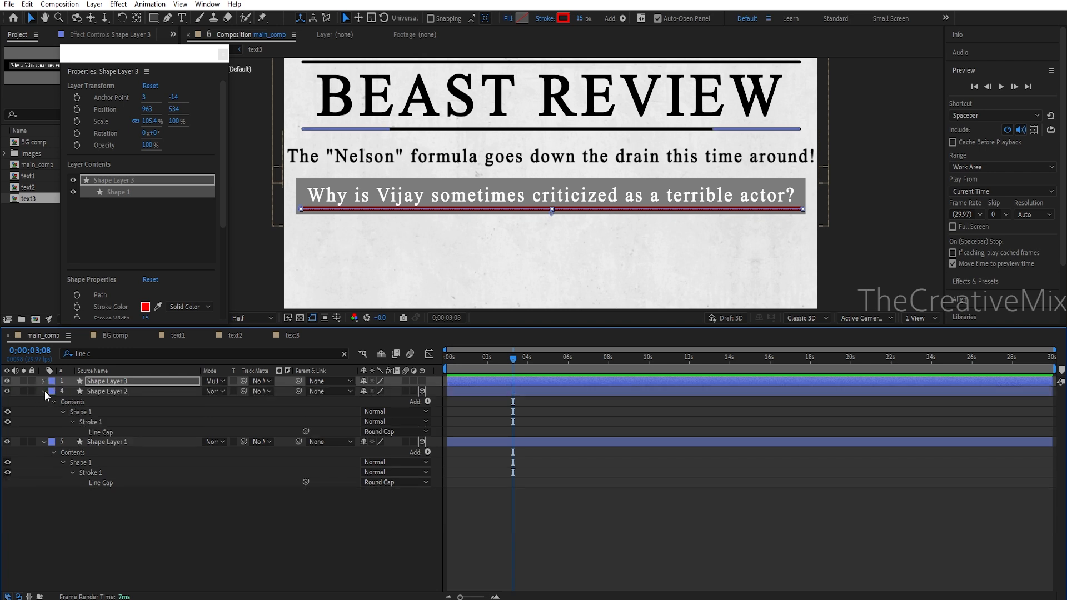
{"action": "left_click", "coordinate": [44, 391]}
{"action": "left_click", "coordinate": [43, 401]}
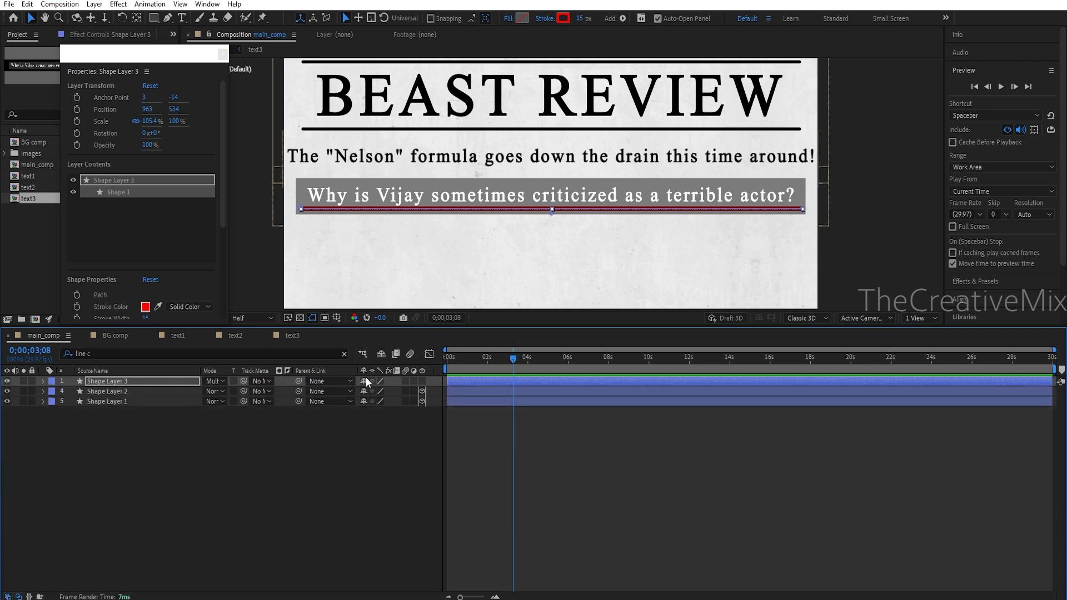
{"action": "left_click", "coordinate": [344, 354]}
{"action": "left_click", "coordinate": [421, 381]}
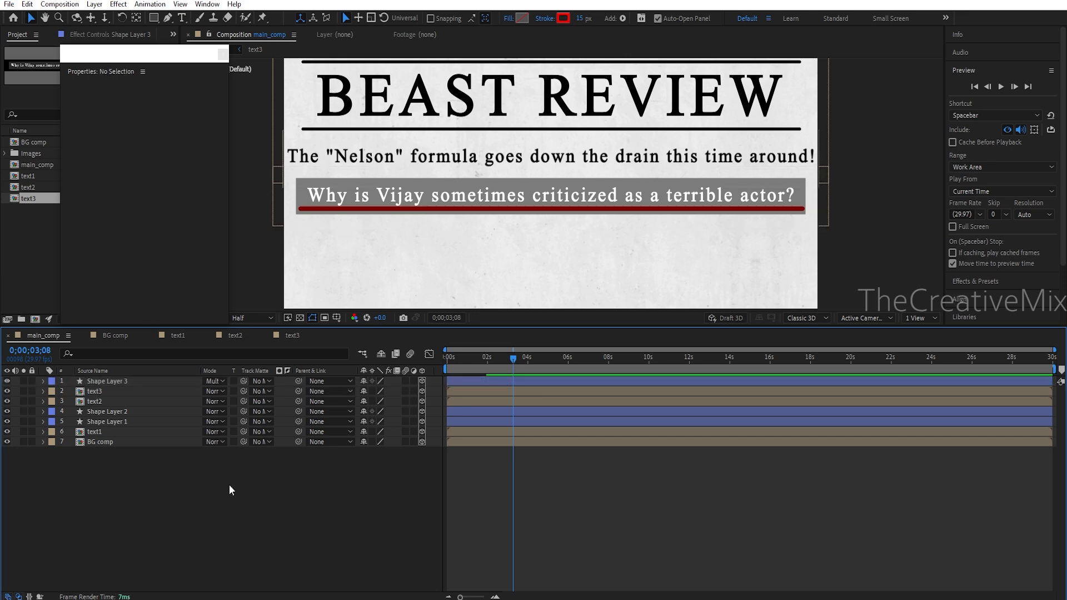
- Create a two-node camera in main_comp using the lens preset with a 2666.7-pixel zoom (39.6° horizontal angle of view)
{"action": "right_click", "coordinate": [229, 485]}
{"action": "mouse_move", "coordinate": [183, 343]}
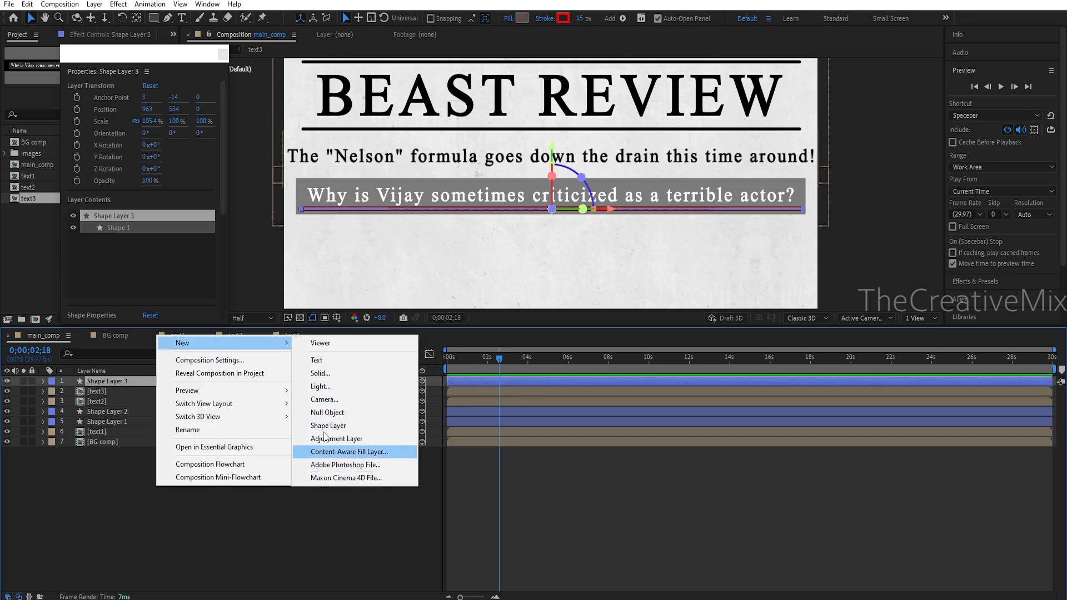
{"action": "left_click", "coordinate": [328, 400]}
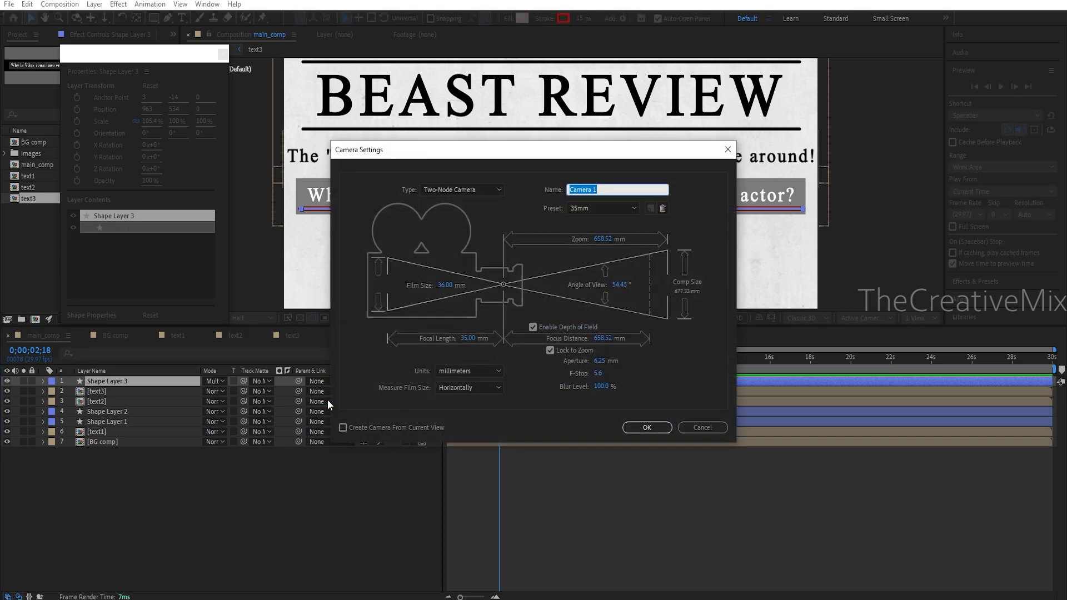
{"action": "left_click", "coordinate": [615, 209]}
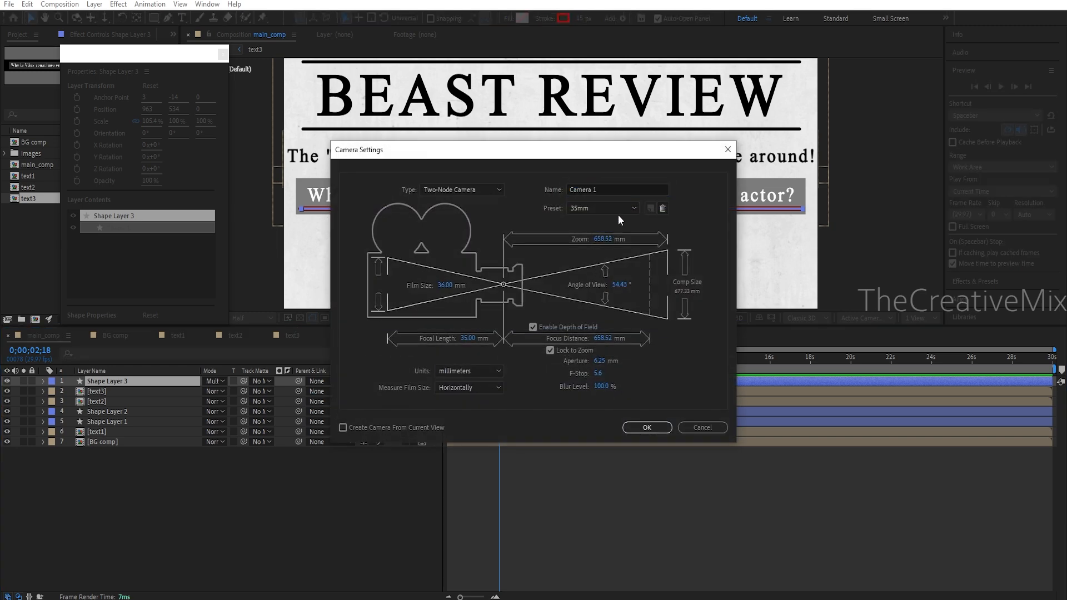
{"action": "left_click", "coordinate": [593, 303]}
{"action": "left_click", "coordinate": [646, 427]}
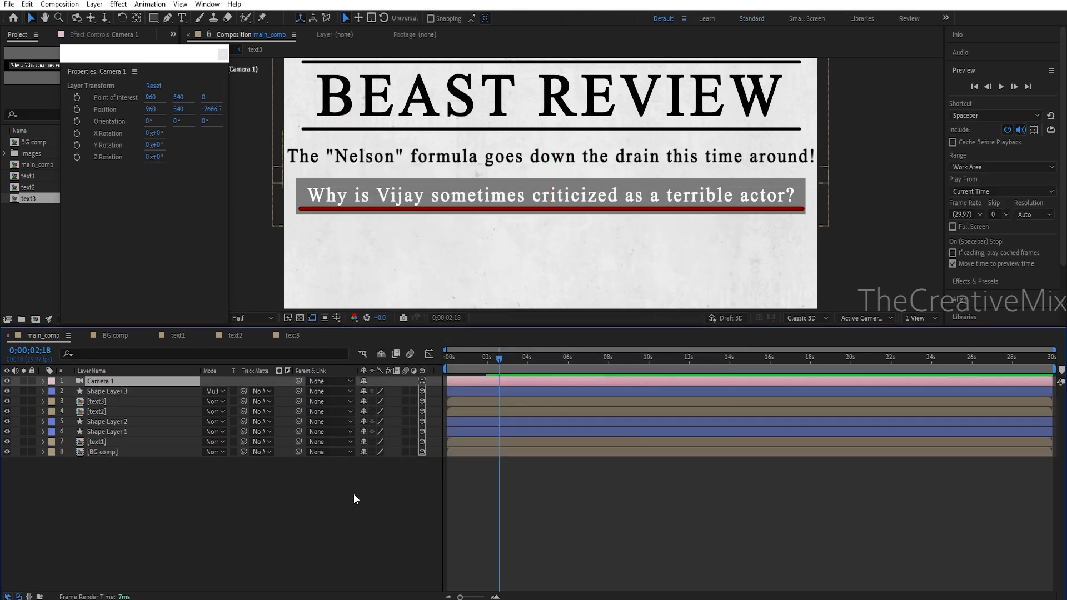
- Add a null object, make it a 3D layer and parent Camera 1 to it
{"action": "right_click", "coordinate": [271, 512]}
{"action": "mouse_move", "coordinate": [309, 367]}
{"action": "left_click", "coordinate": [454, 442]}
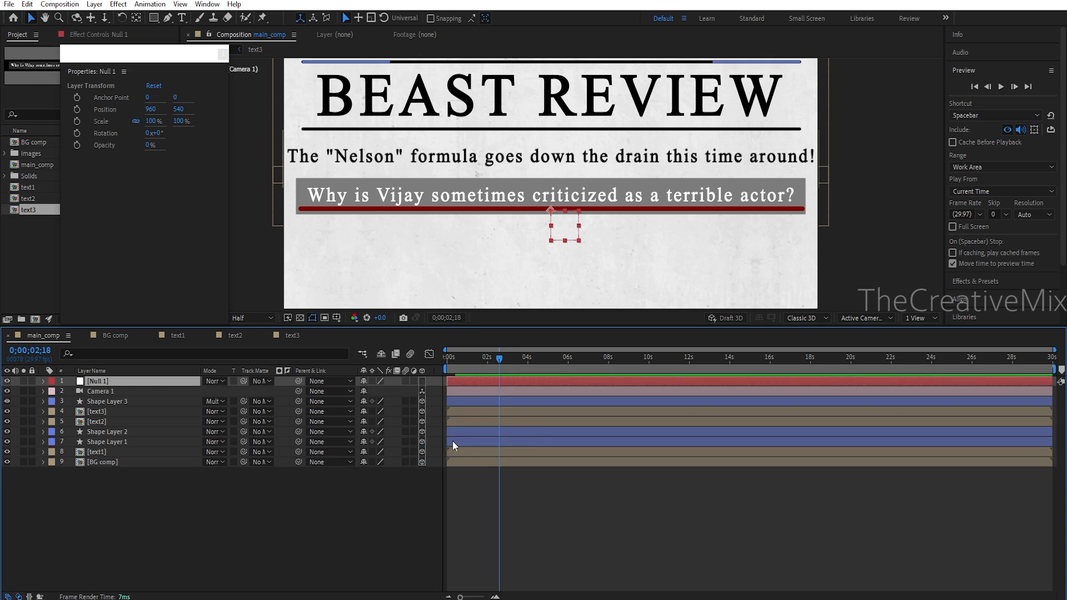
{"action": "left_click", "coordinate": [422, 381]}
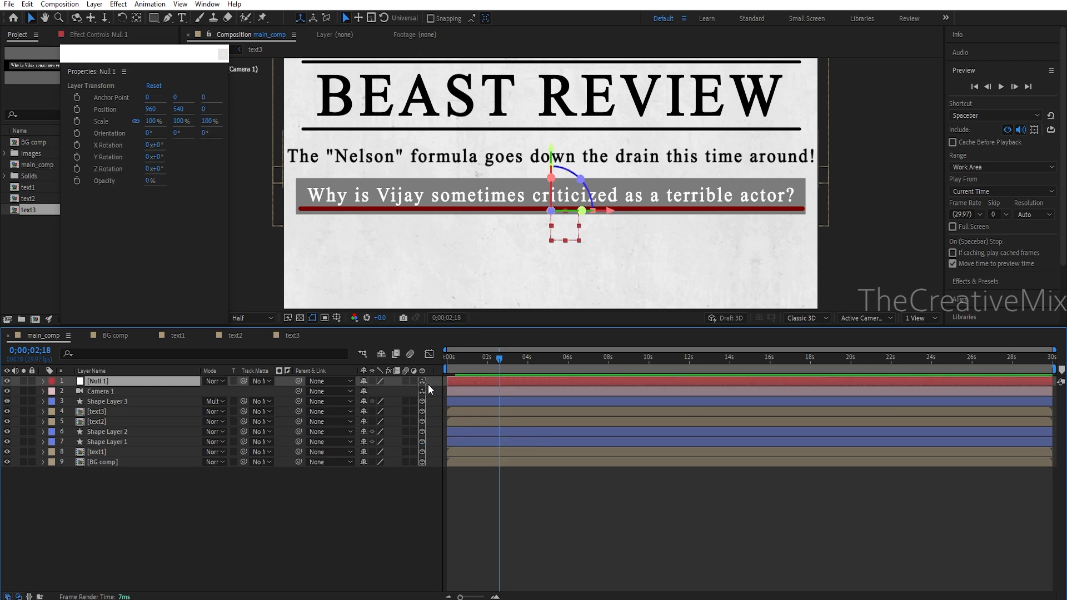
{"action": "left_click_drag", "start_coordinate": [298, 391], "coordinate": [150, 381]}
- Expand the Camera Options of Camera 1
{"action": "left_click", "coordinate": [43, 391]}
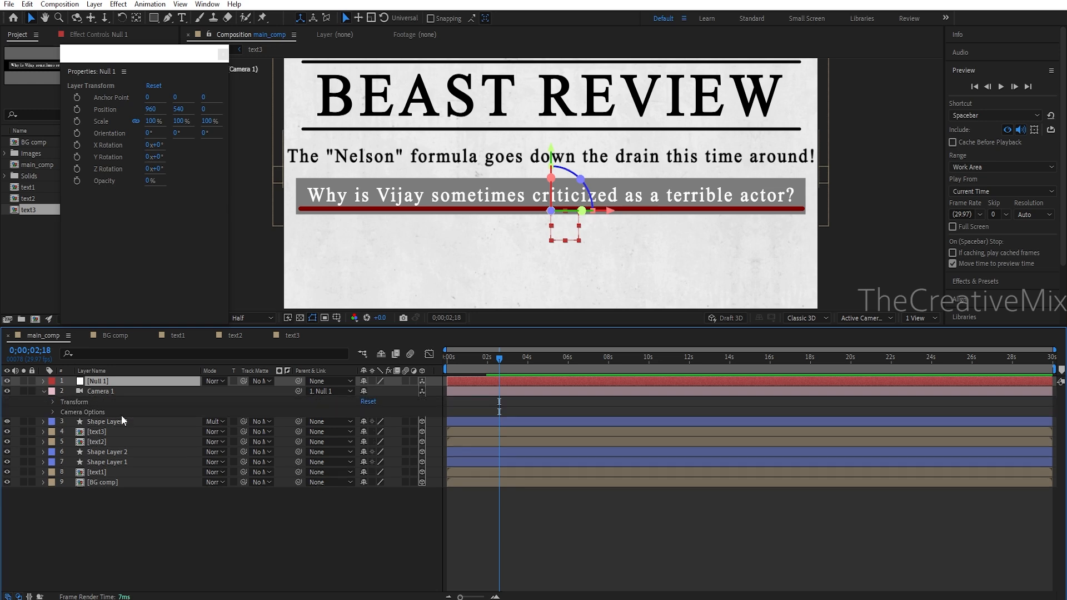
{"action": "left_click", "coordinate": [53, 412]}
{"action": "left_click", "coordinate": [107, 391]}
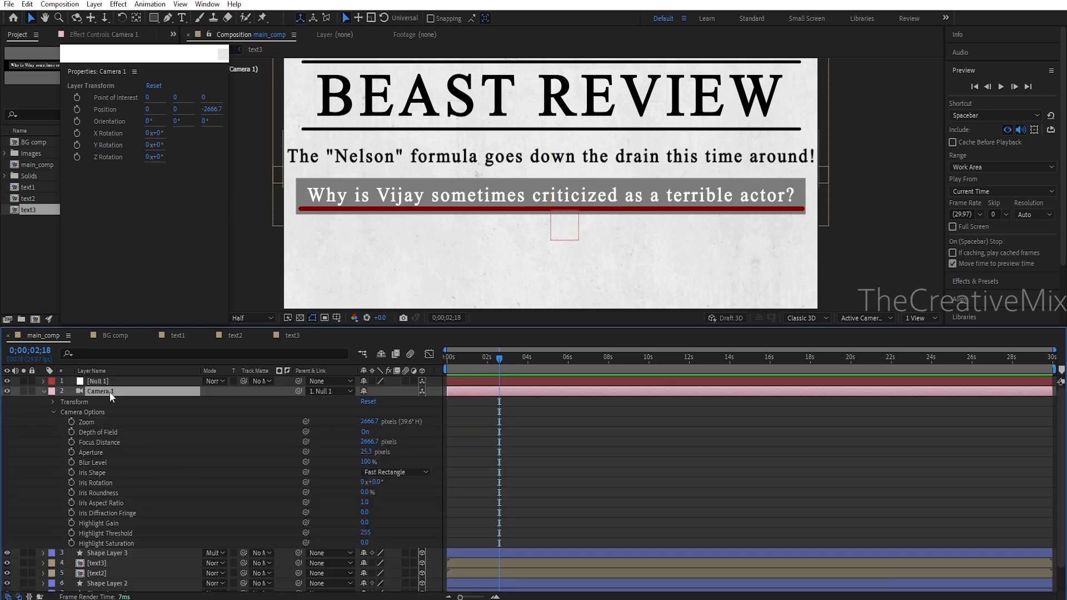
{"action": "left_click", "coordinate": [91, 443]}
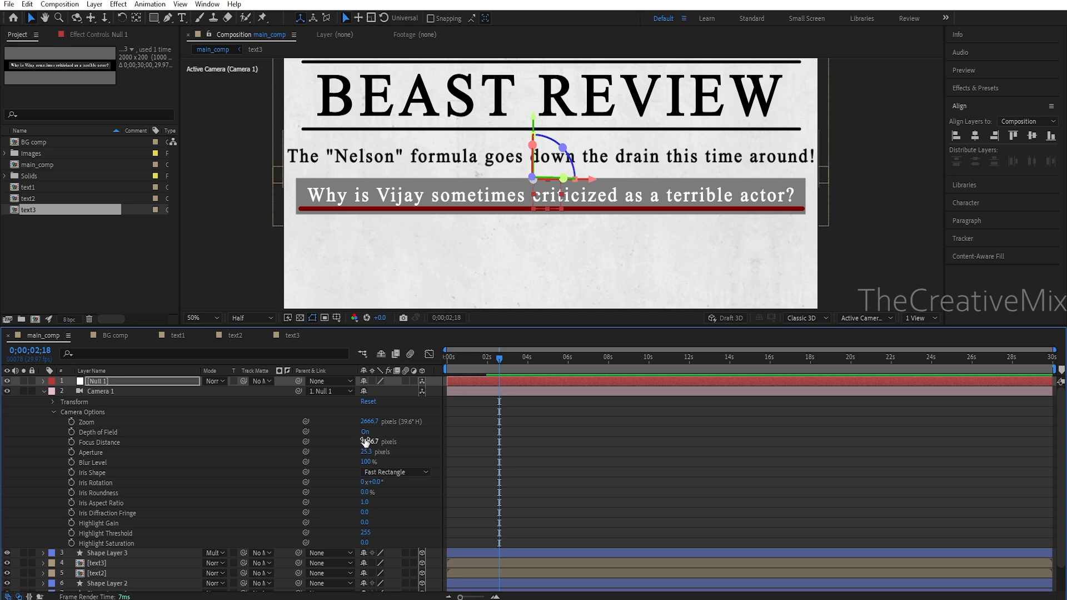
- Try out different Focus Distance values on Camera 1
{"action": "left_click_drag", "start_coordinate": [365, 442], "coordinate": [411, 441]}
{"action": "left_click_drag", "start_coordinate": [585, 445], "coordinate": [585, 445]}
{"action": "left_click_drag", "start_coordinate": [372, 442], "coordinate": [955, 442]}
{"action": "left_click_drag", "start_coordinate": [366, 442], "coordinate": [798, 444]}
{"action": "key", "text": "period"}
{"action": "left_click_drag", "start_coordinate": [369, 441], "coordinate": [725, 440]}
{"action": "left_click_drag", "start_coordinate": [371, 441], "coordinate": [817, 441]}
{"action": "left_click_drag", "start_coordinate": [379, 441], "coordinate": [901, 441]}
- Set Camera 1's Focus Distance to 1711 pixels and collapse the layer's properties
{"action": "left_click", "coordinate": [368, 442]}
{"action": "type", "text": "1"}
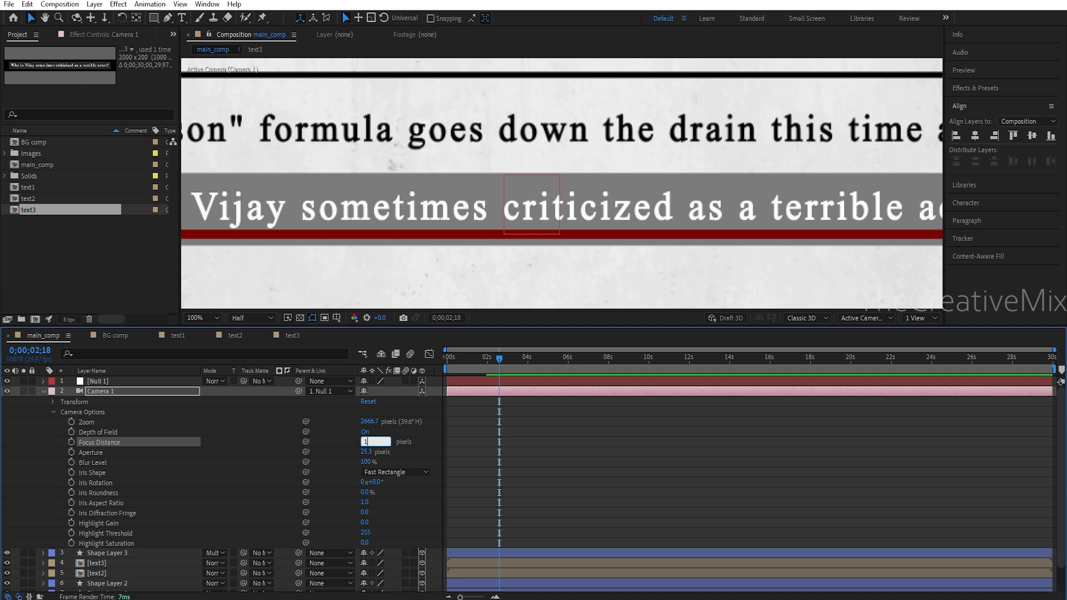
{"action": "type", "text": "711"}
{"action": "key", "text": "Return"}
{"action": "left_click", "coordinate": [42, 391]}
- Set the null's Position to 294, 103, 1730, framing the start of BEAST REVIEW, and keyframe it at 0;00;00;00
{"action": "left_click", "coordinate": [97, 382]}
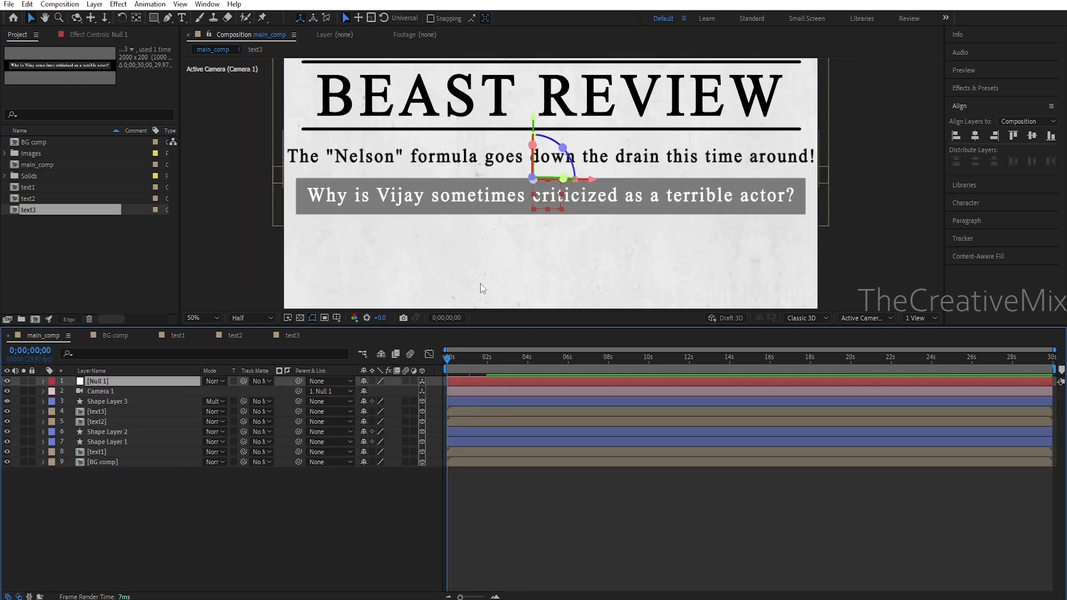
{"action": "key", "text": "p"}
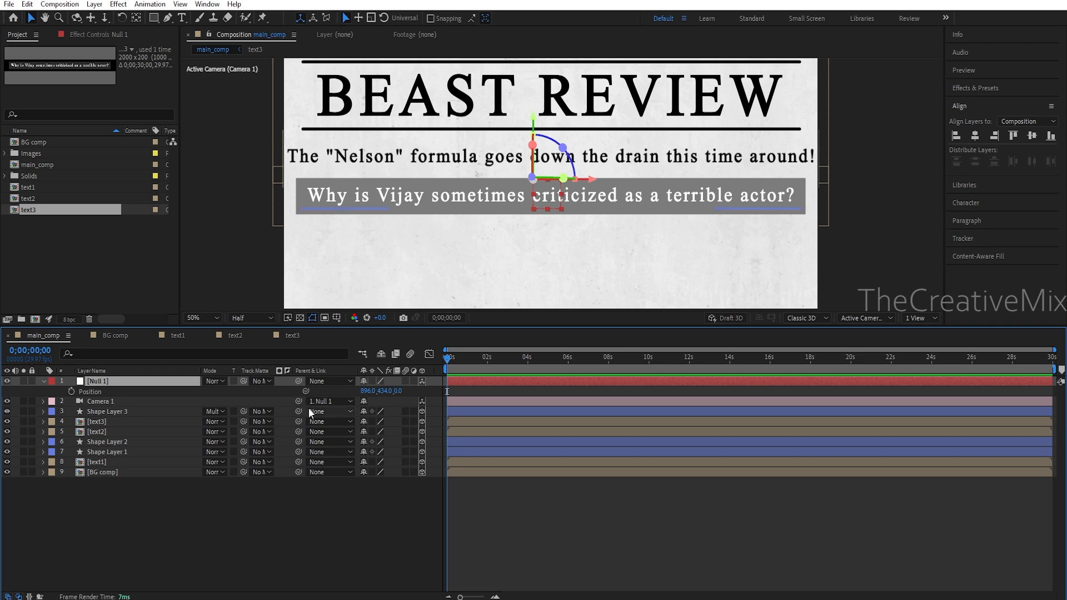
{"action": "left_click_drag", "start_coordinate": [400, 391], "coordinate": [725, 387]}
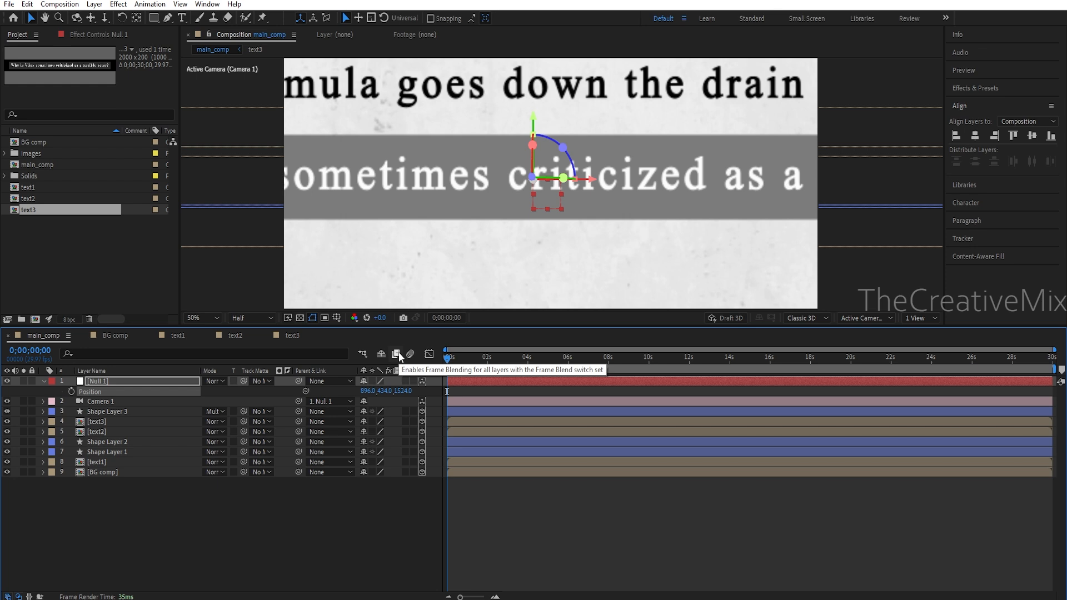
{"action": "left_click_drag", "start_coordinate": [403, 392], "coordinate": [658, 402]}
{"action": "left_click_drag", "start_coordinate": [369, 391], "coordinate": [181, 364]}
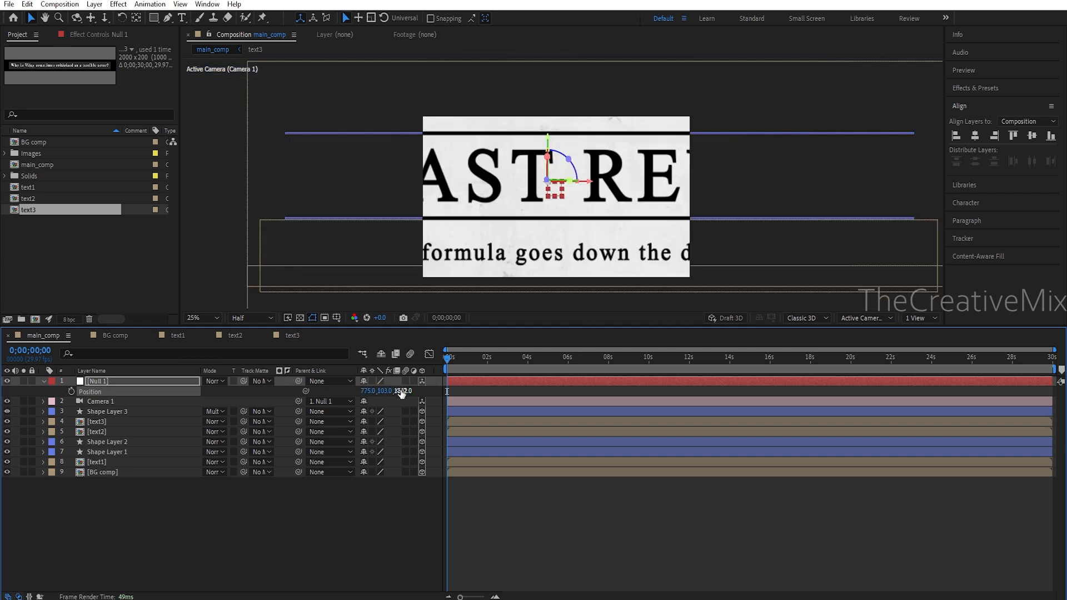
{"action": "left_click_drag", "start_coordinate": [402, 393], "coordinate": [589, 410]}
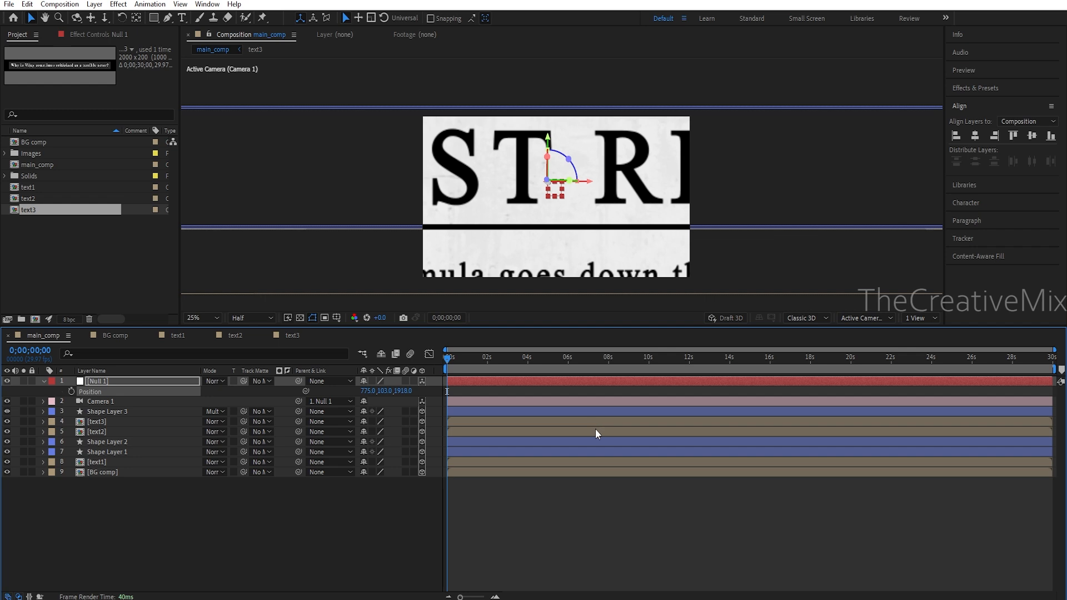
{"action": "left_click_drag", "start_coordinate": [367, 391], "coordinate": [127, 380]}
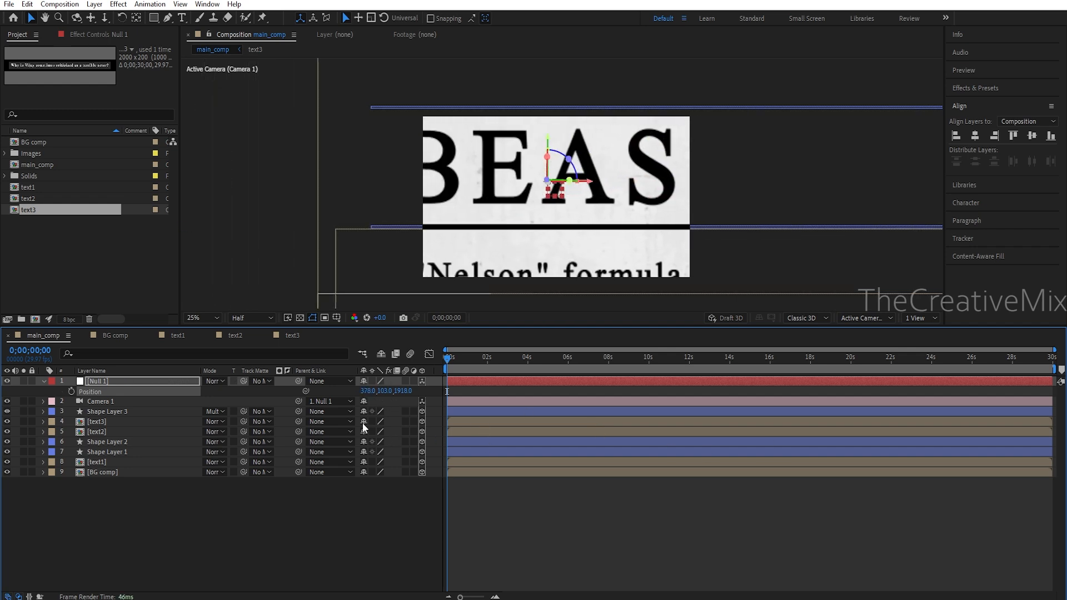
{"action": "left_click_drag", "start_coordinate": [365, 391], "coordinate": [317, 391]}
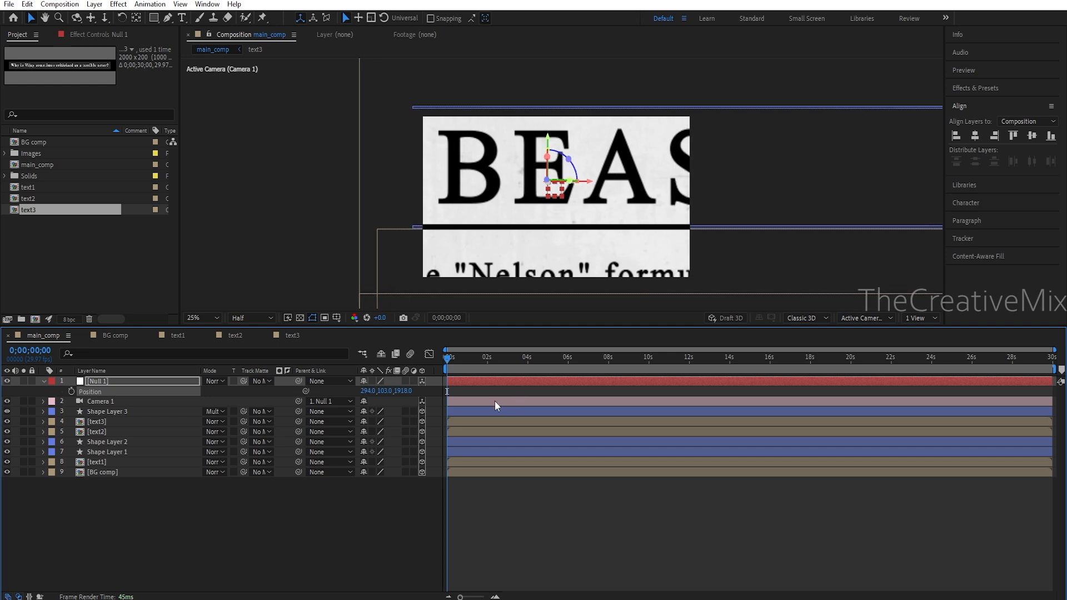
{"action": "left_click_drag", "start_coordinate": [412, 391], "coordinate": [282, 374]}
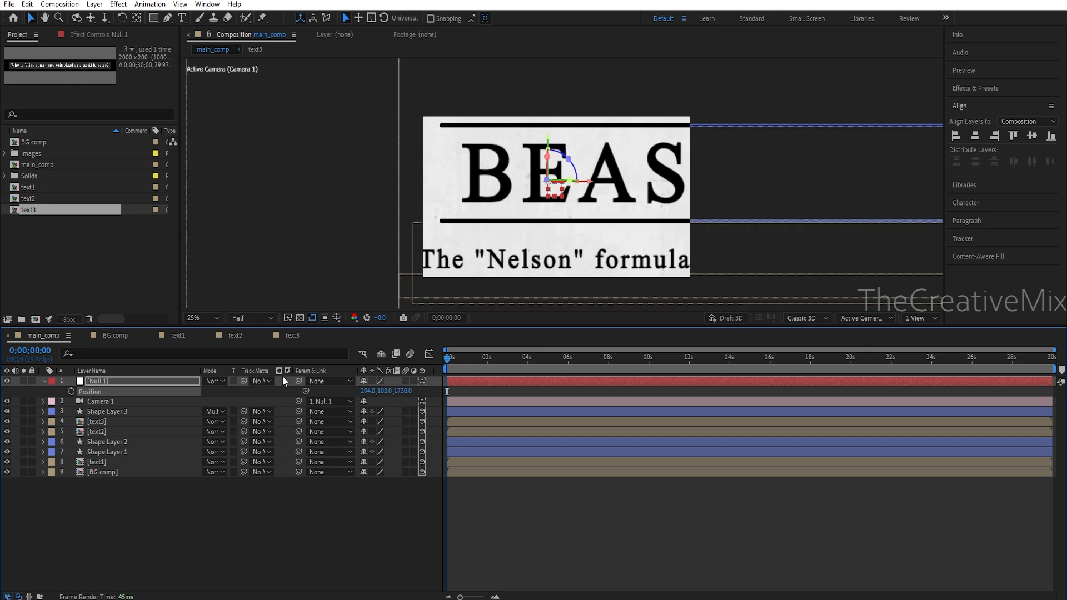
{"action": "left_click", "coordinate": [72, 392]}
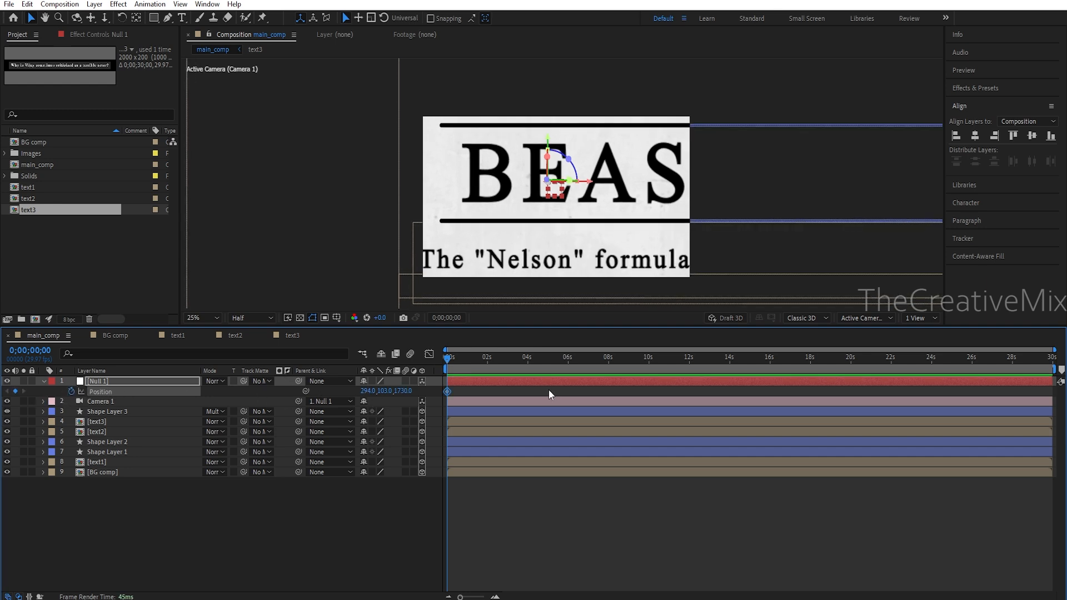
- Keyframe the null's Position at 1432, 103, 1730 at 0;00;02;15 and hold it with another keyframe at 0;00;03;04
{"action": "left_click", "coordinate": [496, 360]}
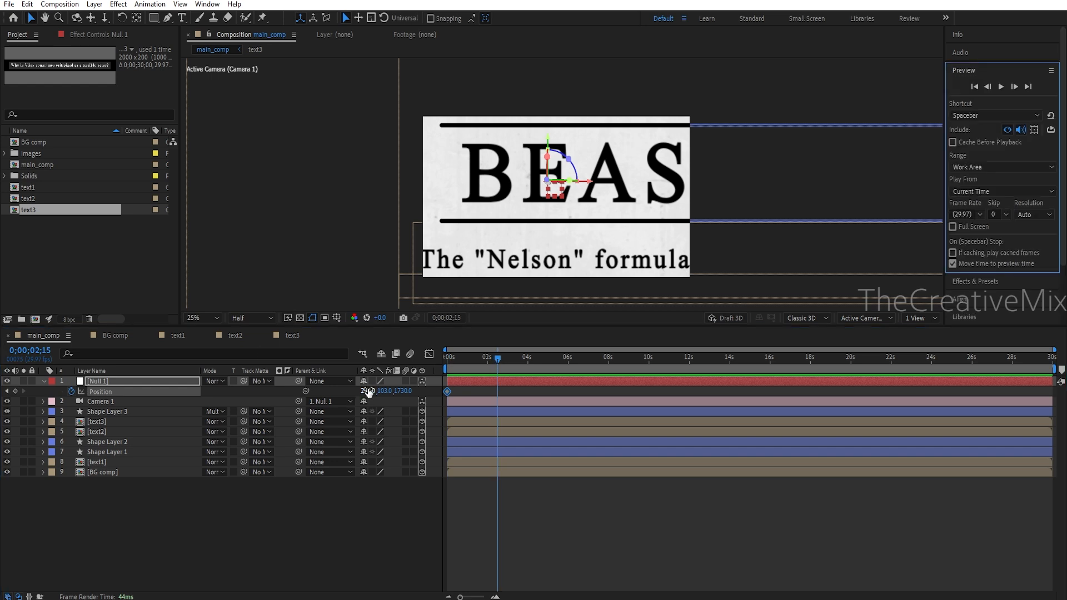
{"action": "left_click_drag", "start_coordinate": [367, 391], "coordinate": [1021, 418]}
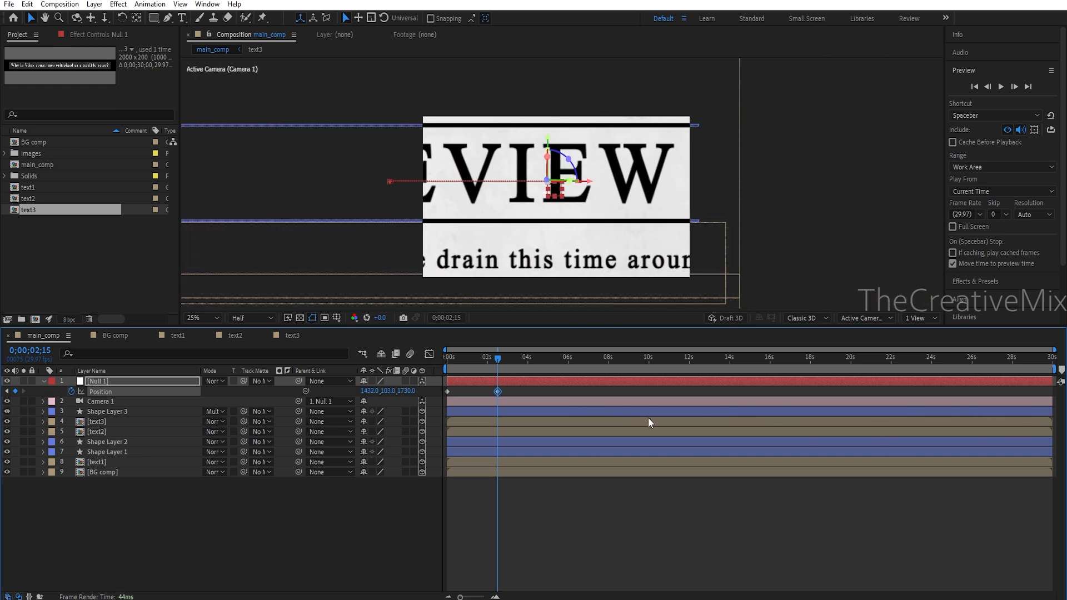
{"action": "left_click_drag", "start_coordinate": [498, 358], "coordinate": [509, 358]}
{"action": "left_click_drag", "start_coordinate": [458, 596], "coordinate": [470, 597]}
{"action": "left_click_drag", "start_coordinate": [545, 360], "coordinate": [547, 362]}
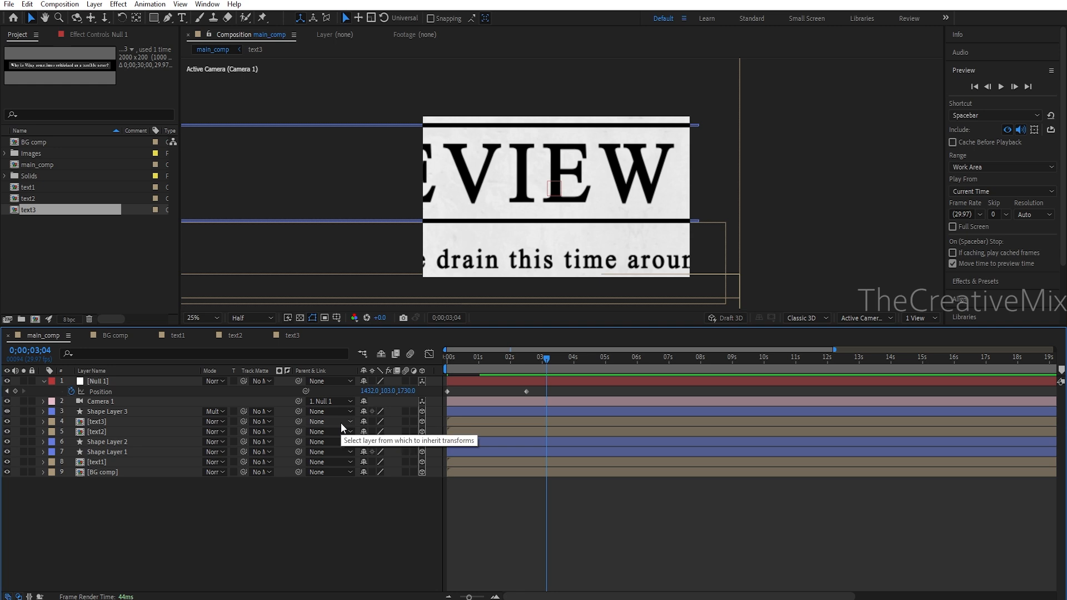
{"action": "left_click", "coordinate": [15, 392]}
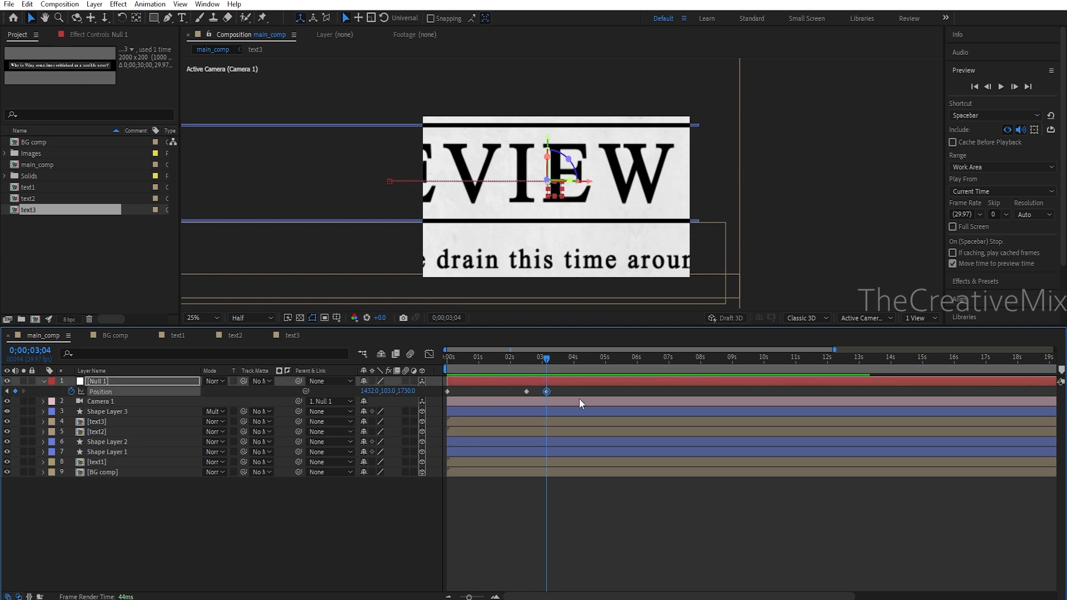
- Keyframe the null's Position at 302, 276, 1608 at 0;00;05;00 to frame the start of the two headlines
{"action": "left_click", "coordinate": [601, 368]}
{"action": "left_click", "coordinate": [605, 365]}
{"action": "left_click", "coordinate": [607, 360]}
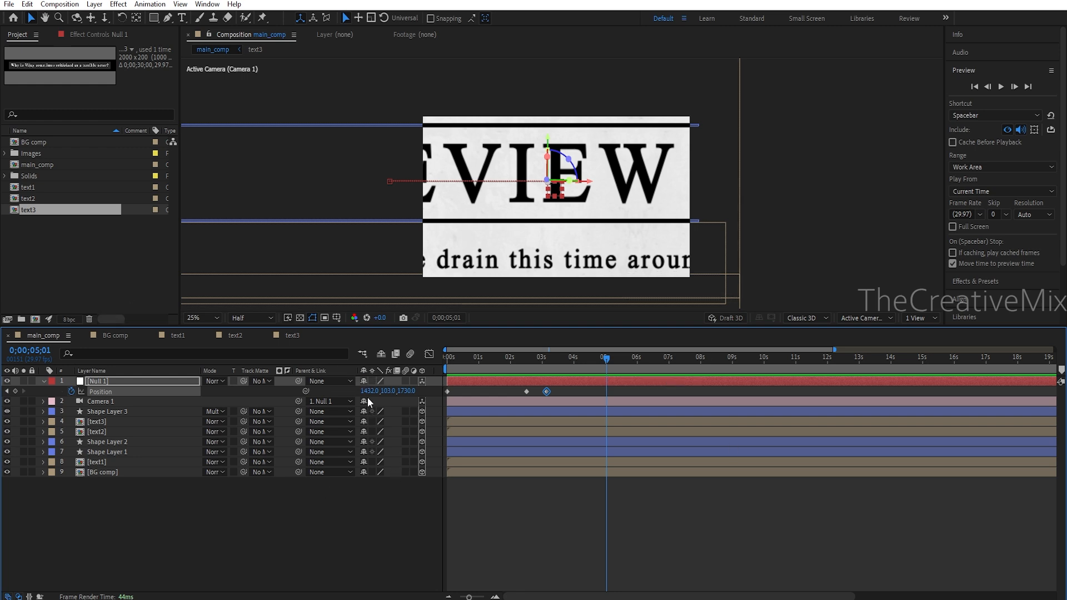
{"action": "left_click_drag", "start_coordinate": [368, 392], "coordinate": [345, 396]}
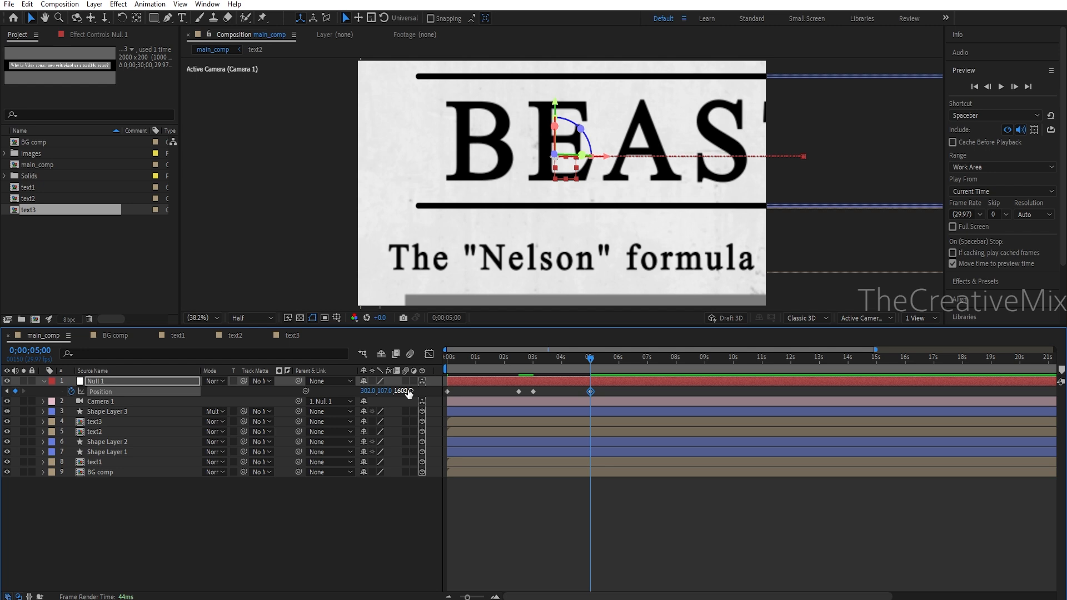
{"action": "left_click_drag", "start_coordinate": [382, 391], "coordinate": [477, 392]}
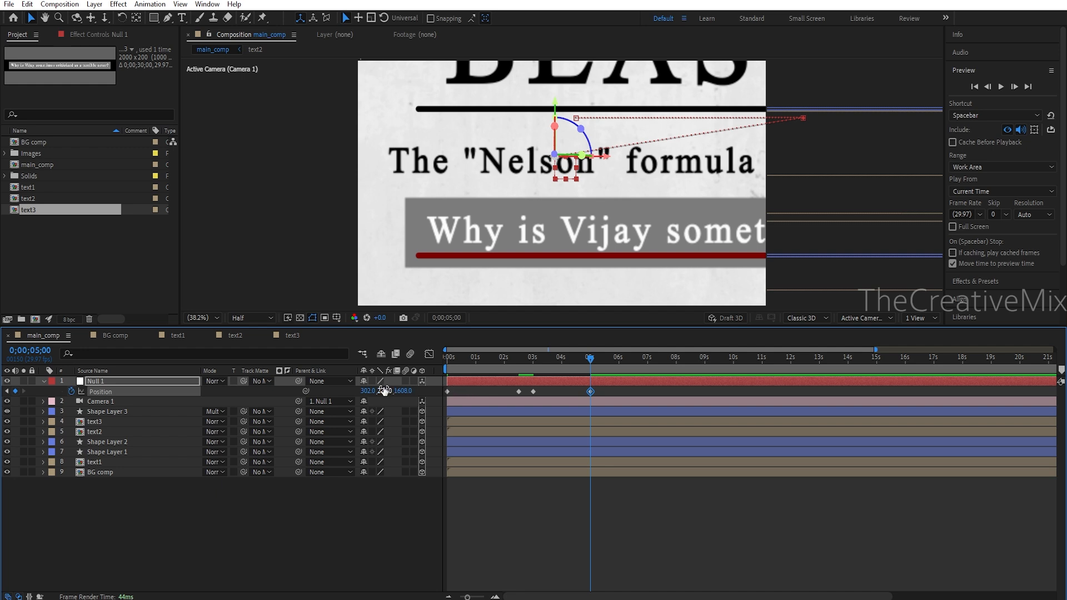
- Hold the null's Position with a keyframe at 0;00;05;19, and keyframe it at 1545, 276, 1608 at 0;00;07;15
{"action": "left_click", "coordinate": [604, 366]}
{"action": "left_click", "coordinate": [607, 367]}
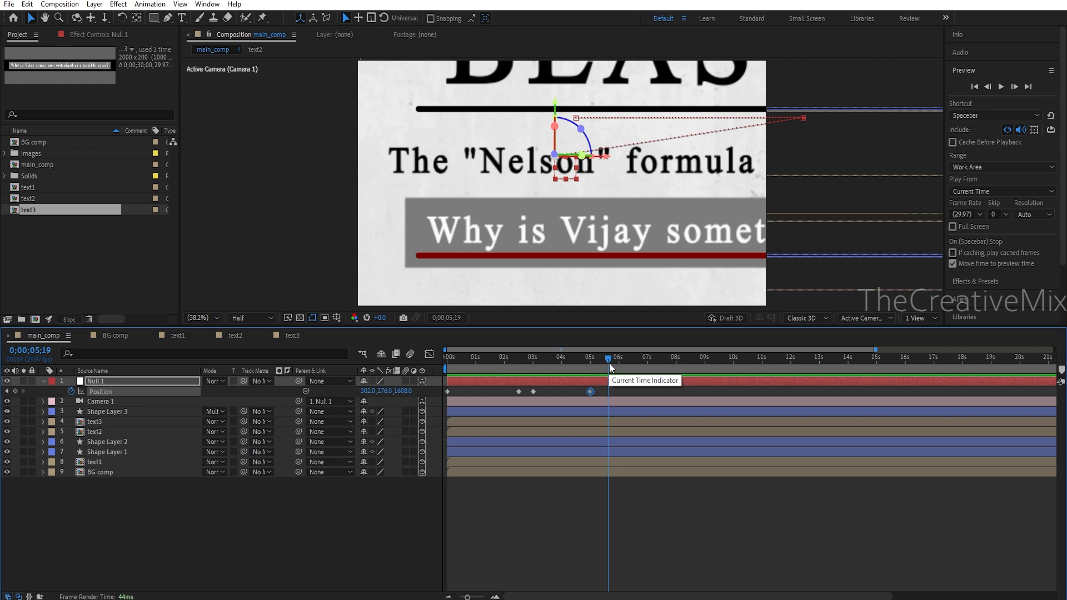
{"action": "left_click", "coordinate": [15, 391]}
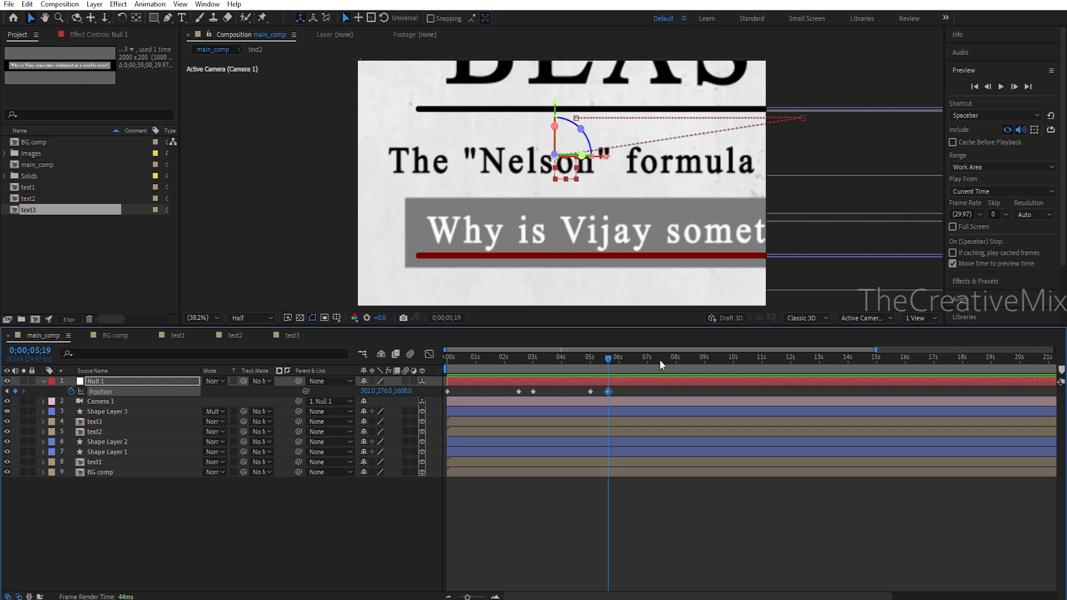
{"action": "left_click", "coordinate": [660, 359]}
{"action": "left_click_drag", "start_coordinate": [660, 359], "coordinate": [662, 358]}
{"action": "left_click_drag", "start_coordinate": [368, 390], "coordinate": [1065, 404]}
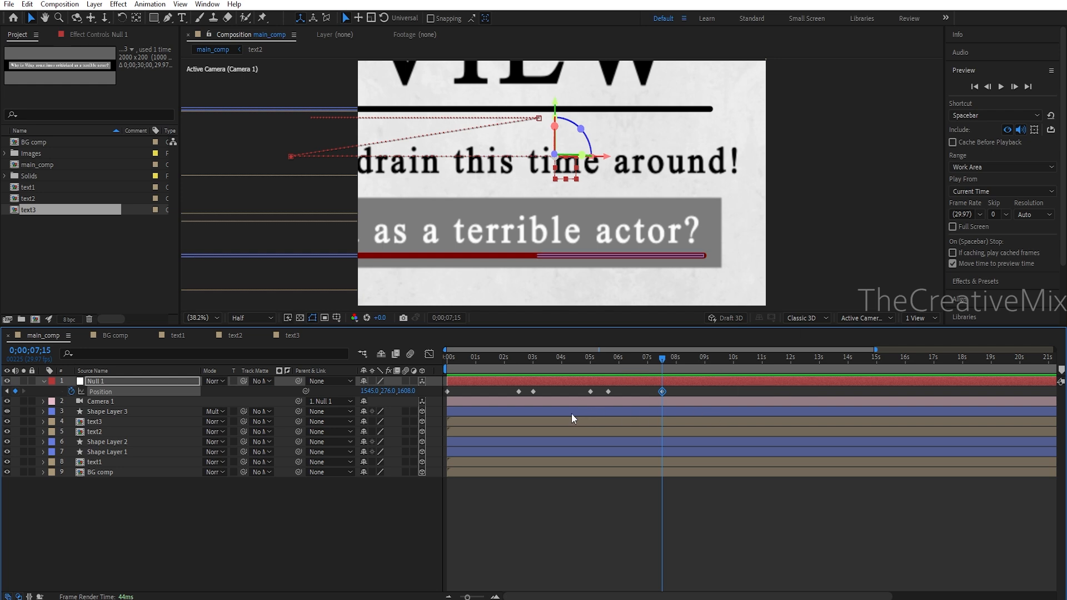
- Shift Shape Layer 3 in the timeline so the red underline starts at about 5.4 seconds
{"action": "left_click_drag", "start_coordinate": [465, 412], "coordinate": [620, 411]}
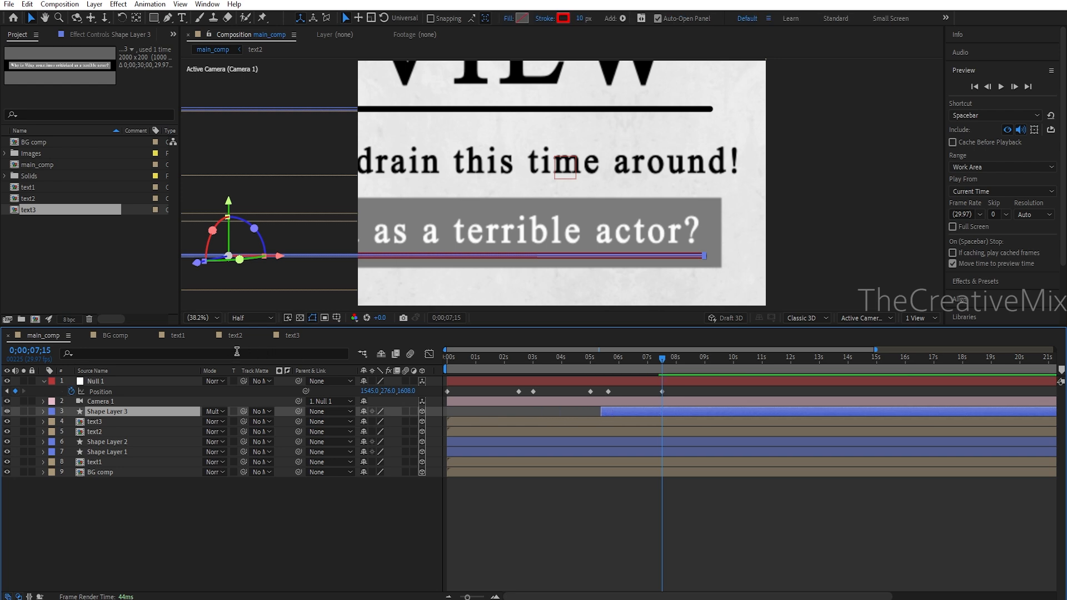
{"action": "left_click", "coordinate": [596, 358]}
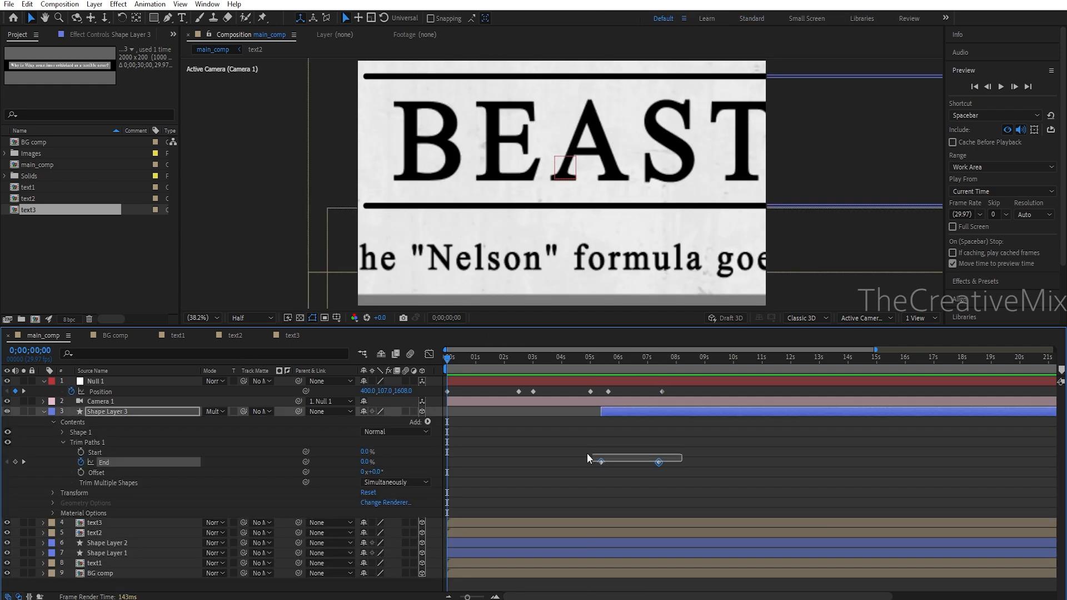
- Apply Easy Ease to all of the null's Position keyframes and Shape Layer 3's two Trim Paths End keyframes
{"action": "left_click_drag", "start_coordinate": [588, 455], "coordinate": [589, 457]}
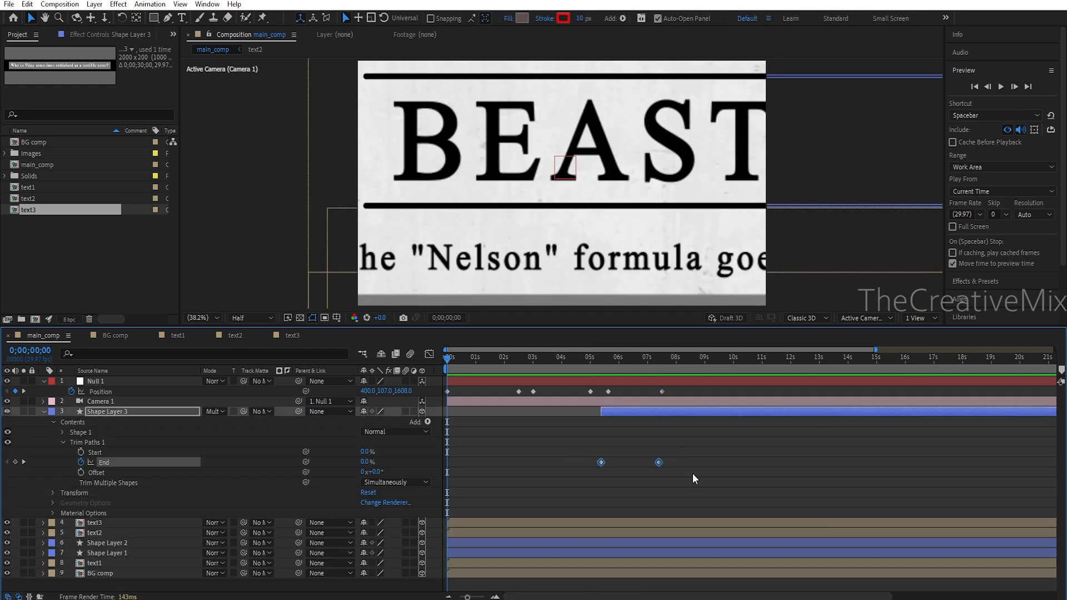
{"action": "left_click_drag", "start_coordinate": [682, 391], "coordinate": [440, 390]}
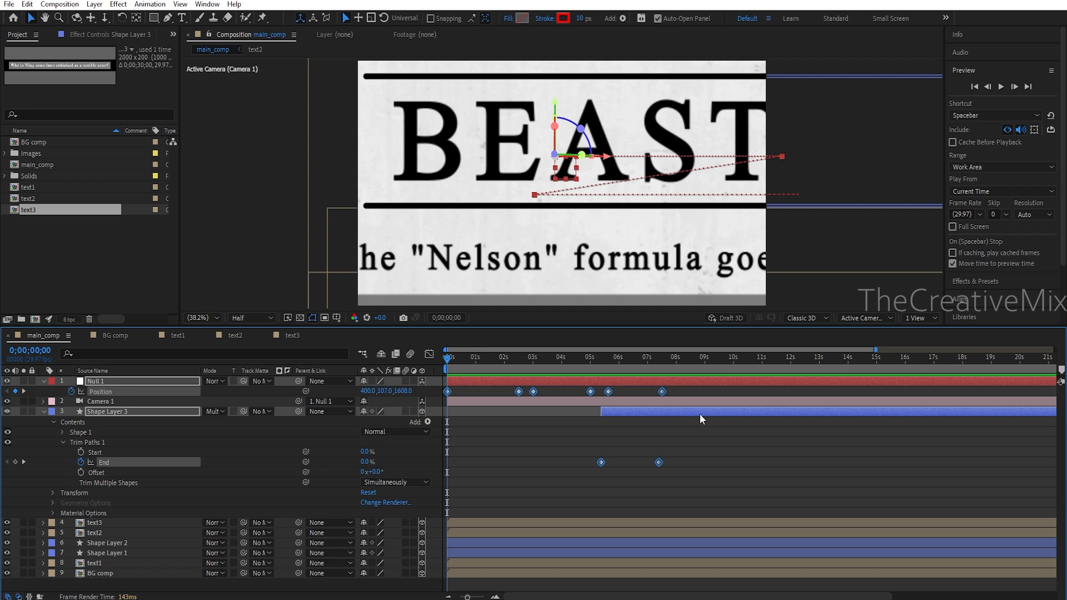
{"action": "right_click", "coordinate": [663, 391]}
{"action": "mouse_move", "coordinate": [748, 572]}
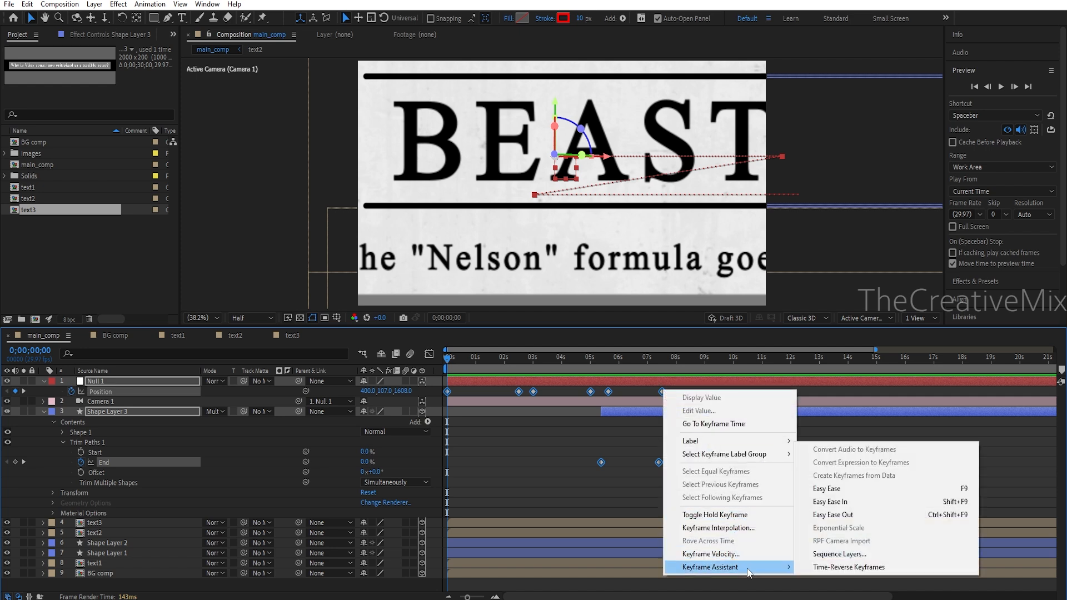
{"action": "left_click", "coordinate": [833, 491]}
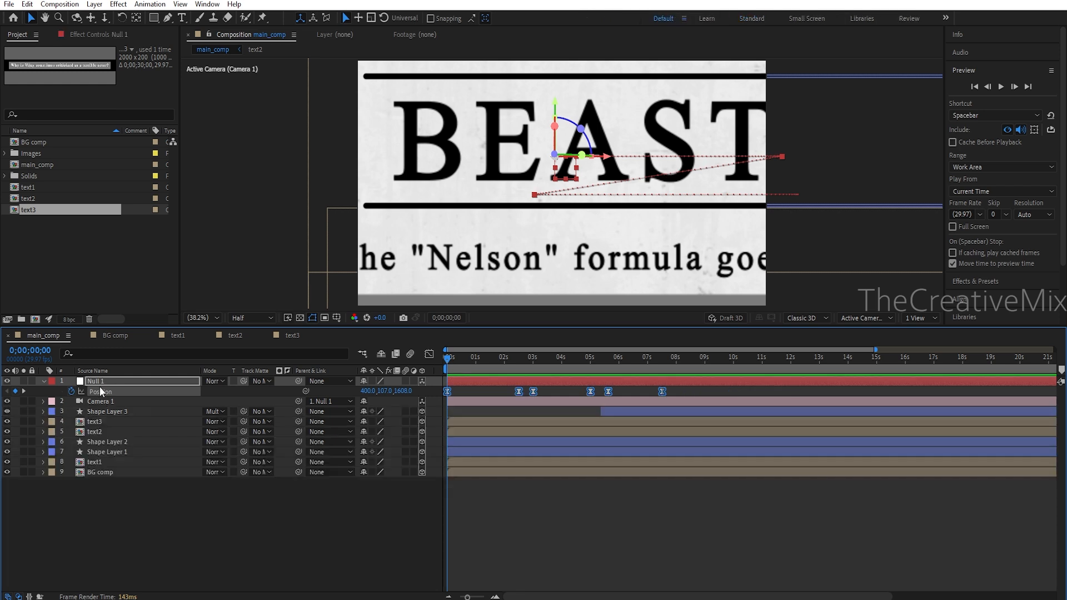
- Add the expression wiggle(2,2) to the null's Position for a subtle camera shake
{"action": "left_click", "coordinate": [71, 391], "text": "alt"}
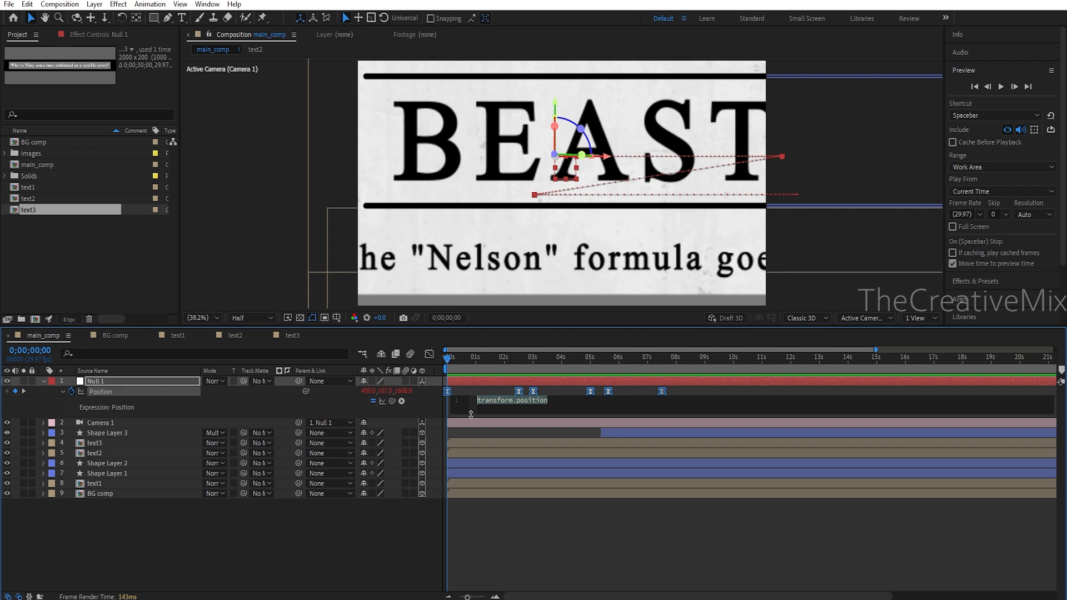
{"action": "type", "text": "wiggle"}
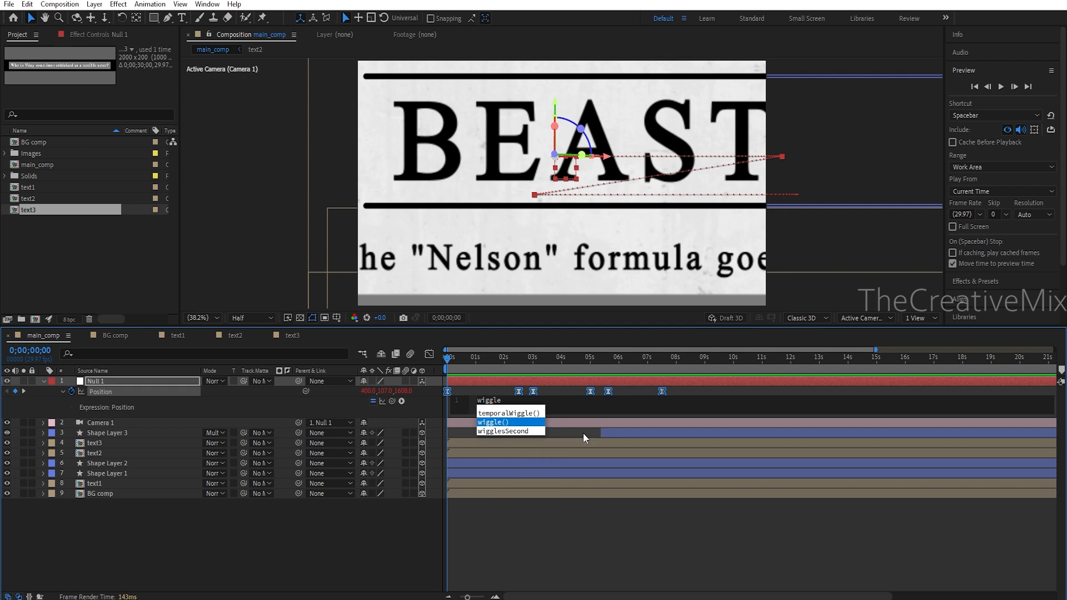
{"action": "key", "text": "Return"}
{"action": "type", "text": "2,2"}
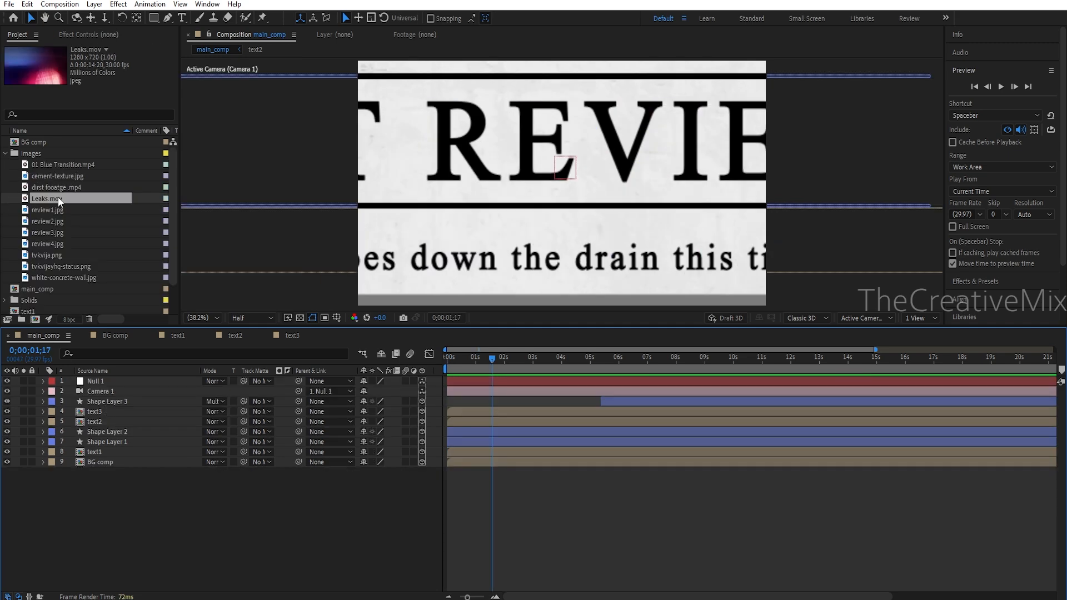
- Add Leaks.mov as the uppermost layer of main_comp and scale it to 151% so it covers the frame
{"action": "left_click_drag", "start_coordinate": [58, 198], "coordinate": [112, 379]}
{"action": "key", "text": "s"}
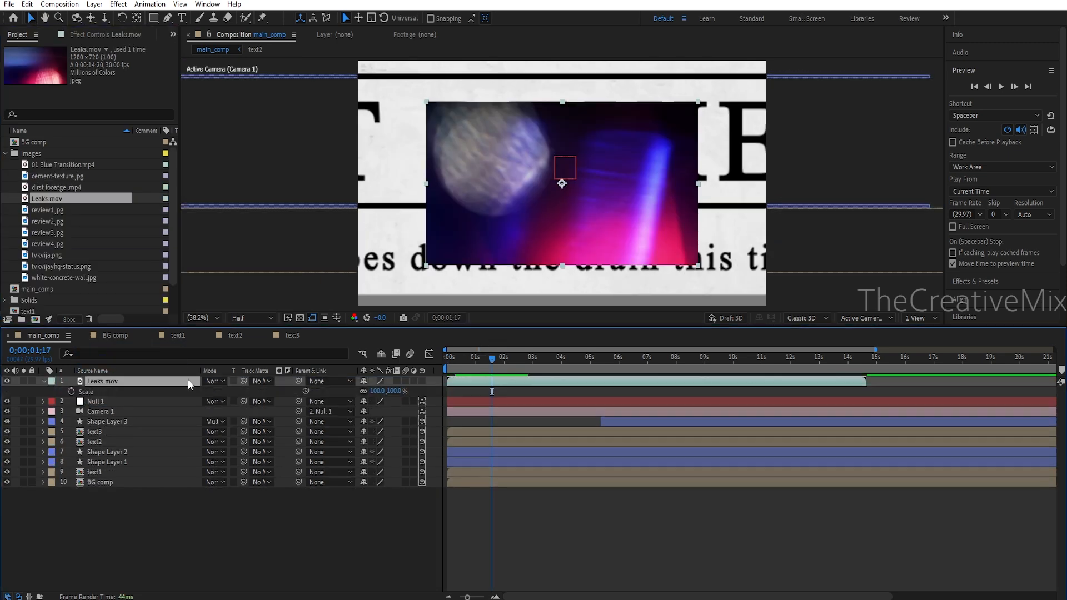
{"action": "left_click_drag", "start_coordinate": [377, 391], "coordinate": [425, 391]}
{"action": "scroll", "coordinate": [248, 253], "scroll_direction": "down", "scroll_amount": 1}
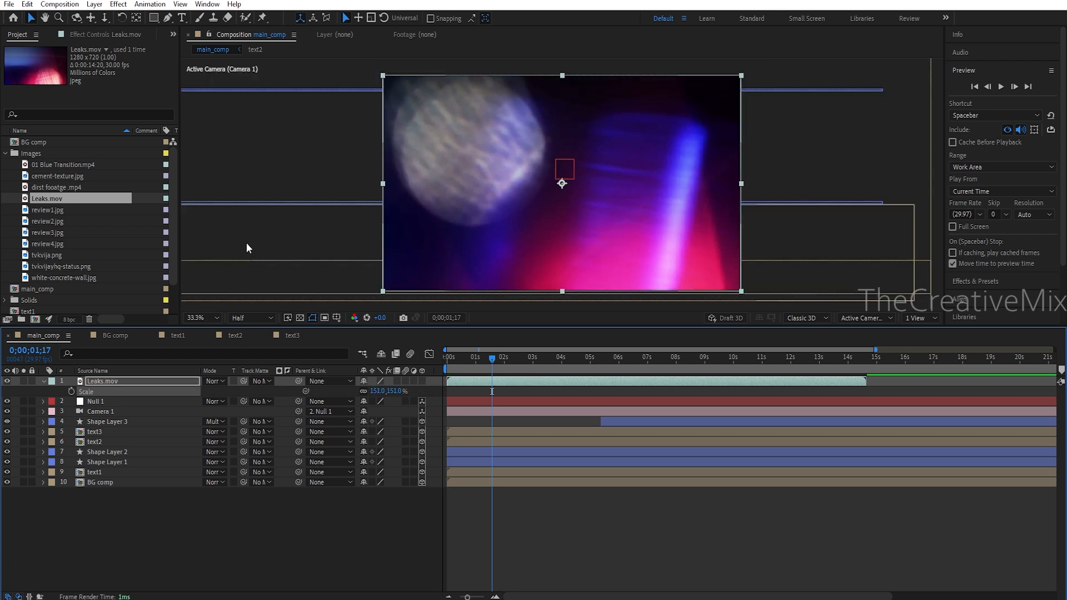
{"action": "scroll", "coordinate": [248, 248], "scroll_direction": "down", "scroll_amount": 1}
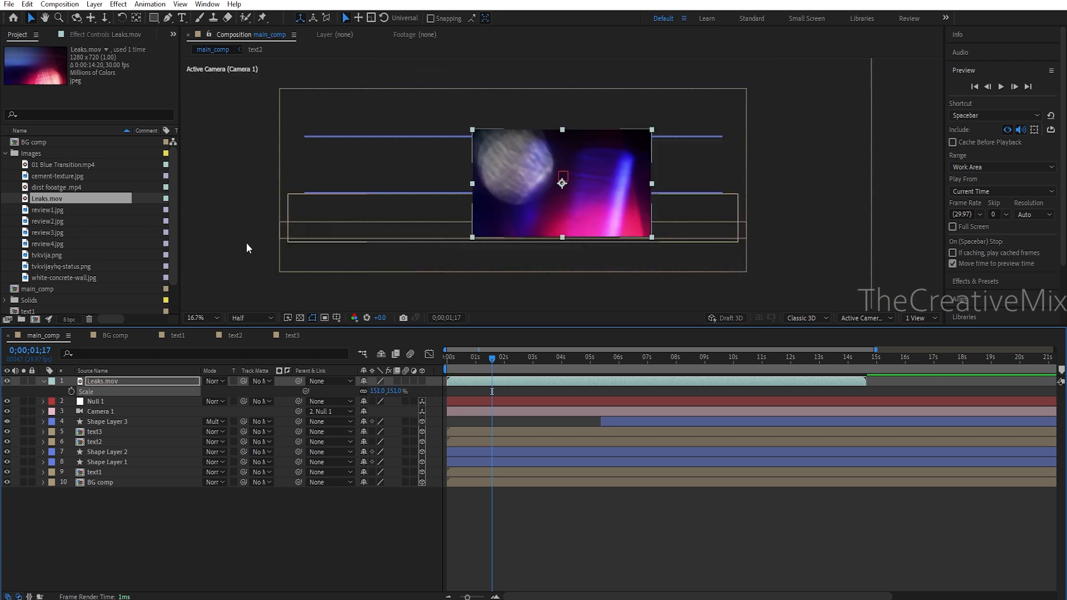
{"action": "left_click", "coordinate": [210, 318]}
{"action": "left_click", "coordinate": [201, 411]}
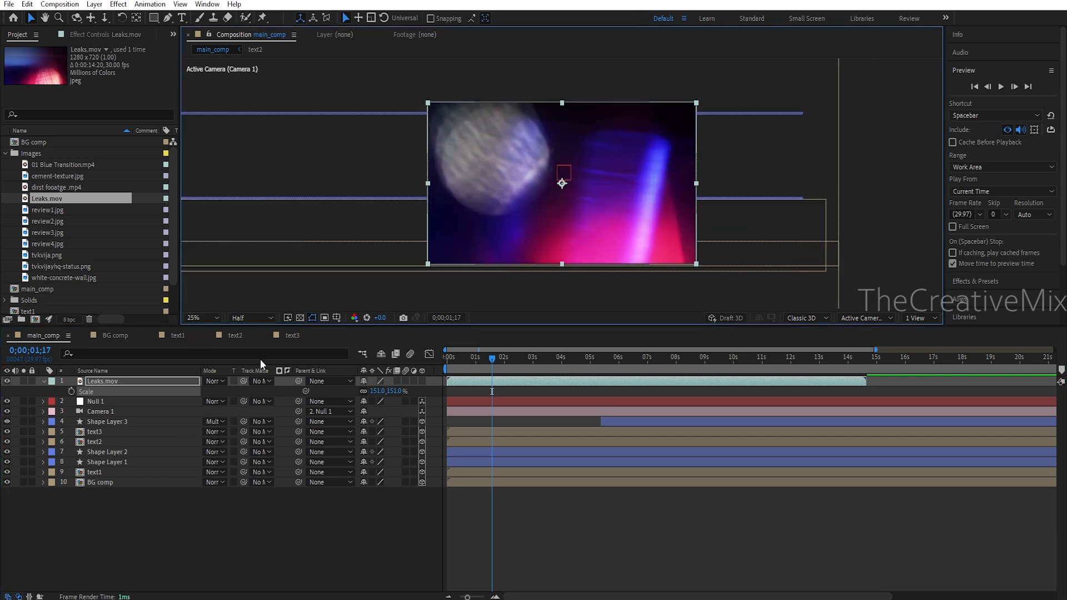
- Set the Leaks.mov layer's blending mode to Screen and its opacity to 50%
{"action": "left_click", "coordinate": [222, 381]}
{"action": "left_click", "coordinate": [266, 231]}
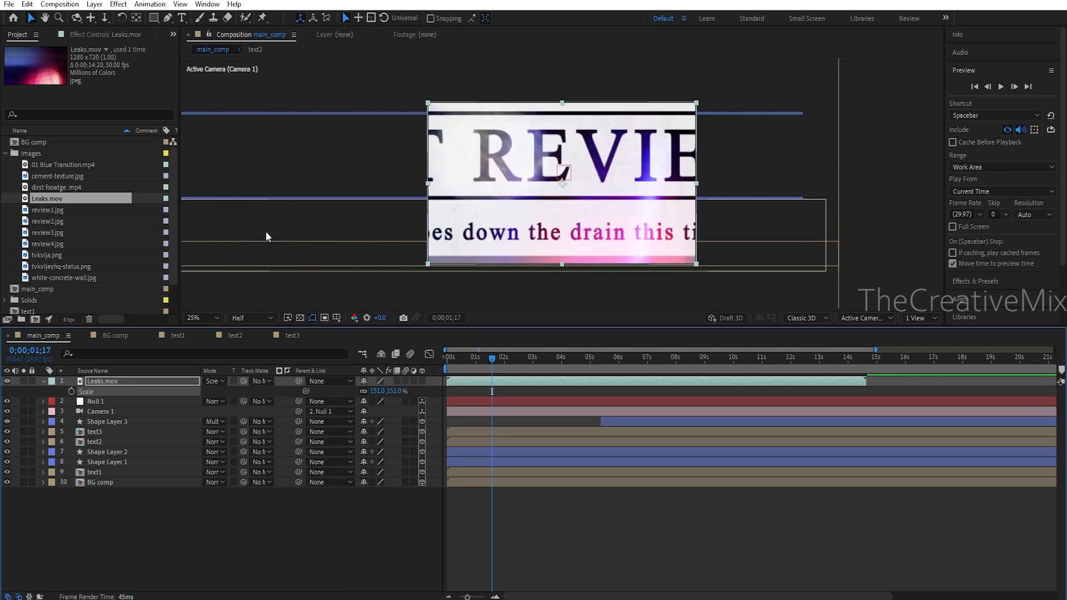
{"action": "left_click", "coordinate": [111, 384]}
{"action": "left_click", "coordinate": [44, 381]}
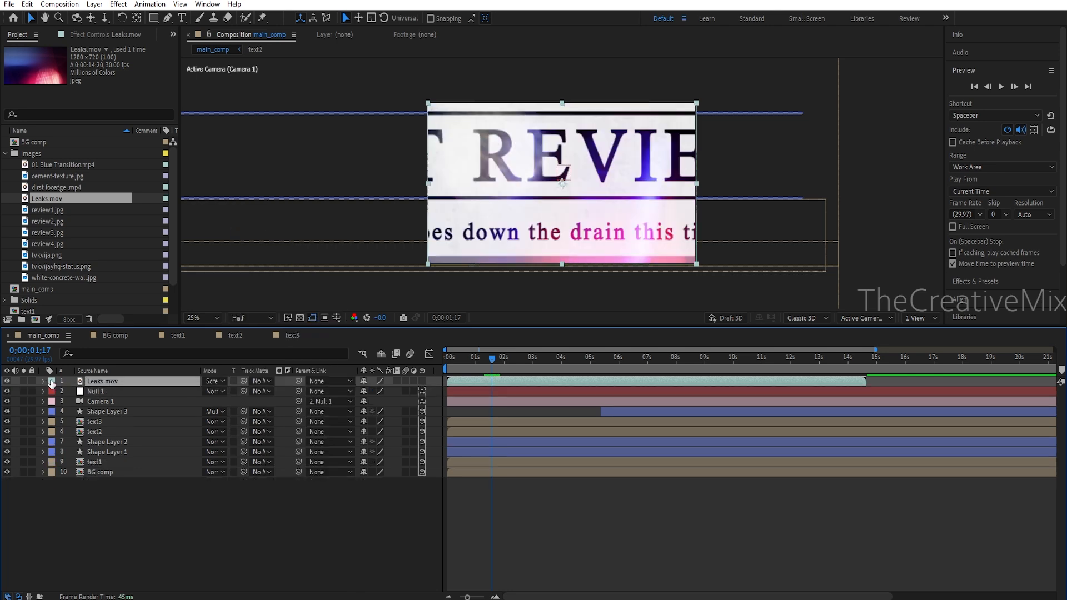
{"action": "left_click", "coordinate": [44, 382]}
{"action": "left_click", "coordinate": [53, 392]}
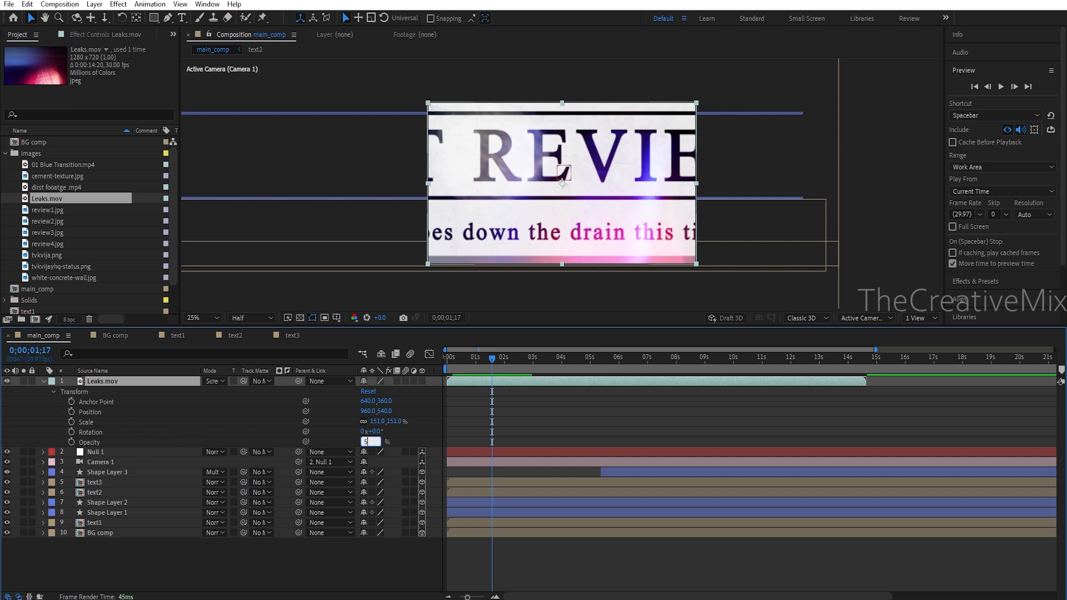
{"action": "type", "text": "0"}
{"action": "key", "text": "Return"}
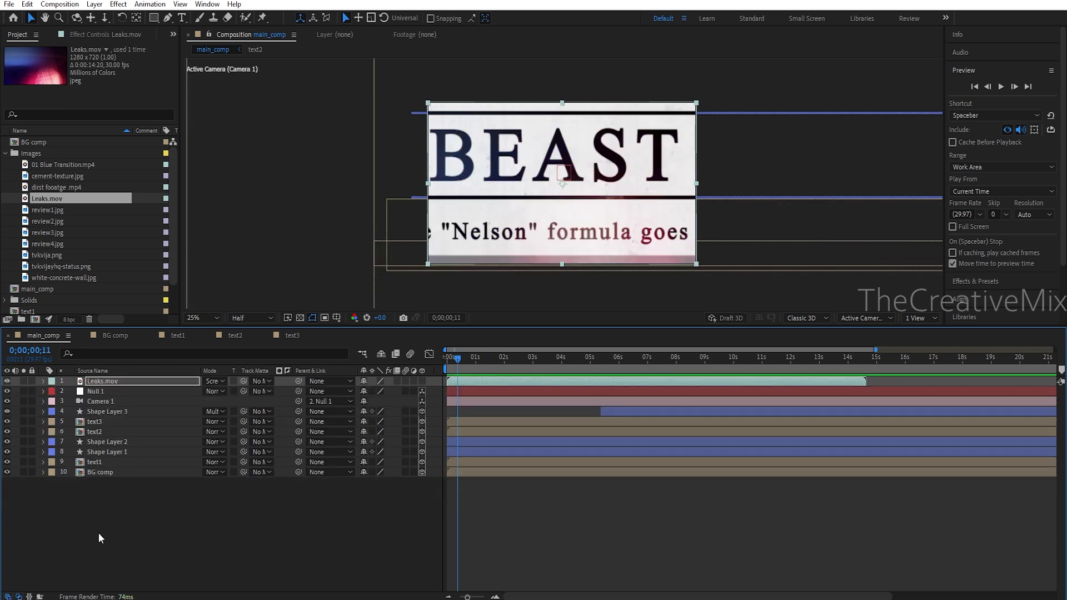
- Pre-compose all ten layers of main_comp as scene1, moving all attributes into the new composition and opening it
{"action": "left_click_drag", "start_coordinate": [98, 532], "coordinate": [110, 382]}
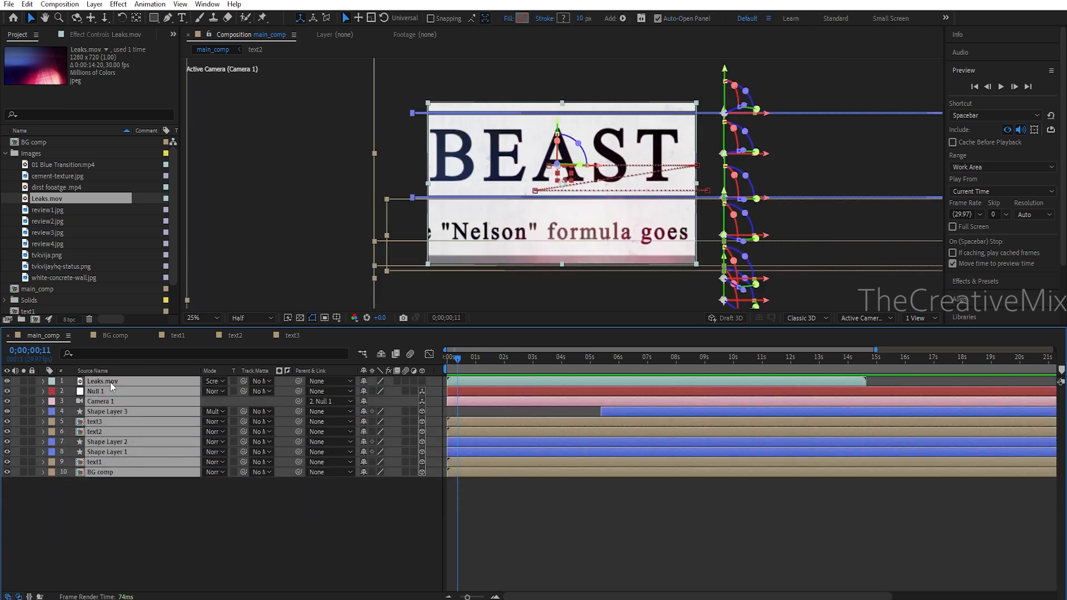
{"action": "right_click", "coordinate": [110, 382]}
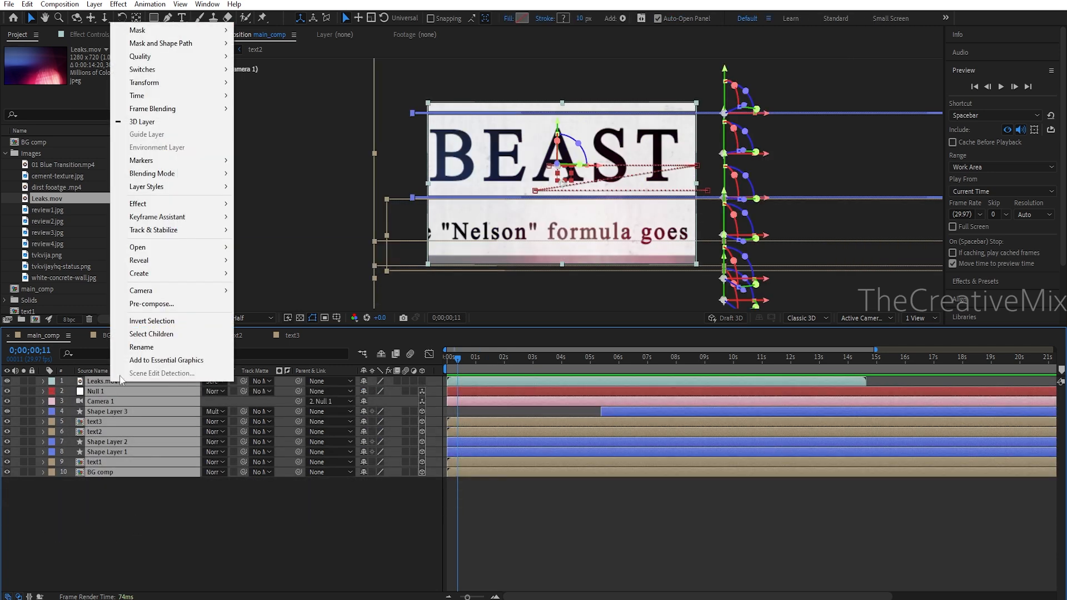
{"action": "left_click", "coordinate": [153, 303]}
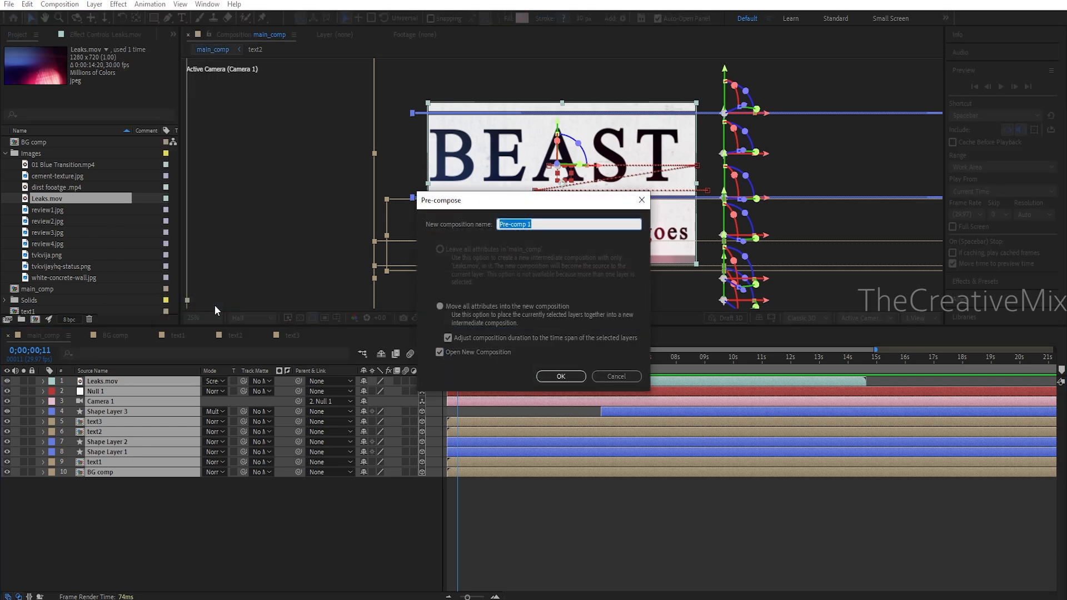
{"action": "left_click", "coordinate": [466, 308]}
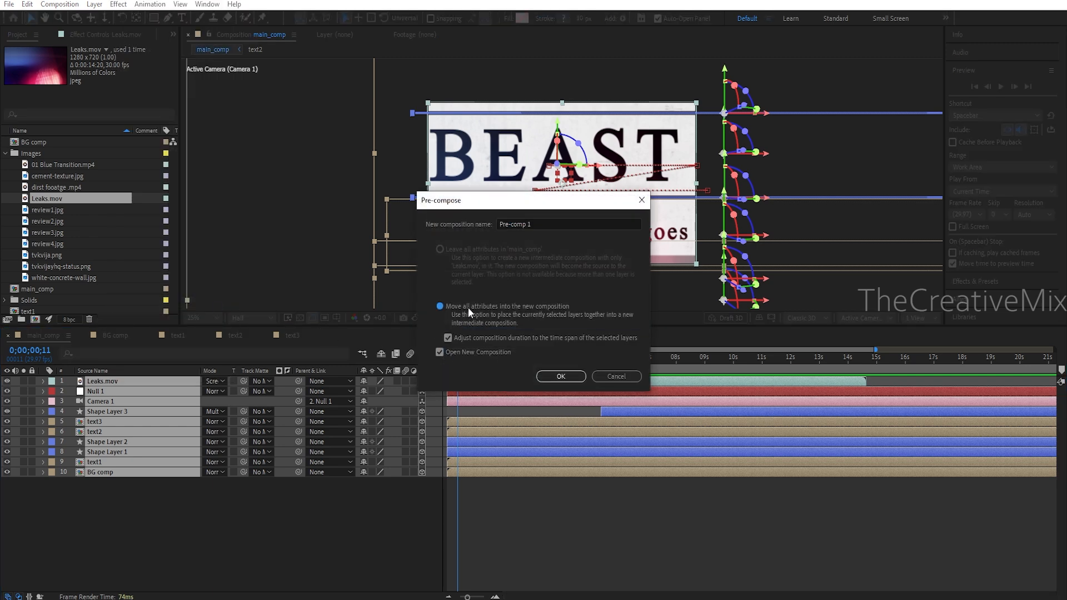
{"action": "left_click", "coordinate": [527, 223]}
{"action": "type", "text": "scene"}
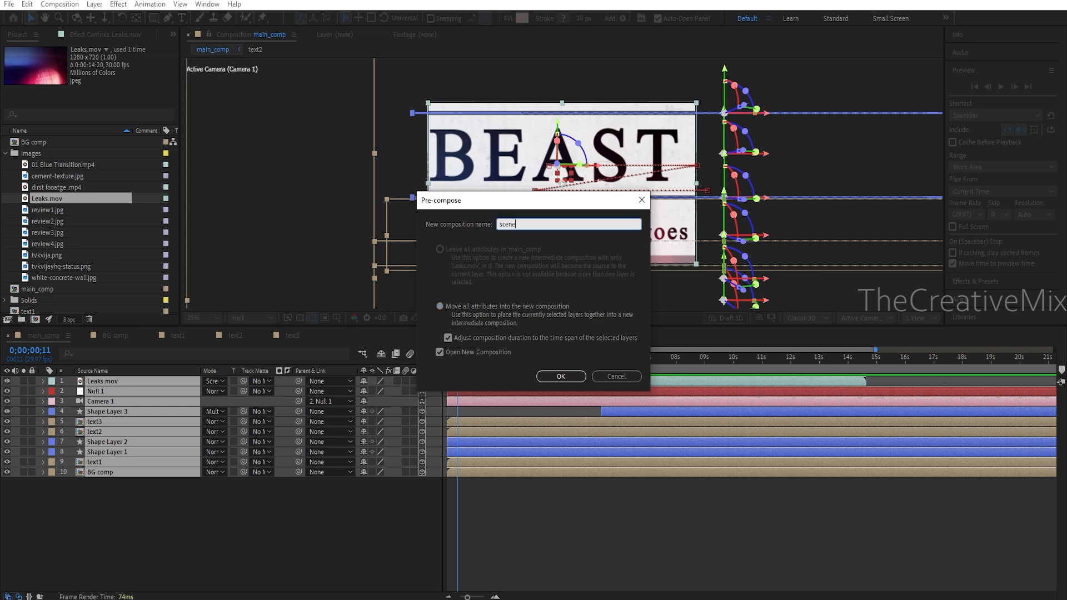
{"action": "type", "text": "1"}
{"action": "key", "text": "Return"}
- Duplicate the scene1 composition in the project and open the copy
{"action": "left_click", "coordinate": [5, 154]}
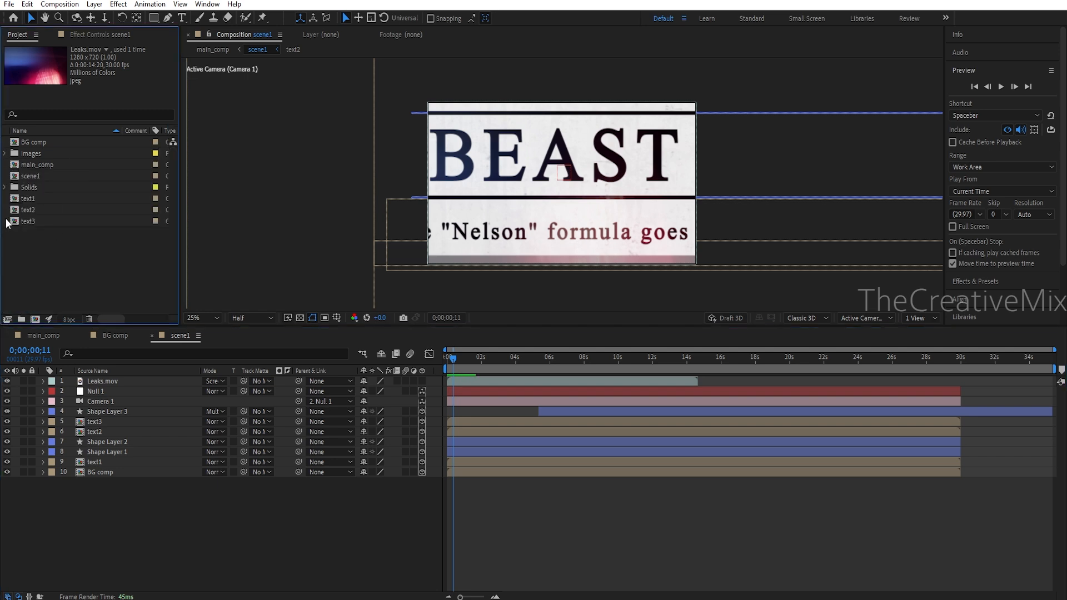
{"action": "left_click", "coordinate": [35, 177]}
{"action": "key", "text": "ctrl+d"}
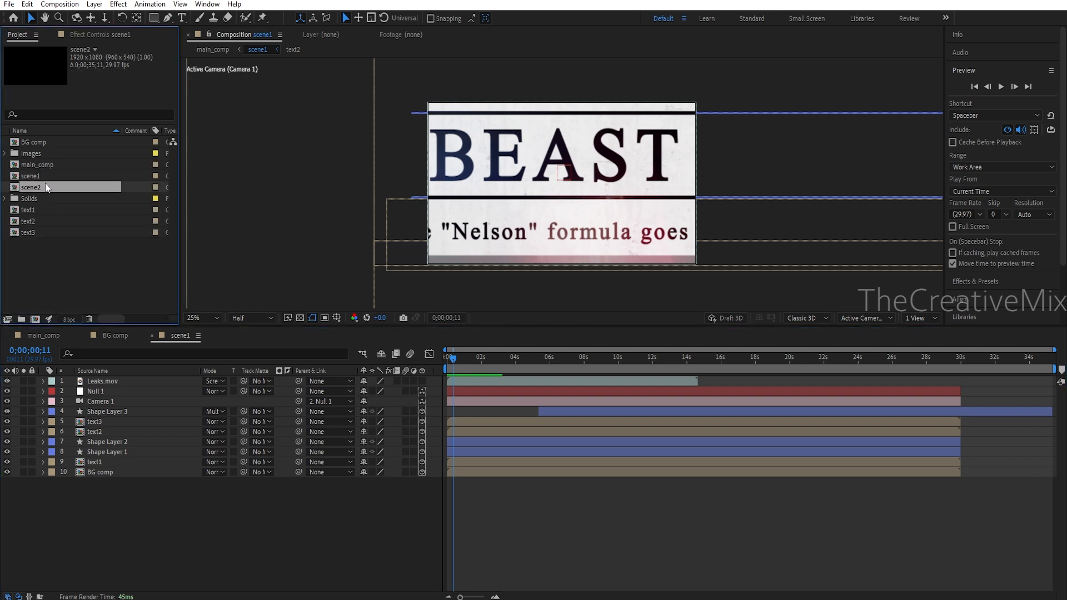
{"action": "double_click", "coordinate": [36, 186]}
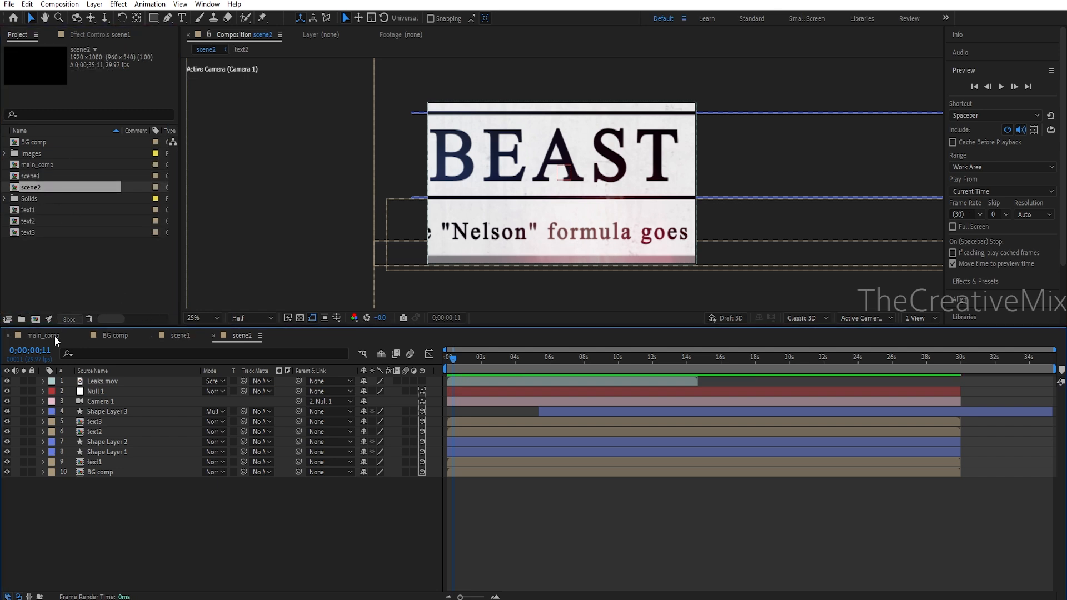
- Place scene2 above scene1 in main_comp, starting at about 7.8 seconds
{"action": "left_click", "coordinate": [44, 336]}
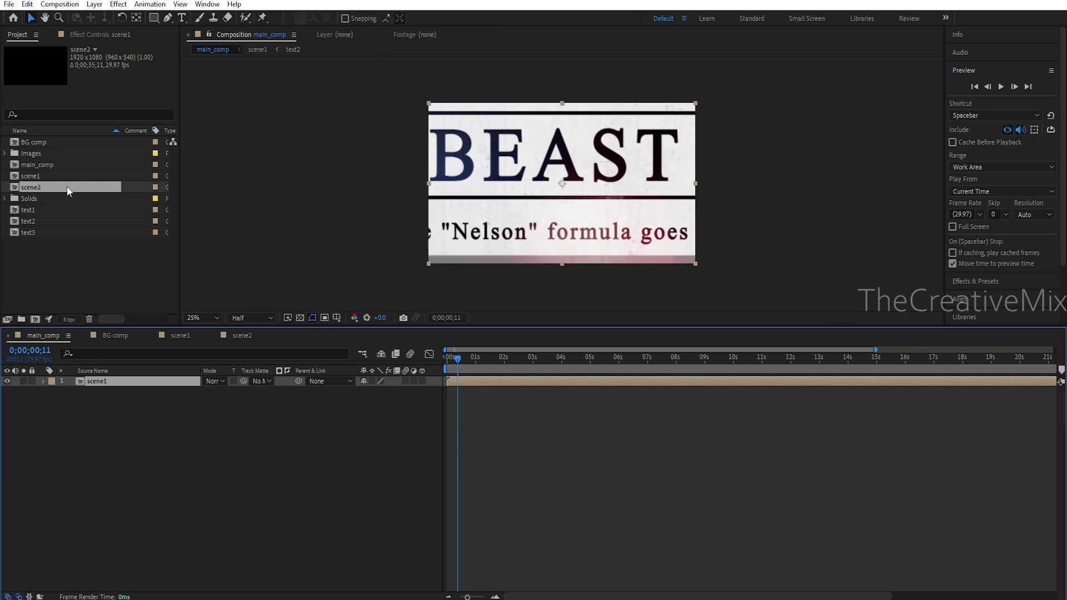
{"action": "left_click_drag", "start_coordinate": [31, 187], "coordinate": [119, 395]}
{"action": "left_click", "coordinate": [719, 358]}
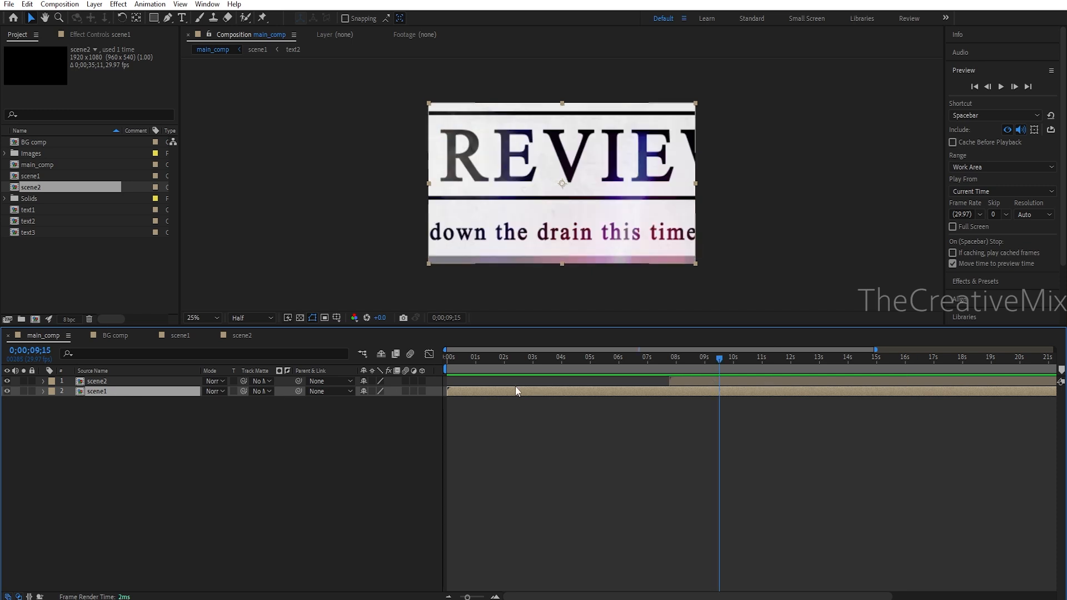
- Delete the Null 1 and Camera 1 layers from scene2
{"action": "left_click", "coordinate": [242, 336]}
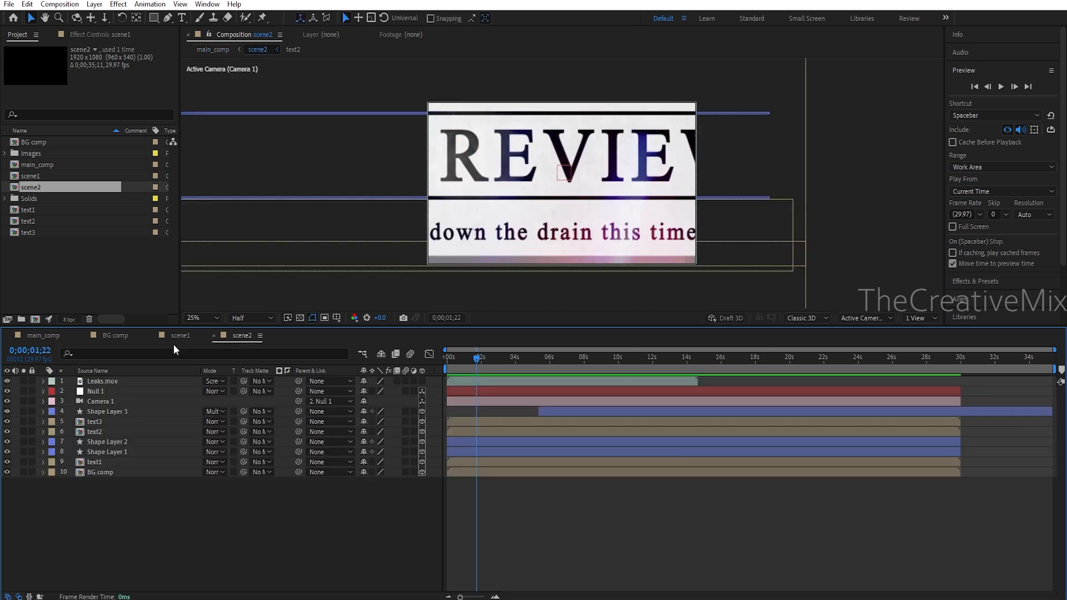
{"action": "left_click", "coordinate": [92, 391]}
{"action": "left_click", "coordinate": [101, 399], "text": "shift"}
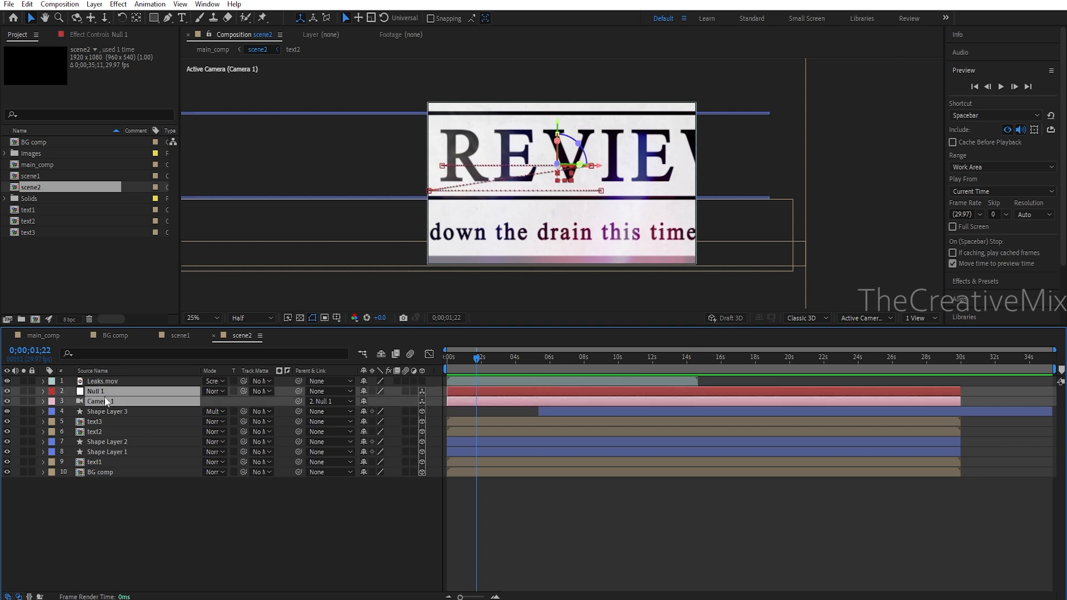
{"action": "key", "text": "Delete"}
- Delete the three text compositions and three shape layers from scene2, keeping only Leaks.mov and BG comp
{"action": "left_click_drag", "start_coordinate": [485, 360], "coordinate": [447, 360]}
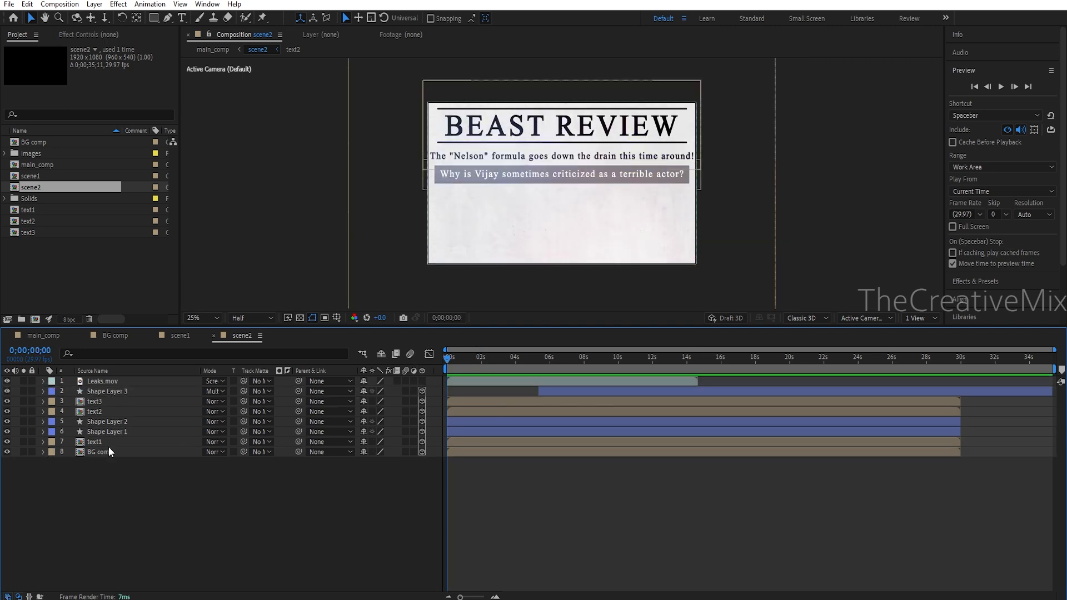
{"action": "left_click", "coordinate": [108, 443]}
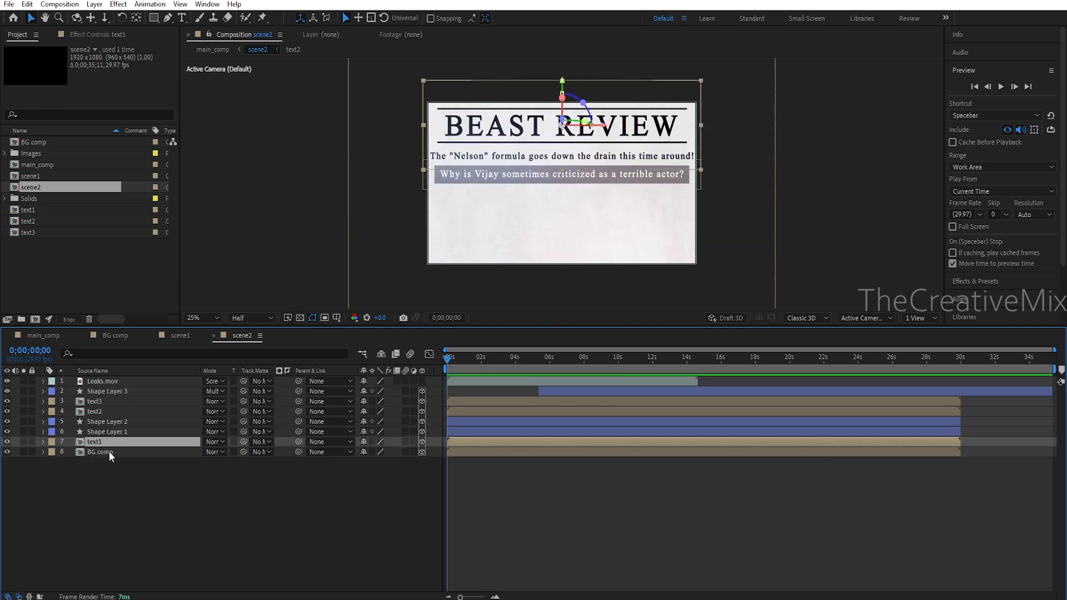
{"action": "left_click", "coordinate": [127, 429], "text": "shift"}
{"action": "left_click", "coordinate": [119, 421], "text": "shift"}
{"action": "left_click", "coordinate": [109, 411], "text": "shift"}
{"action": "left_click", "coordinate": [111, 401], "text": "shift"}
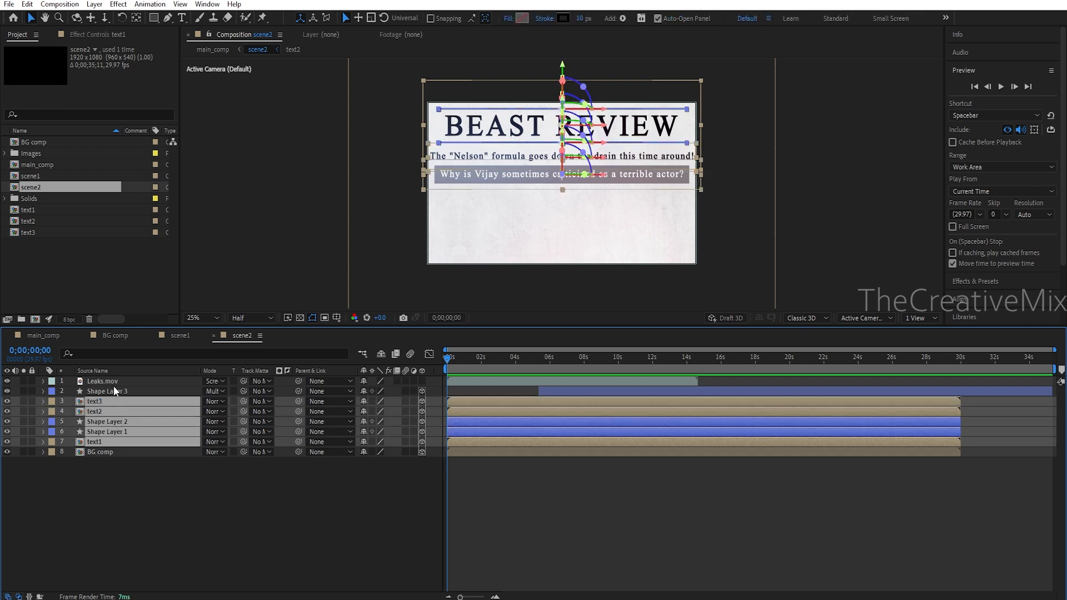
{"action": "left_click", "coordinate": [114, 382], "text": "shift"}
{"action": "left_click", "coordinate": [116, 390], "text": "shift"}
{"action": "left_click", "coordinate": [121, 392], "text": "ctrl"}
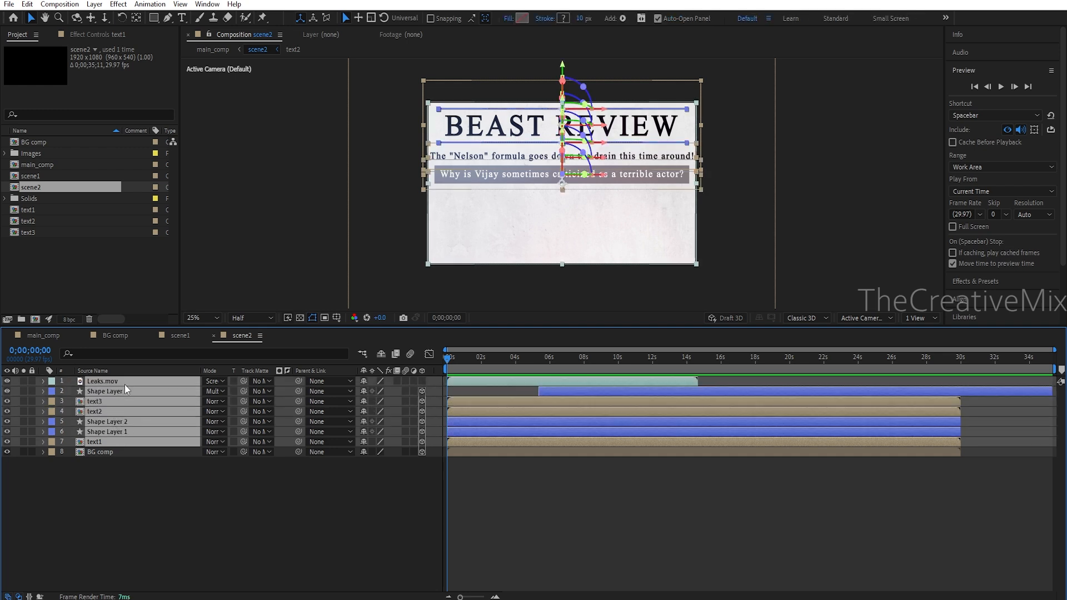
{"action": "left_click", "coordinate": [125, 382], "text": "ctrl"}
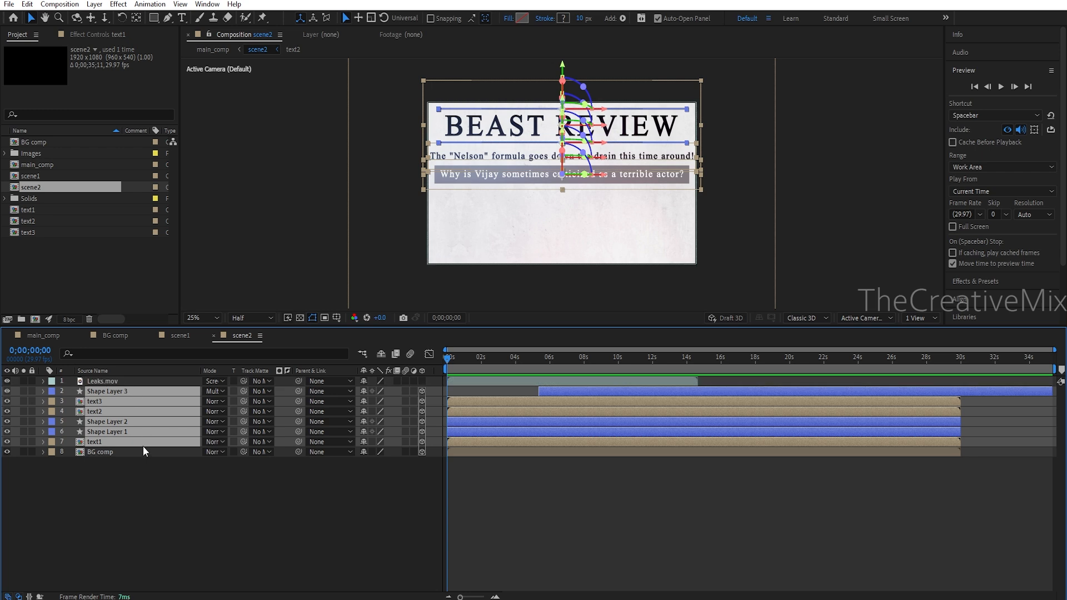
{"action": "key", "text": "Delete"}
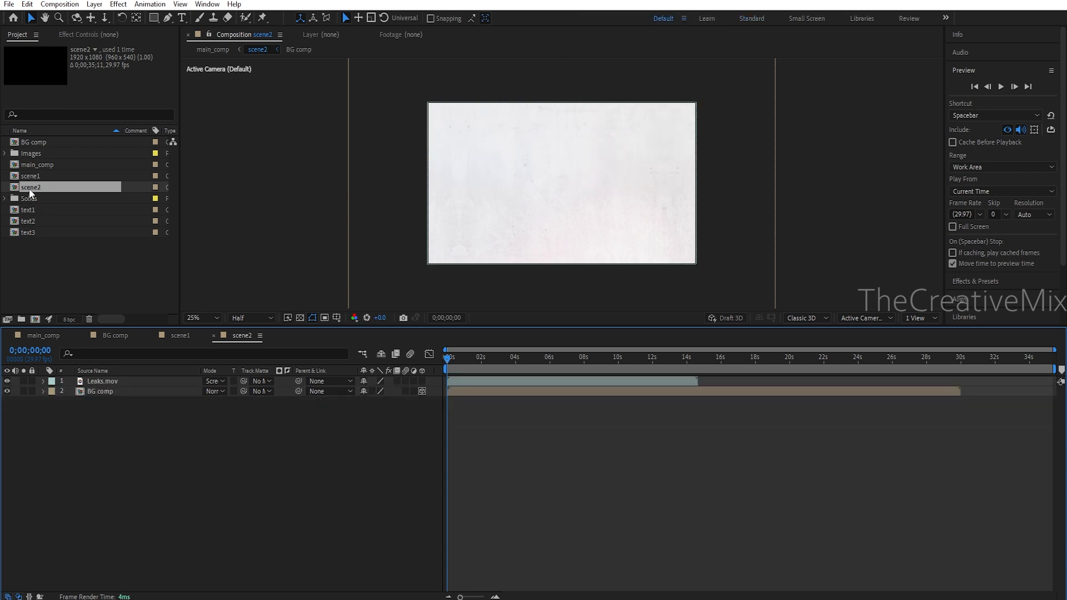
- Duplicate the text1 composition and place the last copy in scene2 between Leaks.mov and BG comp
{"action": "left_click", "coordinate": [39, 209]}
{"action": "key", "text": "ctrl+d"}
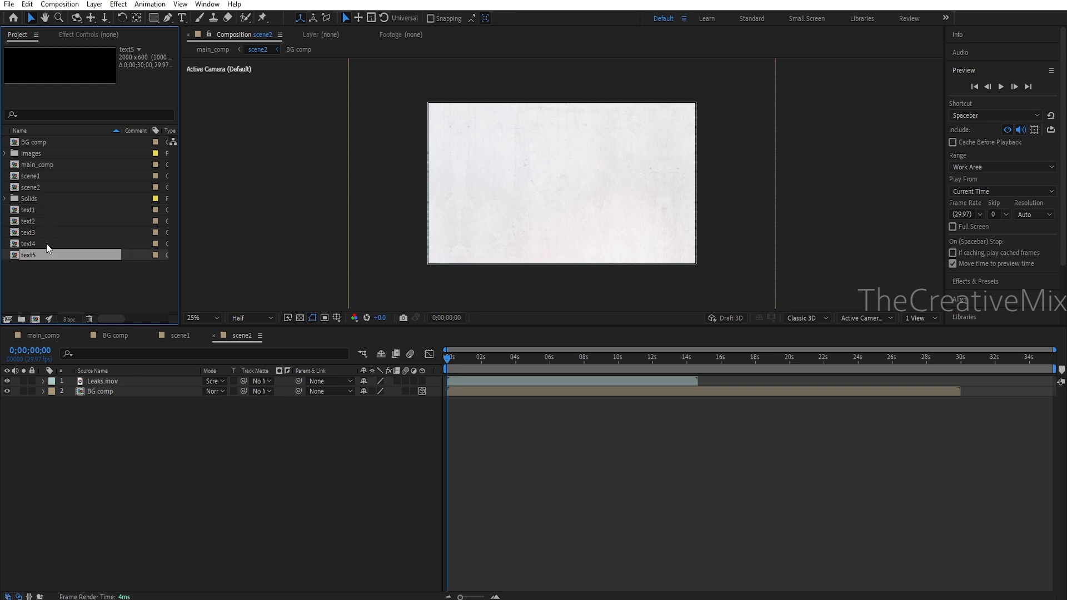
{"action": "left_click_drag", "start_coordinate": [36, 251], "coordinate": [88, 387]}
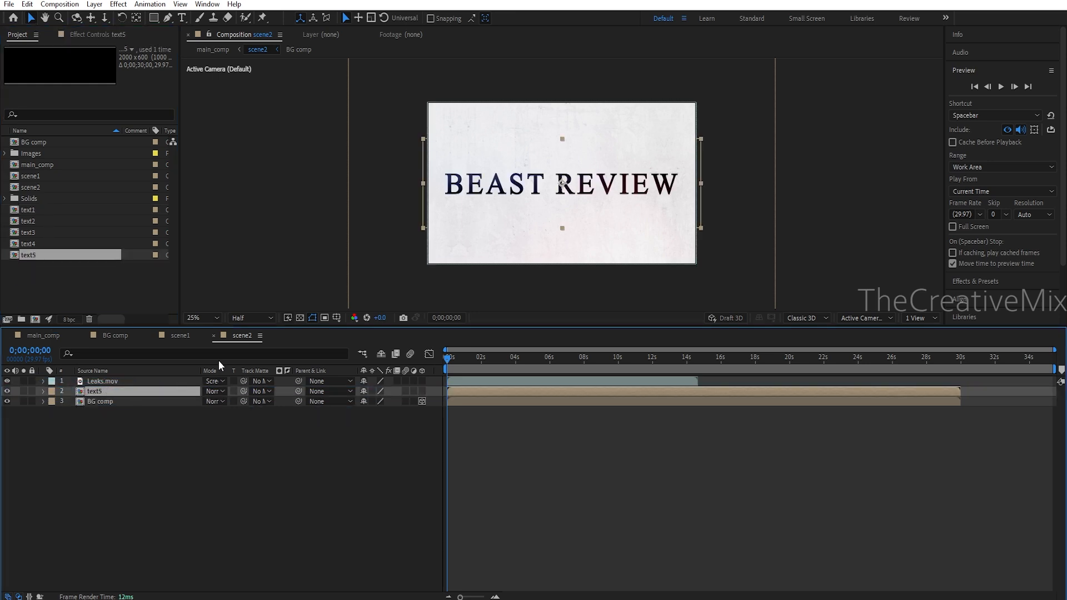
- Close the BG comp and scene1 timelines, leaving main_comp, scene2 and text5 open with text5 in front
{"action": "double_click", "coordinate": [104, 393]}
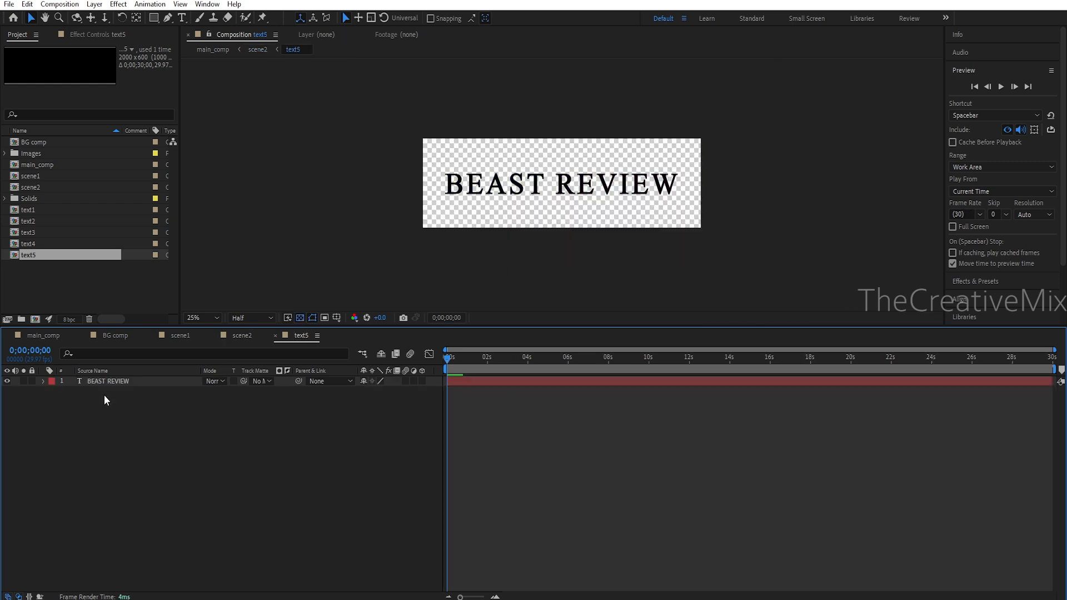
{"action": "left_click", "coordinate": [87, 334]}
{"action": "left_click", "coordinate": [87, 333]}
{"action": "left_click", "coordinate": [88, 334]}
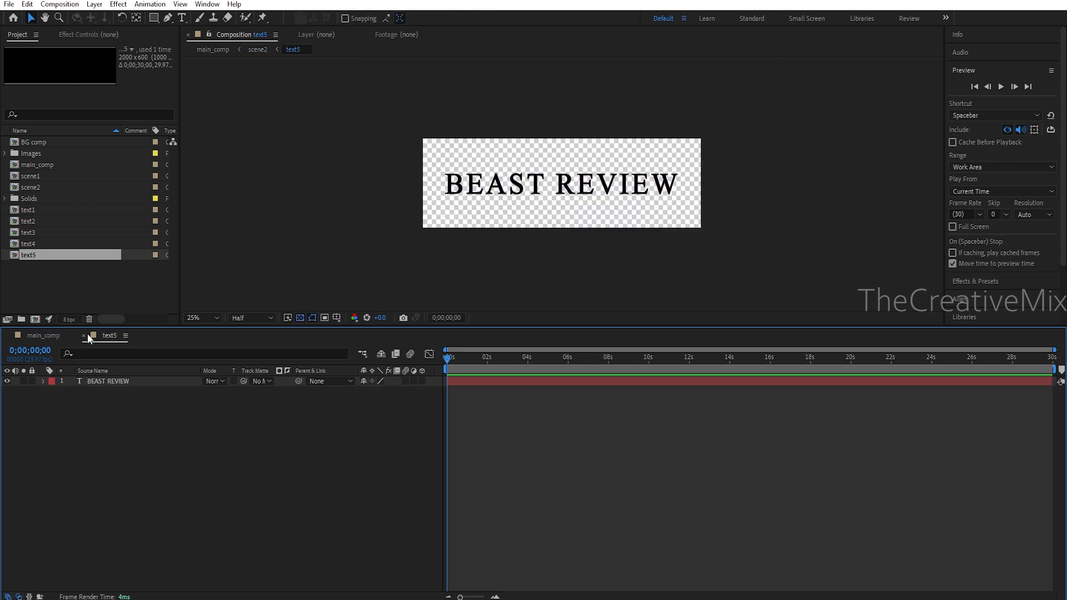
{"action": "left_click", "coordinate": [38, 334]}
{"action": "left_click", "coordinate": [98, 381]}
{"action": "double_click", "coordinate": [97, 381]}
{"action": "left_click_drag", "start_coordinate": [114, 335], "coordinate": [173, 335]}
- Change the headline in the text5 composition to BEAST MOVIE DISASTER
{"action": "left_click", "coordinate": [134, 381]}
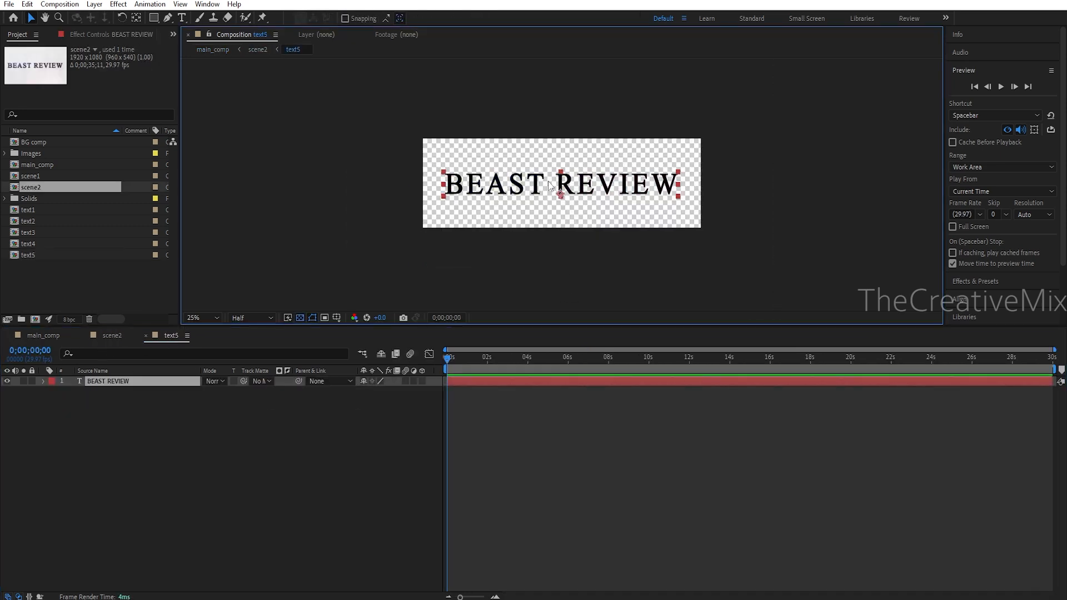
{"action": "double_click", "coordinate": [582, 181]}
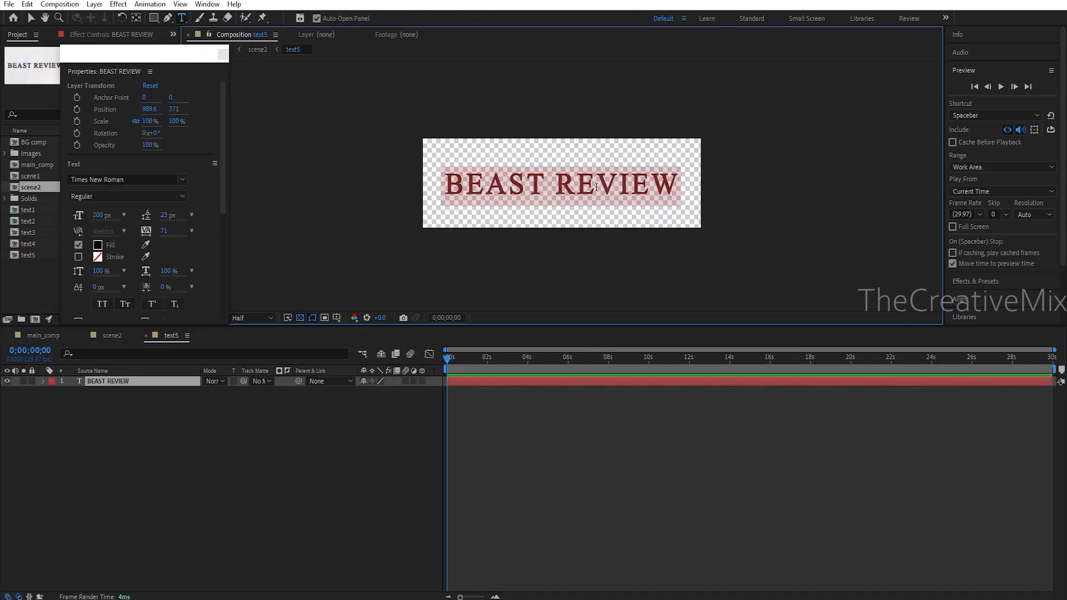
{"action": "double_click", "coordinate": [596, 187]}
{"action": "type", "text": "MOvi"}
{"action": "key", "text": "BackSpace"}
{"action": "key", "text": "BackSpace"}
{"action": "key", "text": "BackSpace"}
{"action": "type", "text": "ovi"}
{"action": "key", "text": "BackSpace"}
{"action": "key", "text": "BackSpace"}
{"action": "key", "text": "BackSpace"}
{"action": "type", "text": "OVIE DISASTER"}
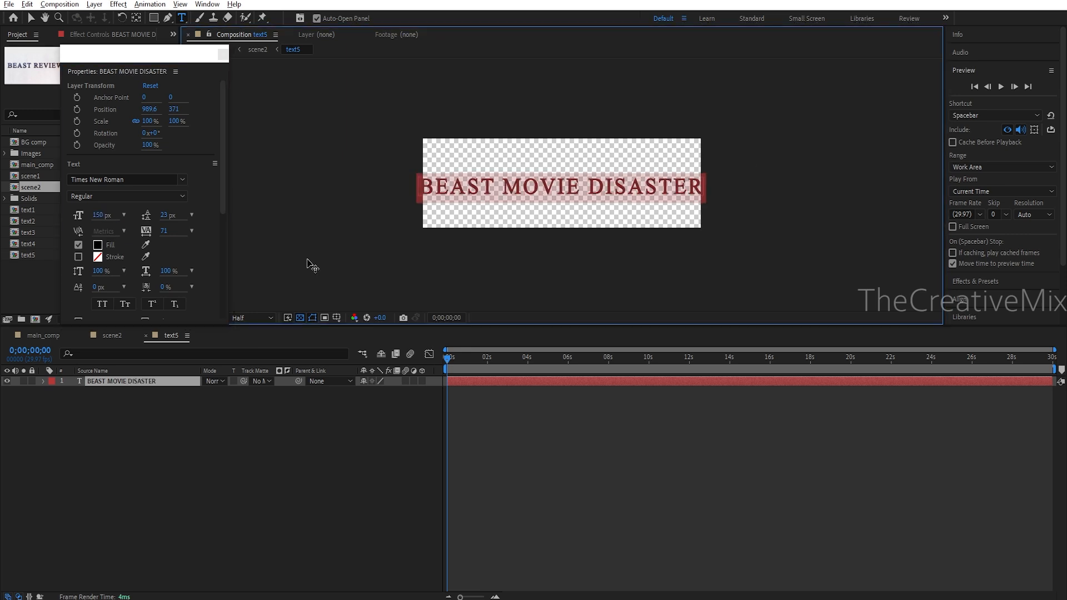
- Set the font size of the BEAST MOVIE DISASTER headline to 140 px
{"action": "left_click", "coordinate": [98, 215]}
{"action": "type", "text": "14"}
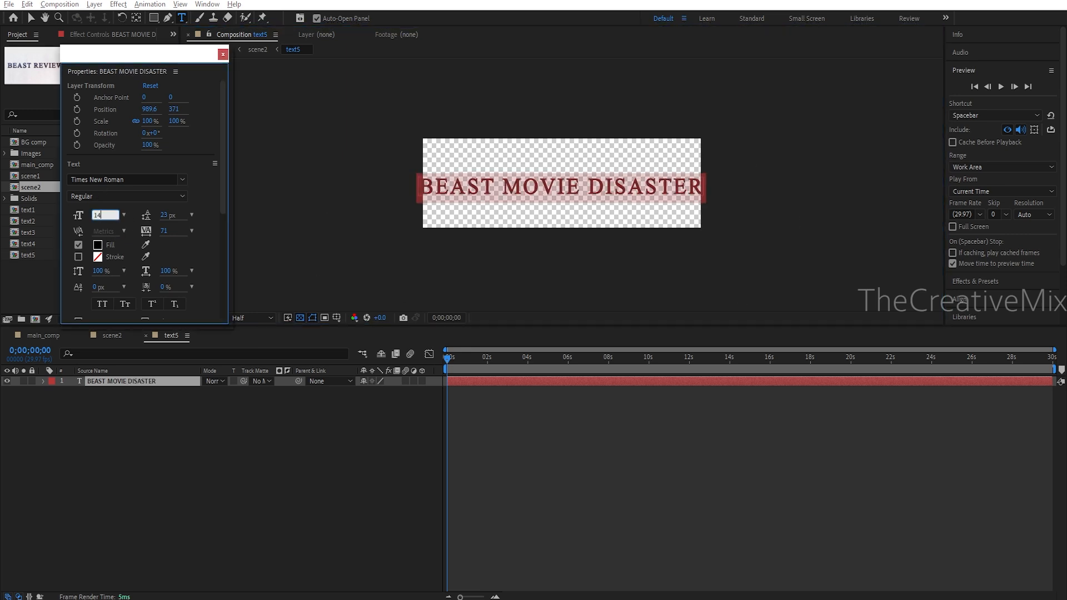
{"action": "type", "text": "0"}
{"action": "key", "text": "Return"}
{"action": "left_click", "coordinate": [189, 397]}
- Set the BEAST MOVIE DISASTER headline's font to Raleway Bold
{"action": "left_click", "coordinate": [116, 380]}
{"action": "left_click", "coordinate": [134, 177]}
{"action": "type", "text": "robo"}
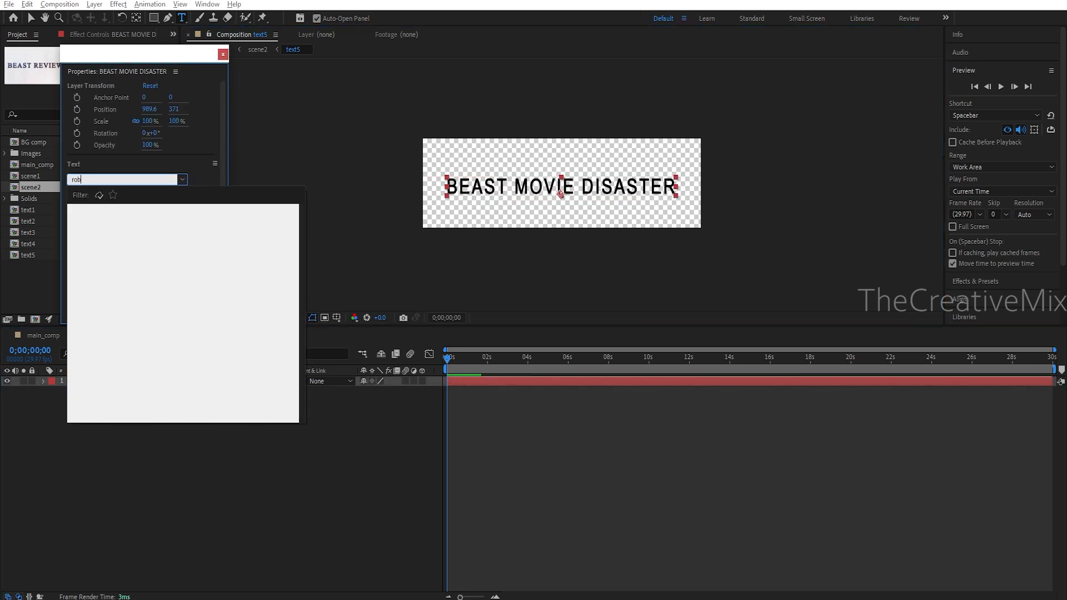
{"action": "key", "text": "BackSpace"}
{"action": "key", "text": "BackSpace"}
{"action": "key", "text": "BackSpace"}
{"action": "key", "text": "BackSpace"}
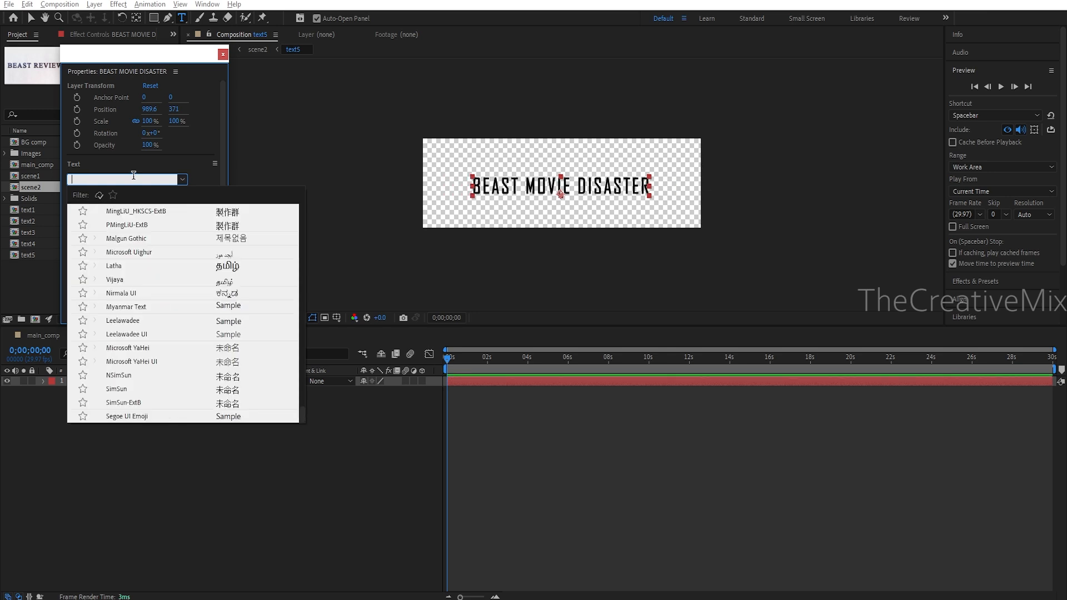
{"action": "type", "text": "ral"}
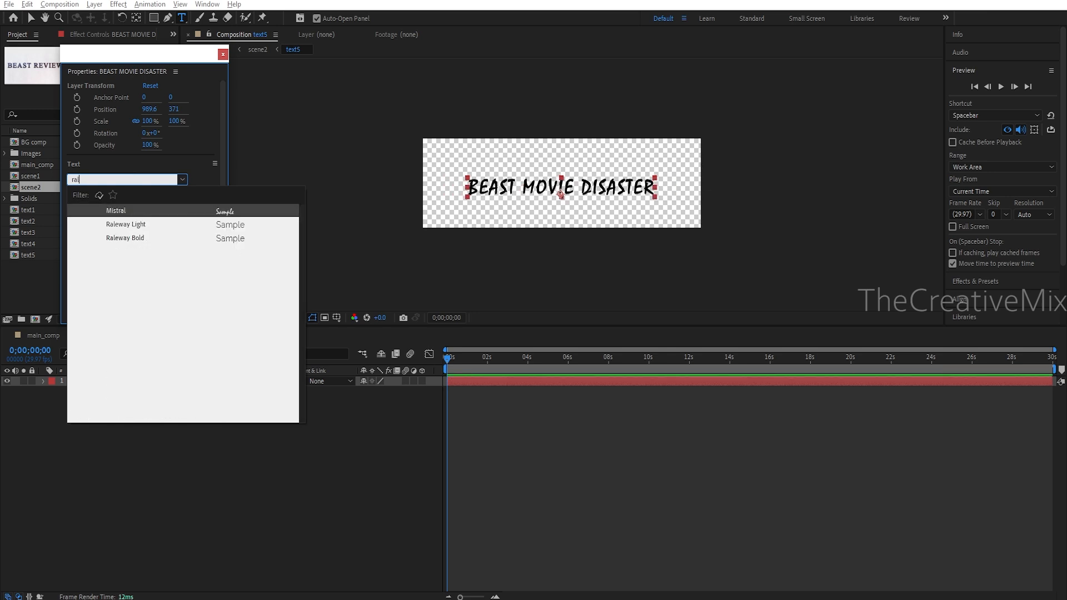
{"action": "left_click", "coordinate": [132, 239]}
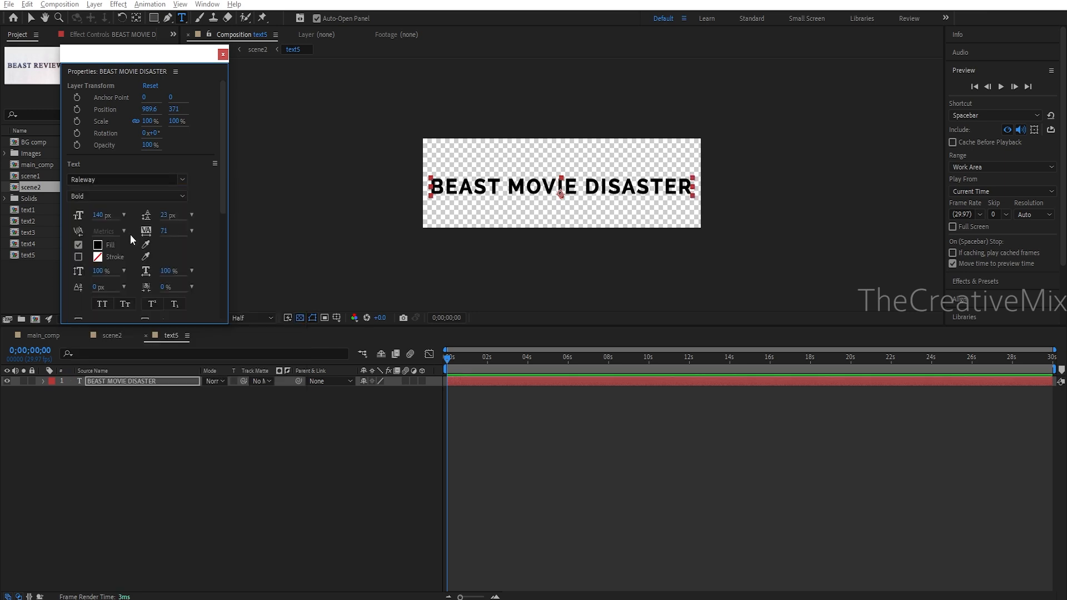
{"action": "left_click", "coordinate": [223, 54]}
- Create a composition named placeholder-1 with a width of 1000 px and a height of 1280 px
{"action": "left_click", "coordinate": [35, 319]}
{"action": "type", "text": "placeholder-1"}
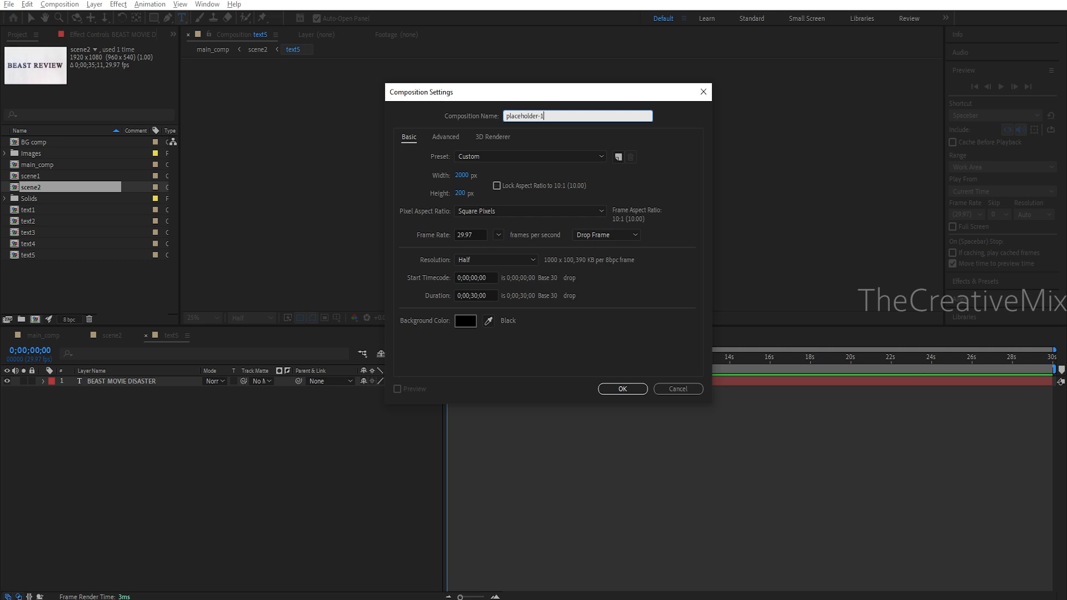
{"action": "key", "text": "Tab"}
{"action": "type", "text": "1000"}
{"action": "key", "text": "Tab"}
{"action": "type", "text": "1000"}
{"action": "key", "text": "Tab"}
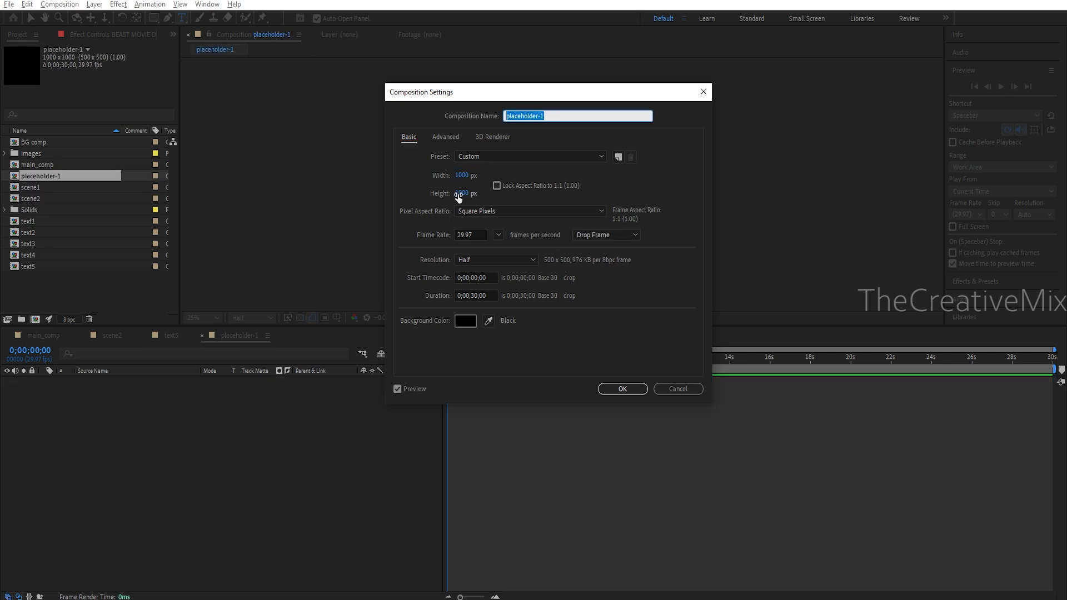
{"action": "left_click", "coordinate": [458, 195]}
{"action": "type", "text": "1280"}
{"action": "key", "text": "Return"}
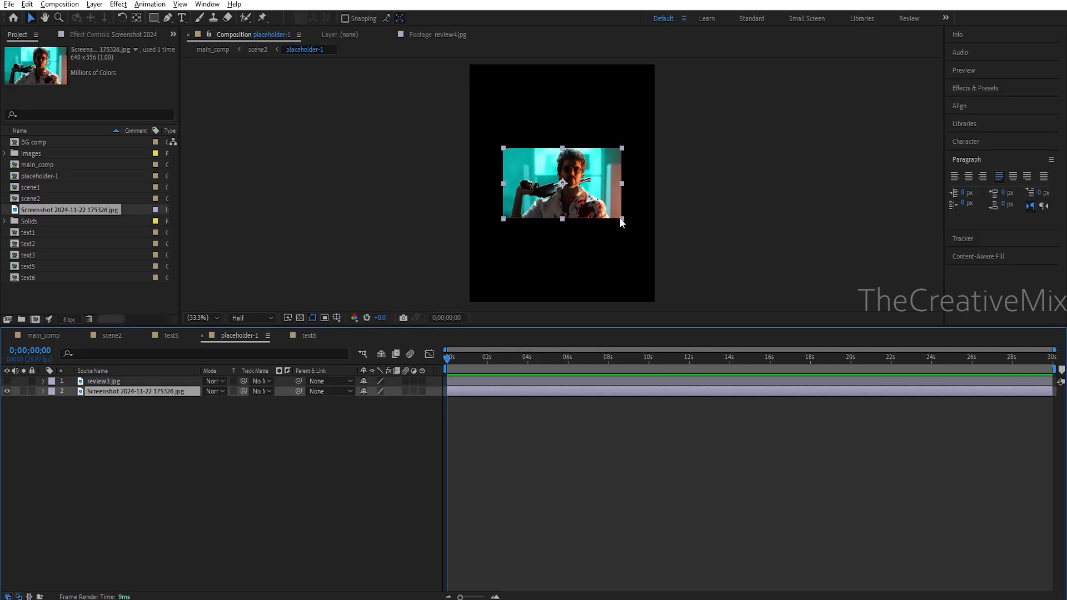
- Enlarge the Screenshot 2024-11-22 175326.jpg layer to fill the placeholder-1 frame
{"action": "left_click_drag", "start_coordinate": [619, 222], "coordinate": [680, 307]}
{"action": "scroll", "coordinate": [318, 204], "scroll_direction": "down", "scroll_amount": 4}
{"action": "scroll", "coordinate": [318, 204], "scroll_direction": "up", "scroll_amount": 2}
{"action": "left_click_drag", "start_coordinate": [622, 242], "coordinate": [617, 239]}
{"action": "scroll", "coordinate": [618, 239], "scroll_direction": "up", "scroll_amount": 2}
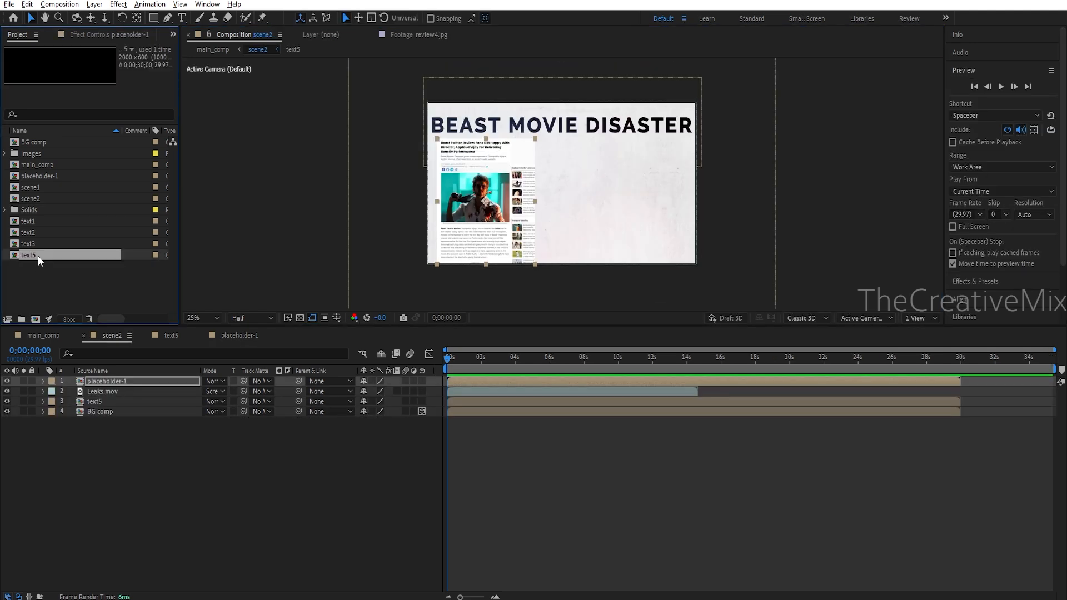
- Duplicate the text5 composition as text6 and set the copy's width to 600 px
{"action": "key", "text": "Down"}
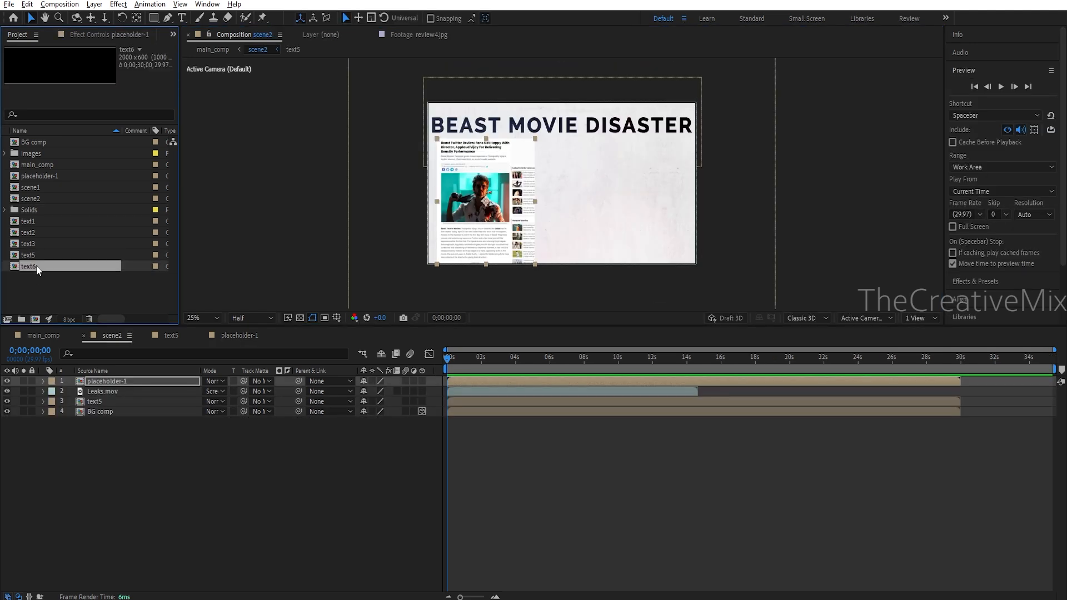
{"action": "double_click", "coordinate": [30, 266]}
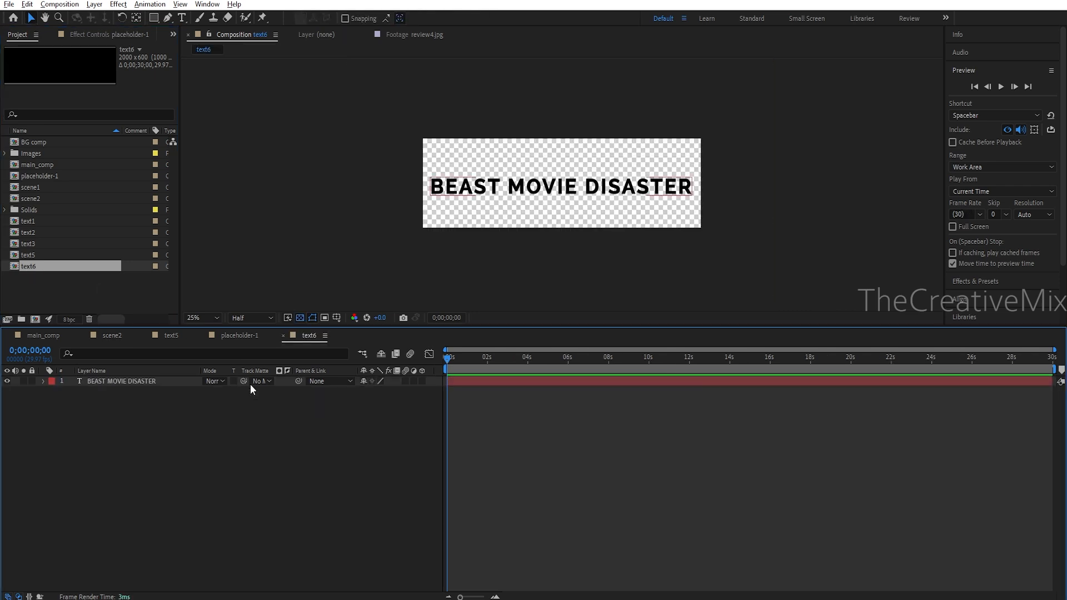
{"action": "right_click", "coordinate": [307, 338]}
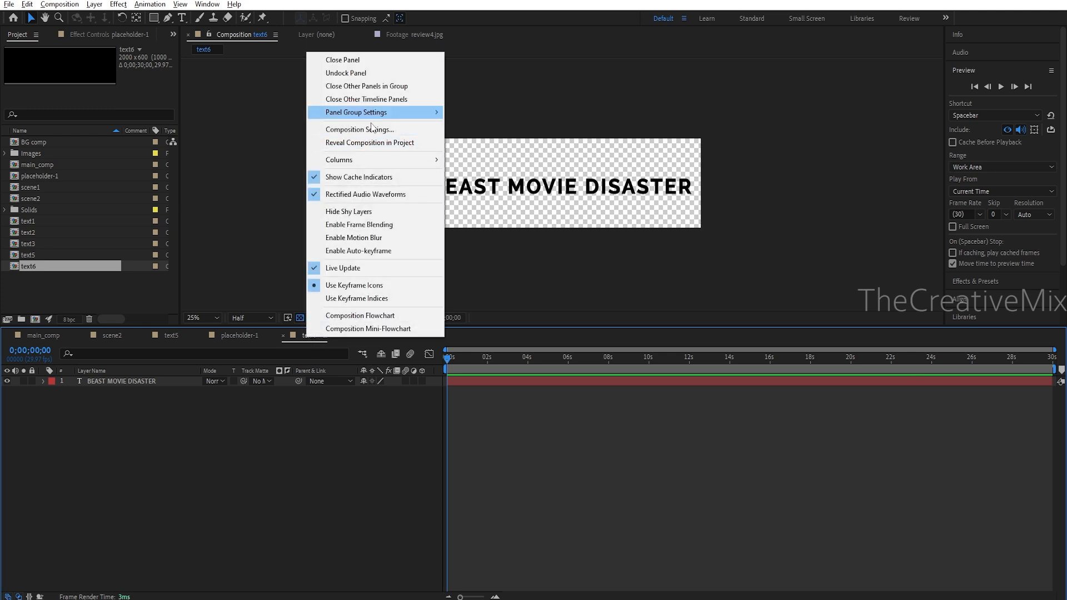
{"action": "left_click", "coordinate": [370, 135]}
{"action": "key", "text": "Tab"}
{"action": "type", "text": "600"}
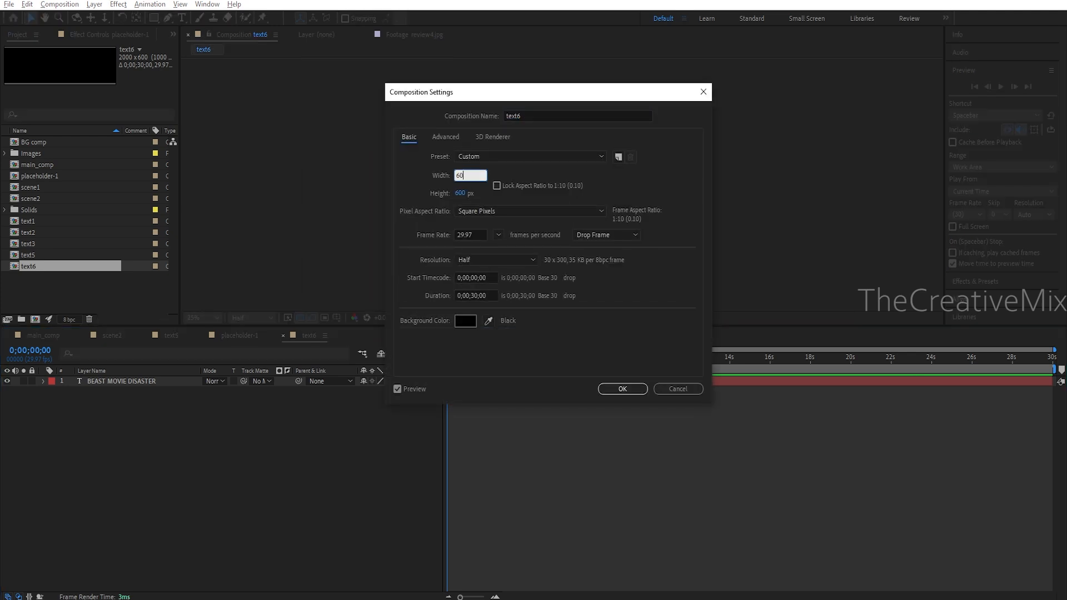
{"action": "left_click", "coordinate": [634, 391]}
- Replace the headline in text6 with a frame-filling paragraph box containing the article text that begins "The build-up to the hero-introduction scene"
{"action": "left_click", "coordinate": [118, 381]}
{"action": "key", "text": "Delete"}
{"action": "left_click", "coordinate": [299, 317]}
{"action": "scroll", "coordinate": [631, 243], "scroll_direction": "up", "scroll_amount": 2}
{"action": "scroll", "coordinate": [631, 242], "scroll_direction": "down", "scroll_amount": 1}
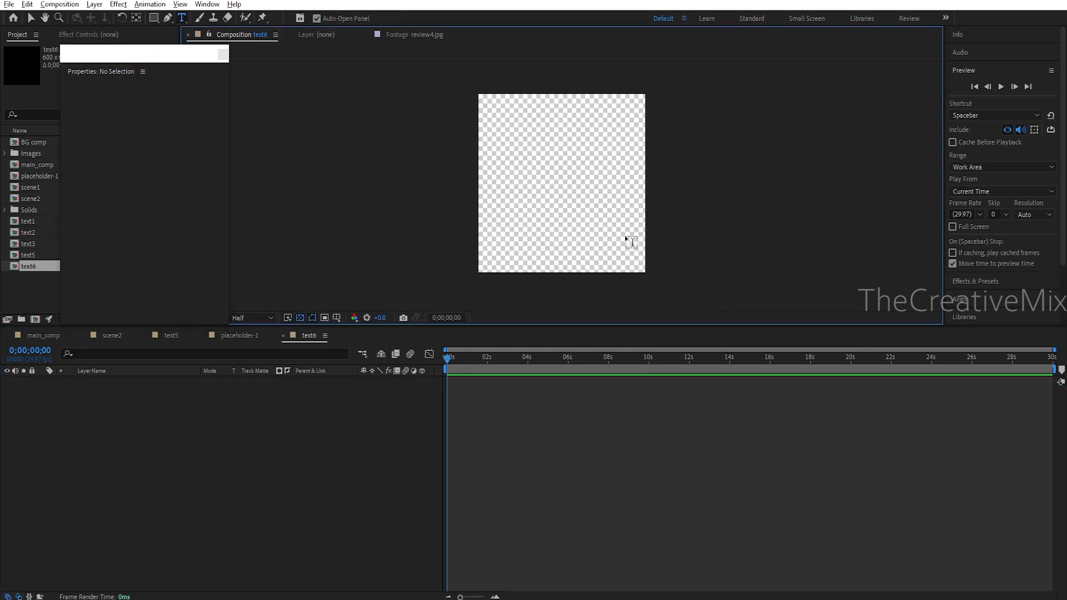
{"action": "left_click_drag", "start_coordinate": [485, 98], "coordinate": [643, 268]}
{"action": "type", "text": "The build-up to the hero-introduction scene has seemingly been a non-negotiable part of masala movies starring superstars. It's a fan-service thing. But, over the years, it has evolved into some sort of ritual. No matter how maverick and rebellious the director is, he has to whip up a series of events, creating anticipation and setting the ground ready for the entry of the hero. Just minutes before the much-awaited hero's entry, the movie will start firing on all cylinders, providing the right cues for fans to get ready to welcome their favourite star with deafening rounds of applause, whistles and screams.\\n\\nBut, director Nelson Dilipkumar has done away with this must-have element in his latest film Beast, starring Tamil superstar Vijay. We meet our hero without any of the established hero-worshipping rituals. He appears on screen without much announcement and fanfare, and smiles at the audience for a moment. That's all. It is a huge subversion of the expectations of hardcore fans."}
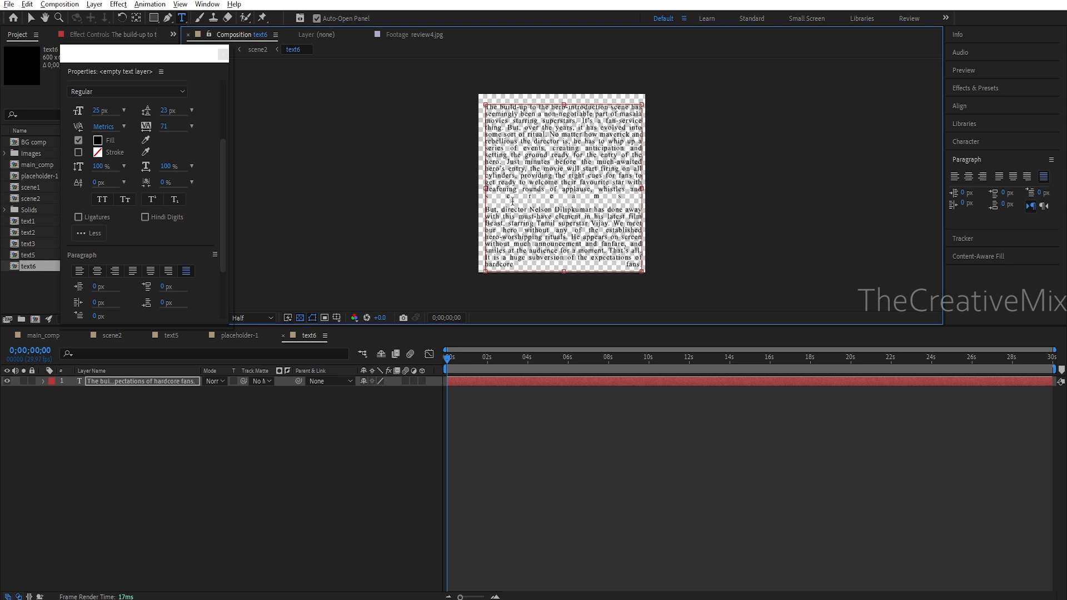
- Justify the article text with its last line left-aligned and centre the text block in the text6 frame
{"action": "key", "text": "ctrl+a"}
{"action": "left_click", "coordinate": [132, 271]}
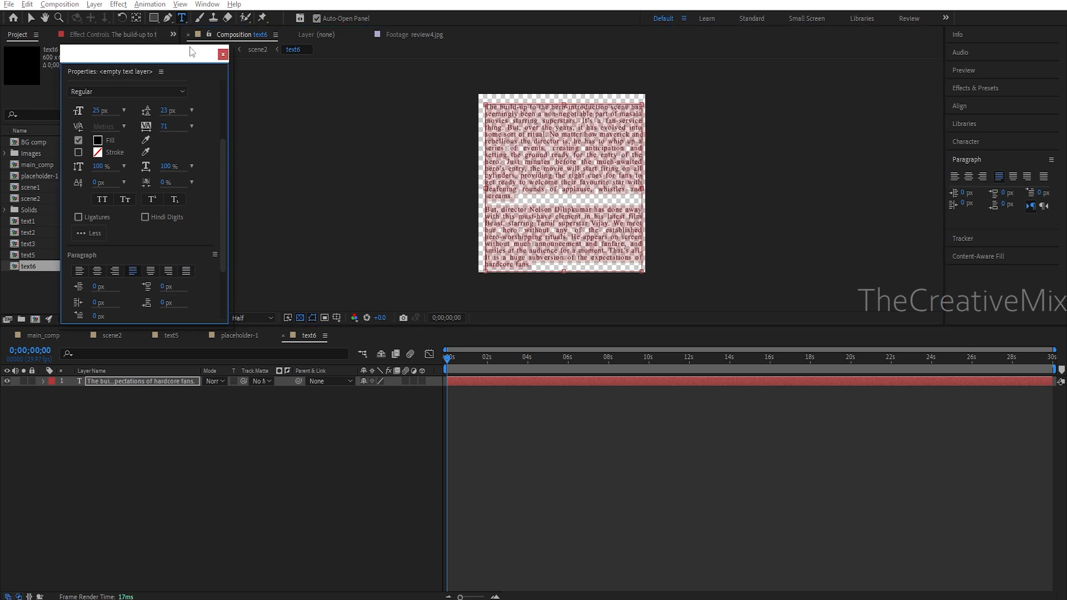
{"action": "left_click", "coordinate": [30, 18]}
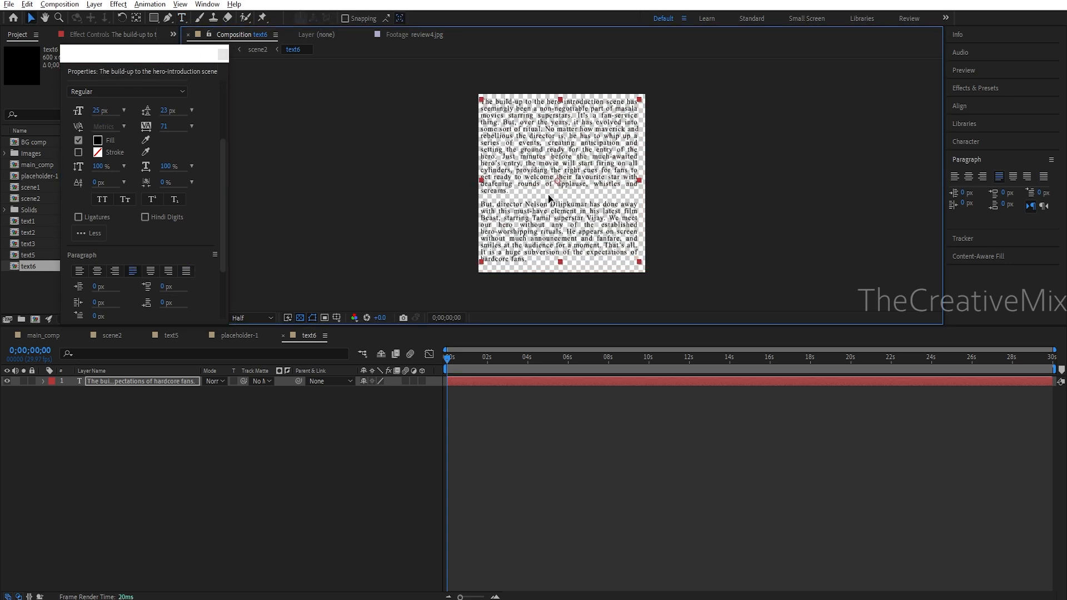
{"action": "left_click_drag", "start_coordinate": [552, 201], "coordinate": [553, 201]}
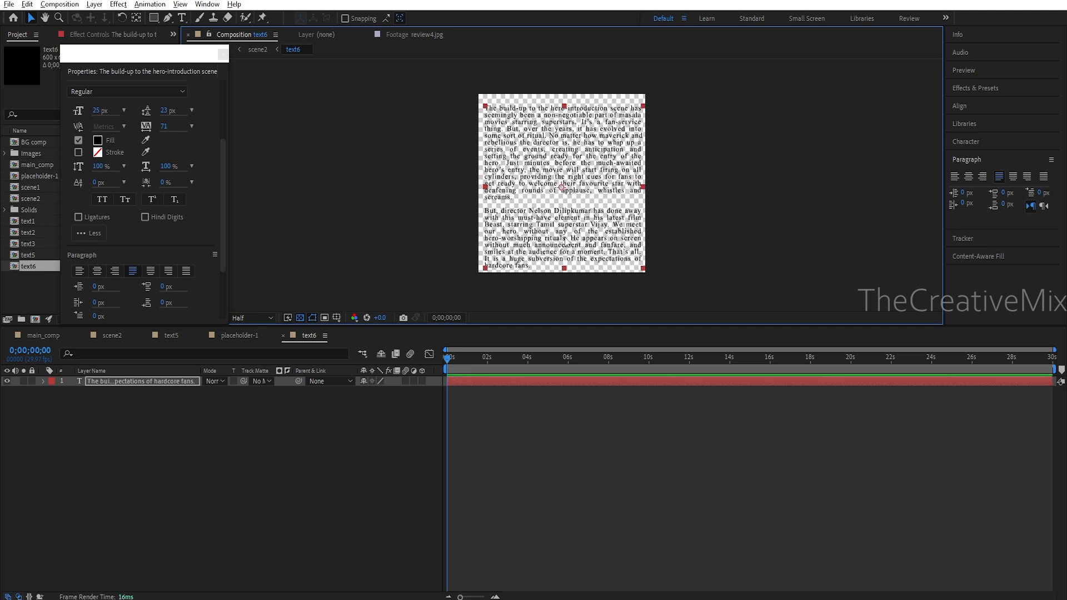
- Place text6 as the uppermost layer of scene2 and move it beside the review image, under the headline
{"action": "left_click", "coordinate": [266, 317]}
{"action": "left_click", "coordinate": [224, 54]}
{"action": "left_click", "coordinate": [223, 55]}
{"action": "left_click", "coordinate": [205, 315]}
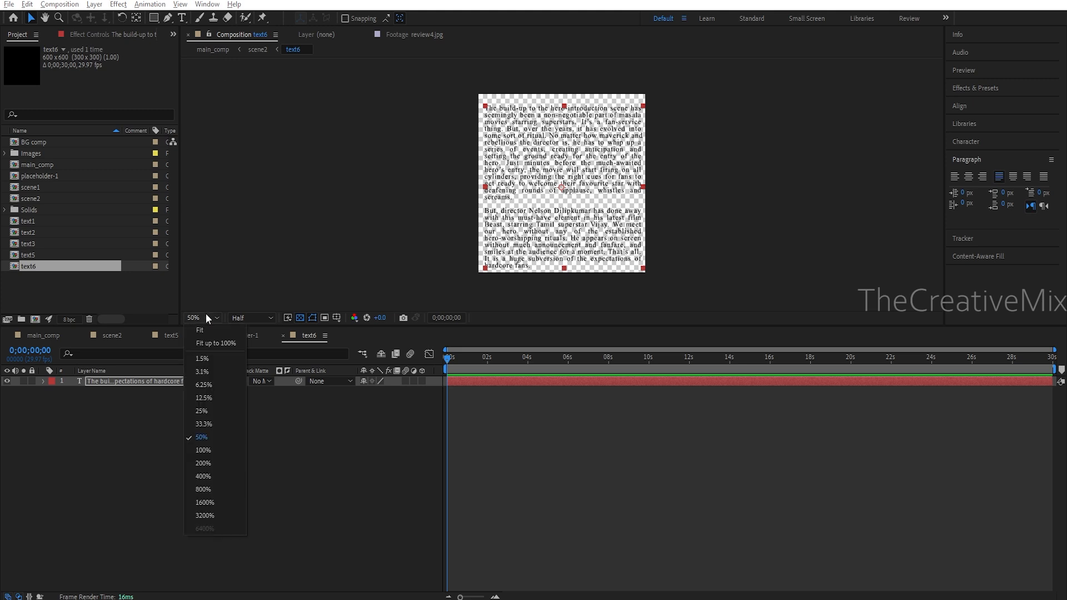
{"action": "left_click", "coordinate": [207, 415]}
{"action": "left_click", "coordinate": [203, 317]}
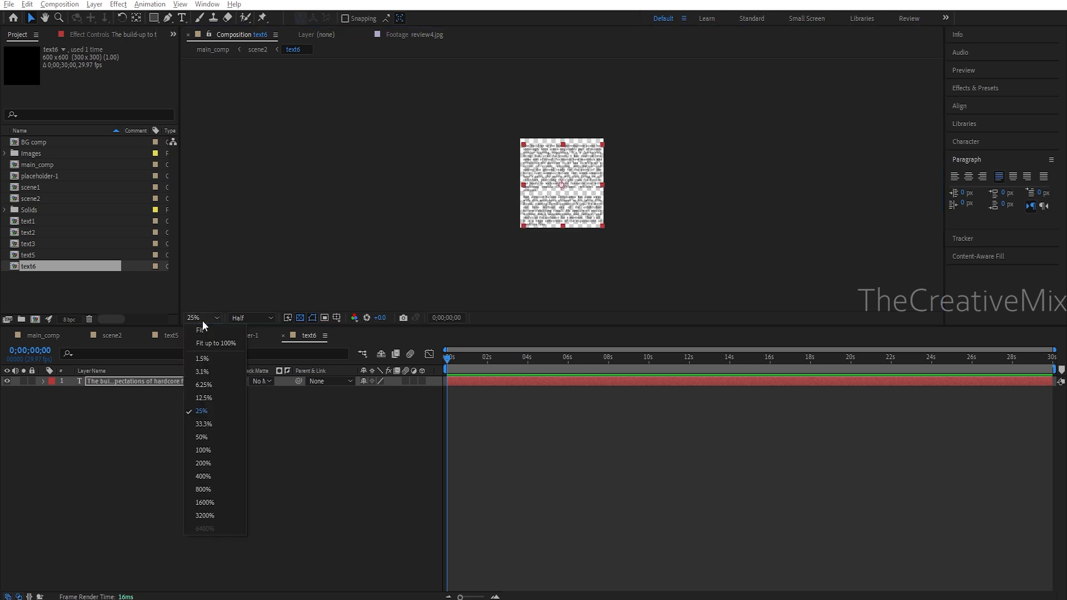
{"action": "left_click", "coordinate": [213, 337]}
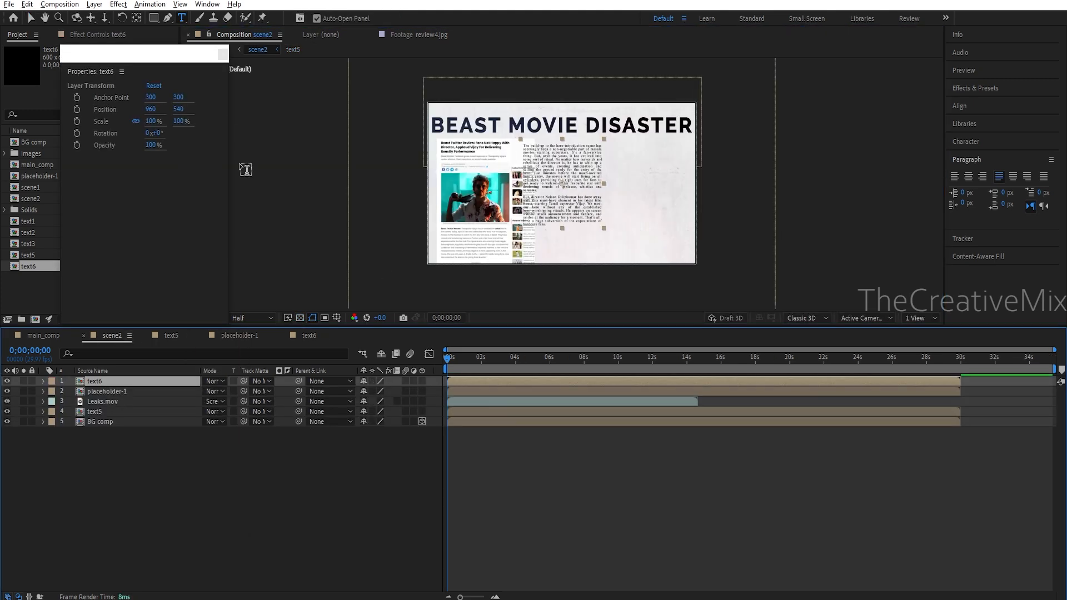
{"action": "key", "text": "v"}
{"action": "scroll", "coordinate": [562, 184], "scroll_direction": "up", "scroll_amount": 6}
{"action": "scroll", "coordinate": [577, 204], "scroll_direction": "down", "scroll_amount": 4}
{"action": "left_click_drag", "start_coordinate": [578, 203], "coordinate": [598, 187]}
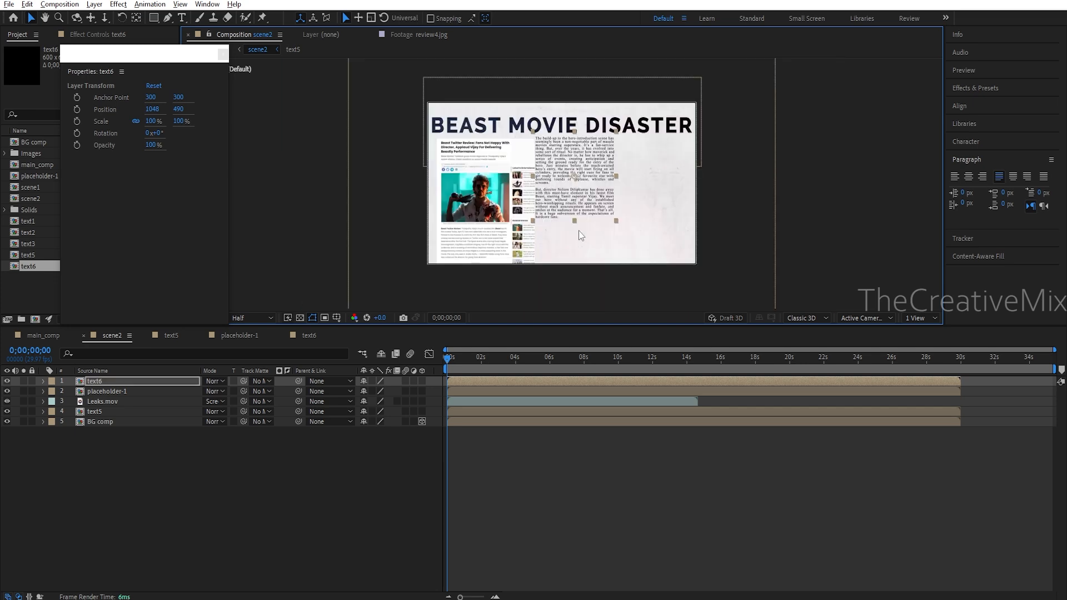
- Stretch text6 in scene2 to about 116.7% by 146% and position it at about 1124, 642
{"action": "left_click_drag", "start_coordinate": [669, 258], "coordinate": [689, 306]}
{"action": "scroll", "coordinate": [642, 250], "scroll_direction": "down", "scroll_amount": 1}
{"action": "left_click_drag", "start_coordinate": [588, 221], "coordinate": [613, 240]}
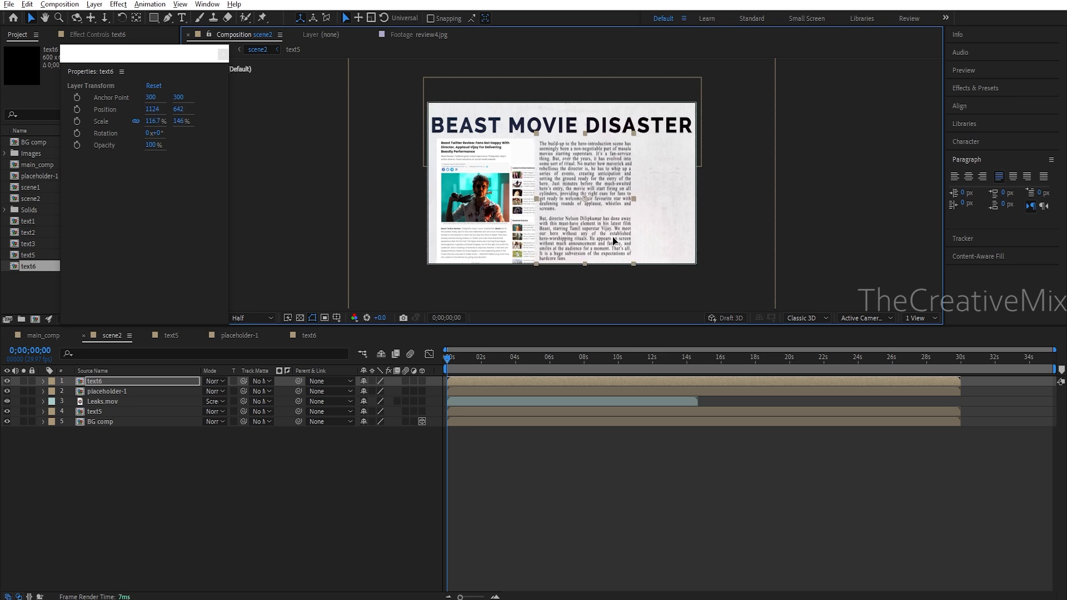
- Duplicate placeholder-1 as placeholder-2, replace the copy's screenshot layer with beast.jpg and fit it to the frame
{"action": "left_click", "coordinate": [40, 179]}
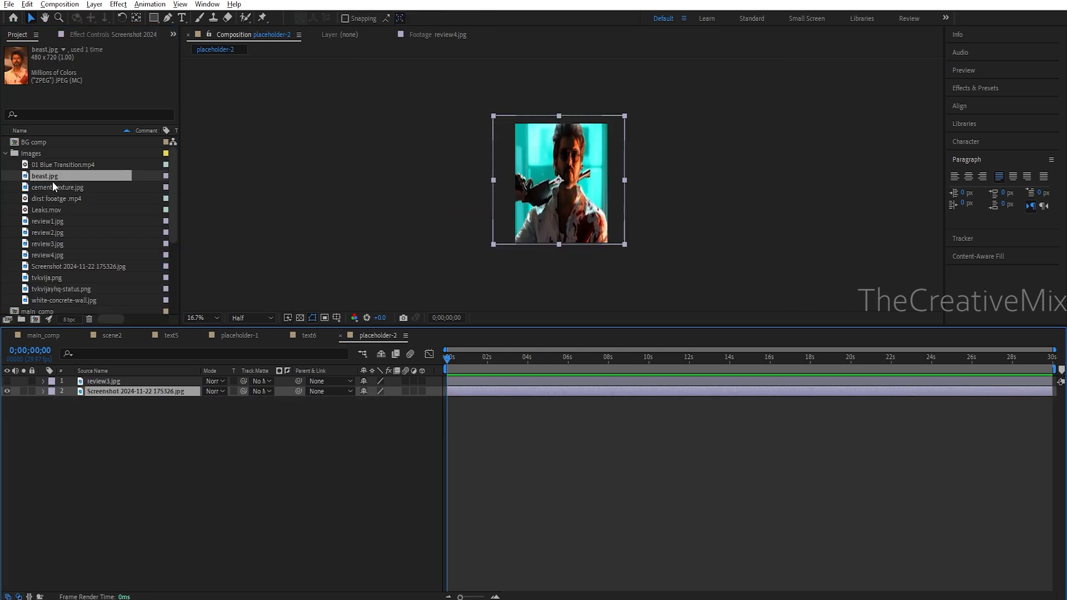
{"action": "key", "text": "ctrl+alt+slash"}
{"action": "scroll", "coordinate": [439, 203], "scroll_direction": "down", "scroll_amount": 1}
{"action": "scroll", "coordinate": [444, 205], "scroll_direction": "up", "scroll_amount": 1}
{"action": "scroll", "coordinate": [455, 205], "scroll_direction": "down", "scroll_amount": 1}
{"action": "left_click_drag", "start_coordinate": [561, 112], "coordinate": [562, 132]}
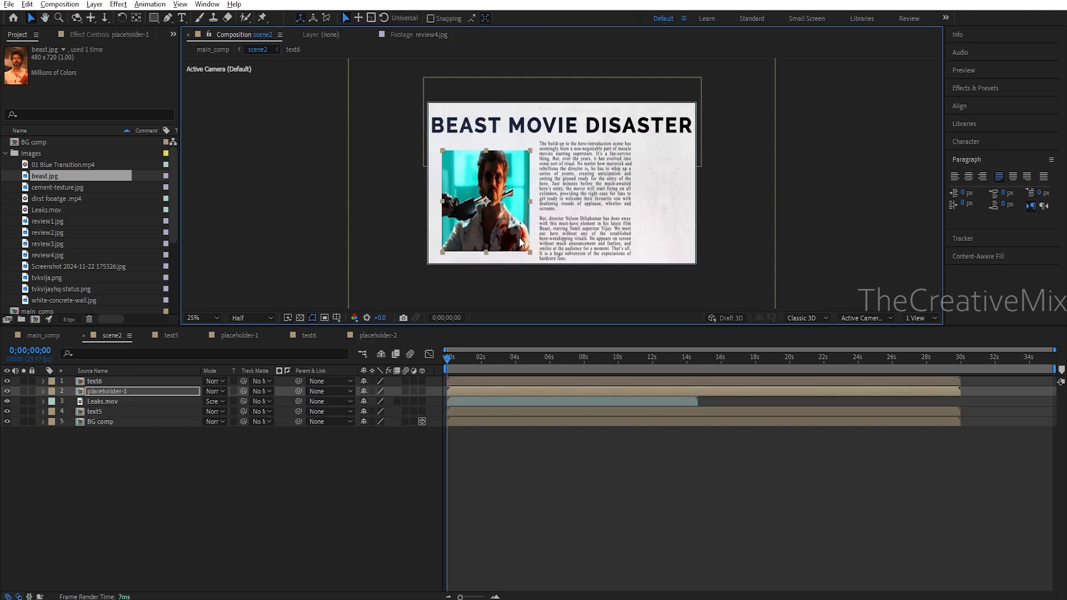
- Enlarge placeholder-1 in scene2 against the page's left edge below the headline and move text6 left next to it
{"action": "left_click_drag", "start_coordinate": [519, 238], "coordinate": [516, 261]}
{"action": "left_click_drag", "start_coordinate": [503, 221], "coordinate": [502, 223]}
{"action": "left_click_drag", "start_coordinate": [572, 196], "coordinate": [550, 192]}
{"action": "left_click", "coordinate": [171, 515]}
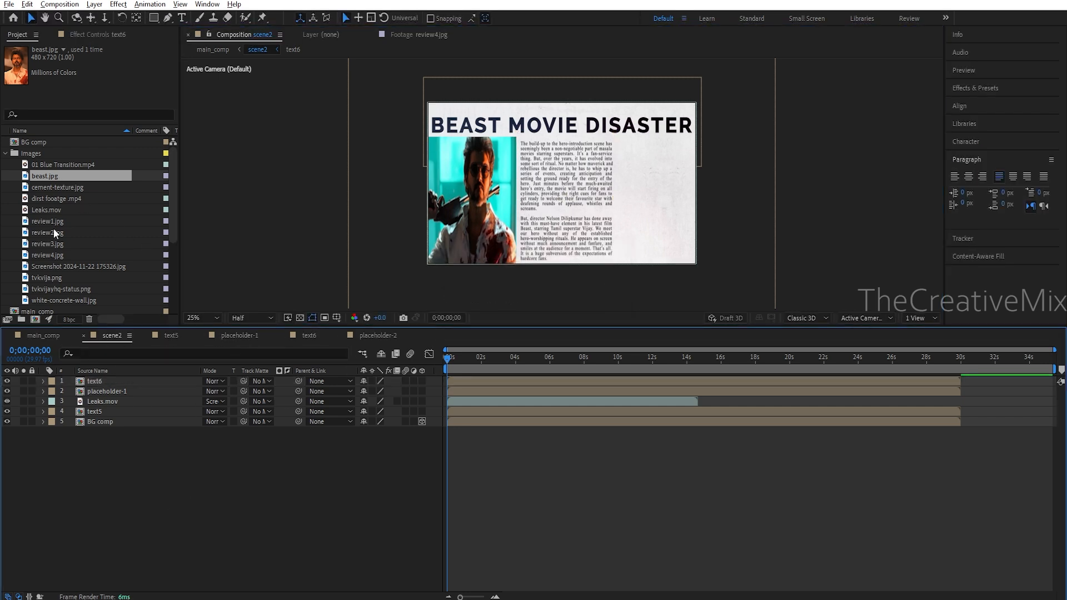
- Add placeholder-2 above text6 in scene2, shrink it and place it right of the article text, below the headline
{"action": "scroll", "coordinate": [52, 226], "scroll_direction": "down", "scroll_amount": 4}
{"action": "left_click_drag", "start_coordinate": [48, 207], "coordinate": [112, 378]}
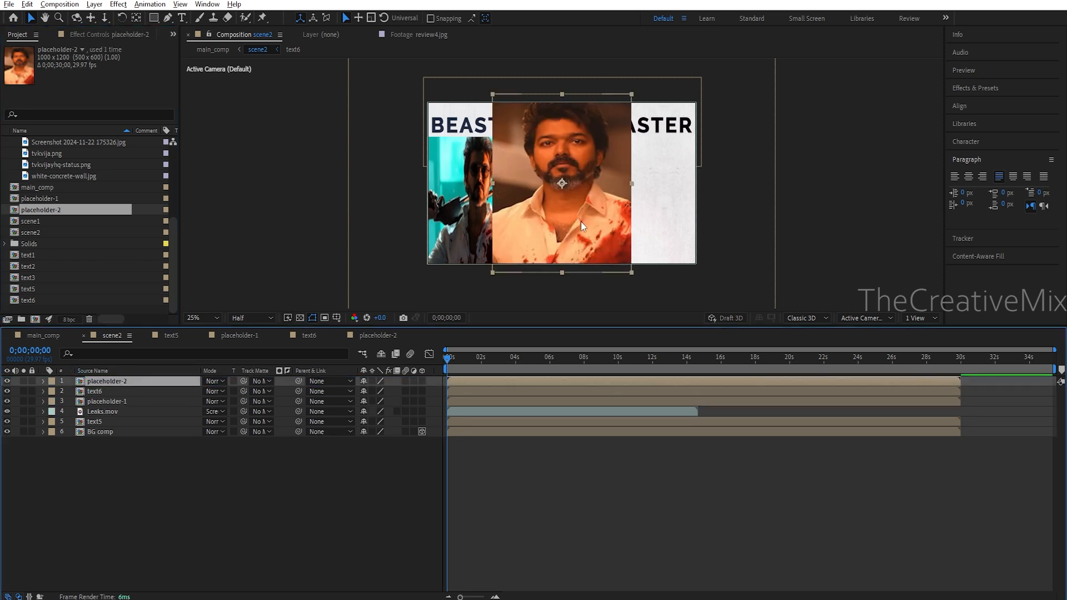
{"action": "left_click_drag", "start_coordinate": [631, 273], "coordinate": [615, 235]}
{"action": "left_click_drag", "start_coordinate": [572, 194], "coordinate": [651, 189]}
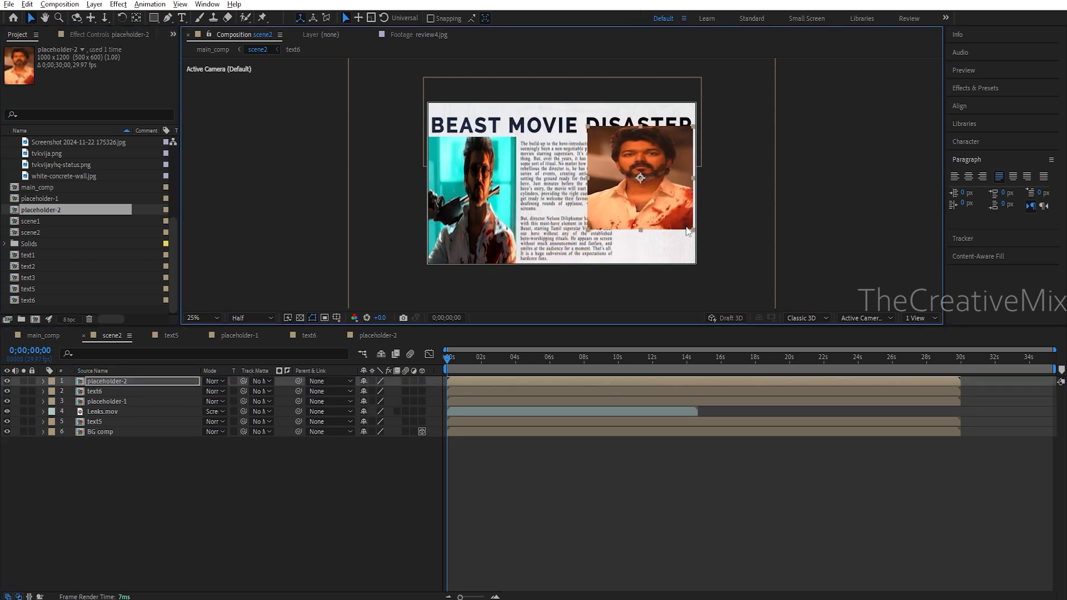
{"action": "left_click_drag", "start_coordinate": [587, 229], "coordinate": [682, 197]}
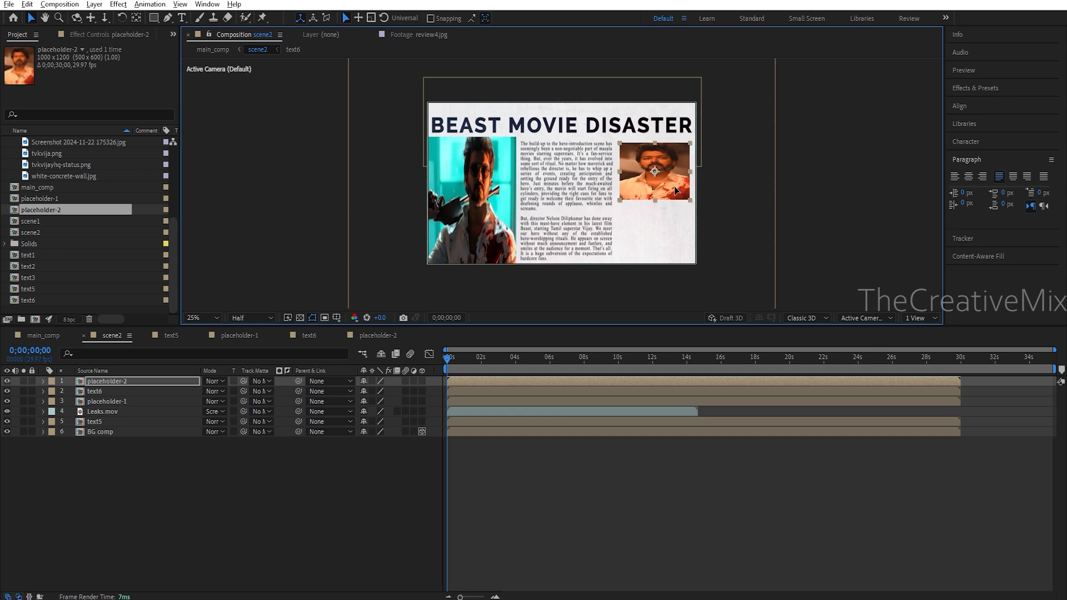
- Duplicate text6 as text7 and replace its article with the copy beginning "But that's precisely where the film slips, slides and crashes to the ground."
{"action": "left_click", "coordinate": [46, 300]}
{"action": "key", "text": "ctrl+d"}
{"action": "double_click", "coordinate": [57, 301]}
{"action": "double_click", "coordinate": [546, 223]}
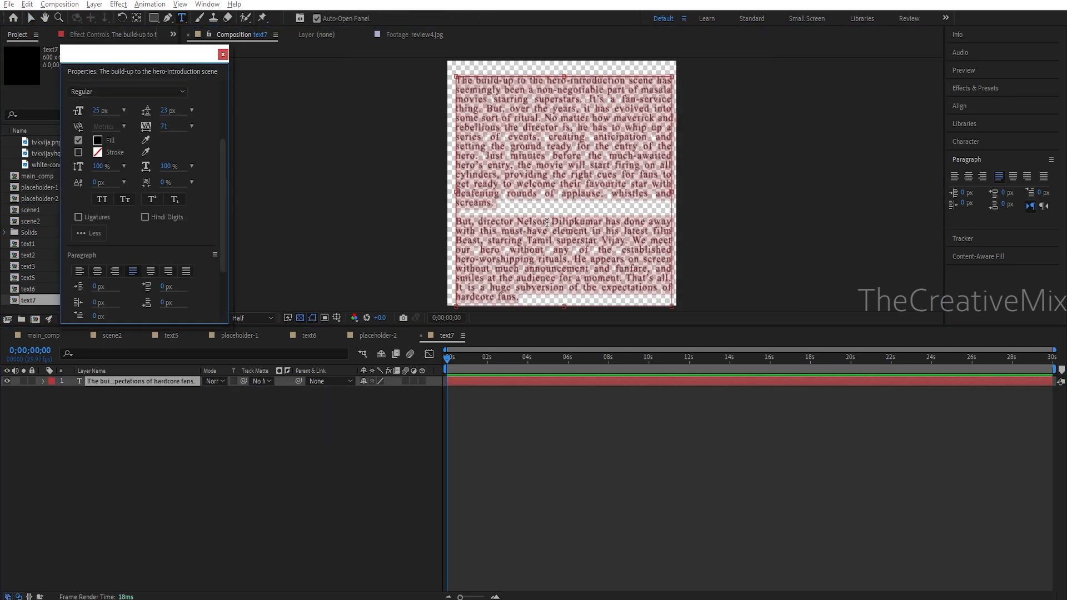
{"action": "type", "text": "But that's precisely where the film slips, slides and crashes to the ground. Terrorists 'hijack' a mall in Chennai and demand that their leader Umar Farooq is released in exchange. Veeraraghavan, who quit after a traumatic incident that led him to distrust the government agency, is in the mall along with his girlfriend Preethi (Pooja Hegde) and a few other sidekicks. Well, our man is obviously not going to sit around and wait for rescue ops.  So far, so good. Very quickly though, the film goes haywire as it tries to balance Nelson's brand of humour with the dire situation at hand. The Islamic terrorists are from 'ISS' and appear to be from Pakistan and Afghanistan. They speak to each other in fluent Hindi, and to the hostages in Tamil. They seem to be extremely talented in linguistics but downright foolhardy when it comes to planning a terror operation. Shine Tom Chacko plays one of them, and I had blood tears rolling down my cheeks seeing an actor of his calibre in such a poorly written role"}
- Delete the second paragraph, starting "So far, so good", from the text7 article
{"action": "left_click_drag", "start_coordinate": [455, 185], "coordinate": [639, 296]}
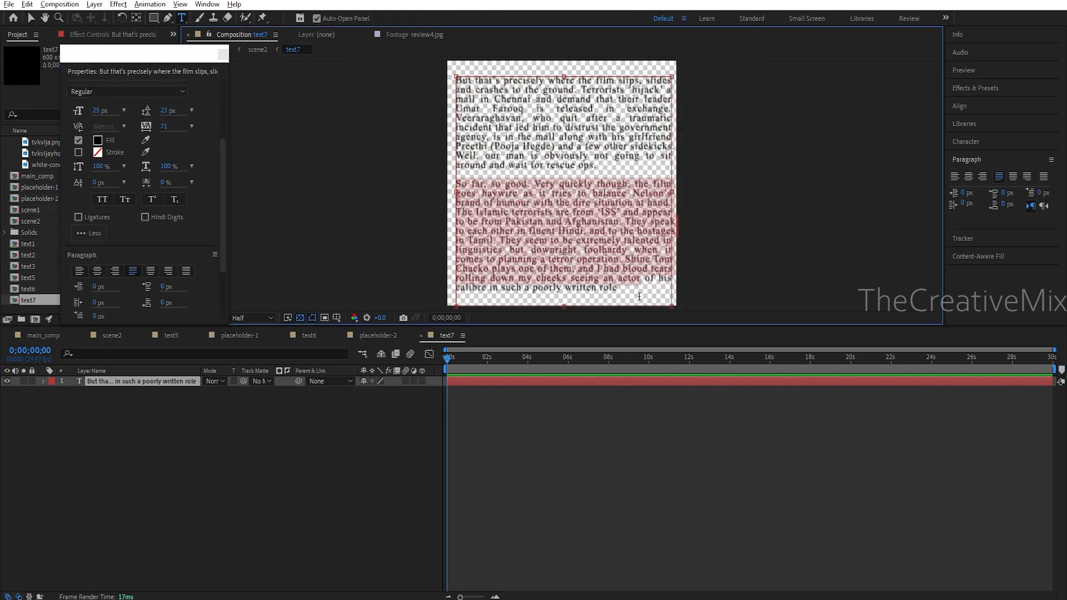
{"action": "left_click", "coordinate": [639, 296]}
{"action": "key", "text": "BackSpace"}
{"action": "left_click_drag", "start_coordinate": [657, 184], "coordinate": [432, 184]}
{"action": "key", "text": "BackSpace"}
- Add text7 above placeholder-2 in scene2 and place it directly under the portrait beside the main article
{"action": "left_click", "coordinate": [118, 337]}
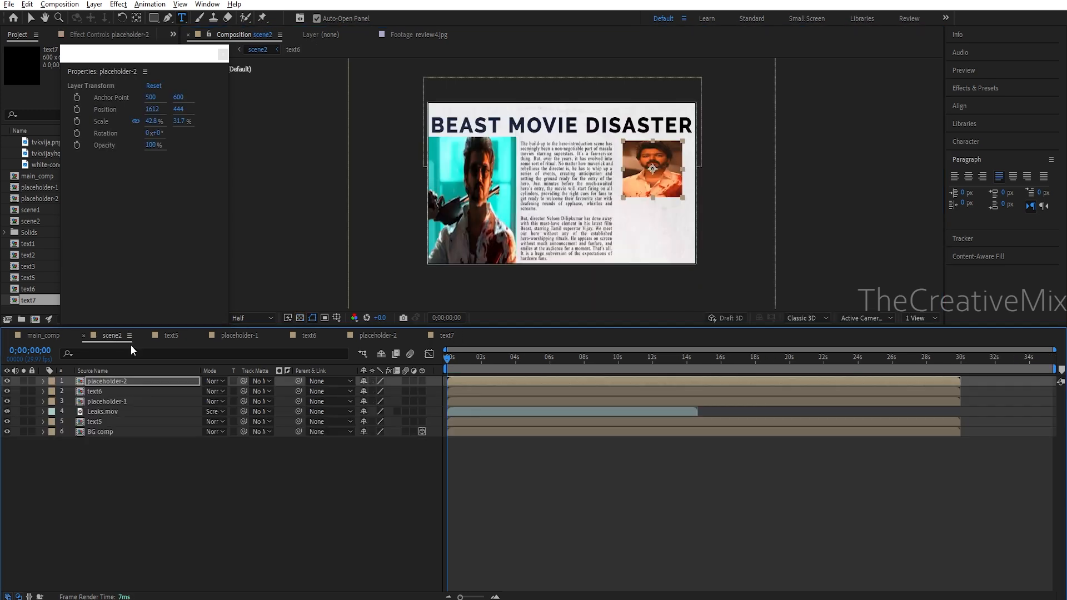
{"action": "left_click", "coordinate": [31, 18]}
{"action": "left_click_drag", "start_coordinate": [19, 301], "coordinate": [107, 377]}
{"action": "left_click_drag", "start_coordinate": [551, 194], "coordinate": [638, 240]}
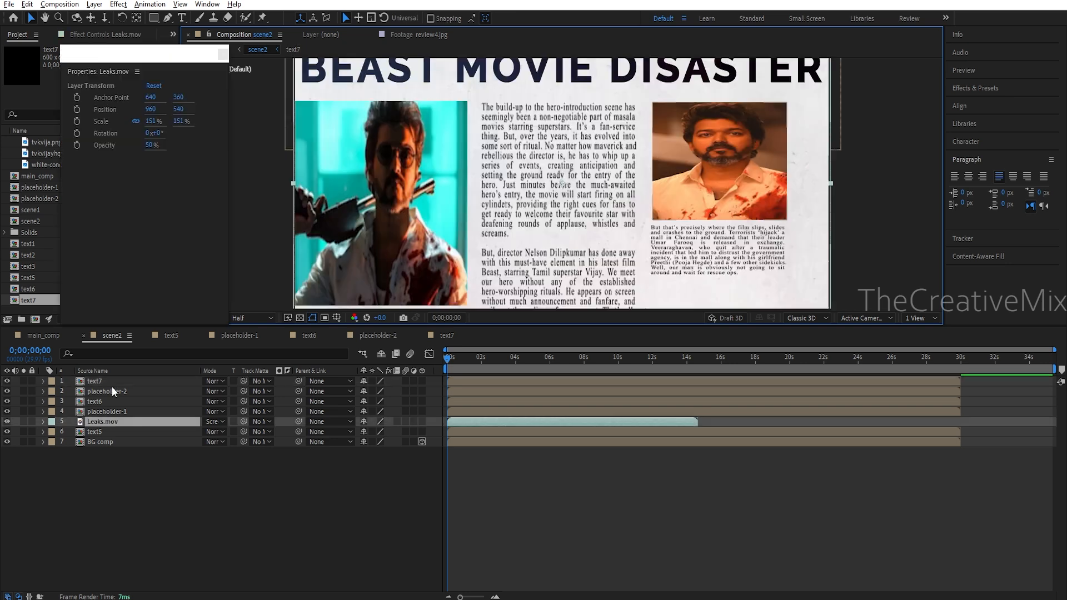
- Fine-tune the size and position of placeholder-2 in scene2 so it lines up with the article below it
{"action": "left_click", "coordinate": [113, 391]}
{"action": "left_click", "coordinate": [704, 183]}
{"action": "left_click_drag", "start_coordinate": [703, 179], "coordinate": [705, 179]}
{"action": "left_click_drag", "start_coordinate": [789, 221], "coordinate": [748, 246]}
{"action": "left_click", "coordinate": [742, 242]}
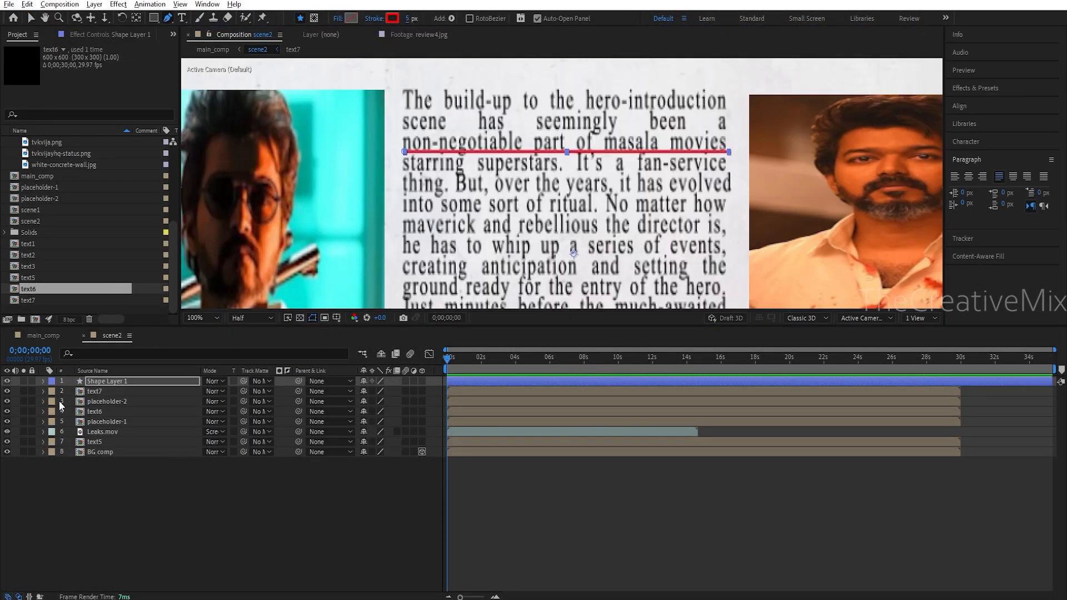
- Add Trim Paths to the red underline in Shape Layer 1 and keyframe its End at 0% at the composition start
{"action": "left_click", "coordinate": [43, 381]}
{"action": "left_click", "coordinate": [427, 391]}
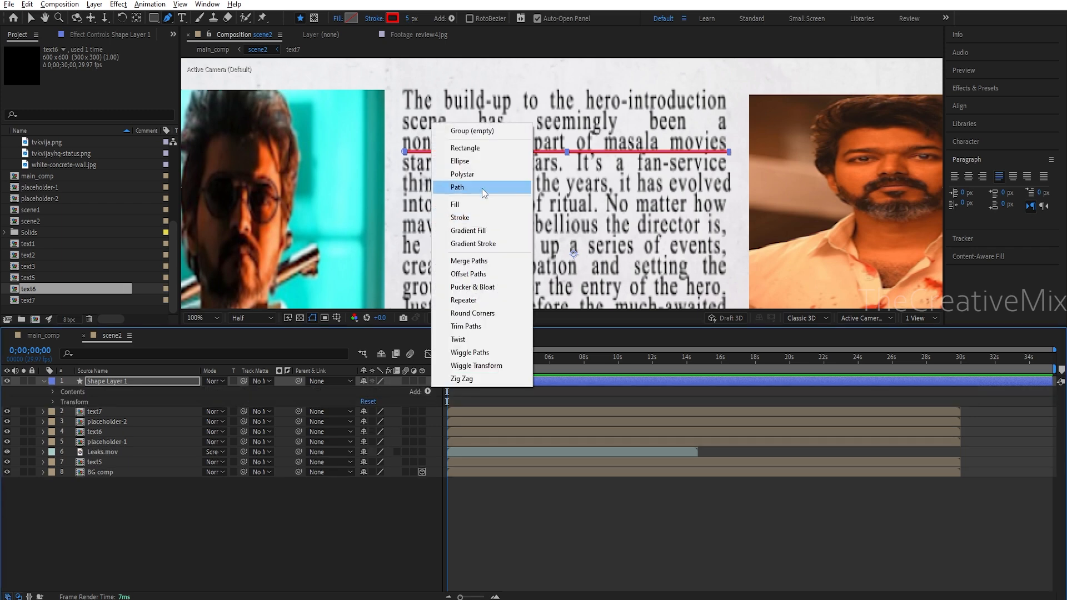
{"action": "left_click", "coordinate": [466, 326]}
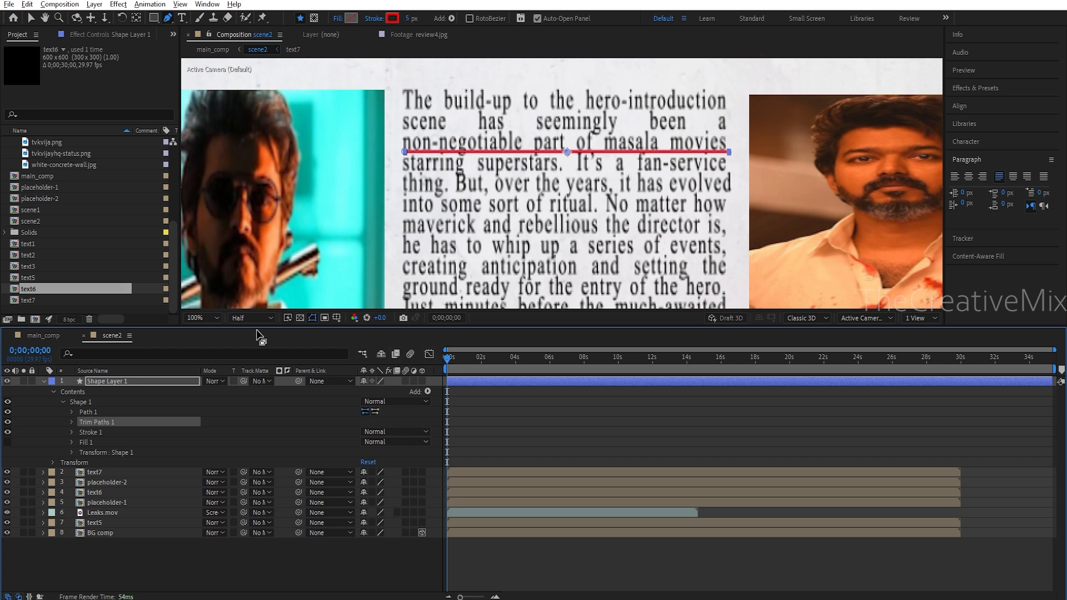
{"action": "left_click", "coordinate": [71, 422]}
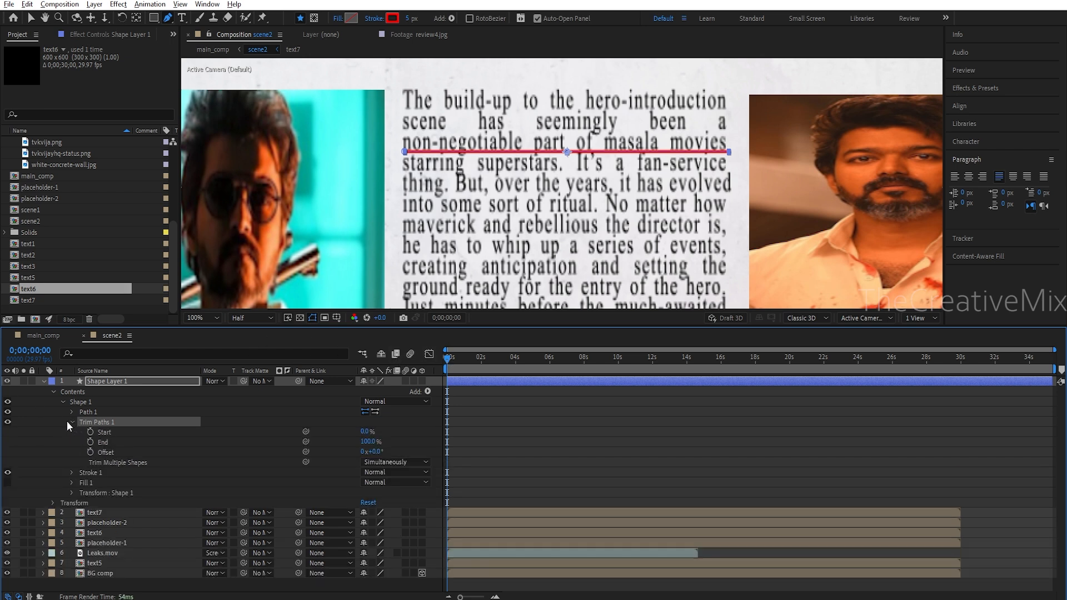
{"action": "left_click", "coordinate": [91, 441]}
{"action": "left_click", "coordinate": [368, 441]}
{"action": "type", "text": "0"}
{"action": "key", "text": "Return"}
- Keyframe the underline's Trim Paths End at 100% at 0;00;02;16 and set its Line Cap to Round Cap
{"action": "left_click", "coordinate": [489, 361]}
{"action": "left_click_drag", "start_coordinate": [493, 364], "coordinate": [491, 364]}
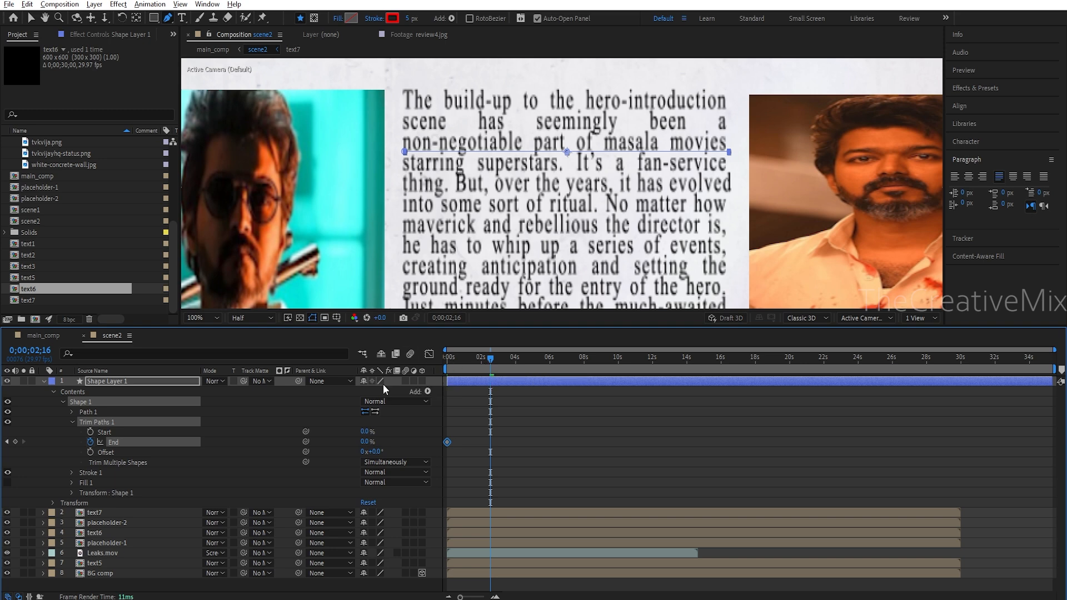
{"action": "left_click", "coordinate": [365, 441]}
{"action": "key", "text": "Return"}
{"action": "key", "text": "ctrl+f"}
{"action": "type", "text": "lin"}
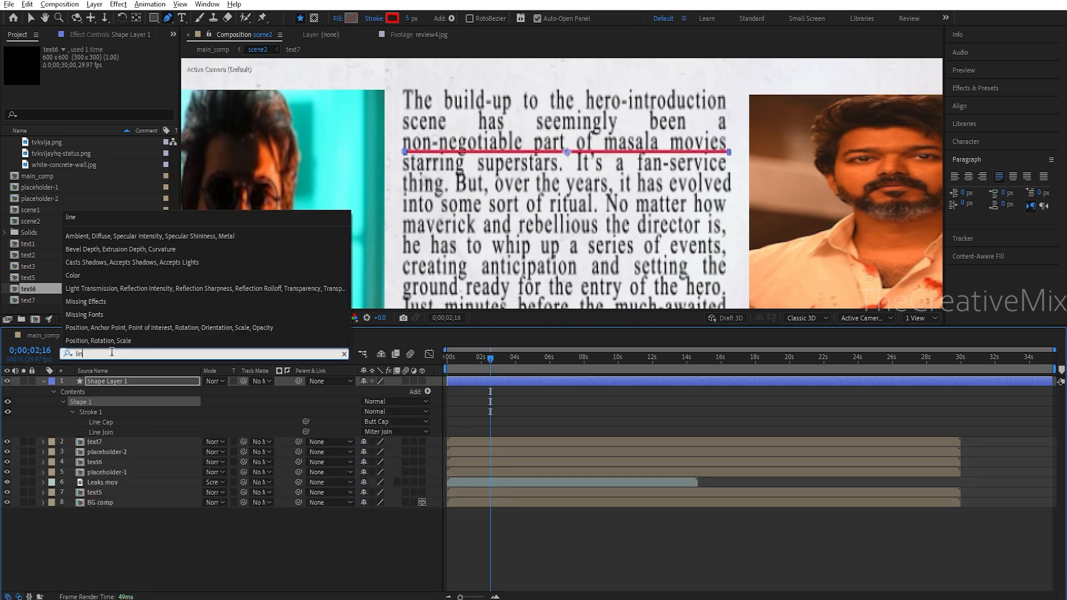
{"action": "left_click", "coordinate": [386, 422]}
{"action": "left_click", "coordinate": [399, 448]}
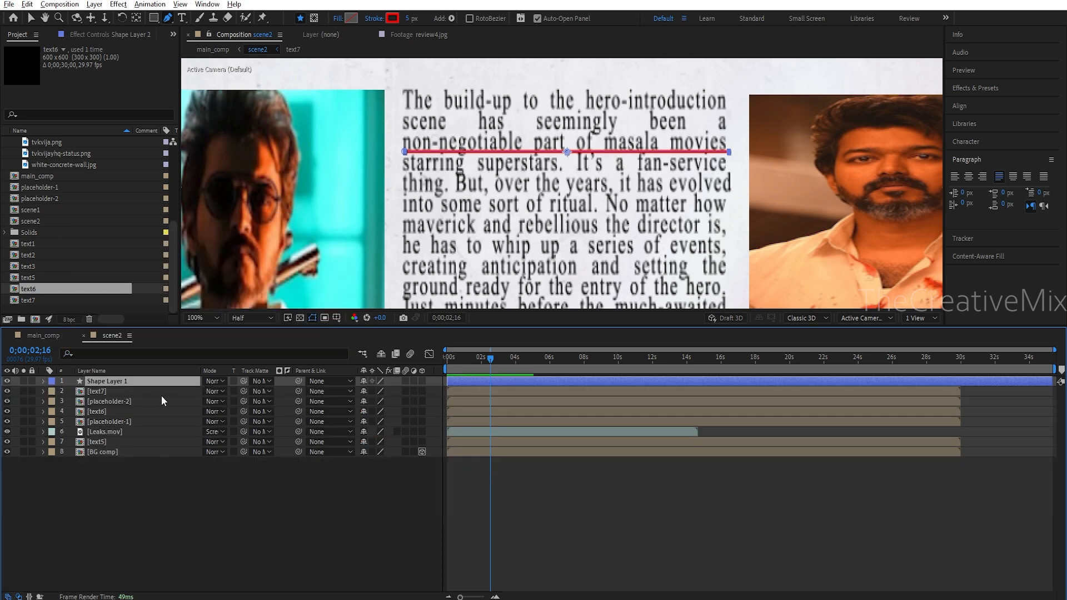
- Duplicate the red underline twice and place the copies beneath the next two lines of the text6 article
{"action": "key", "text": "ctrl+d"}
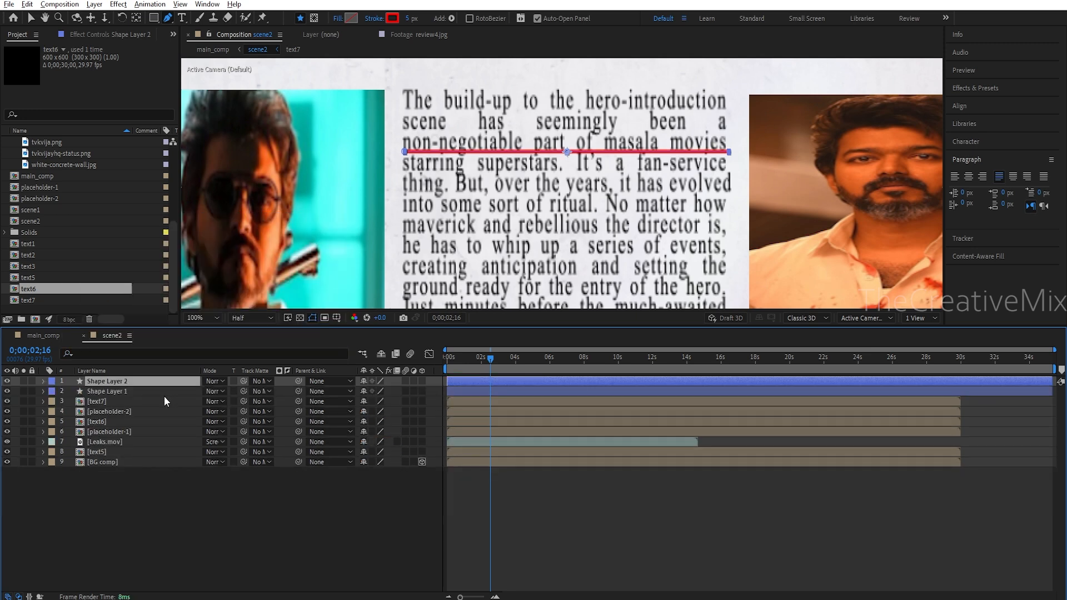
{"action": "left_click", "coordinate": [30, 18]}
{"action": "left_click_drag", "start_coordinate": [565, 152], "coordinate": [567, 174]}
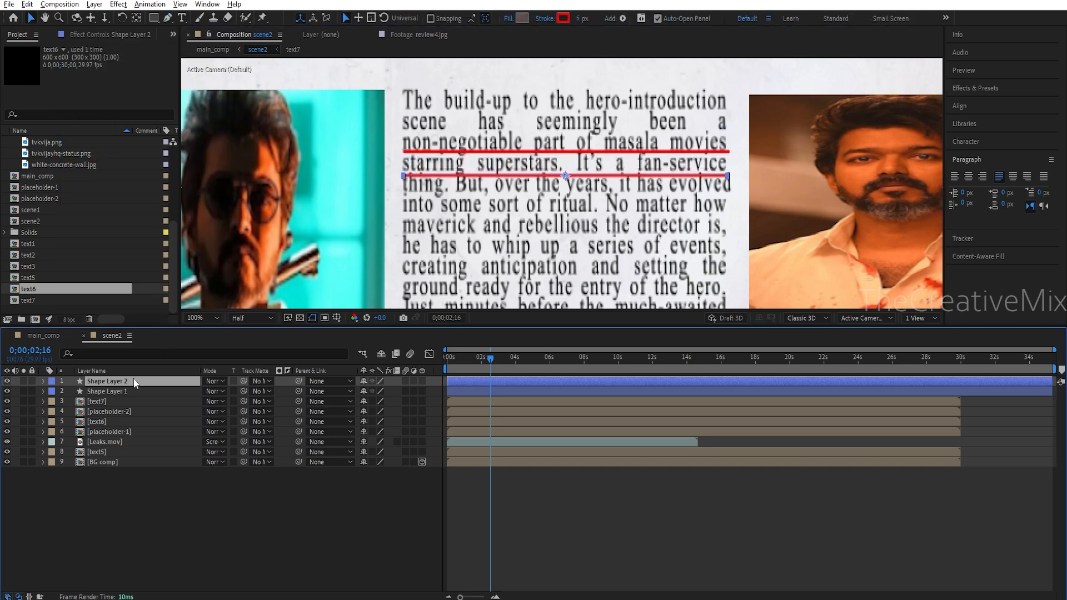
{"action": "key", "text": "ctrl+d"}
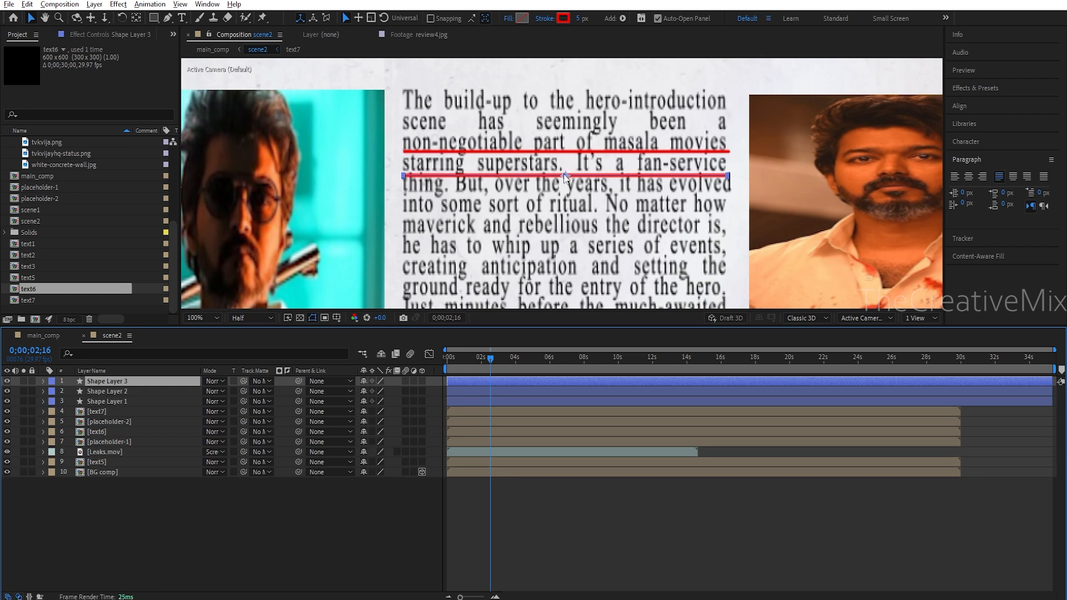
{"action": "left_click_drag", "start_coordinate": [563, 175], "coordinate": [565, 197]}
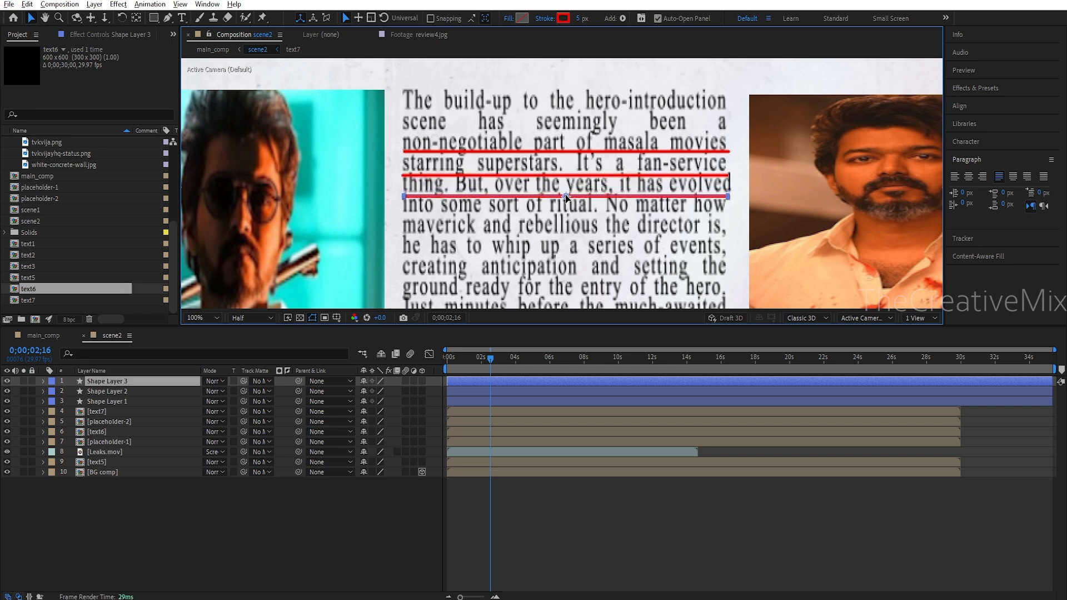
- Align the three red underline layers to one another by their horizontal centers
{"action": "left_click", "coordinate": [125, 400], "text": "ctrl"}
{"action": "left_click", "coordinate": [131, 392], "text": "ctrl"}
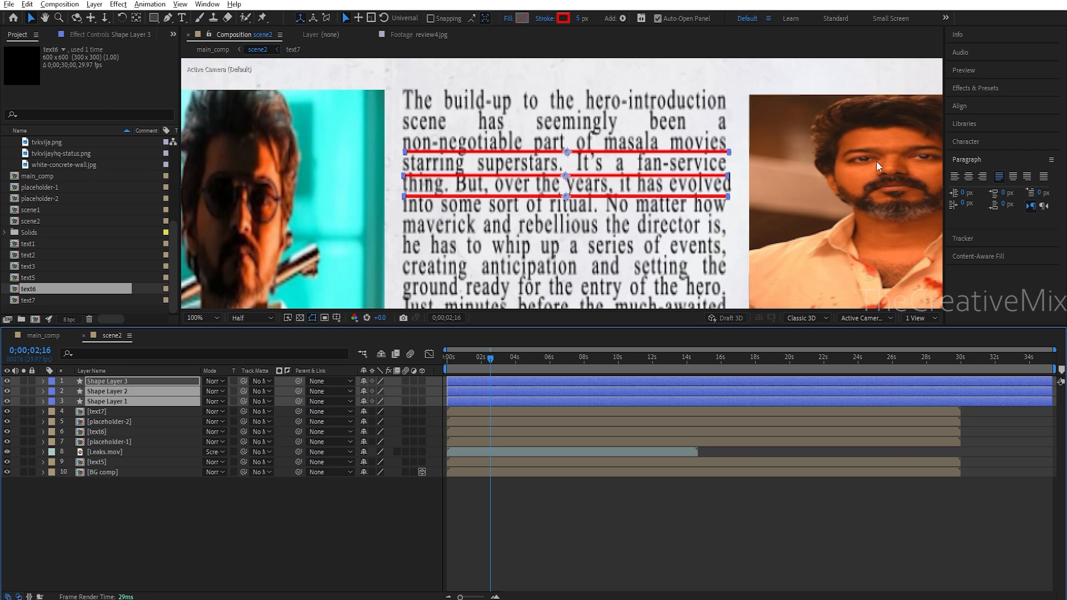
{"action": "left_click", "coordinate": [973, 106]}
{"action": "left_click", "coordinate": [975, 136]}
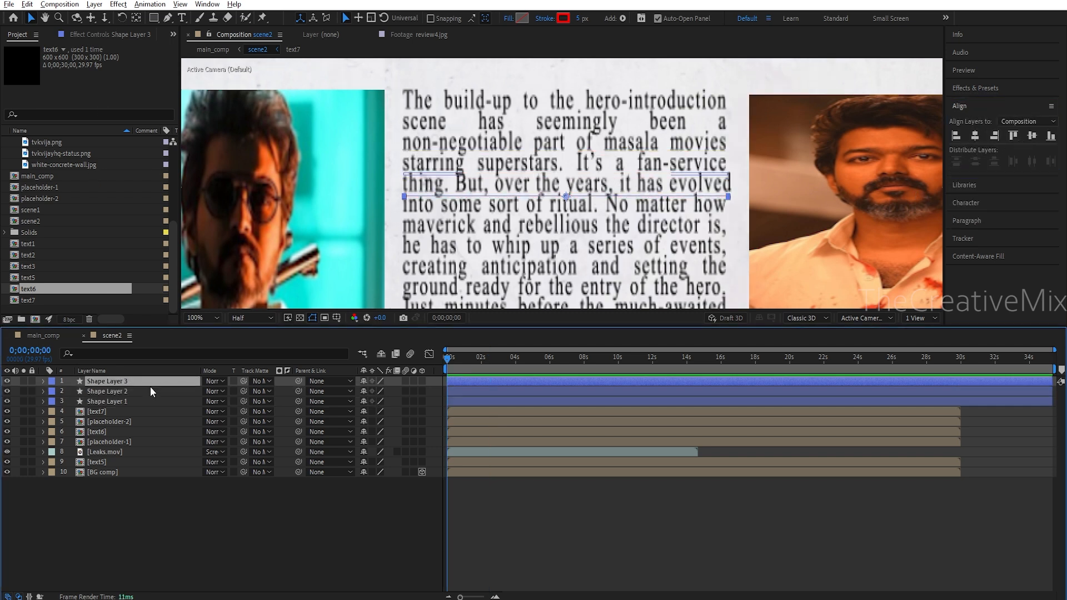
- Duplicate the third underline and place the copy beneath the line "into some sort of ritual", checking all four along the timeline
{"action": "key", "text": "ctrl+d"}
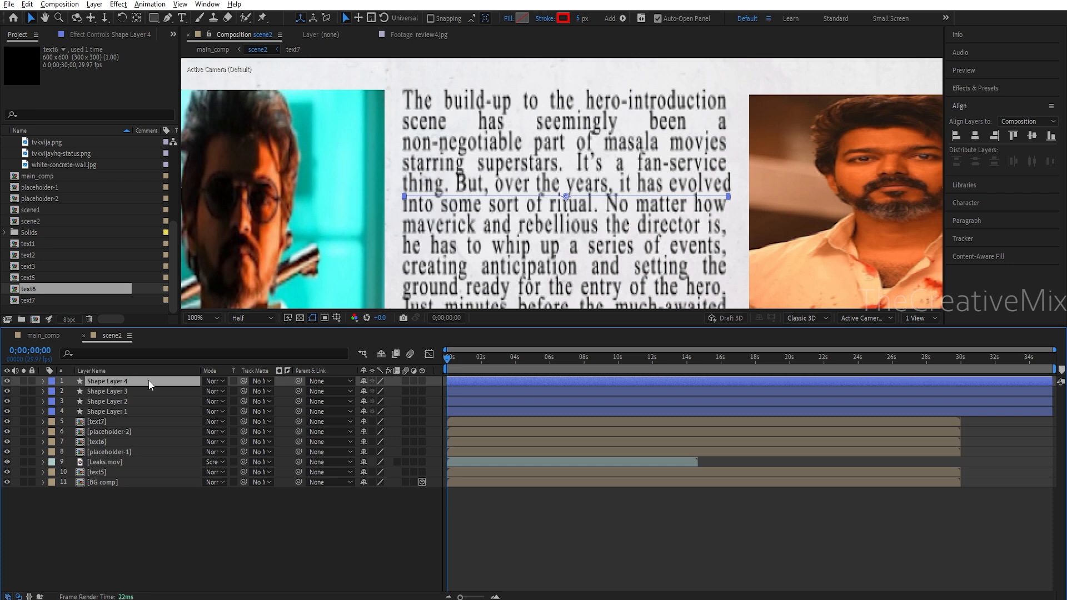
{"action": "left_click_drag", "start_coordinate": [567, 197], "coordinate": [567, 218]}
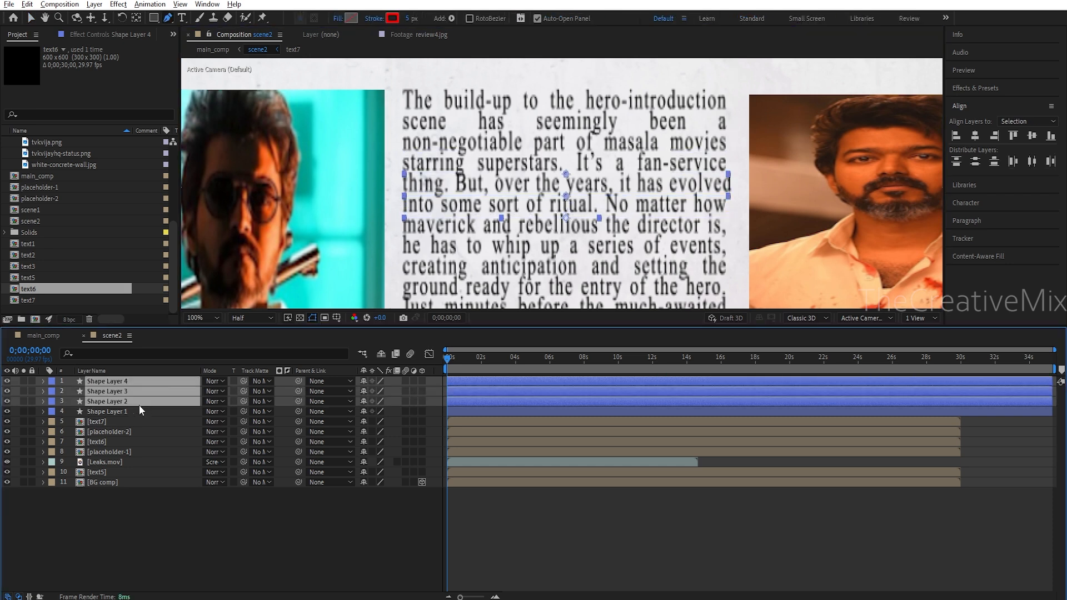
{"action": "left_click", "coordinate": [139, 411], "text": "ctrl"}
{"action": "left_click_drag", "start_coordinate": [459, 367], "coordinate": [539, 367]}
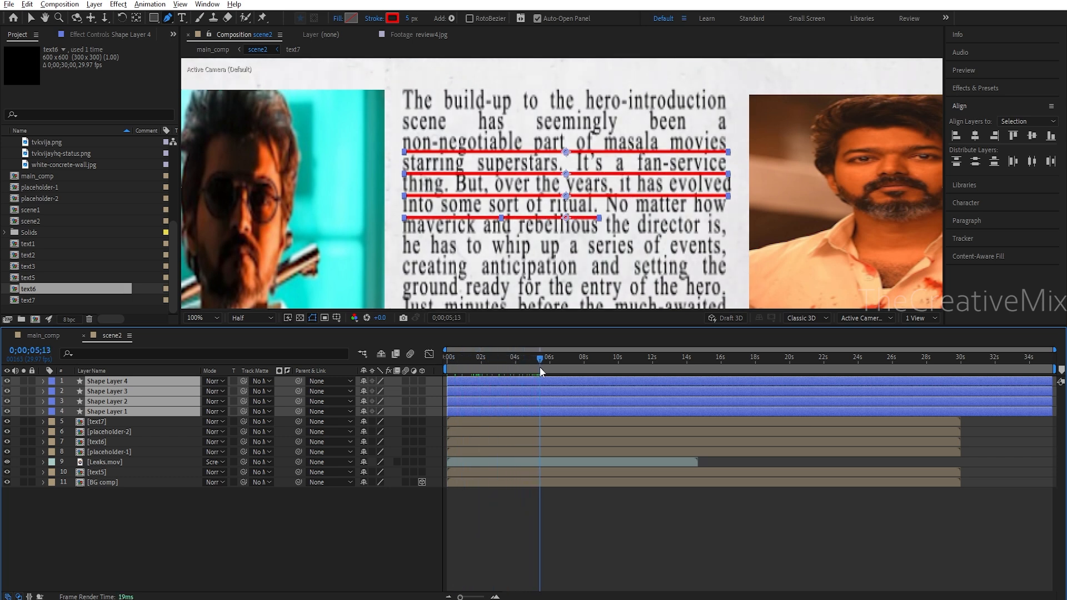
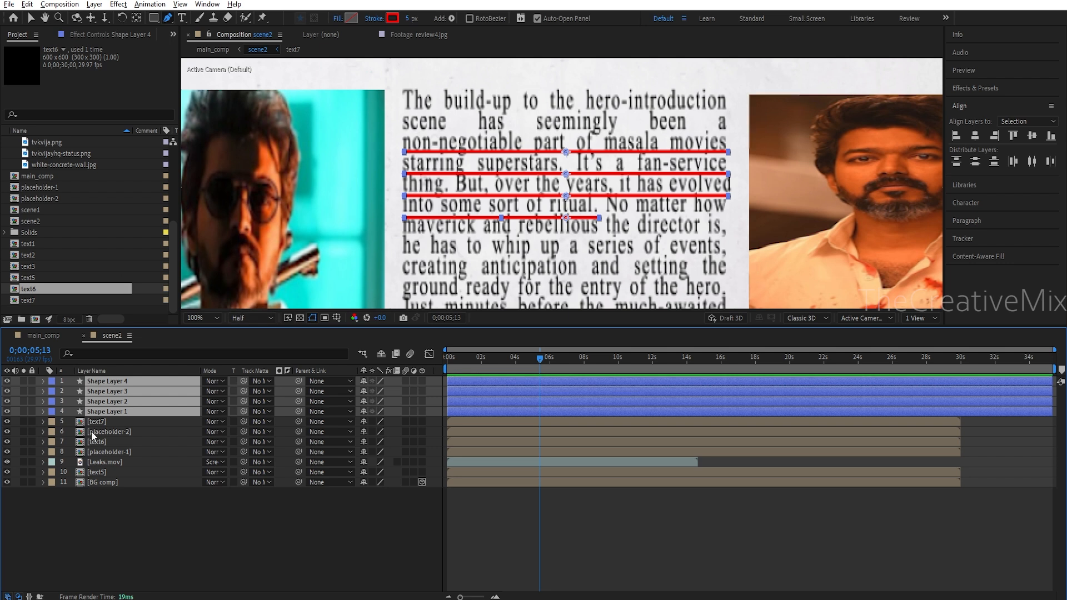
- Stagger Shape Layers 2, 3 and 4 in time so the underlines draw one after another, with Shape Layer 4 starting at 0;00;08;00
{"action": "left_click", "coordinate": [143, 412]}
{"action": "left_click_drag", "start_coordinate": [532, 359], "coordinate": [470, 359]}
{"action": "left_click_drag", "start_coordinate": [492, 398], "coordinate": [575, 407]}
{"action": "mouse_move", "coordinate": [472, 358]}
{"action": "left_mouse_down"}
{"action": "mouse_move", "coordinate": [515, 358]}
{"action": "mouse_move", "coordinate": [628, 390]}
{"action": "mouse_move", "coordinate": [590, 391]}
{"action": "mouse_move", "coordinate": [605, 381]}
{"action": "mouse_move", "coordinate": [710, 381]}
{"action": "left_mouse_up"}
{"action": "left_click", "coordinate": [523, 399]}
{"action": "left_click", "coordinate": [525, 397]}
{"action": "key", "text": "space"}
{"action": "key", "text": "space"}
{"action": "key", "text": "space"}
{"action": "key", "text": "space"}
{"action": "key", "text": "space"}
{"action": "key", "text": "space"}
{"action": "key", "text": "space"}
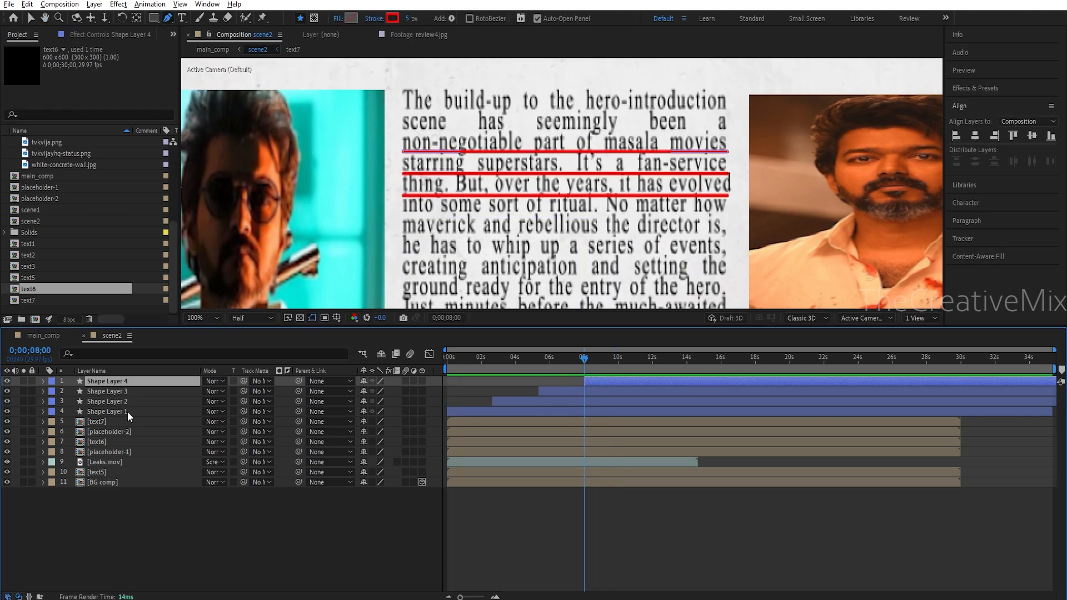
- Duplicate all four underline layers together and move the copies onto the text7 article below the portrait
{"action": "left_click", "coordinate": [129, 412], "text": "ctrl"}
{"action": "left_click", "coordinate": [131, 401], "text": "ctrl"}
{"action": "left_click", "coordinate": [130, 392], "text": "ctrl"}
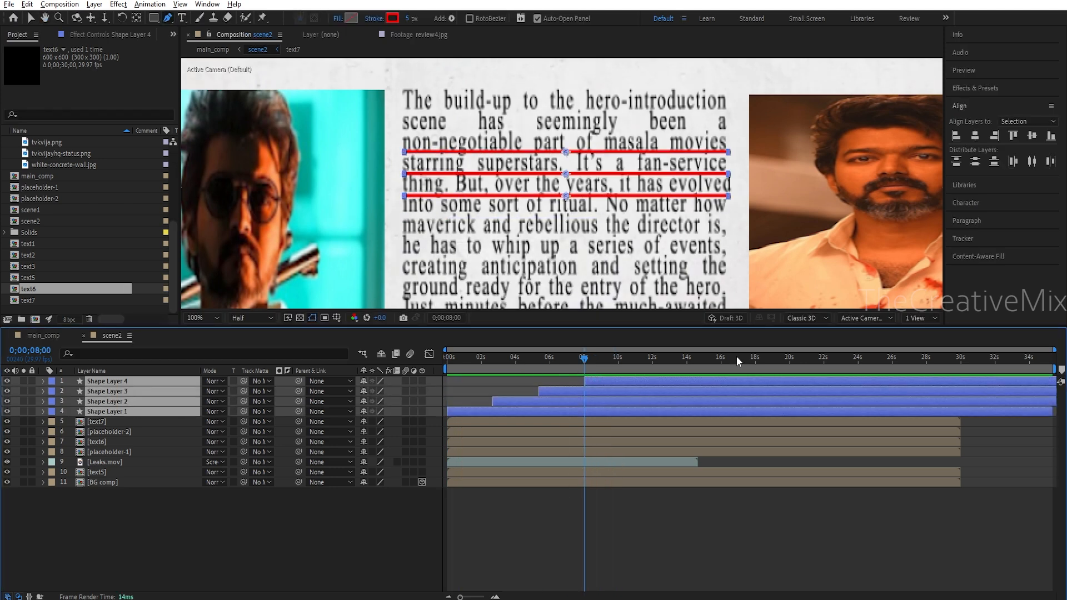
{"action": "scroll", "coordinate": [756, 253], "scroll_direction": "down", "scroll_amount": 4}
{"action": "key", "text": "ctrl+d"}
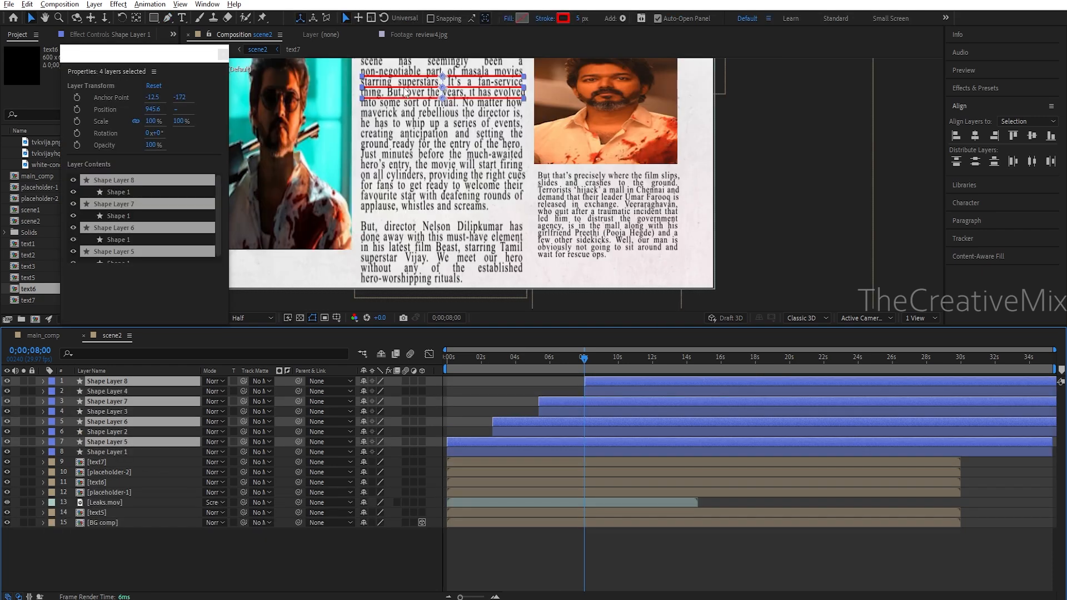
{"action": "left_click_drag", "start_coordinate": [403, 87], "coordinate": [573, 192]}
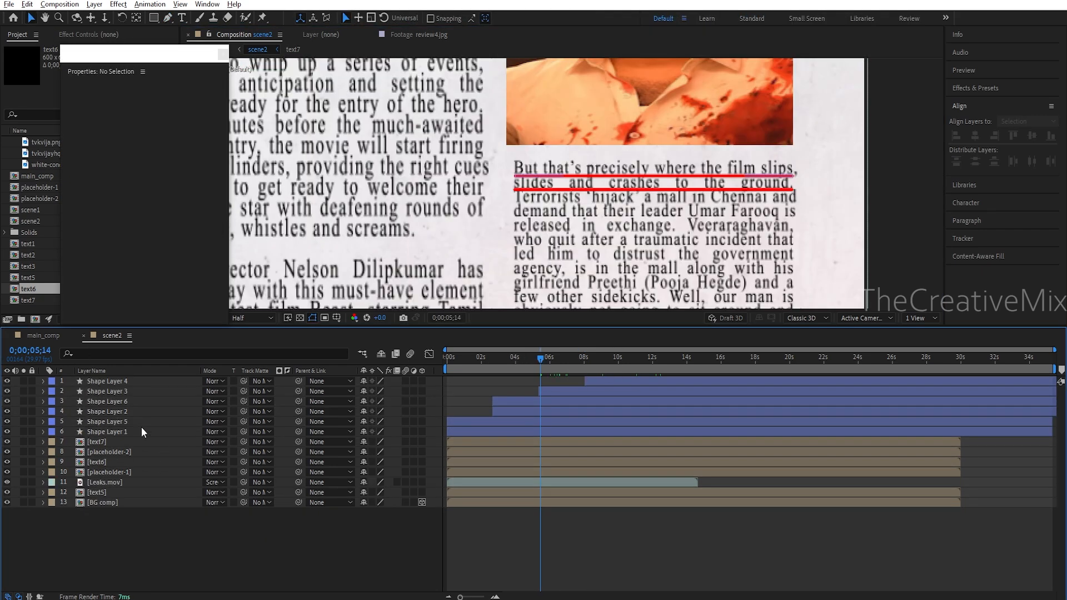
- Move Shape Layers 5 and 6 to the top of the stack and shift them in time to follow Shape Layer 4
{"action": "left_click", "coordinate": [137, 401]}
{"action": "left_click_drag", "start_coordinate": [129, 401], "coordinate": [130, 386]}
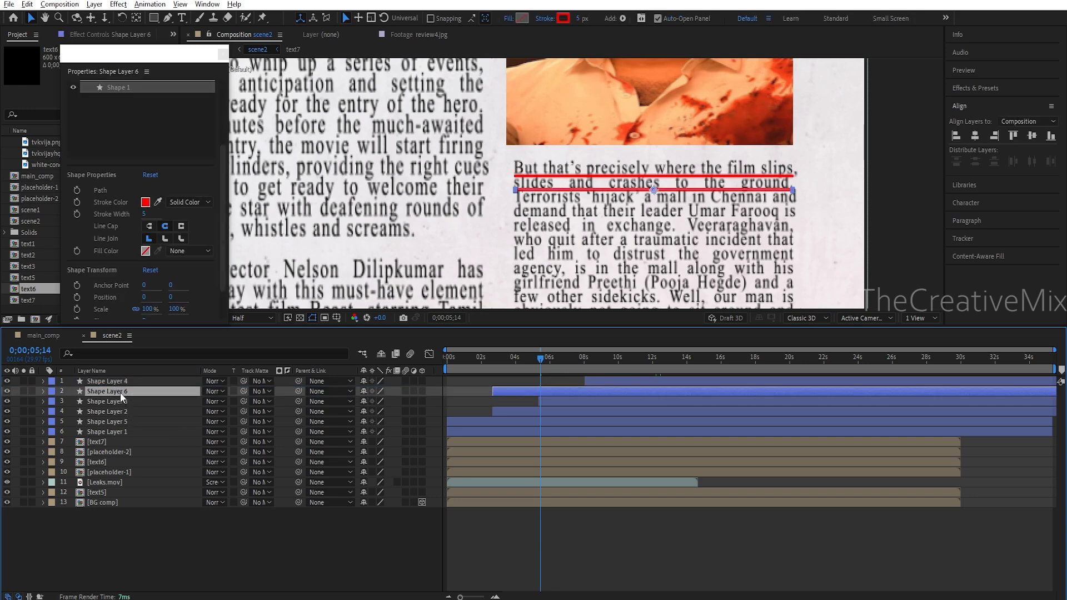
{"action": "left_click_drag", "start_coordinate": [123, 389], "coordinate": [125, 378]}
{"action": "left_click_drag", "start_coordinate": [127, 423], "coordinate": [127, 389]}
{"action": "key", "text": "comma"}
{"action": "left_click", "coordinate": [625, 382], "text": "shift"}
{"action": "left_click_drag", "start_coordinate": [625, 382], "coordinate": [719, 381]}
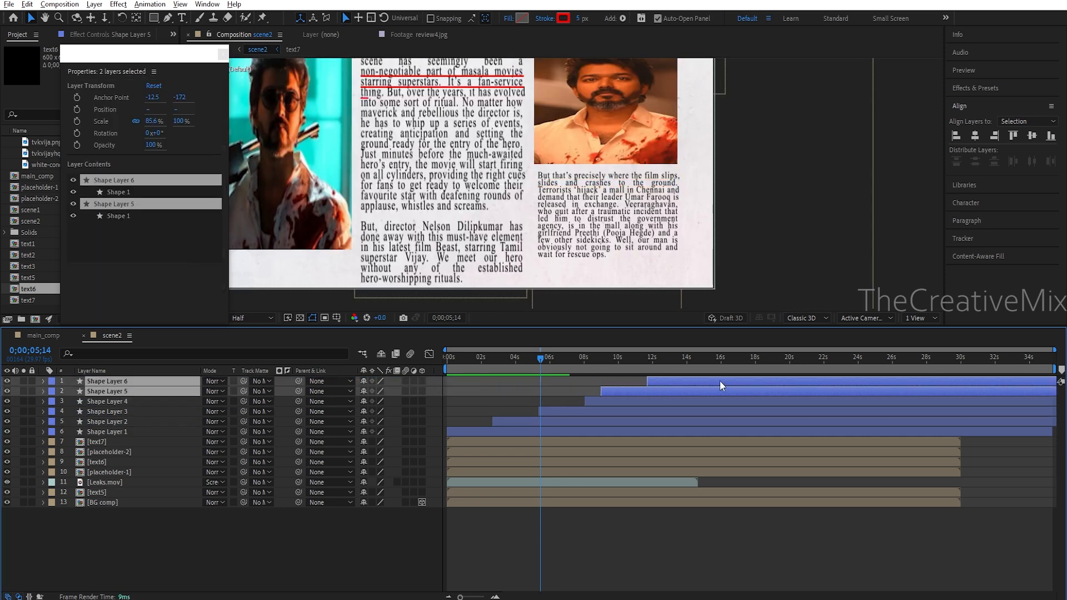
{"action": "left_click", "coordinate": [145, 389]}
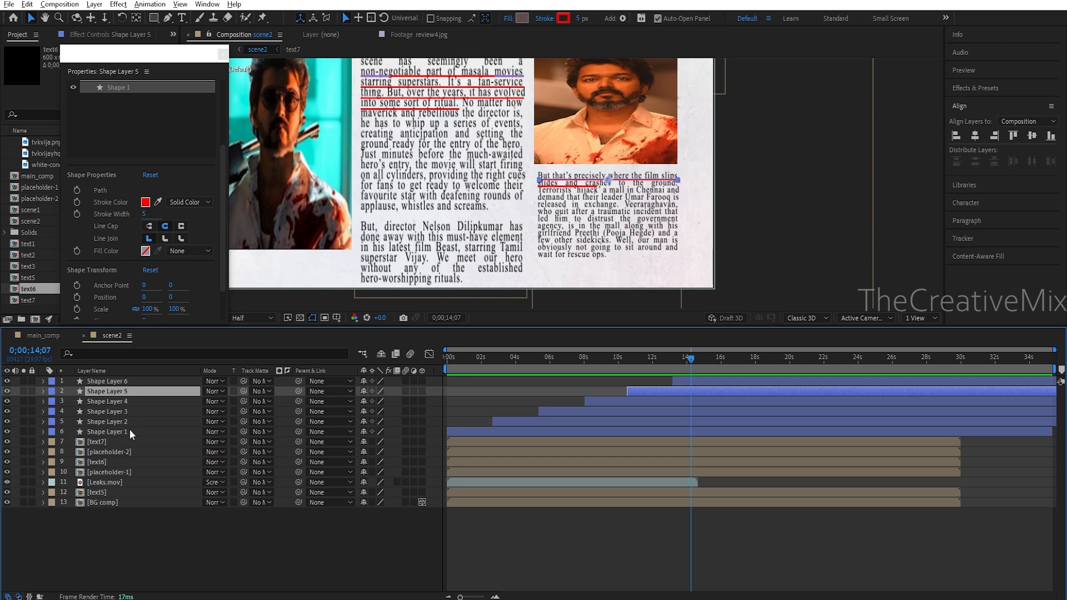
- Turn on the 3D switch for the six underline layers and all remaining layers in scene2
{"action": "left_click", "coordinate": [128, 431]}
{"action": "left_click", "coordinate": [137, 384], "text": "shift"}
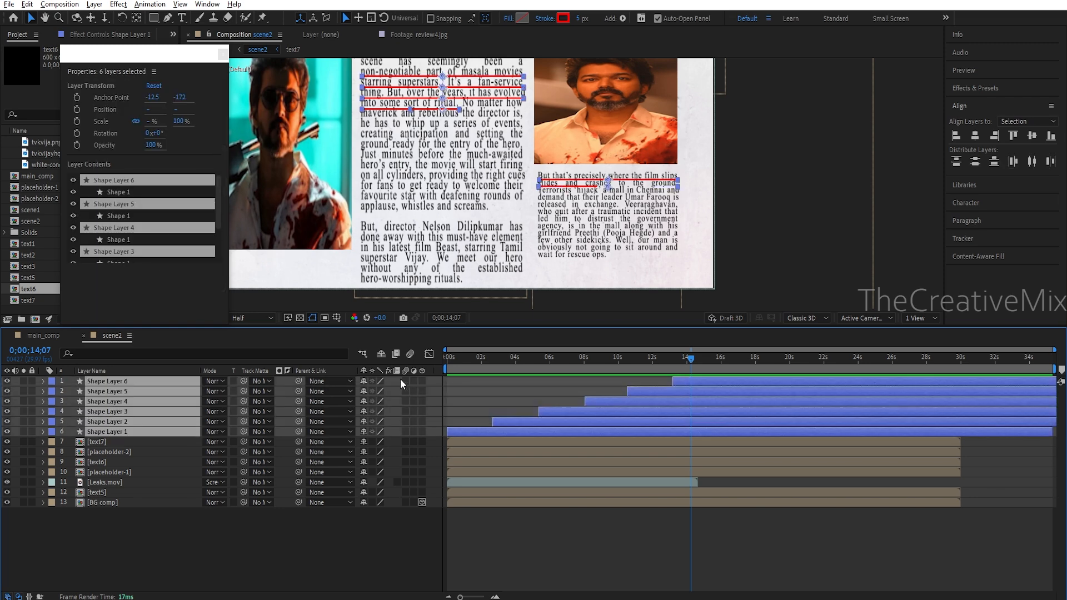
{"action": "left_click", "coordinate": [424, 431]}
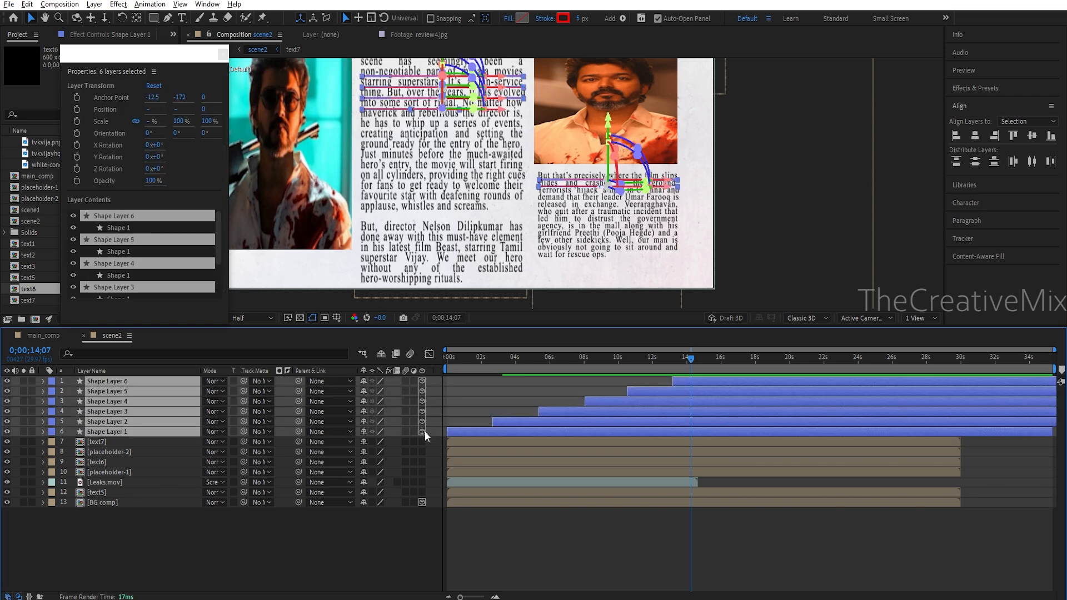
{"action": "left_click", "coordinate": [252, 552]}
{"action": "key", "text": "ctrl+a"}
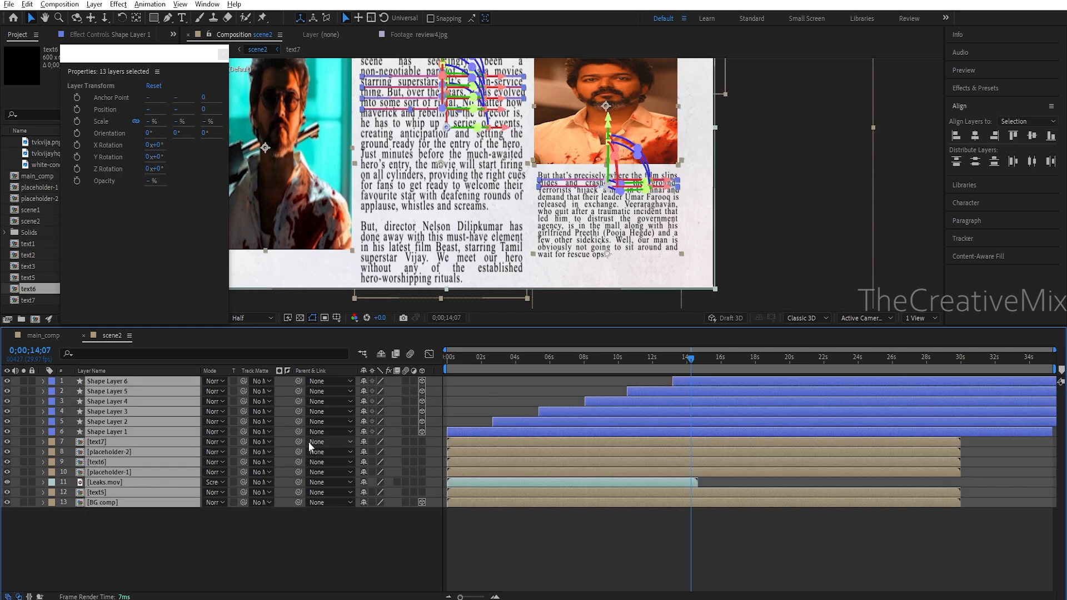
{"action": "left_click", "coordinate": [424, 442]}
{"action": "left_click", "coordinate": [245, 536]}
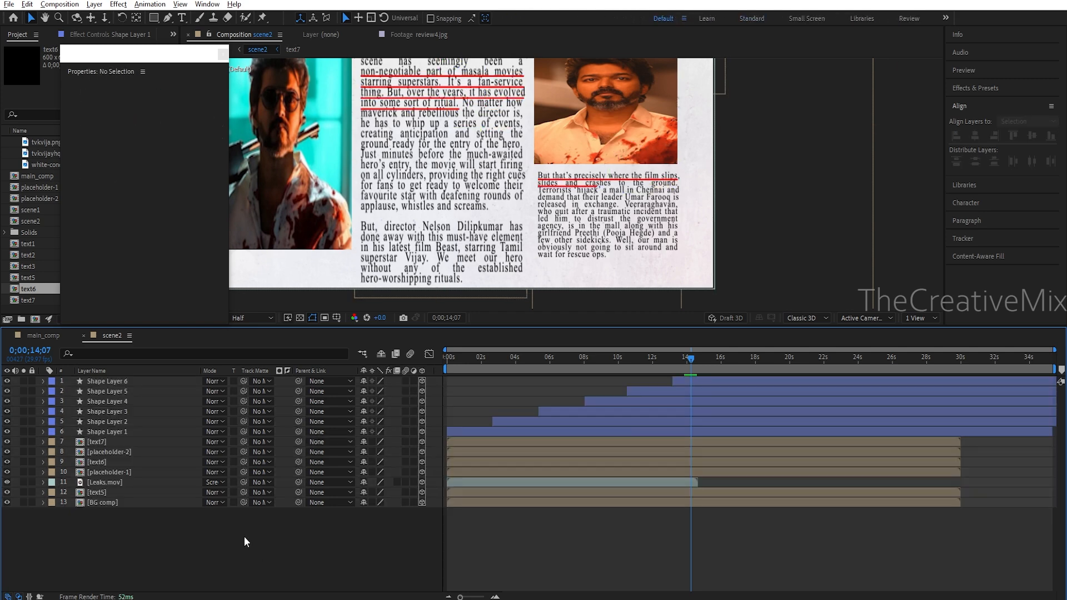
- Add a new camera and a null object to scene2
{"action": "right_click", "coordinate": [244, 536]}
{"action": "mouse_move", "coordinate": [308, 392]}
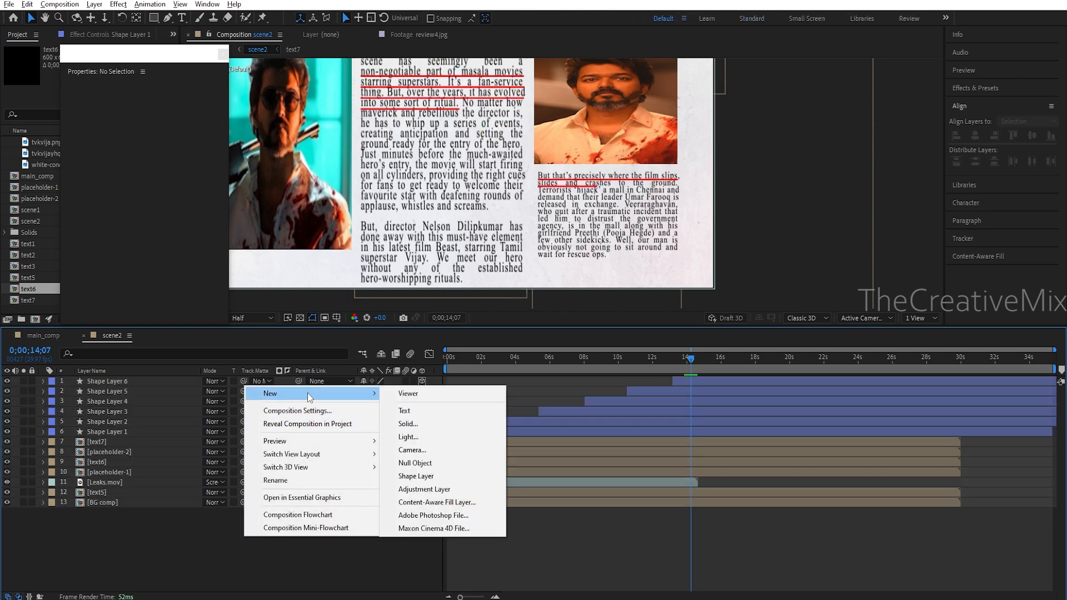
{"action": "left_click", "coordinate": [442, 450]}
{"action": "key", "text": "Return"}
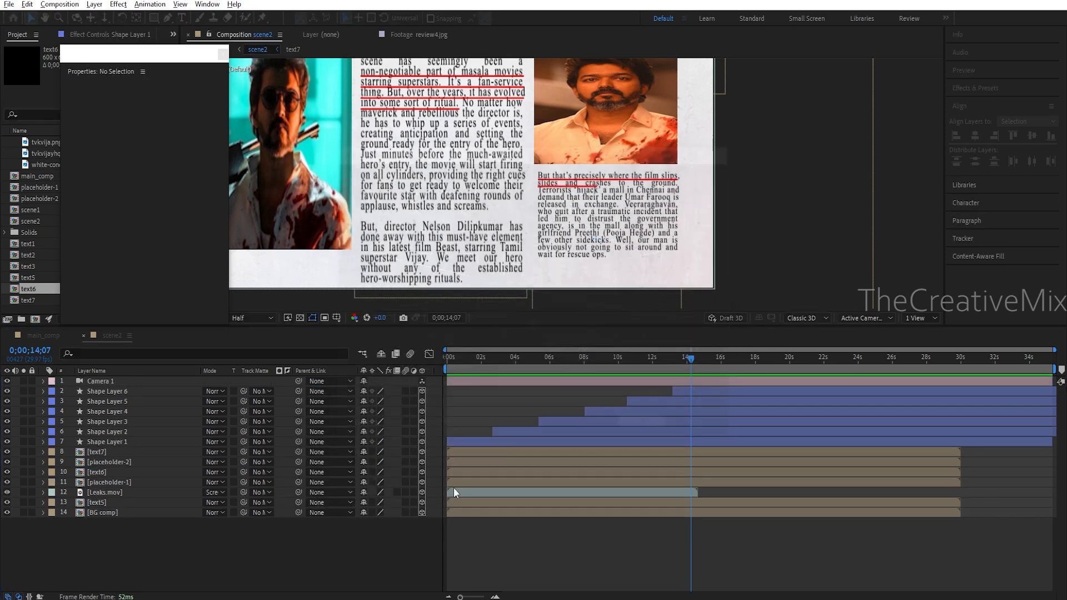
{"action": "right_click", "coordinate": [314, 555]}
{"action": "mouse_move", "coordinate": [369, 412]}
{"action": "left_click", "coordinate": [478, 481]}
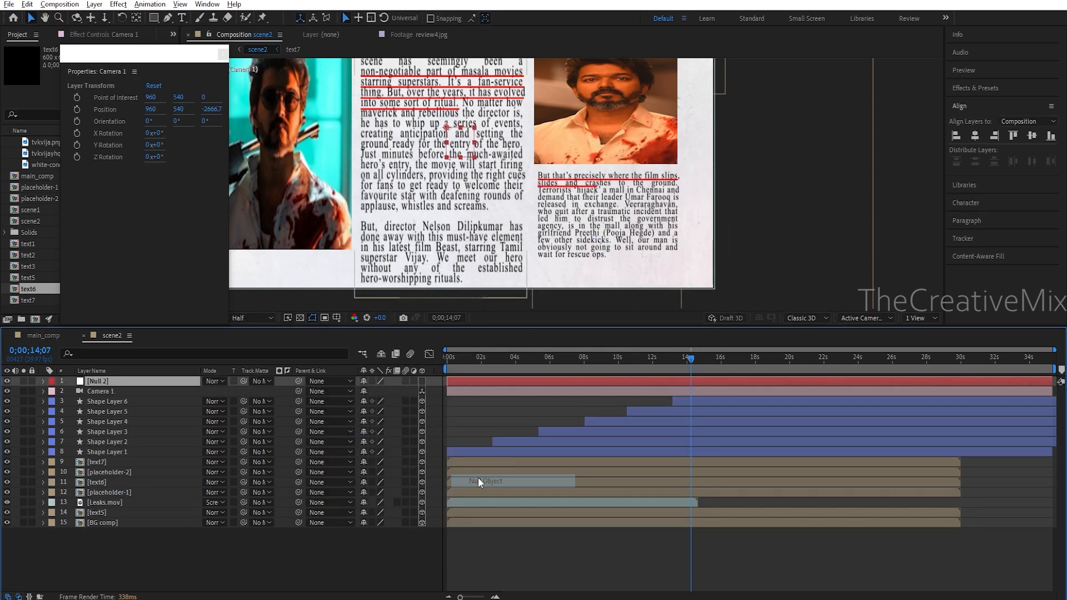
- Turn on the 3D switch for Null 2 and parent Camera 1 to it
{"action": "left_click", "coordinate": [422, 381]}
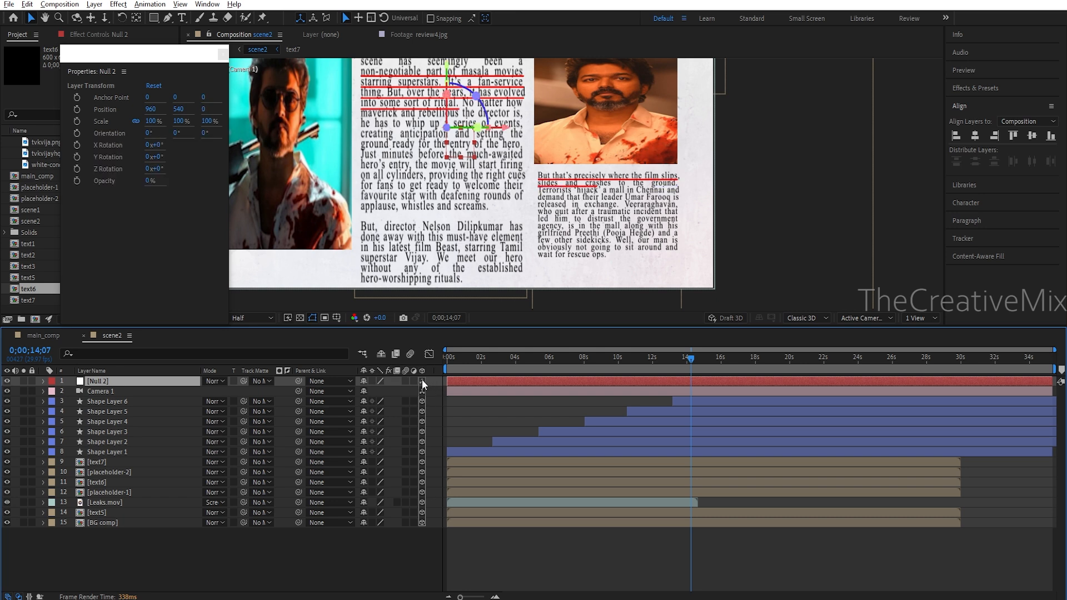
{"action": "left_click_drag", "start_coordinate": [299, 391], "coordinate": [157, 379]}
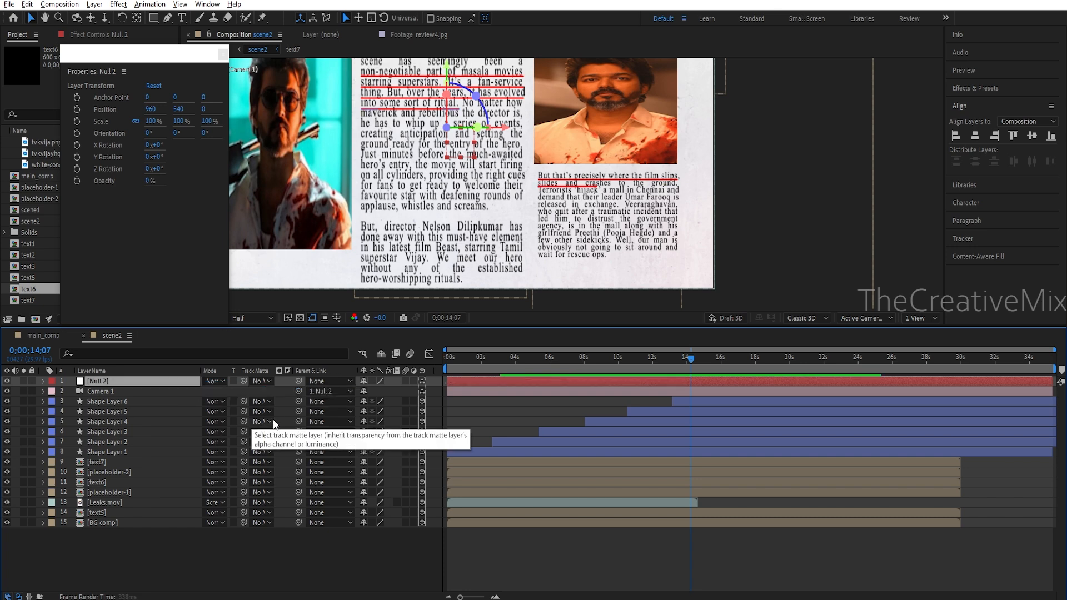
- Set Camera 1's Focus Distance to about 3009.7 pixels in its camera options
{"action": "left_click", "coordinate": [43, 391]}
{"action": "left_click", "coordinate": [53, 401]}
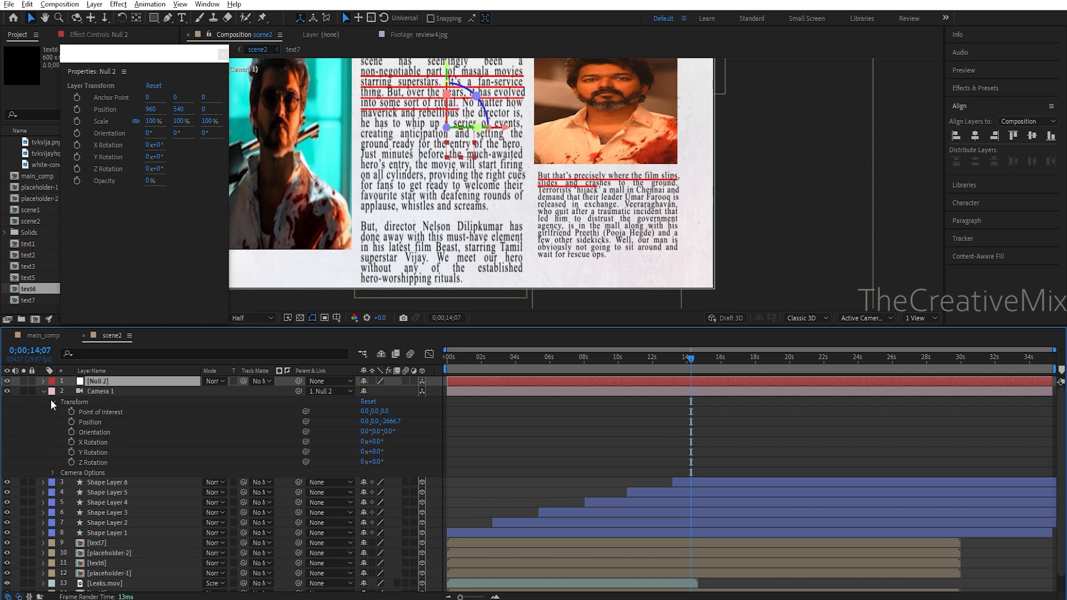
{"action": "left_click", "coordinate": [51, 401]}
{"action": "left_click", "coordinate": [53, 411]}
{"action": "left_click", "coordinate": [114, 441]}
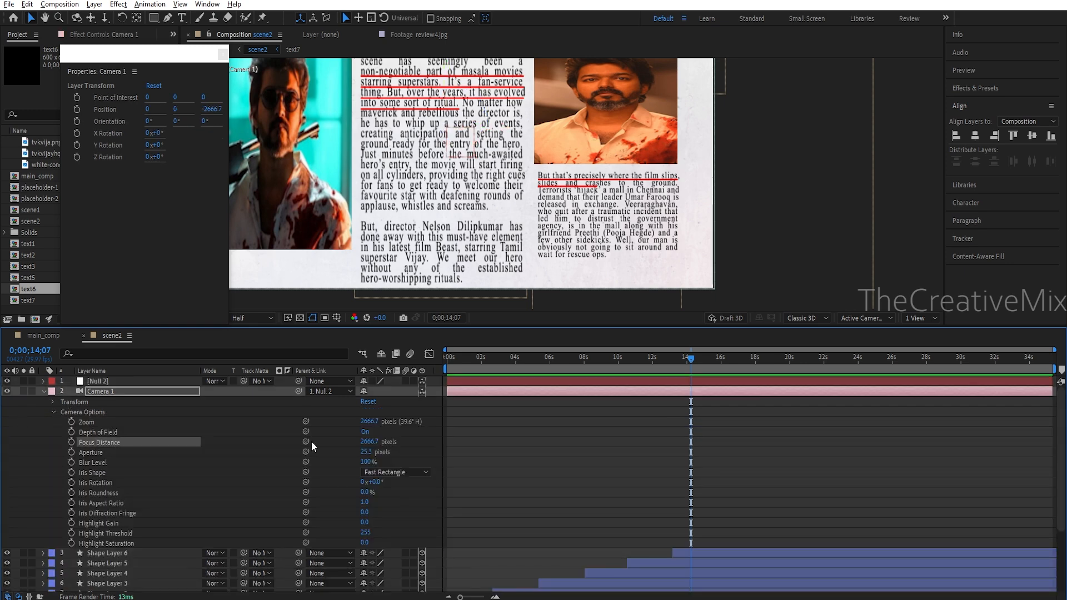
{"action": "left_click_drag", "start_coordinate": [369, 441], "coordinate": [529, 456]}
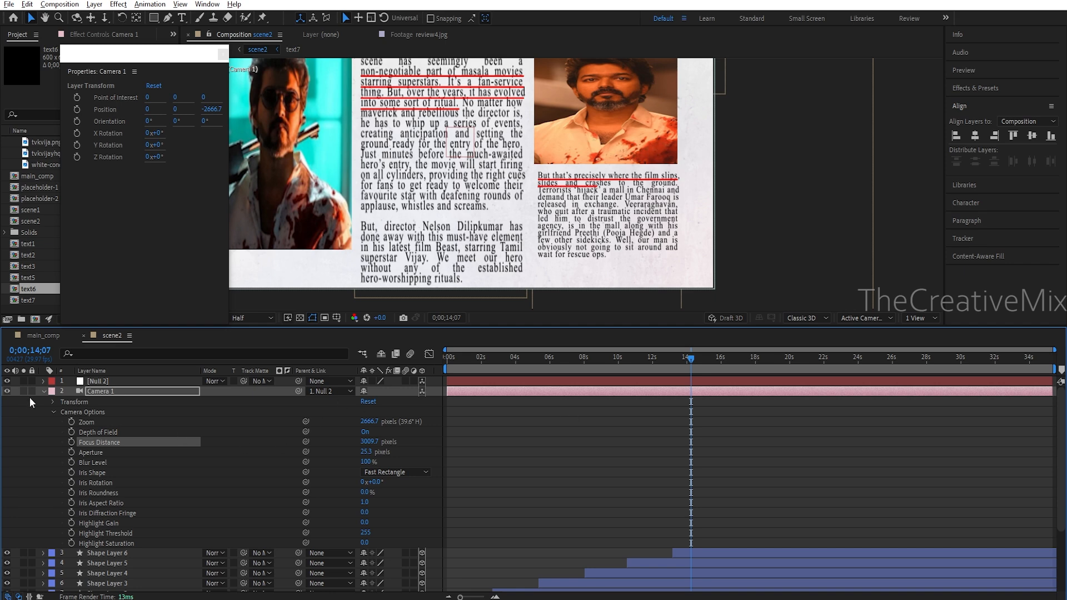
{"action": "left_click", "coordinate": [44, 391]}
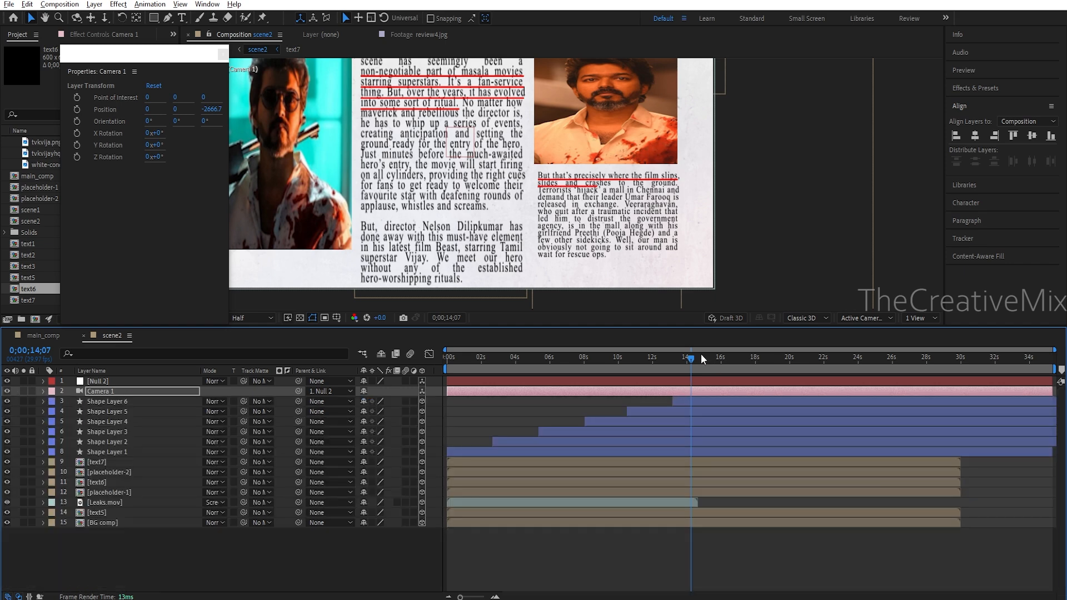
- Start keyframing Null 2's Position and X, Y and Z Rotation at the beginning of scene2
{"action": "left_click", "coordinate": [88, 378]}
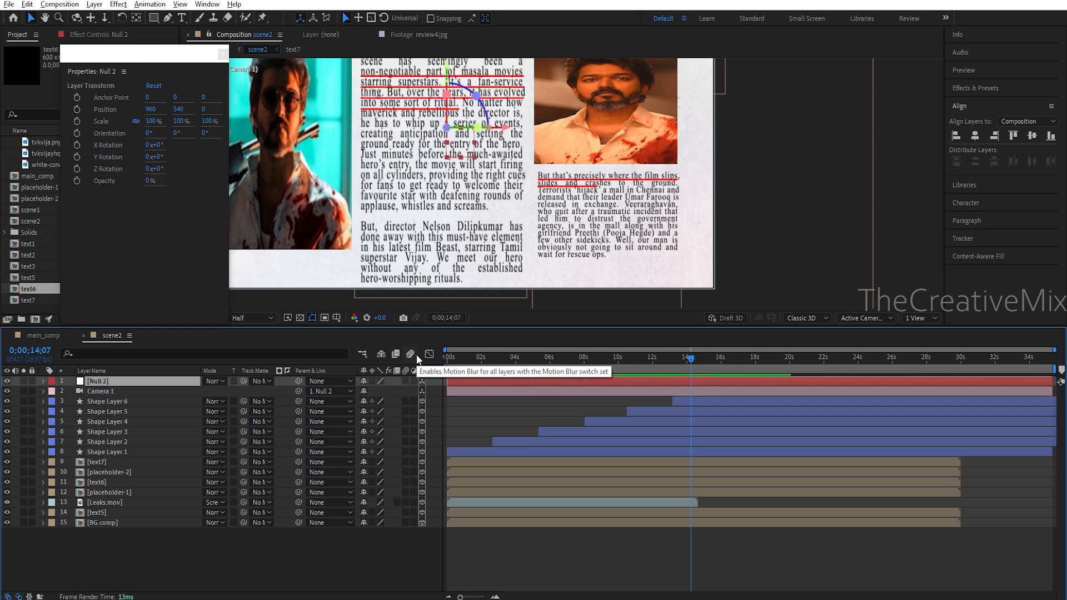
{"action": "left_click_drag", "start_coordinate": [575, 357], "coordinate": [372, 354]}
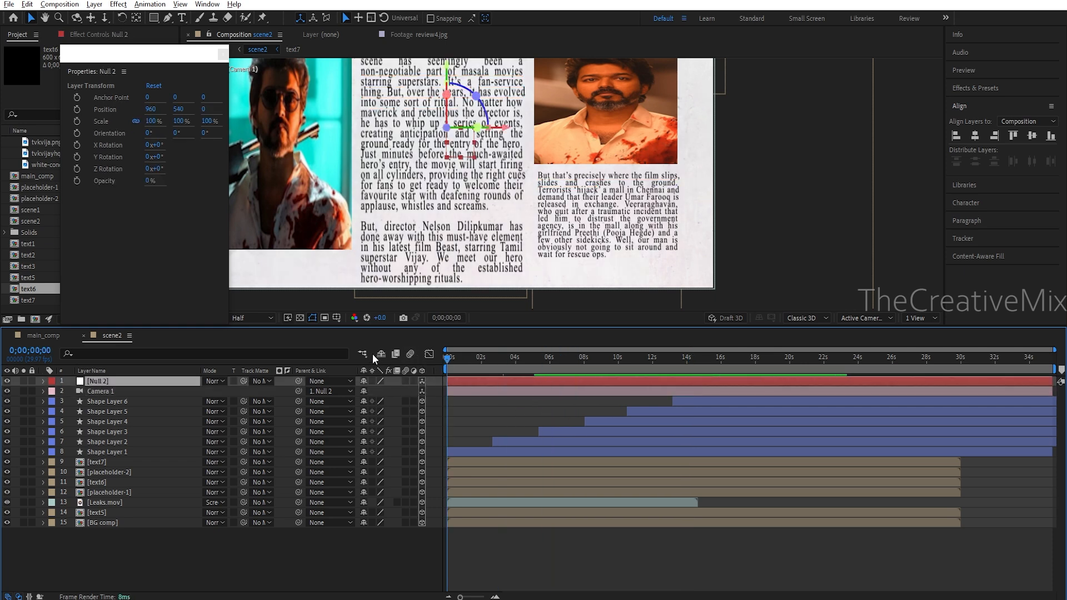
{"action": "key", "text": "p"}
{"action": "key", "text": "r"}
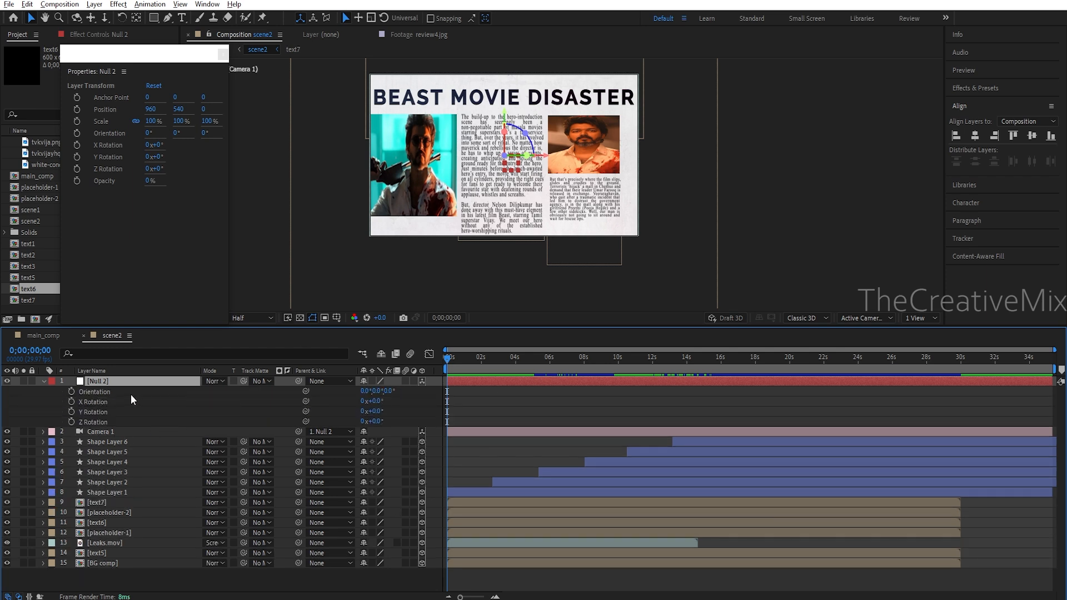
{"action": "key", "text": "shift+p"}
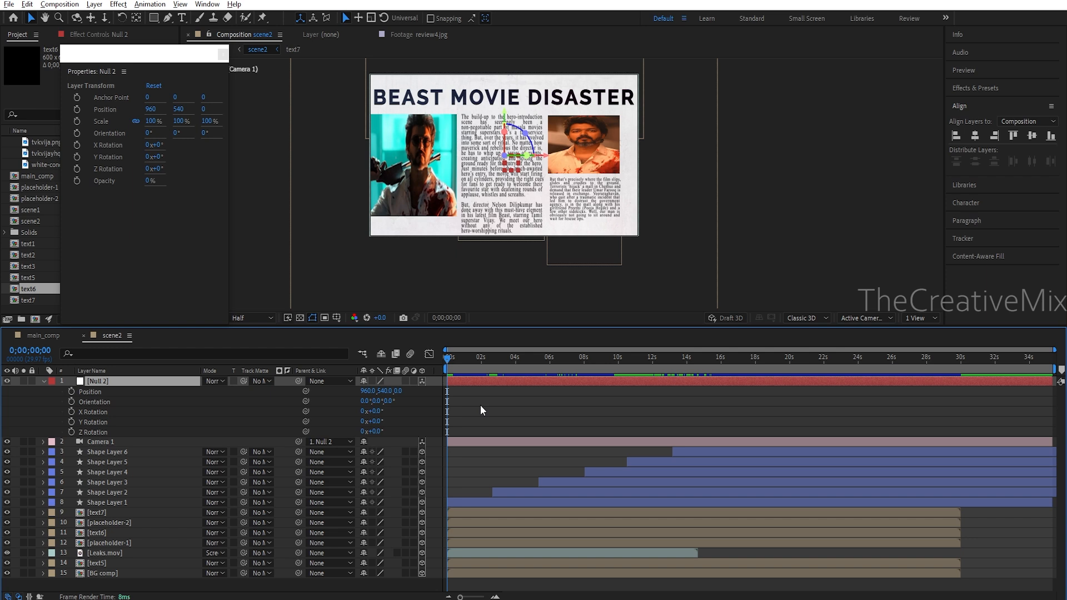
{"action": "left_click", "coordinate": [72, 391]}
{"action": "left_click", "coordinate": [72, 411]}
{"action": "left_click", "coordinate": [72, 421]}
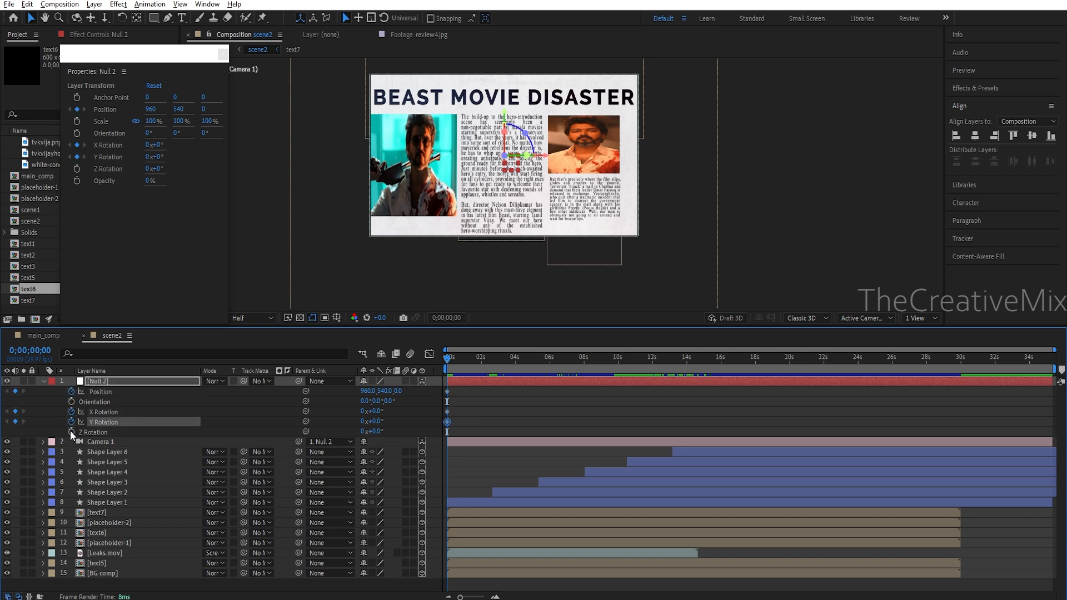
{"action": "left_click", "coordinate": [72, 431]}
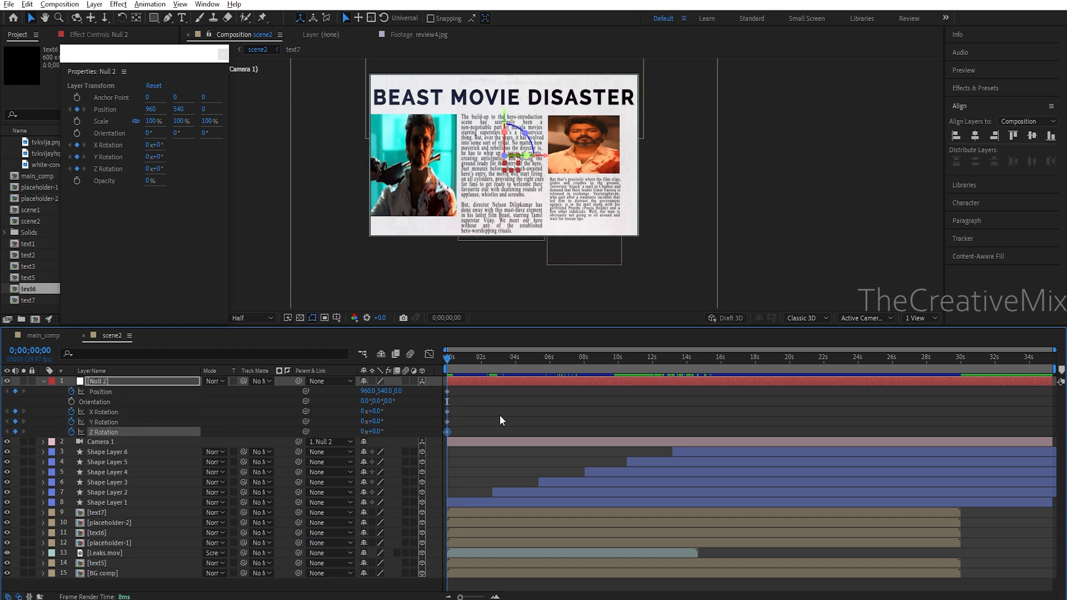
- Keyframe Null 2's Z position at about 496 at 0;00;02;15
{"action": "left_click", "coordinate": [495, 358]}
{"action": "left_click_drag", "start_coordinate": [495, 358], "coordinate": [491, 358]}
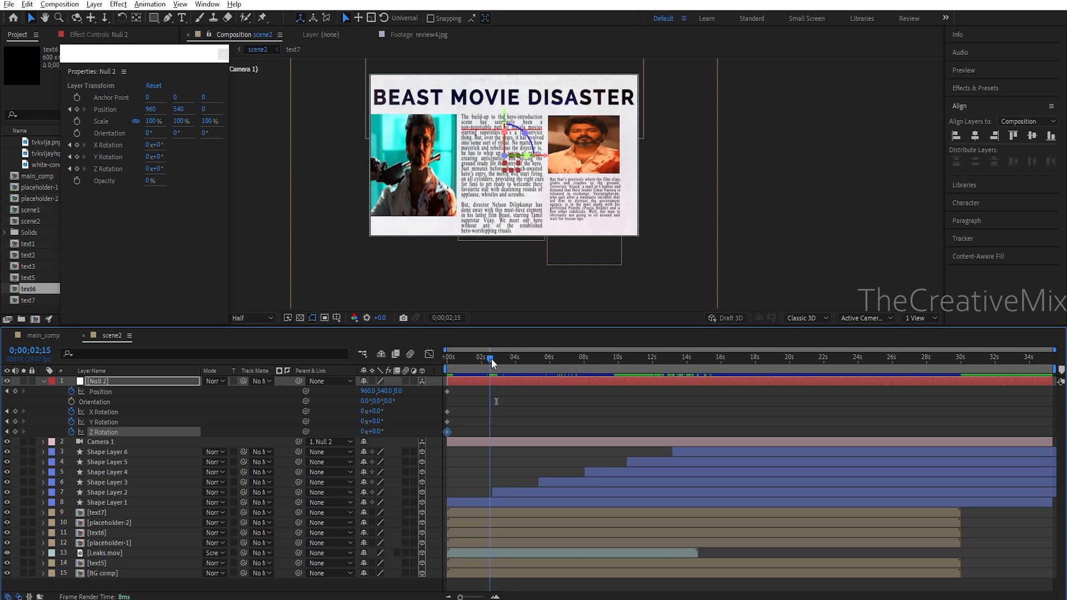
{"action": "left_click_drag", "start_coordinate": [397, 391], "coordinate": [594, 309]}
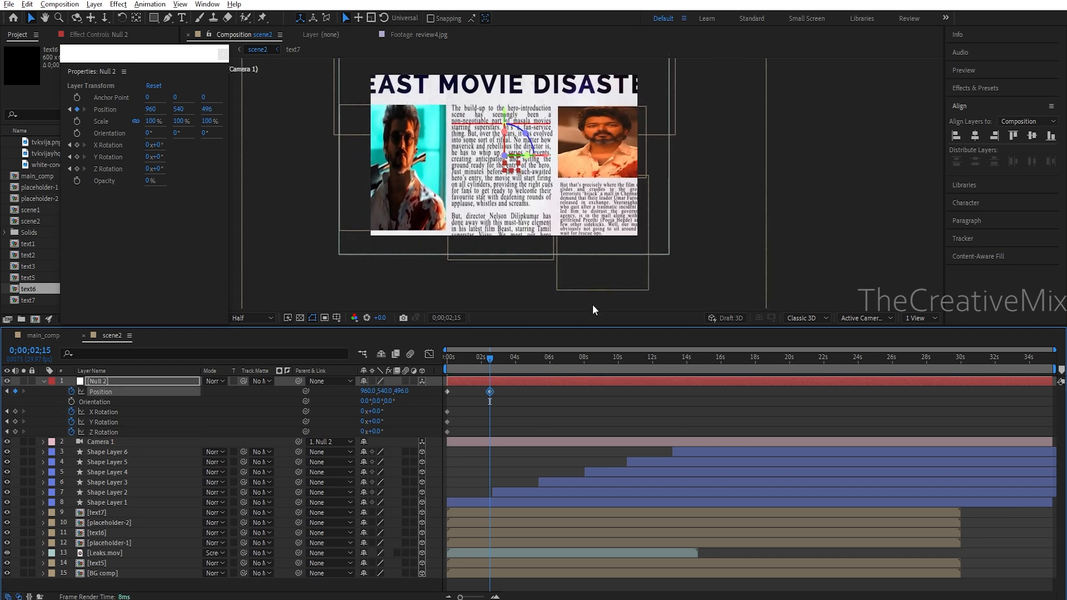
- Close the floating Properties window and fit the composition view to its panel
{"action": "scroll", "coordinate": [789, 208], "scroll_direction": "up", "scroll_amount": 3}
{"action": "scroll", "coordinate": [777, 206], "scroll_direction": "down", "scroll_amount": 3}
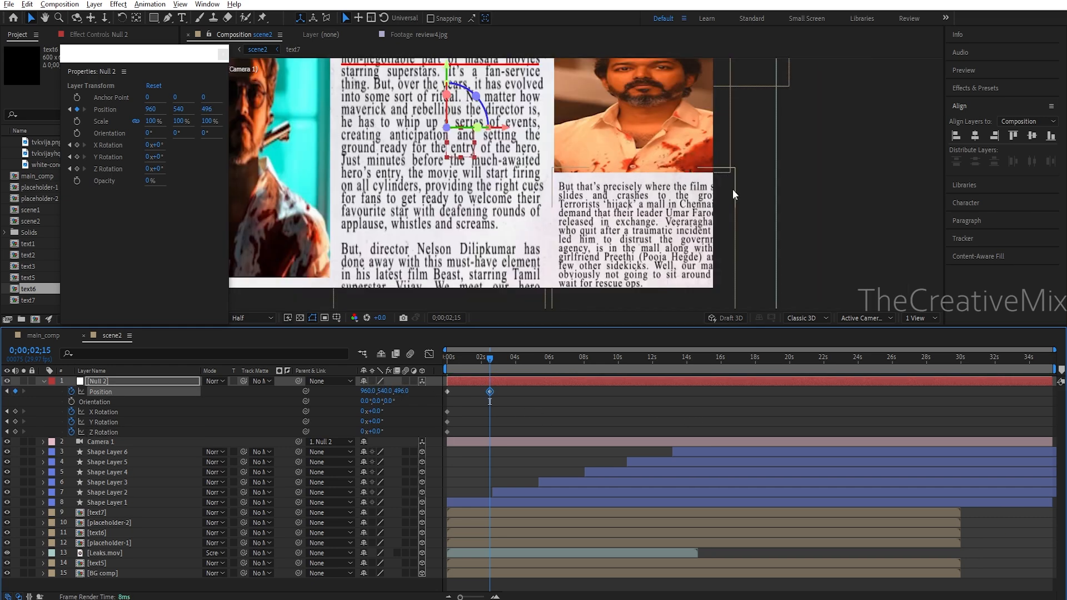
{"action": "left_click", "coordinate": [223, 54]}
{"action": "left_click", "coordinate": [211, 318]}
{"action": "left_click", "coordinate": [206, 328]}
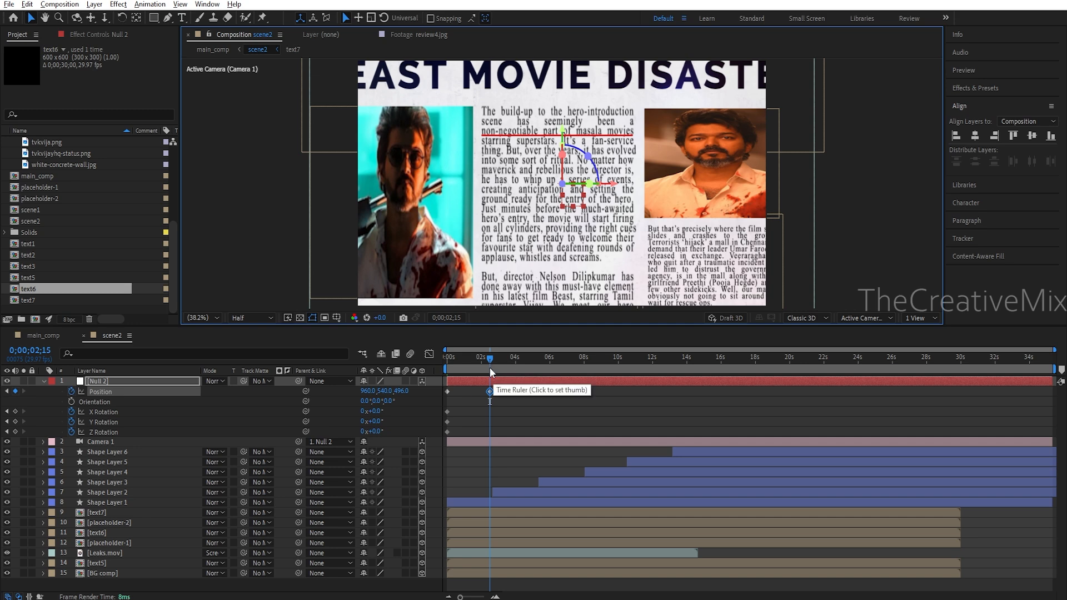
- Set Null 2's Z position to 1000 on the keyframe at 0;00;02;15
{"action": "left_click_drag", "start_coordinate": [400, 392], "coordinate": [616, 395]}
{"action": "left_click", "coordinate": [407, 391]}
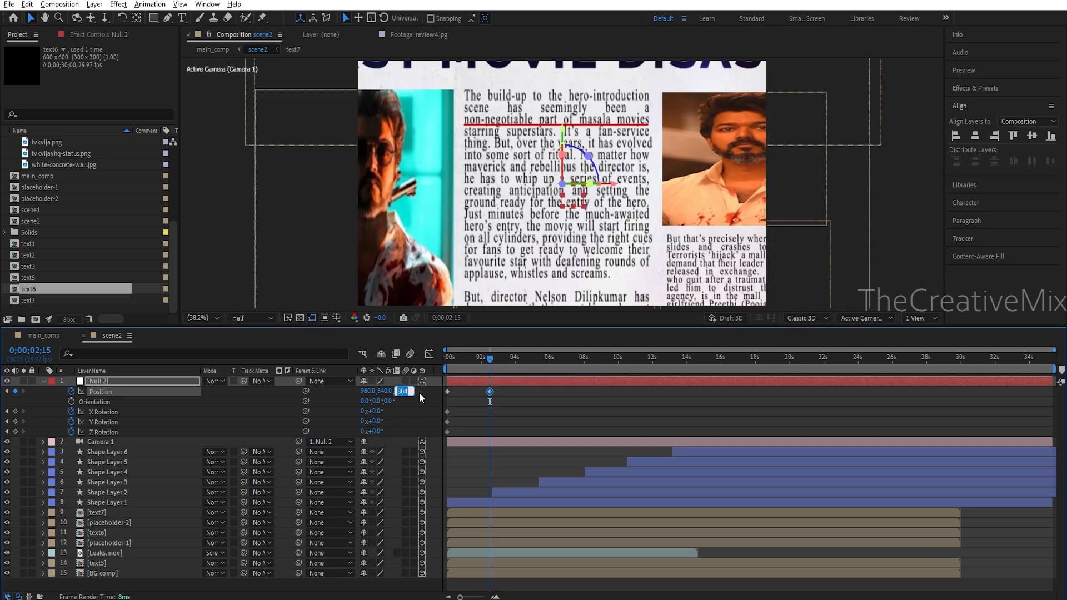
{"action": "type", "text": "100"}
{"action": "key", "text": "Return"}
{"action": "left_click", "coordinate": [399, 391]}
{"action": "key", "text": "Return"}
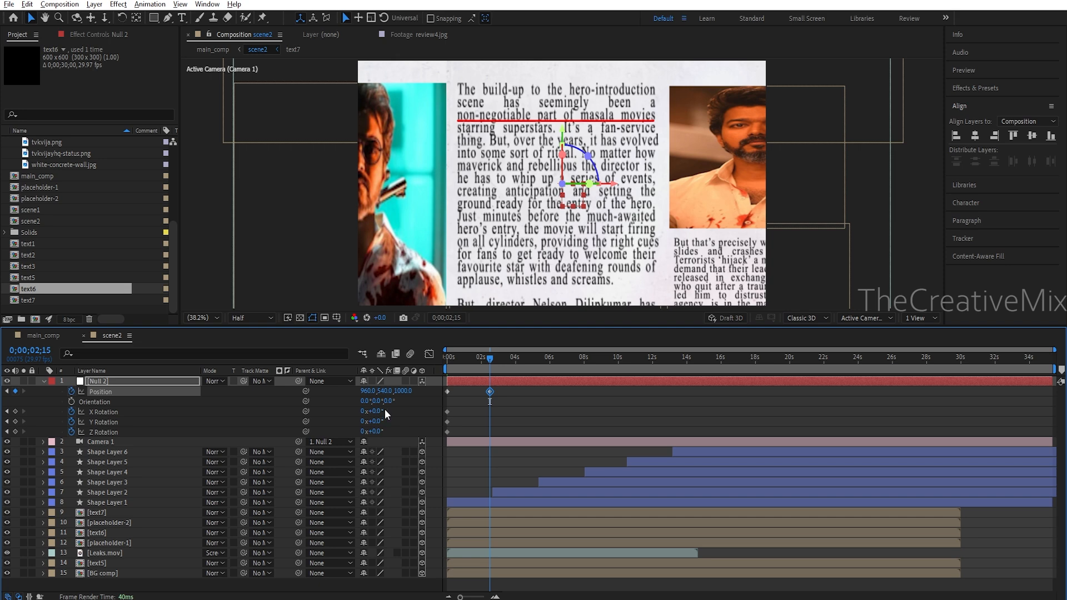
- Keyframe Null 2 at 0;00;02;15 with a Z Rotation of 11.6° and an X Rotation of -2°
{"action": "left_click", "coordinate": [375, 431]}
{"action": "type", "text": "11.6"}
{"action": "key", "text": "Return"}
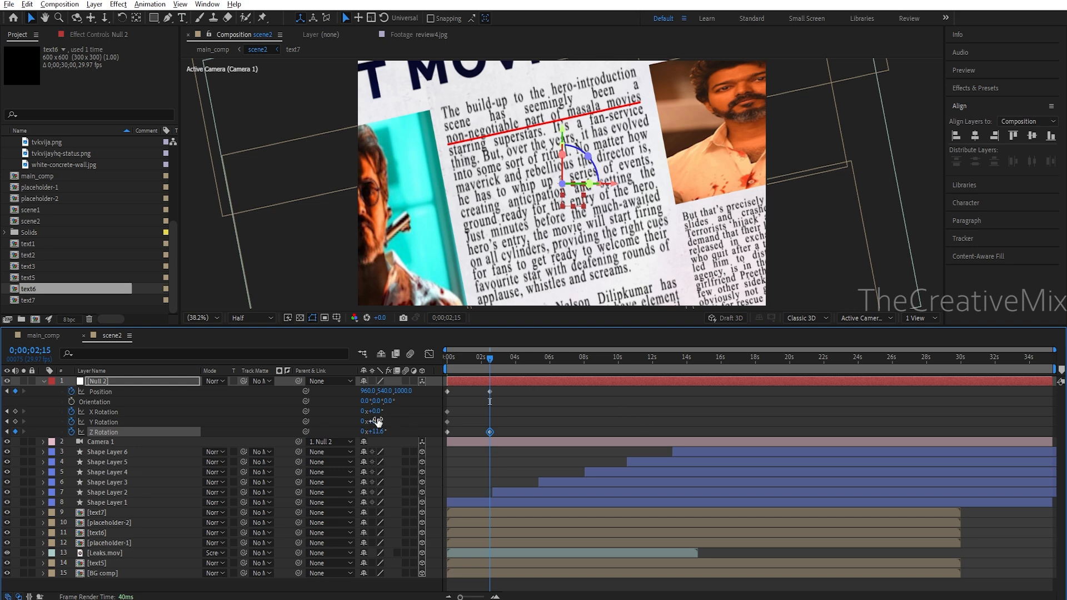
{"action": "left_click_drag", "start_coordinate": [377, 411], "coordinate": [385, 411]}
{"action": "type", "text": "10"}
{"action": "key", "text": "Return"}
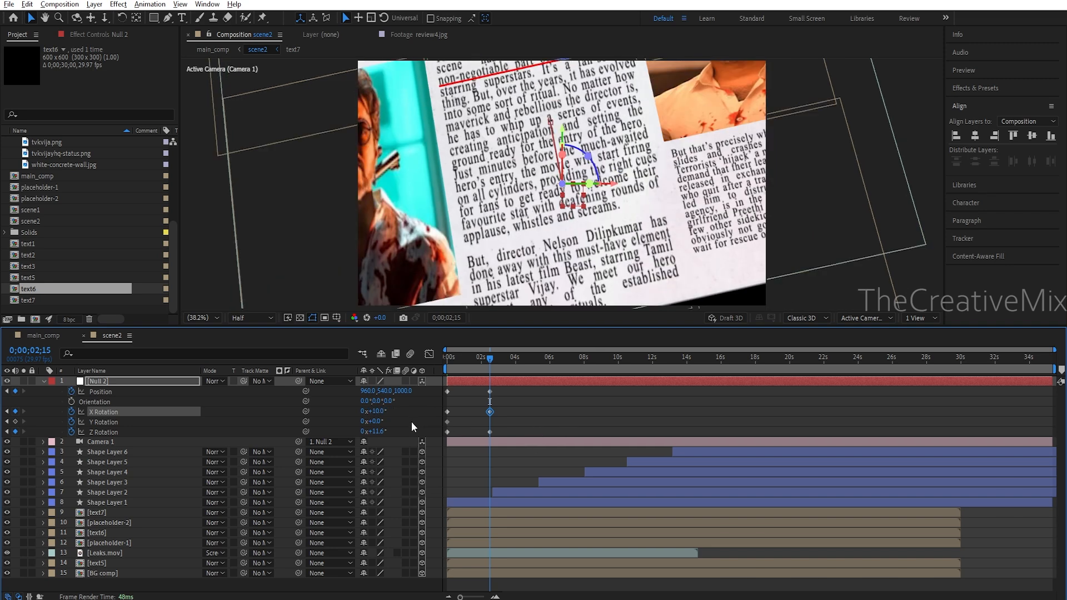
{"action": "left_click", "coordinate": [380, 411]}
{"action": "type", "text": "-2"}
{"action": "key", "text": "Return"}
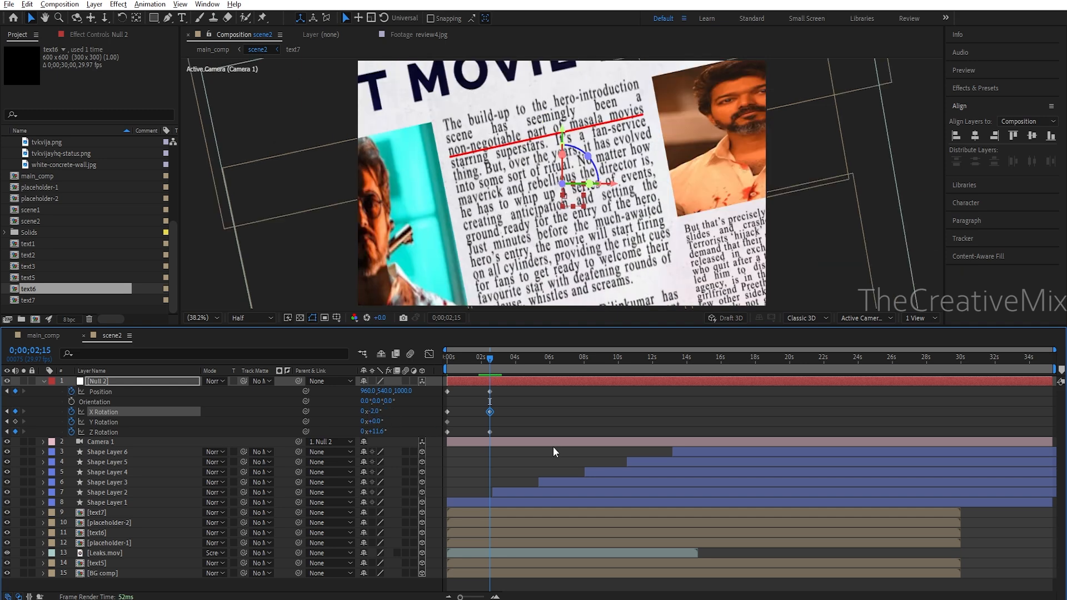
- Examine the timeline for when each underline layer starts relative to Null 2's keyframes
{"action": "left_click_drag", "start_coordinate": [542, 358], "coordinate": [549, 362]}
{"action": "left_click_drag", "start_coordinate": [461, 598], "coordinate": [479, 598]}
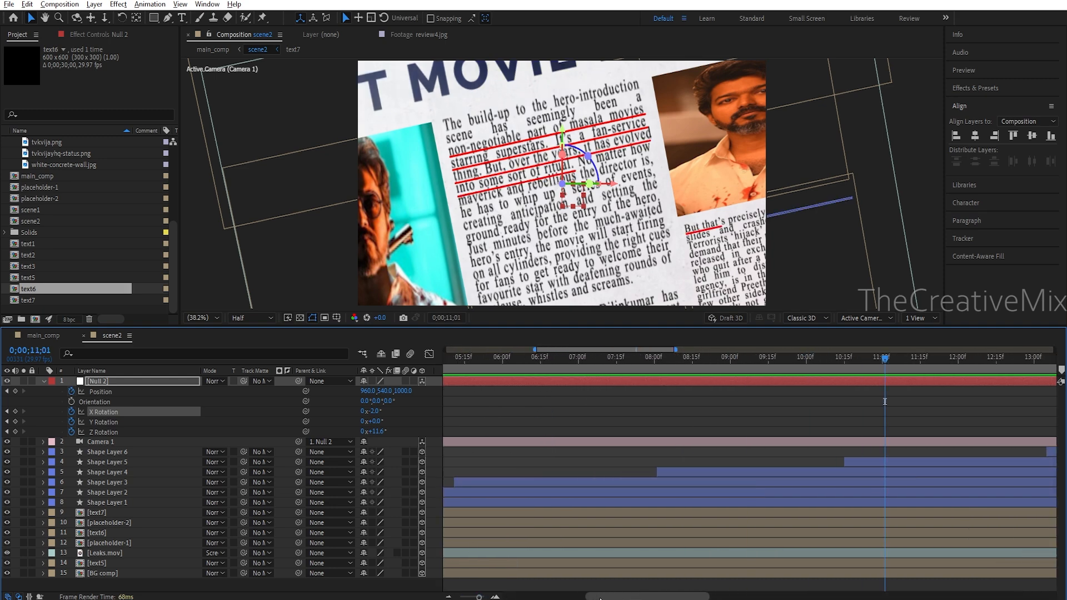
{"action": "left_click_drag", "start_coordinate": [647, 597], "coordinate": [564, 598]}
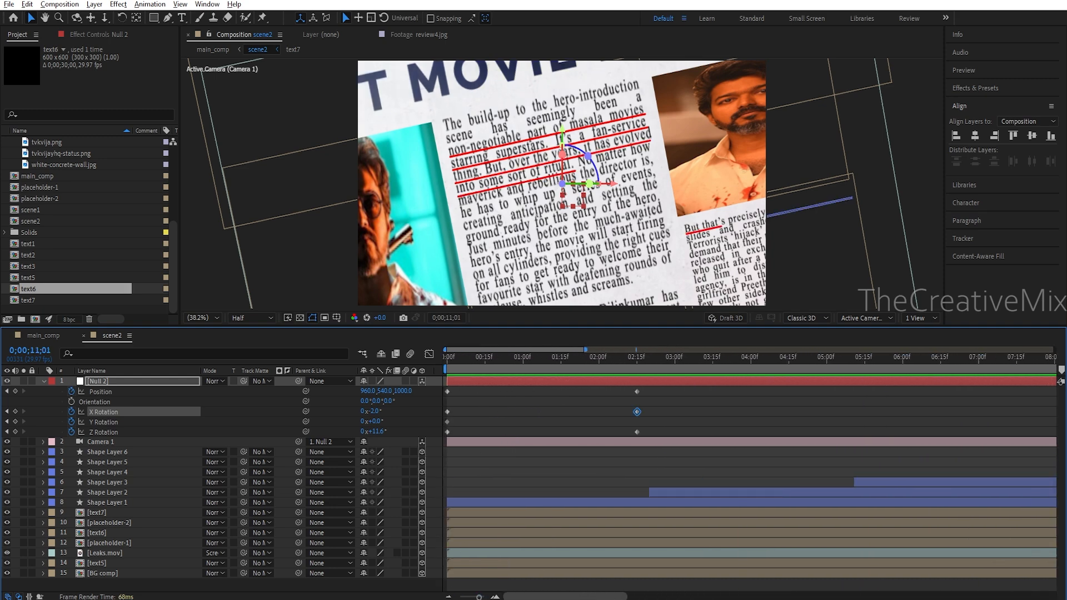
{"action": "left_click", "coordinate": [904, 363]}
{"action": "left_click_drag", "start_coordinate": [614, 597], "coordinate": [686, 598]}
{"action": "left_click", "coordinate": [708, 361]}
{"action": "left_click_drag", "start_coordinate": [709, 373], "coordinate": [886, 364]}
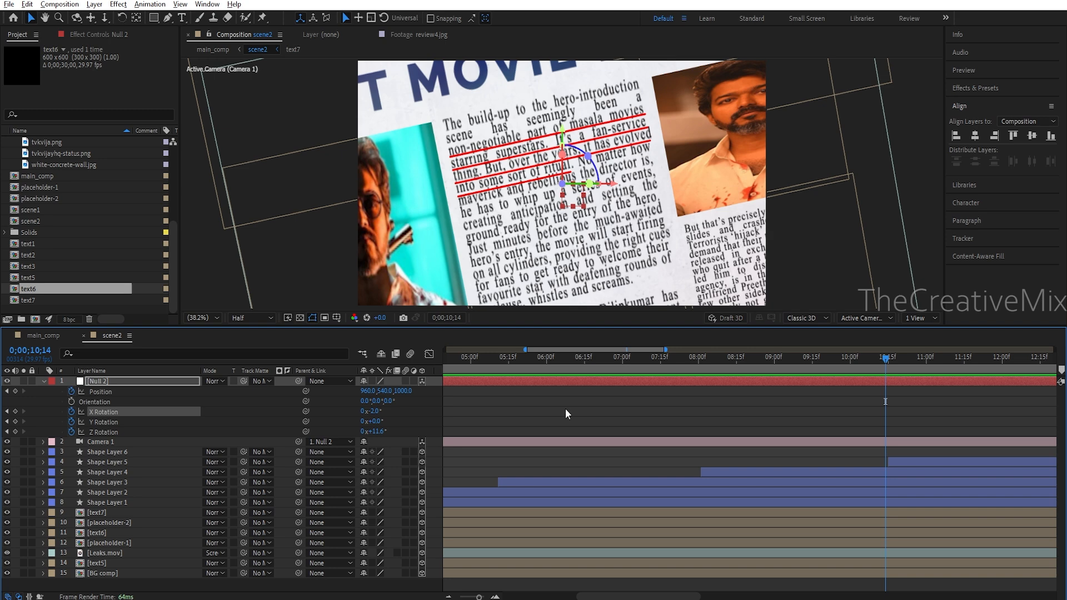
- Hide Shape Layers 3 and 4 and add Position and X, Y and Z Rotation keyframes to Null 2 at 0;00;03;27
{"action": "left_click_drag", "start_coordinate": [674, 364], "coordinate": [743, 364]}
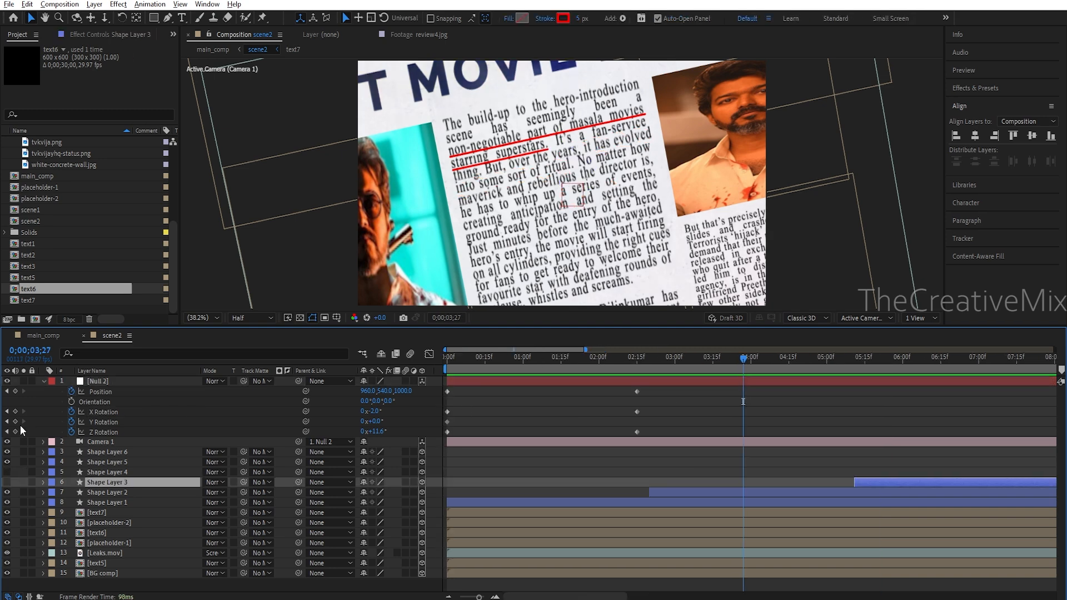
{"action": "left_click", "coordinate": [15, 392]}
{"action": "left_click", "coordinate": [15, 412]}
{"action": "left_click", "coordinate": [15, 422]}
{"action": "left_click", "coordinate": [15, 431]}
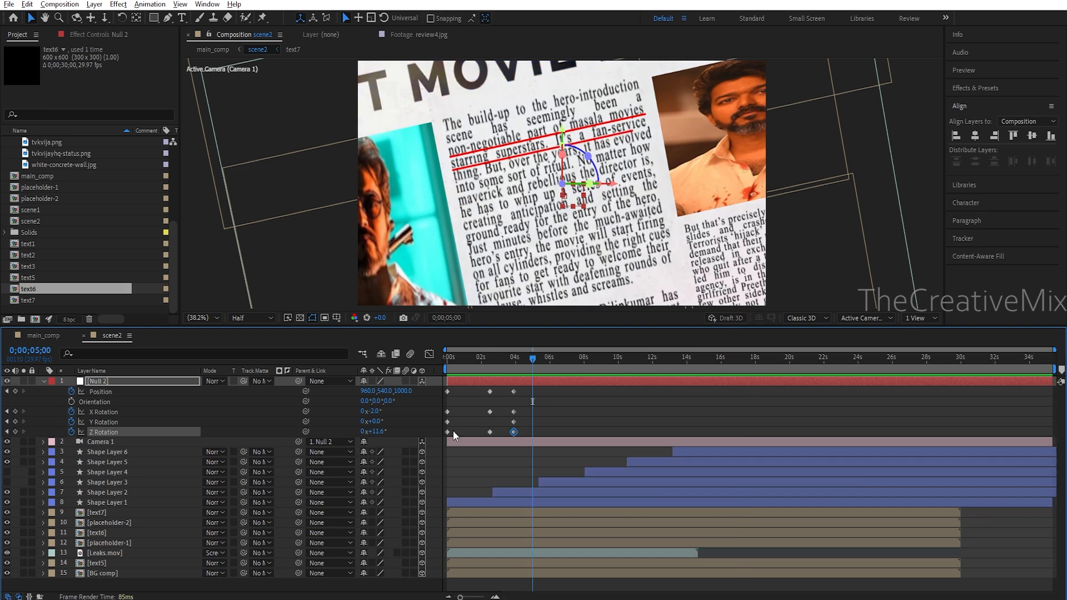
{"action": "left_click_drag", "start_coordinate": [409, 392], "coordinate": [614, 390]}
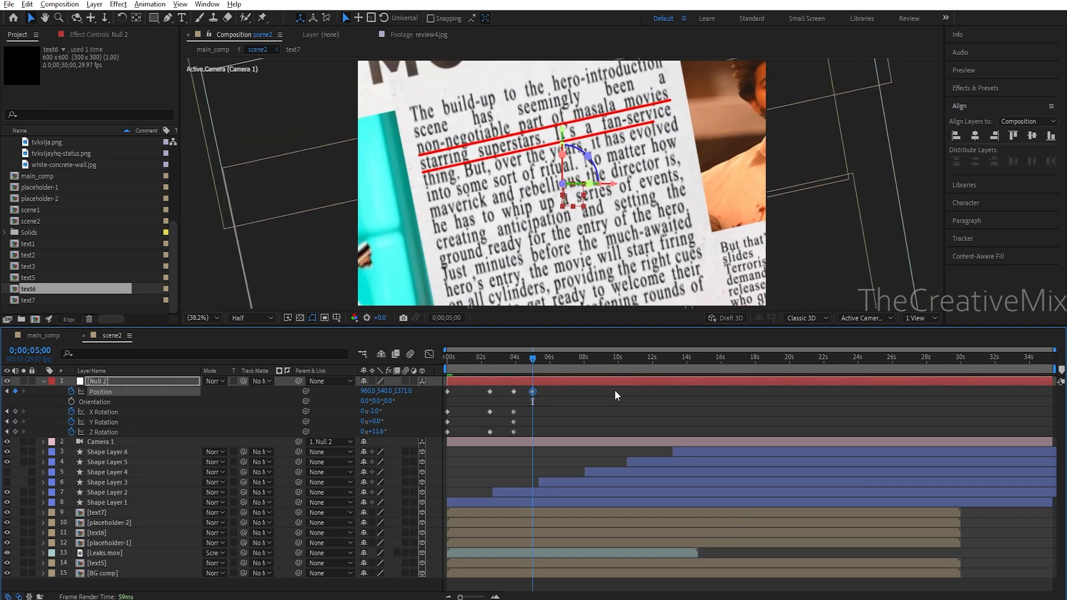
{"action": "key", "text": "ctrl+z"}
{"action": "left_click_drag", "start_coordinate": [386, 392], "coordinate": [500, 398]}
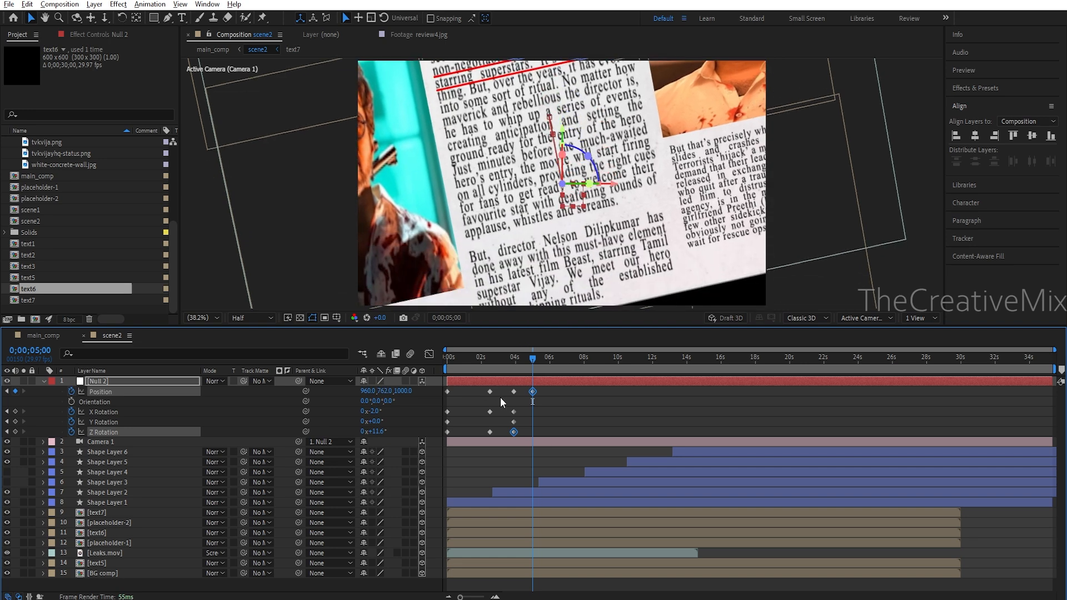
{"action": "key", "text": "ctrl+z"}
- Keyframe Null 2's Position at 1370, 693, 1075 at 0;00;05;00 to frame the article below the portrait
{"action": "left_click_drag", "start_coordinate": [368, 391], "coordinate": [530, 418]}
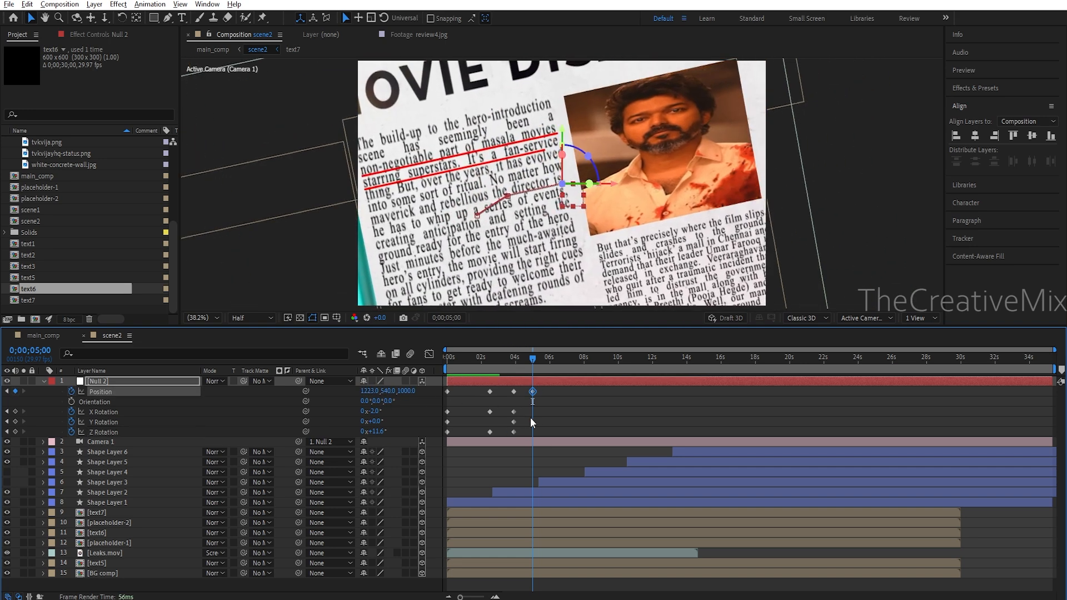
{"action": "left_click_drag", "start_coordinate": [369, 391], "coordinate": [470, 397]}
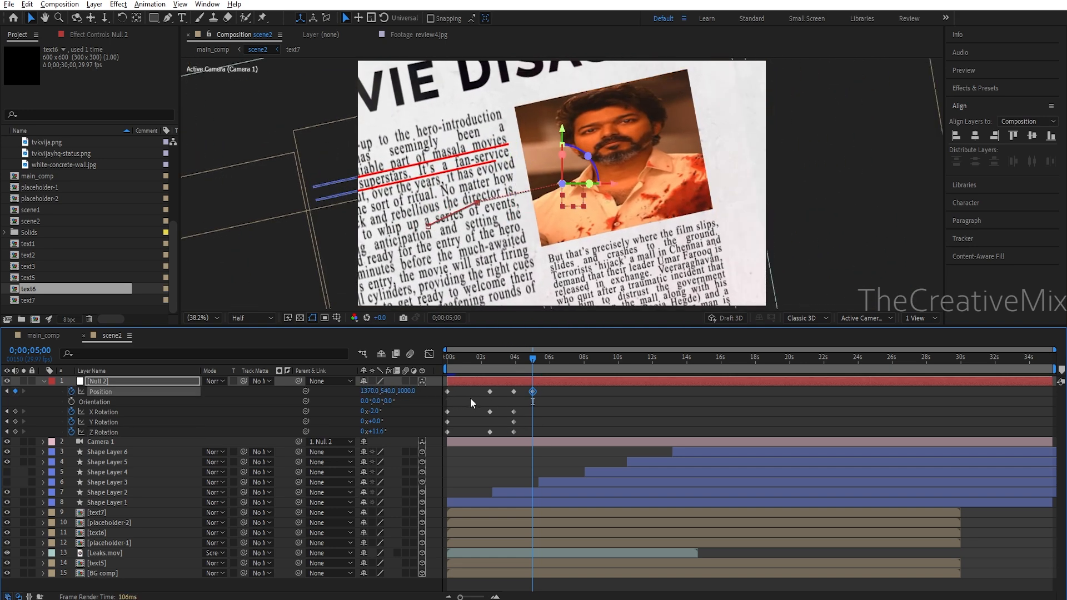
{"action": "left_click_drag", "start_coordinate": [406, 391], "coordinate": [500, 395]}
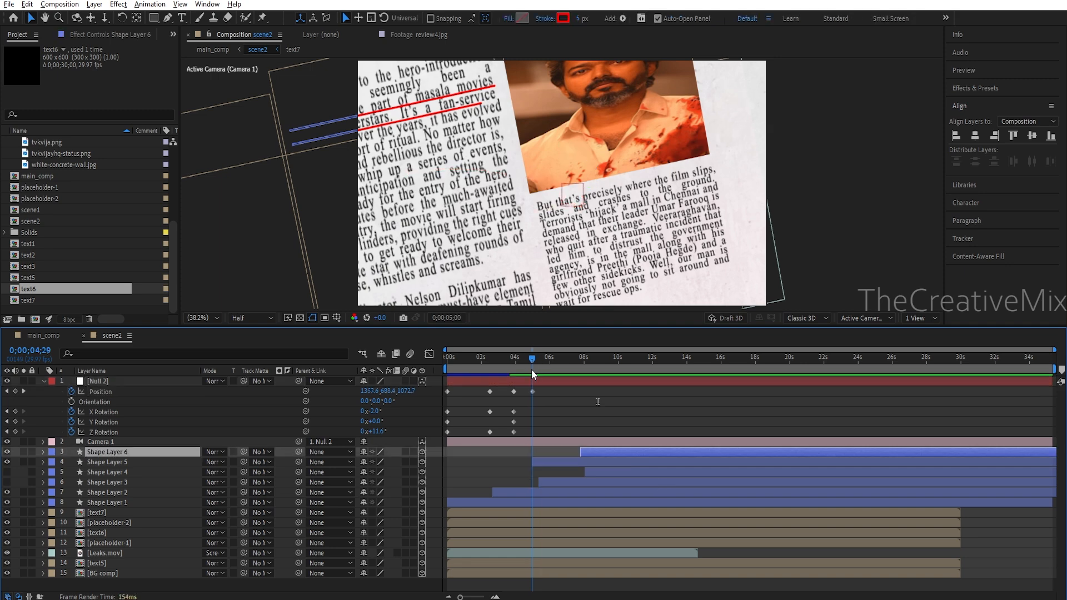
- Add X, Y and Z Rotation keyframes to Null 2 alongside its Position keyframe at 0;00;05;00
{"action": "left_click", "coordinate": [7, 391]}
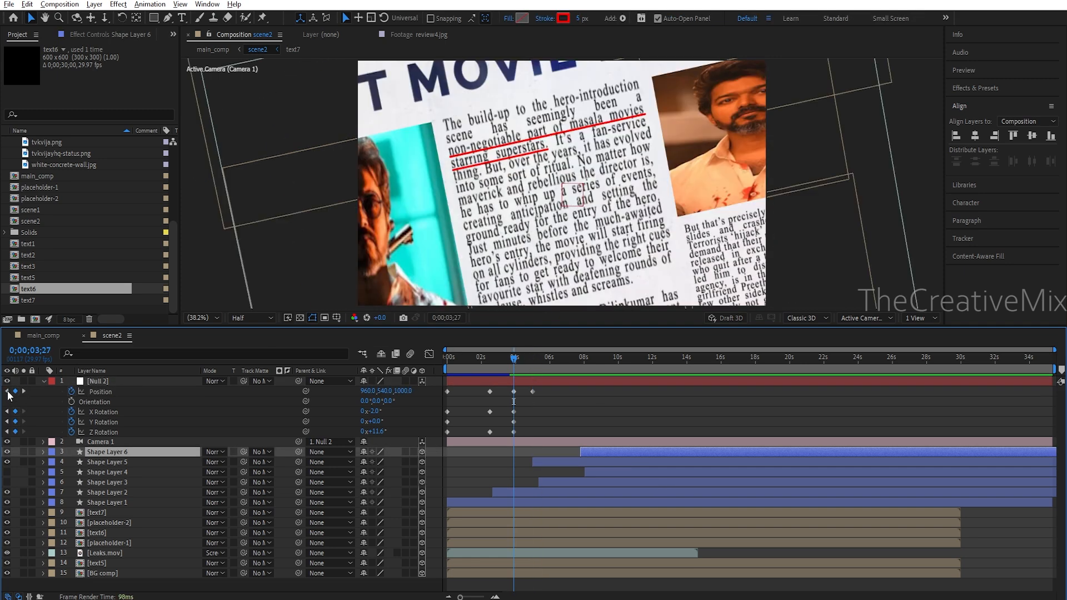
{"action": "left_click", "coordinate": [25, 391]}
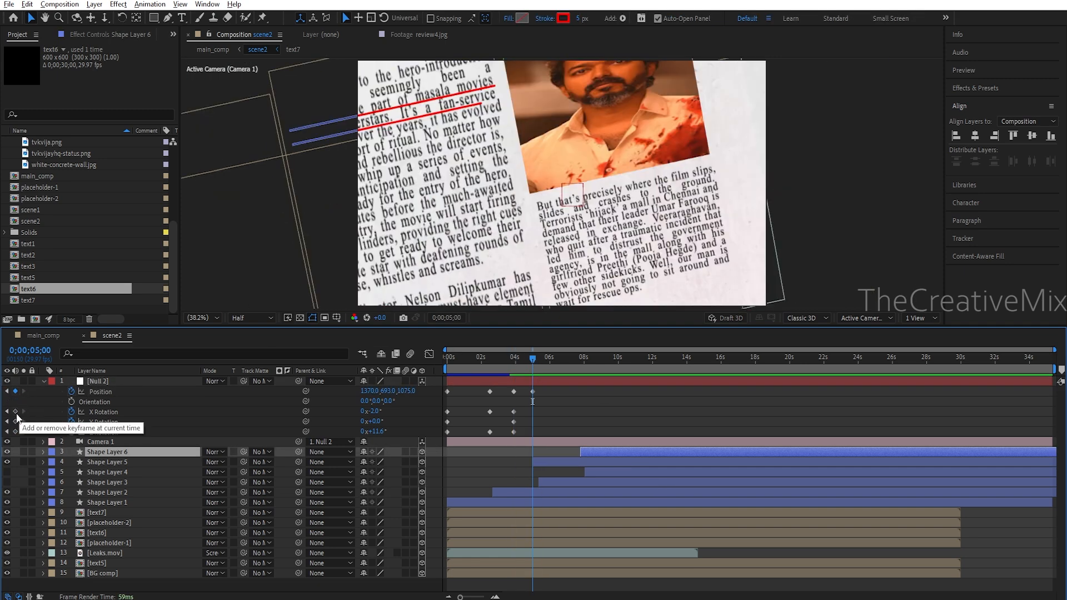
{"action": "left_click", "coordinate": [15, 412]}
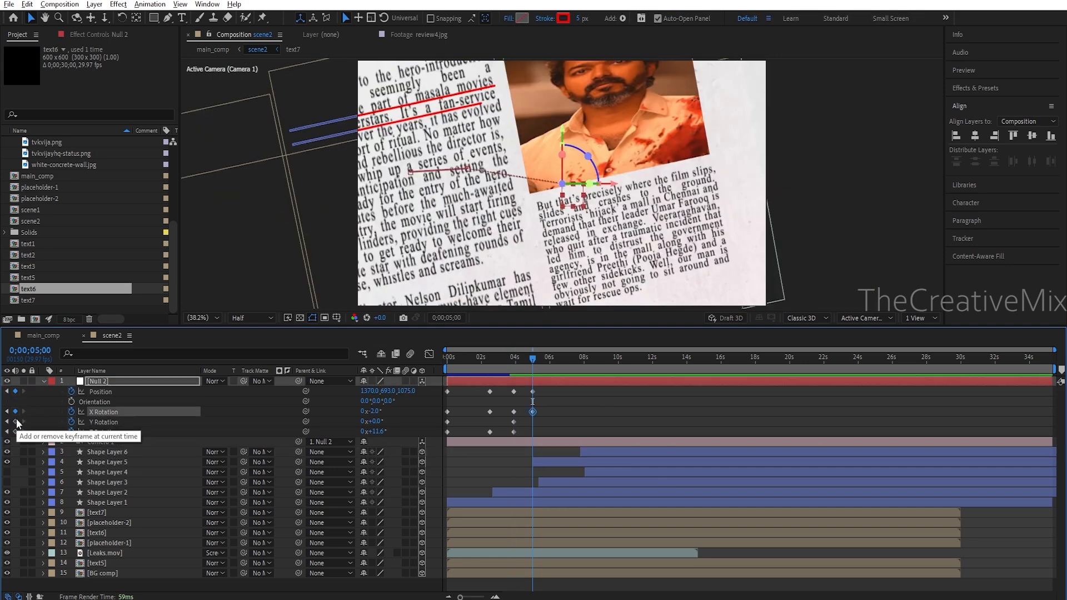
{"action": "left_click", "coordinate": [15, 421]}
{"action": "left_click", "coordinate": [15, 432]}
- Apply Easy Ease to all of Null 2's Position and X, Y and Z Rotation keyframes
{"action": "left_click_drag", "start_coordinate": [582, 431], "coordinate": [441, 384]}
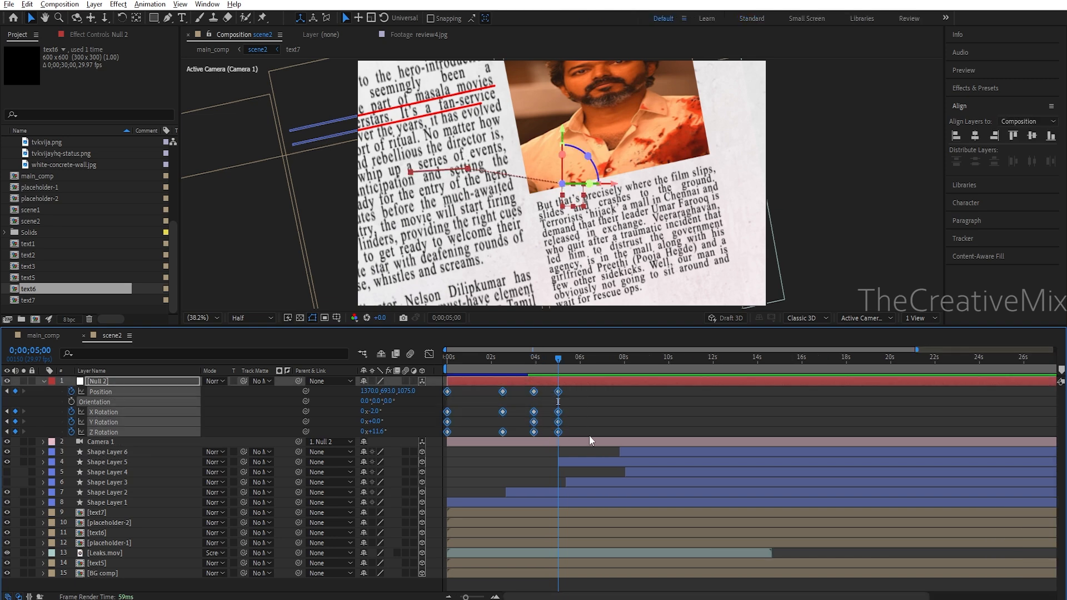
{"action": "right_click", "coordinate": [558, 432]}
{"action": "mouse_move", "coordinate": [606, 419]}
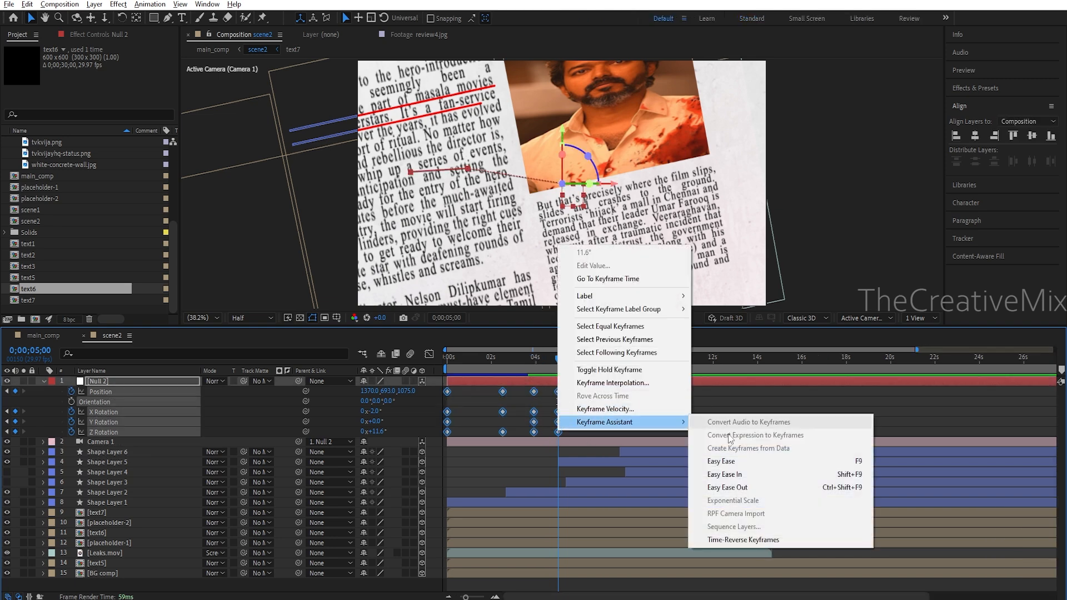
{"action": "left_click", "coordinate": [726, 461]}
{"action": "left_click", "coordinate": [44, 381]}
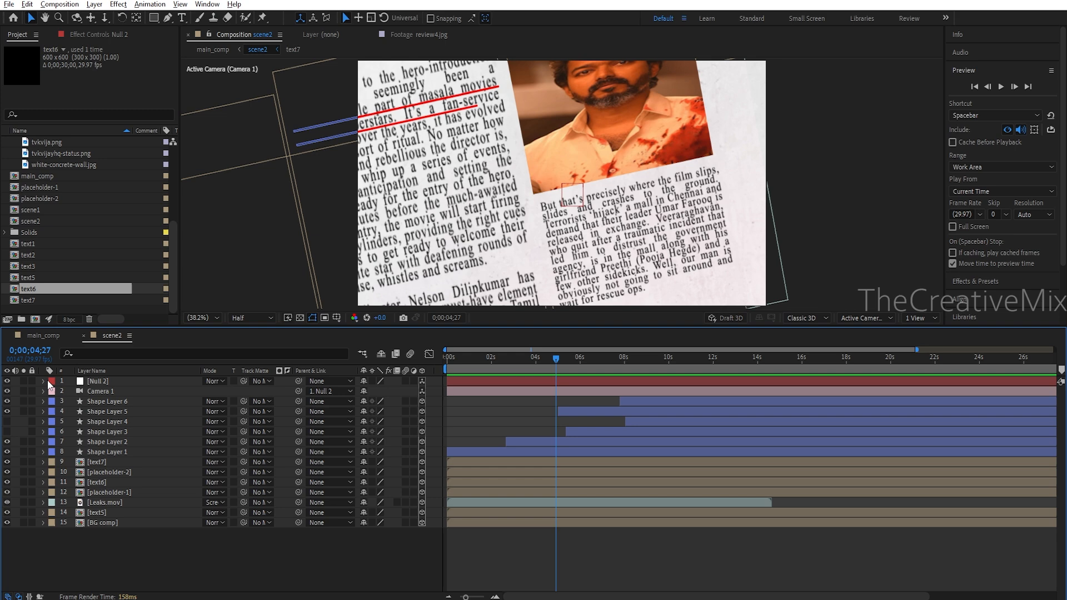
{"action": "key", "text": "Home"}
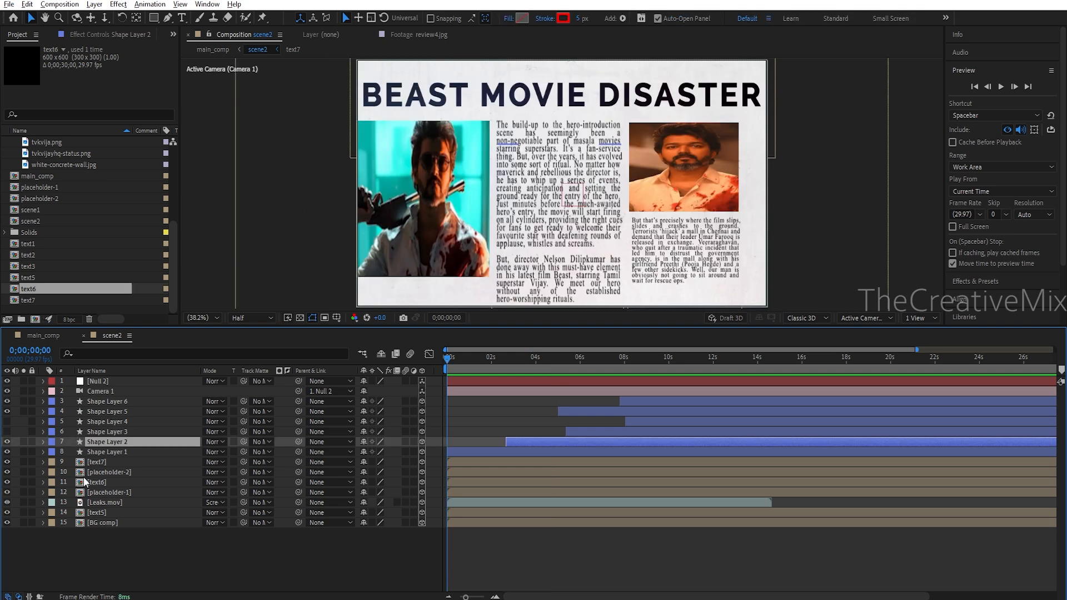
- Set the blending mode of Shape Layers 1 through 6 to Multiply
{"action": "left_click", "coordinate": [108, 449]}
{"action": "left_click", "coordinate": [111, 442], "text": "shift"}
{"action": "left_click", "coordinate": [128, 429], "text": "shift"}
{"action": "left_click", "coordinate": [136, 410], "text": "shift"}
{"action": "left_click", "coordinate": [139, 400], "text": "shift"}
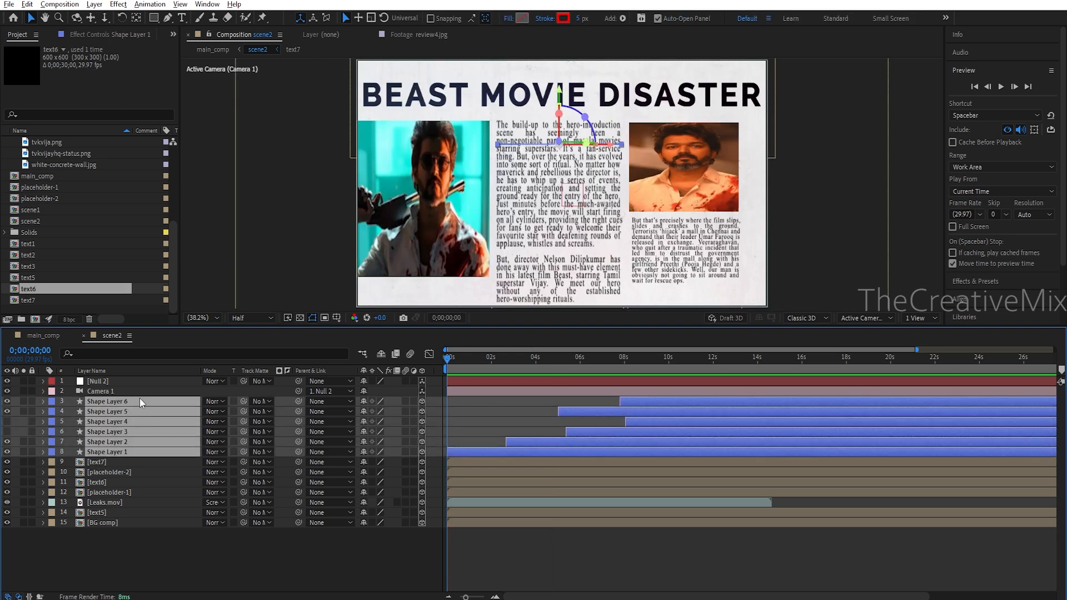
{"action": "right_click", "coordinate": [135, 409]}
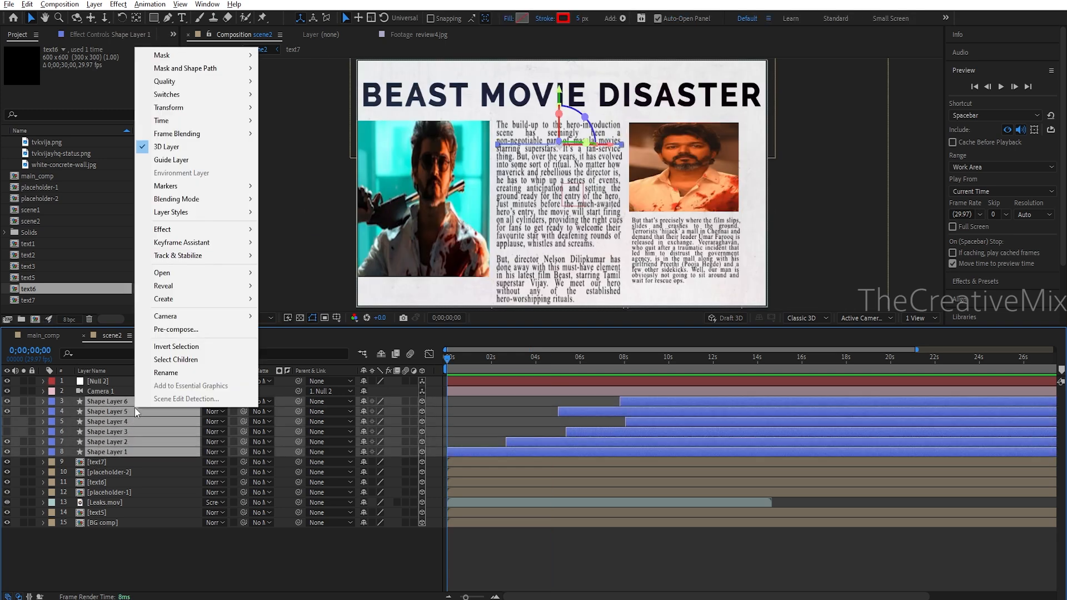
{"action": "left_click", "coordinate": [222, 452]}
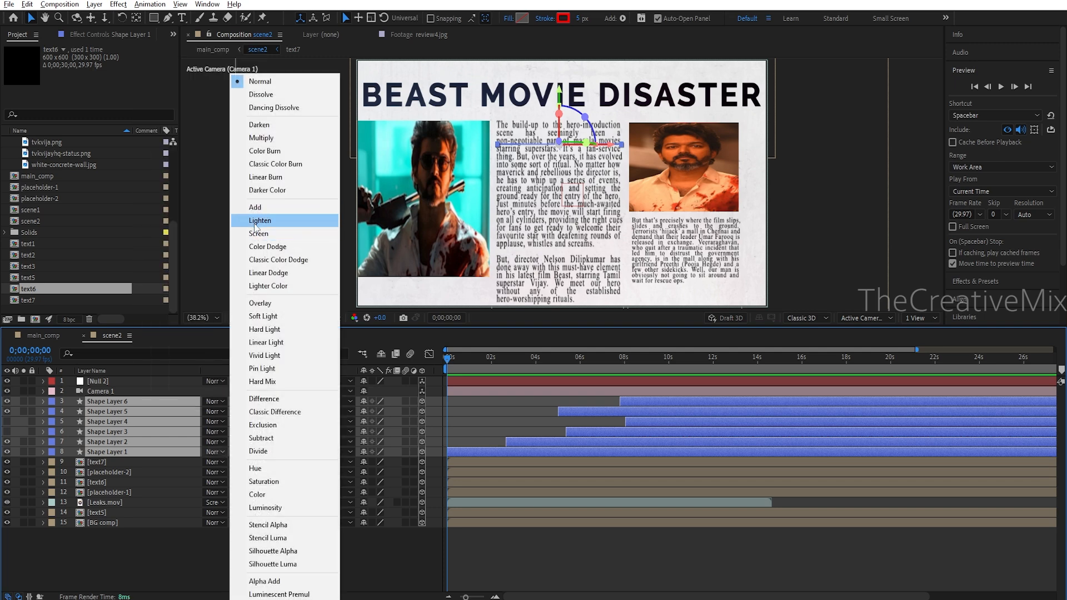
{"action": "left_click", "coordinate": [278, 136]}
- Move the Leaks.mov layer to the top of scene2's layer stack and check its Material Options and Transform properties
{"action": "left_click", "coordinate": [123, 502]}
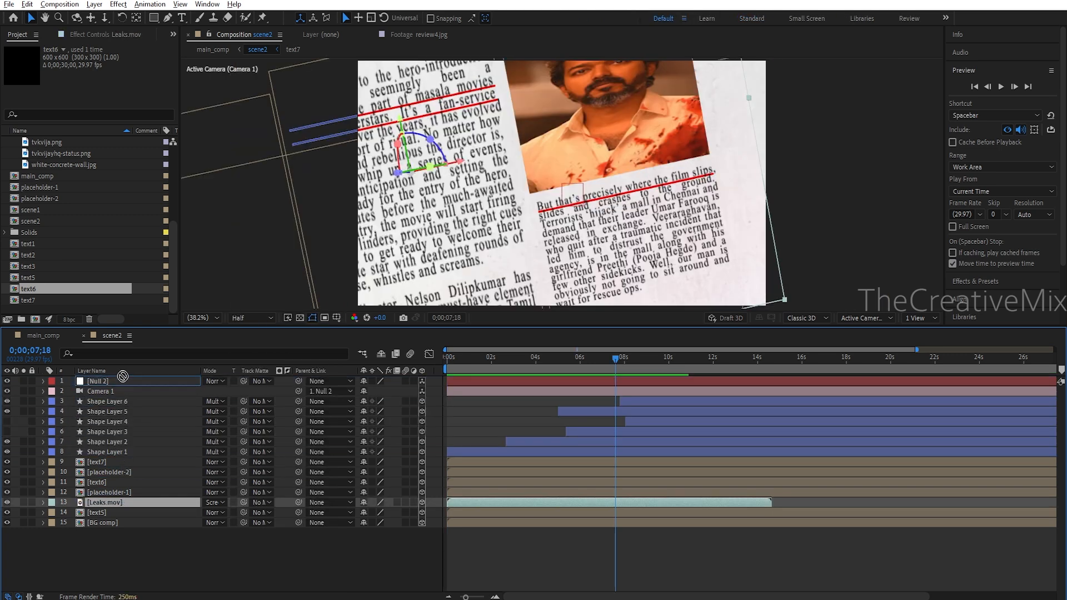
{"action": "key", "text": "ctrl+shift+bracketright"}
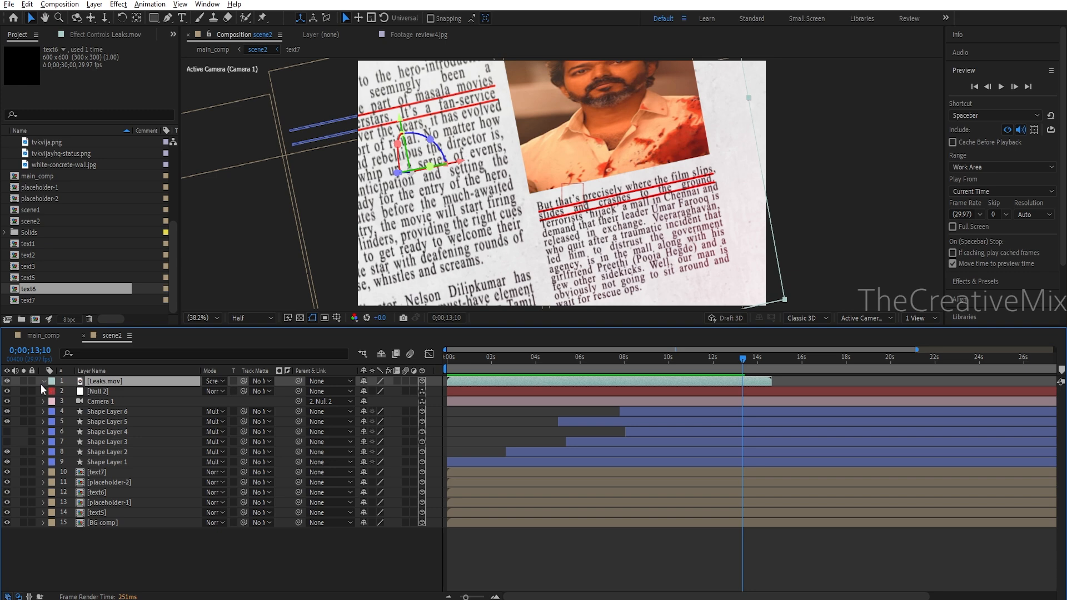
{"action": "left_click", "coordinate": [43, 382]}
{"action": "left_click", "coordinate": [53, 412]}
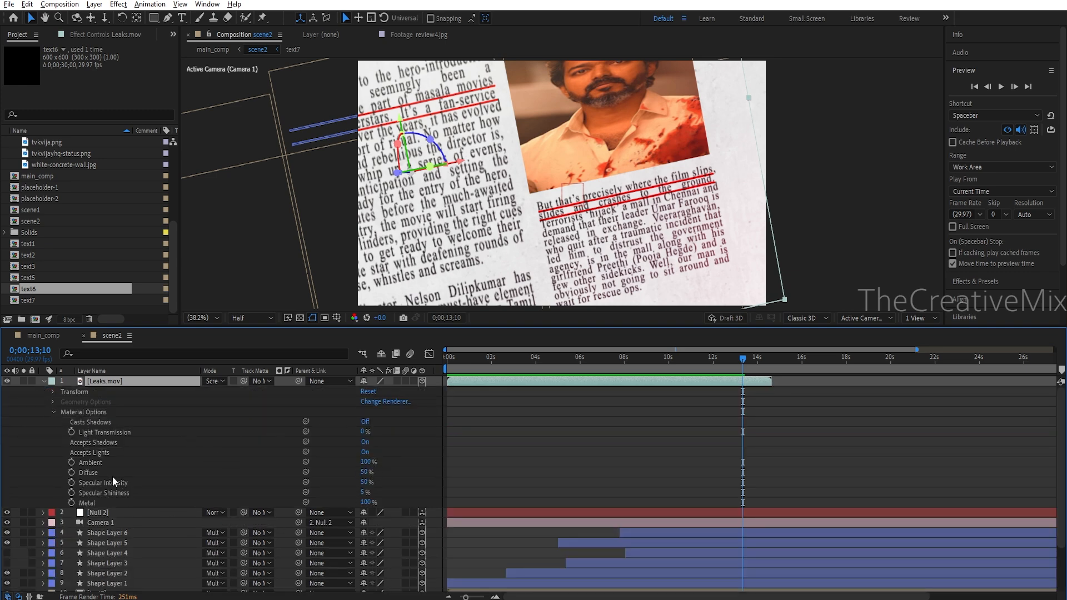
{"action": "left_click", "coordinate": [54, 412]}
{"action": "left_click", "coordinate": [53, 392]}
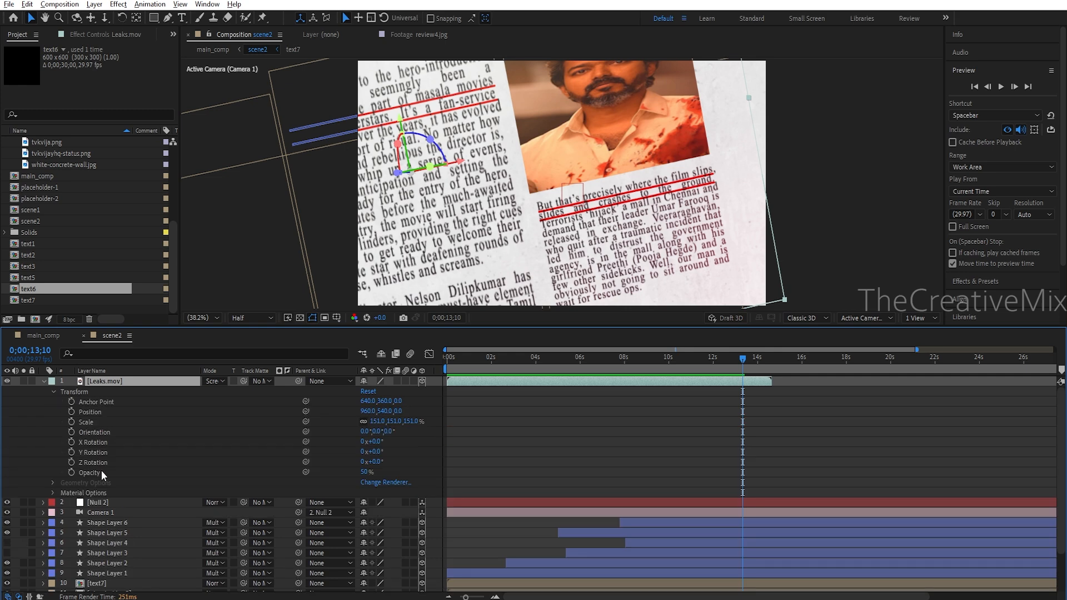
{"action": "left_click", "coordinate": [43, 382]}
{"action": "key", "text": "Home"}
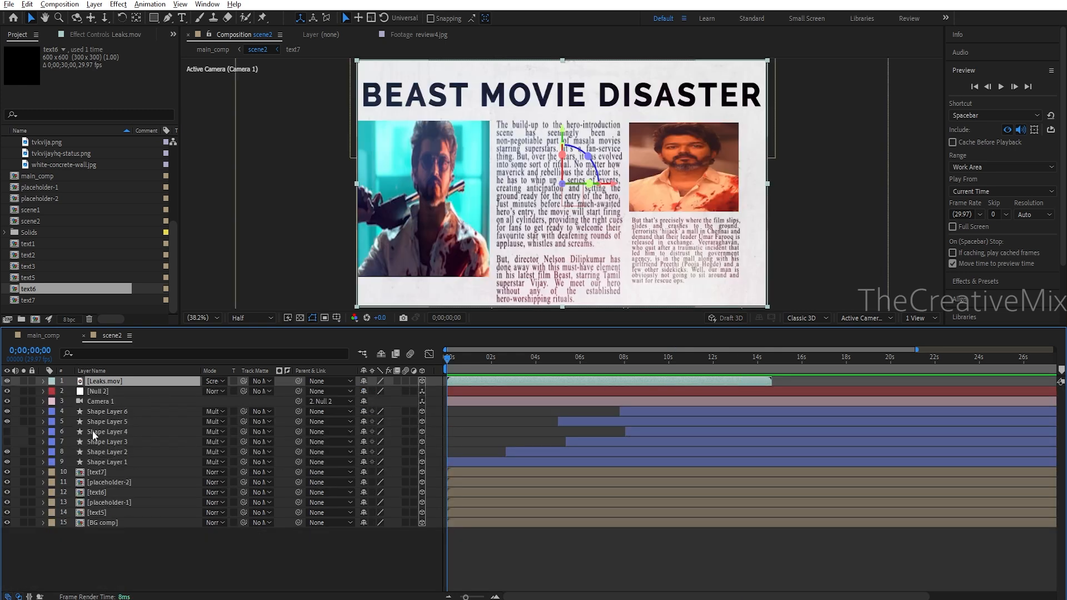
- Add the expression wiggle(2,2) to Null 2's Position
{"action": "left_click", "coordinate": [113, 391]}
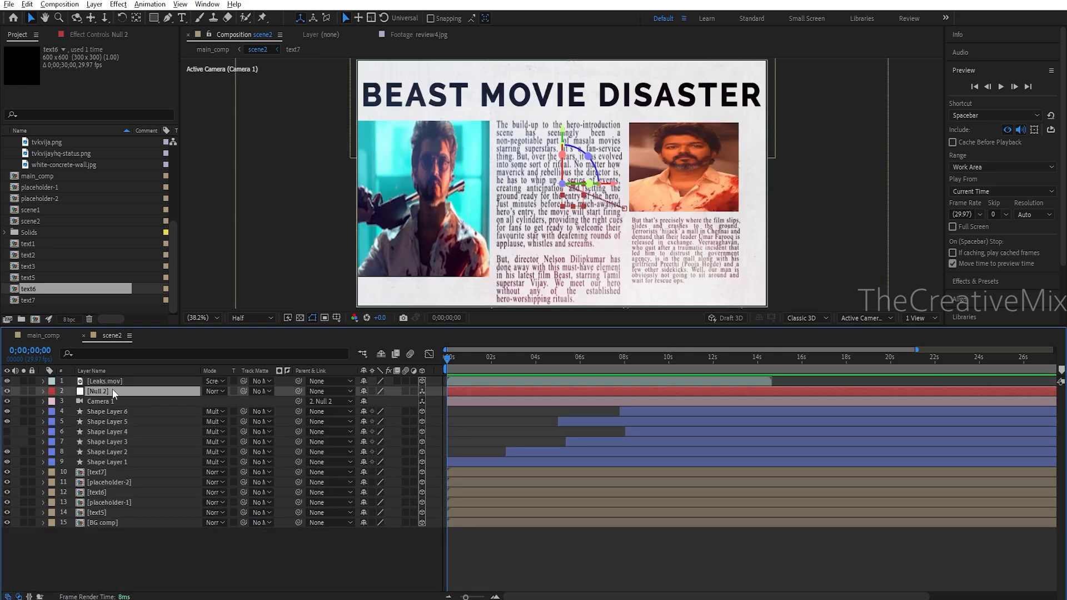
{"action": "key", "text": "p"}
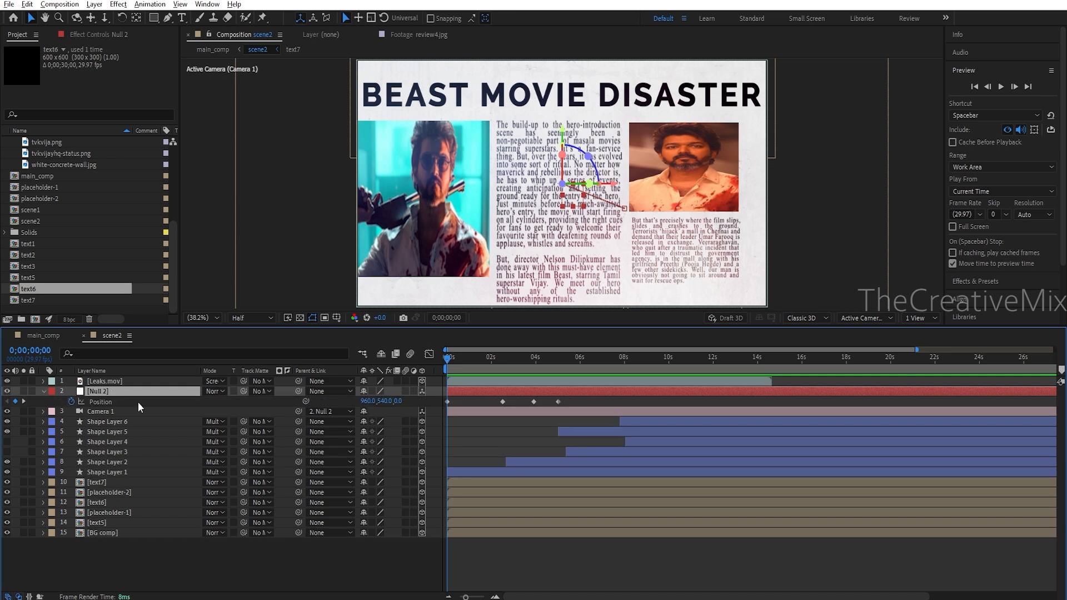
{"action": "left_click", "coordinate": [71, 401], "text": "alt"}
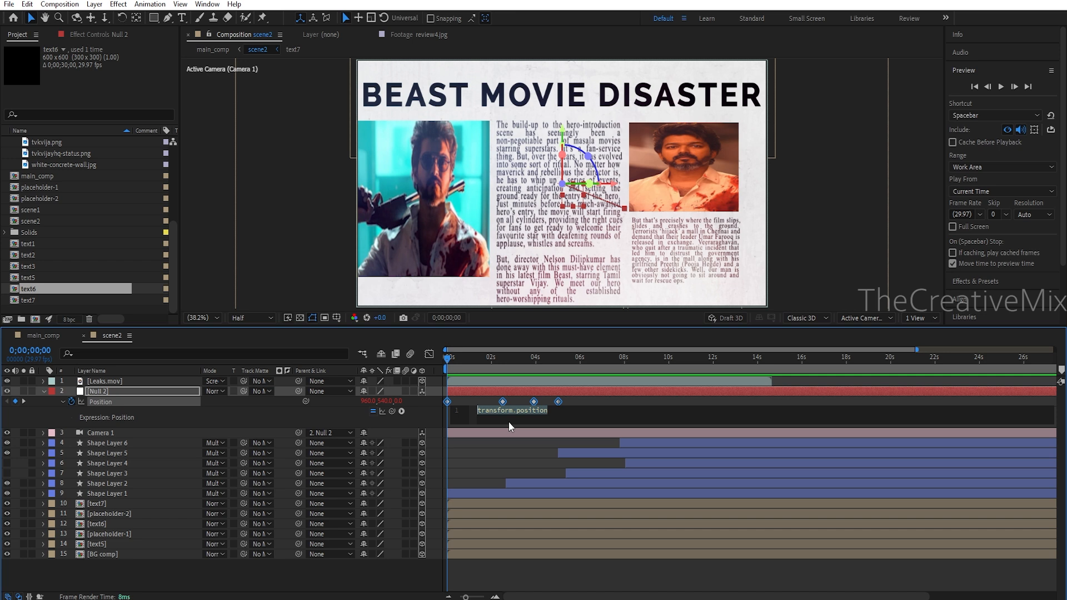
{"action": "type", "text": "wiggle(2,2"}
{"action": "left_click", "coordinate": [62, 401]}
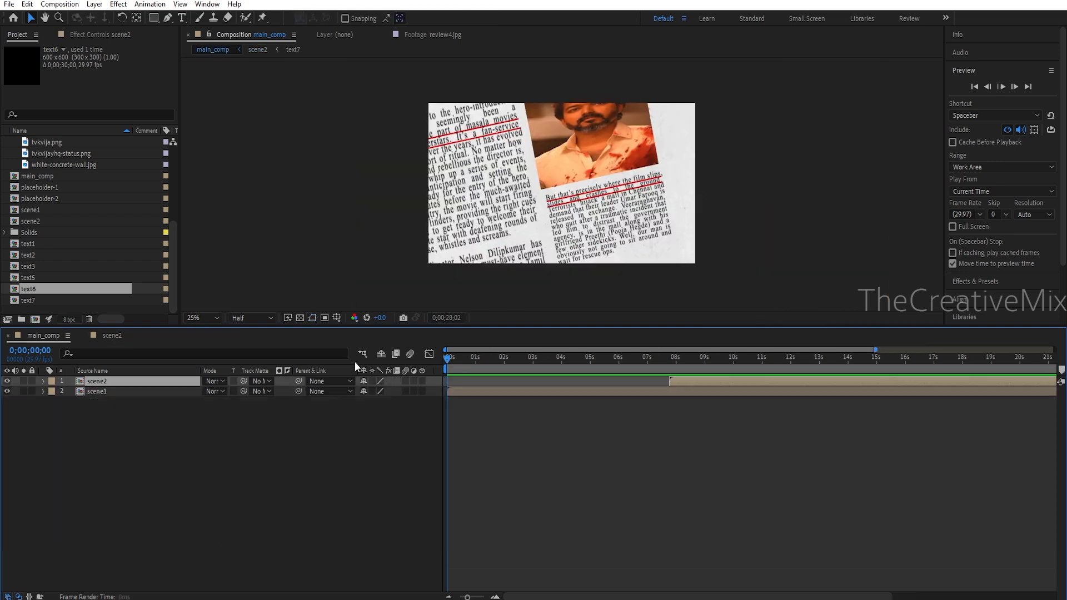
- Place 01 Blue Transition.mp4 above scene2 in main_comp, starting at 0;00;07;16, and set its blending mode to Screen
{"action": "scroll", "coordinate": [65, 195], "scroll_direction": "up", "scroll_amount": 4}
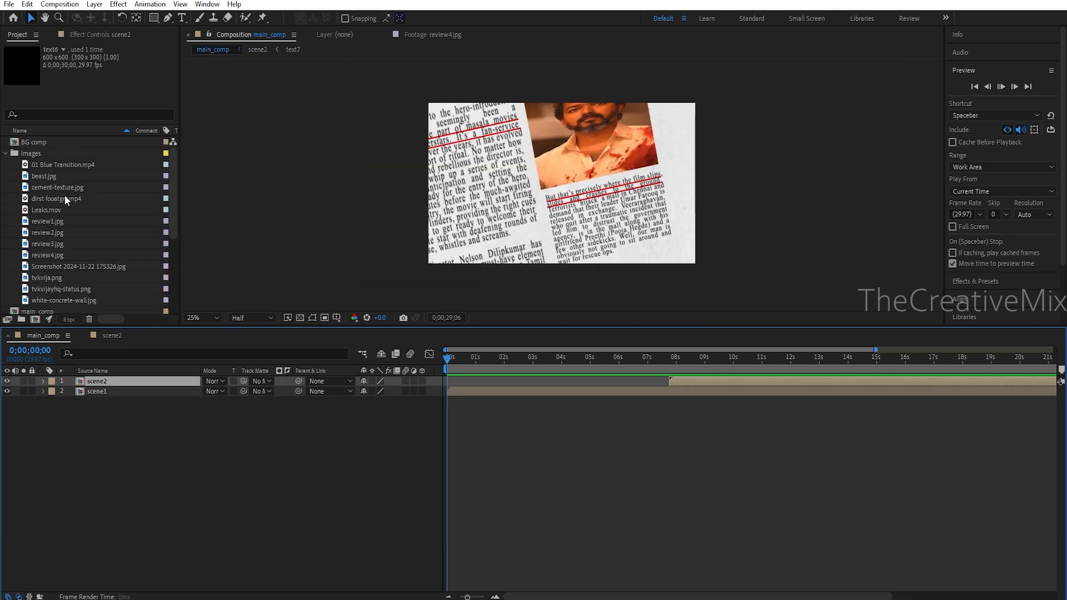
{"action": "left_click_drag", "start_coordinate": [62, 164], "coordinate": [114, 376]}
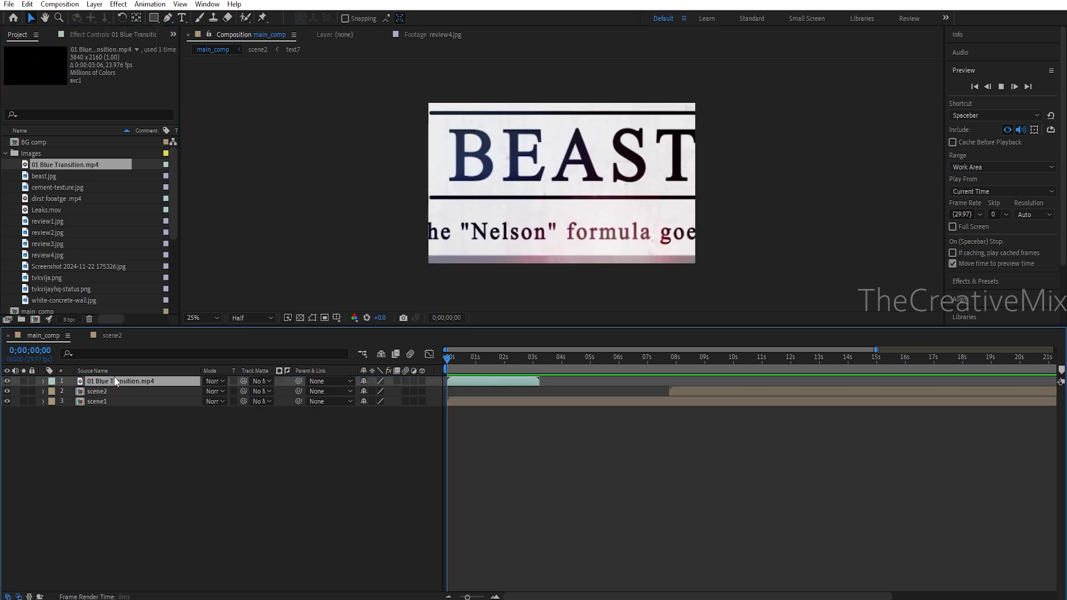
{"action": "left_click_drag", "start_coordinate": [518, 381], "coordinate": [675, 379]}
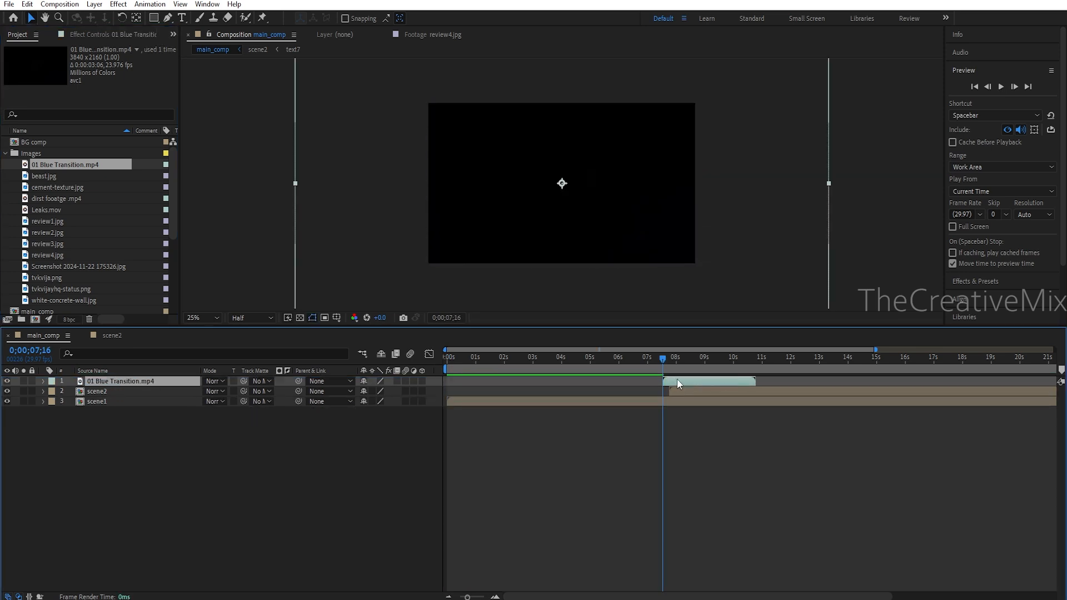
{"action": "left_click", "coordinate": [214, 381]}
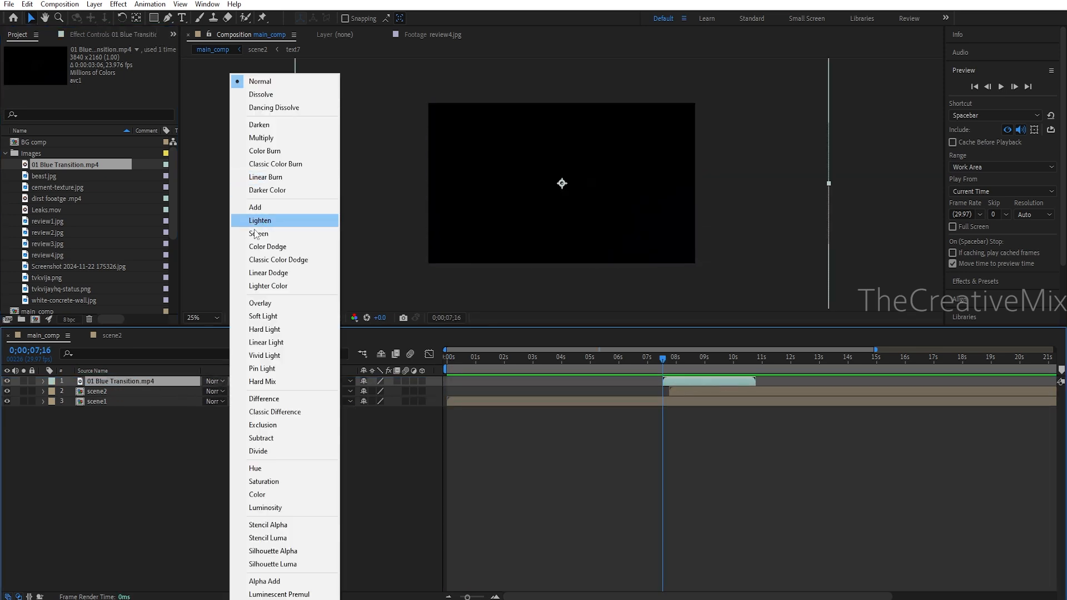
{"action": "left_click", "coordinate": [250, 228]}
- End main_comp's work area at 0;00;18;12 and add a black 1920 x 1080 solid above the other layers
{"action": "left_click_drag", "start_coordinate": [1055, 368], "coordinate": [823, 369]}
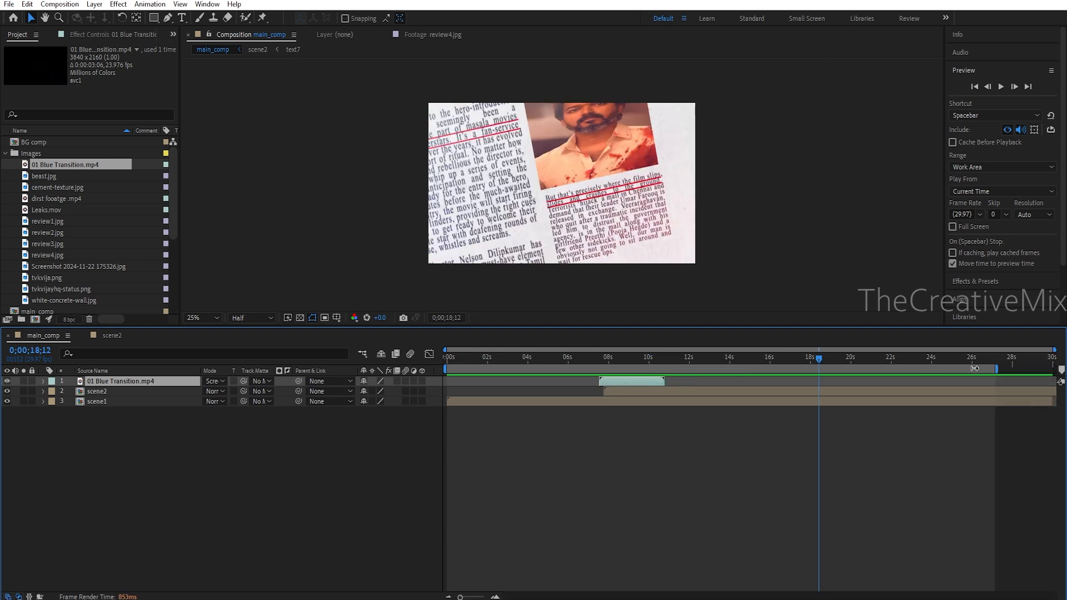
{"action": "left_click", "coordinate": [171, 459]}
{"action": "right_click", "coordinate": [172, 458]}
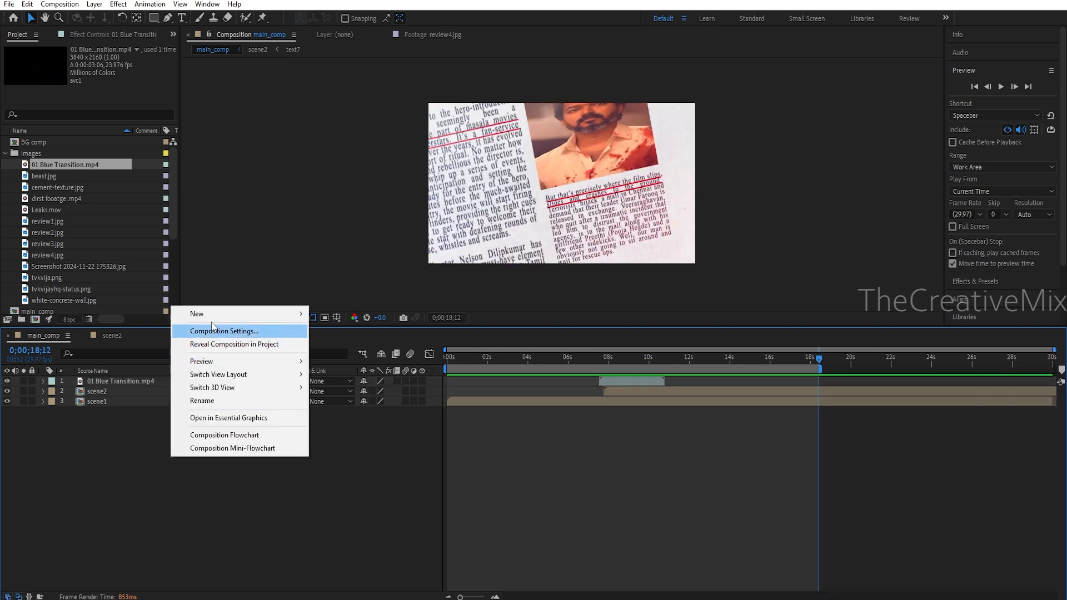
{"action": "mouse_move", "coordinate": [295, 314]}
{"action": "left_click", "coordinate": [335, 344]}
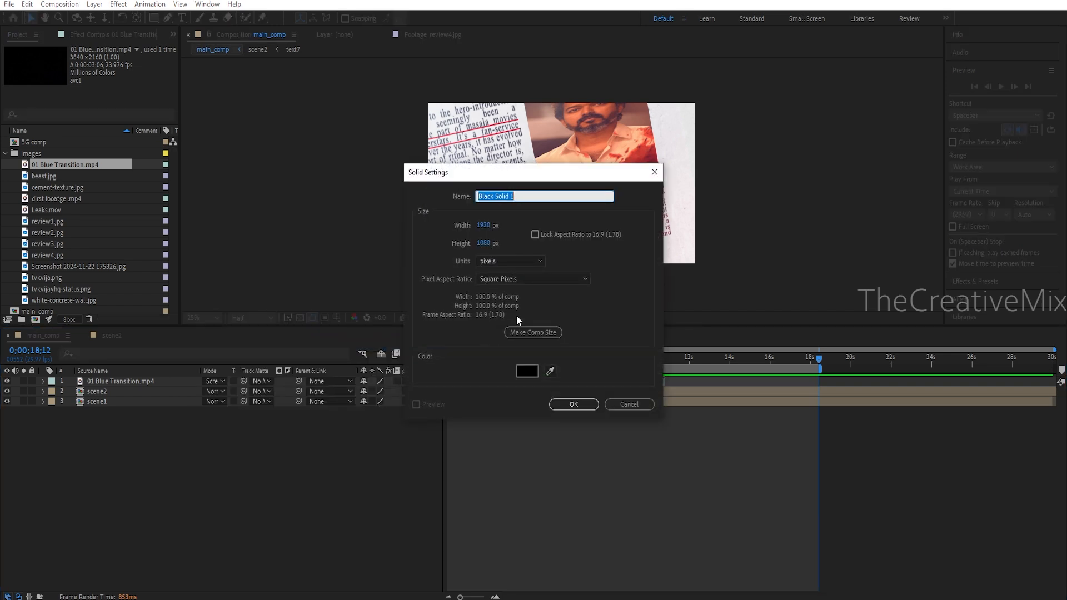
{"action": "left_click", "coordinate": [573, 404]}
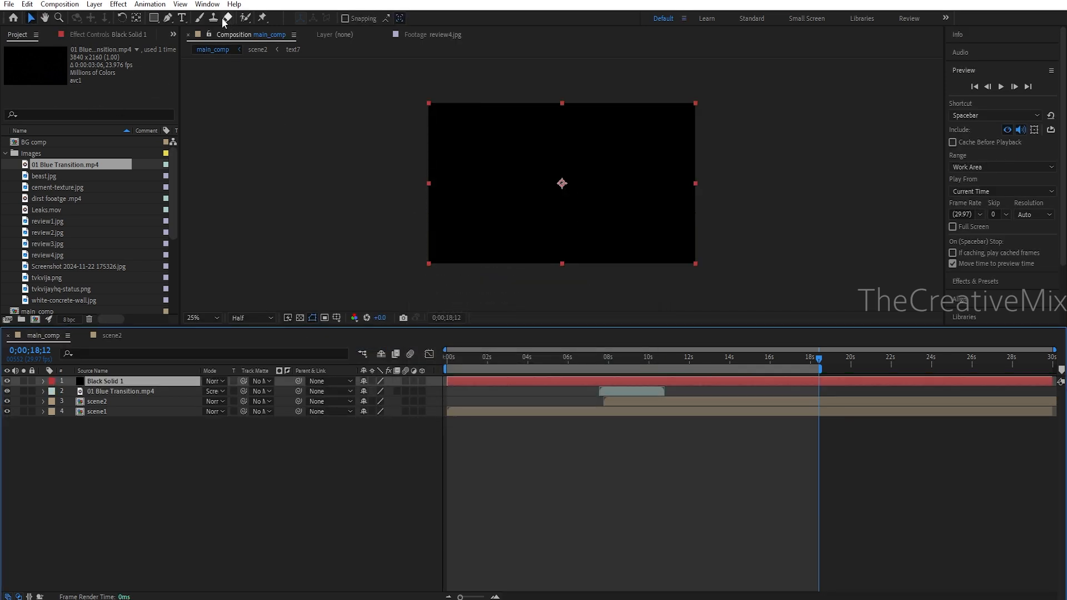
- Draw an elliptical mask spanning the full frame on the black solid and invert it
{"action": "left_click_drag", "start_coordinate": [153, 17], "coordinate": [185, 44]}
{"action": "mouse_move", "coordinate": [429, 104]}
{"action": "left_mouse_down"}
{"action": "mouse_move", "coordinate": [621, 176]}
{"action": "mouse_move", "coordinate": [702, 266]}
{"action": "mouse_move", "coordinate": [695, 261]}
{"action": "left_mouse_up"}
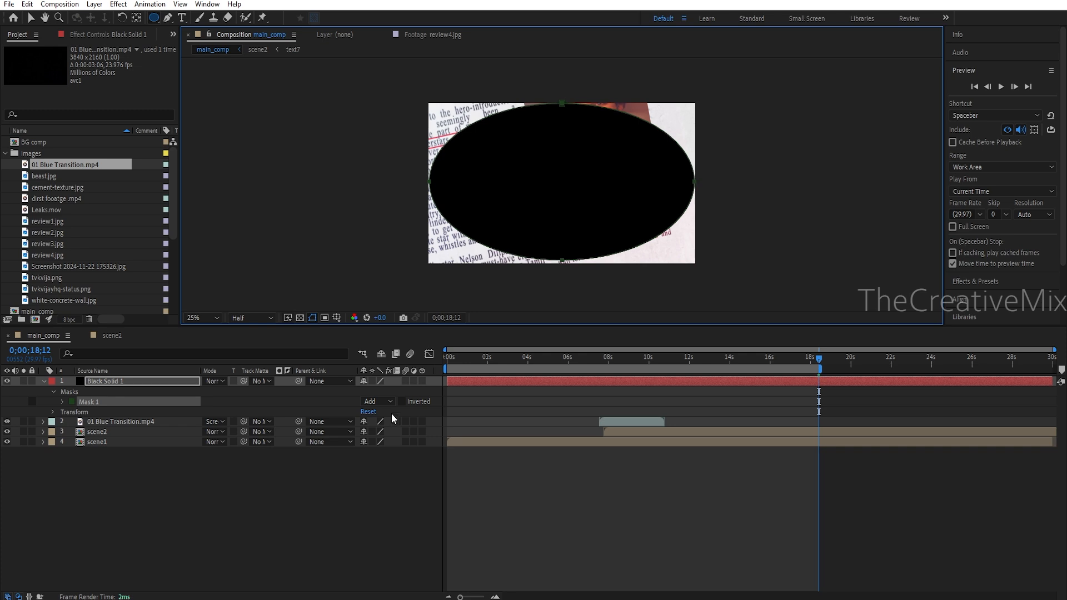
{"action": "left_click", "coordinate": [402, 401]}
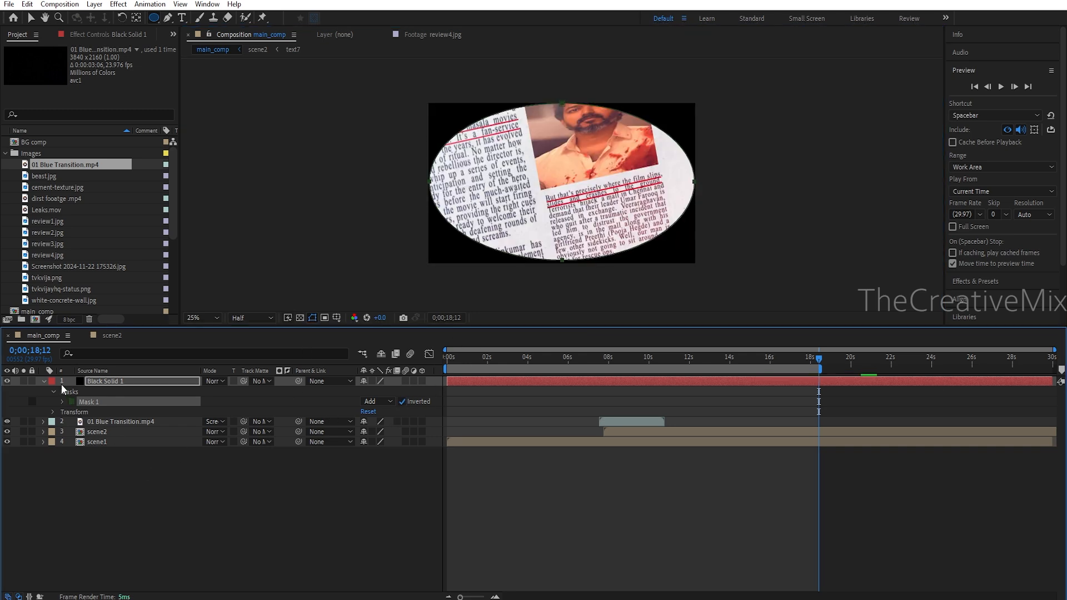
- Feather the black solid's mask by 300 pixels and set the solid's opacity to 50% for a soft vignette
{"action": "left_click", "coordinate": [62, 401]}
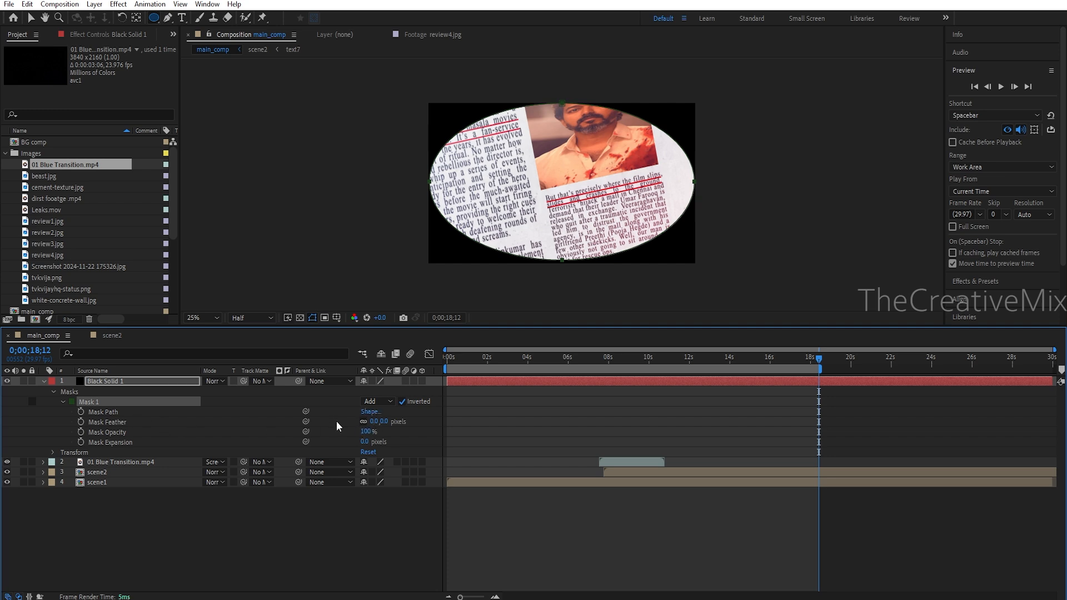
{"action": "left_click_drag", "start_coordinate": [368, 432], "coordinate": [468, 428]}
{"action": "mouse_move", "coordinate": [364, 504]}
{"action": "left_mouse_down"}
{"action": "mouse_move", "coordinate": [332, 505]}
{"action": "mouse_move", "coordinate": [352, 505]}
{"action": "left_mouse_up"}
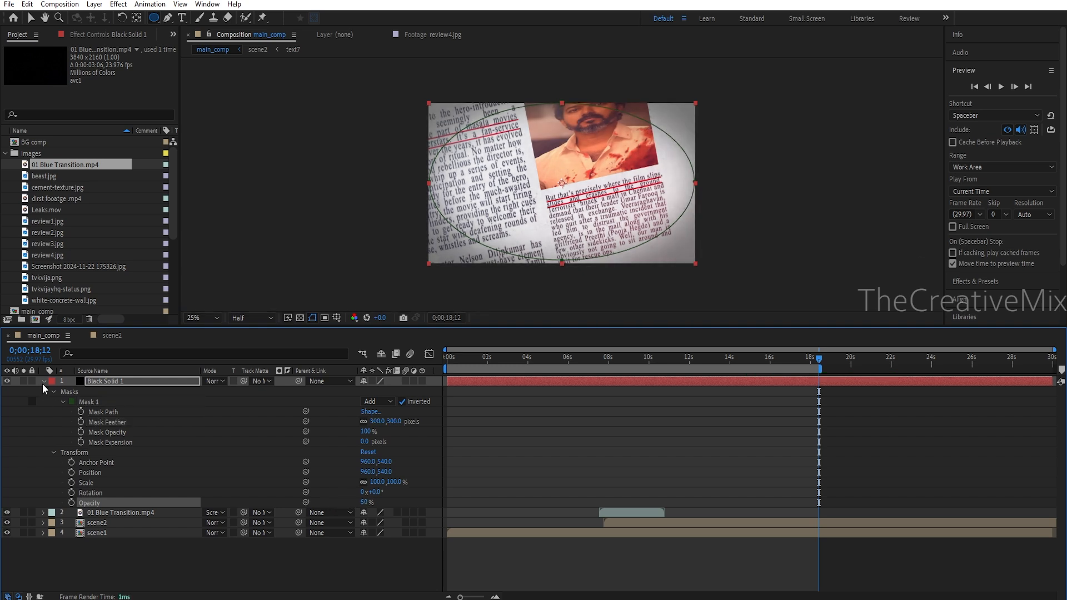
{"action": "left_click", "coordinate": [43, 381]}
- Add dirst fooatge .mp4 above the black solid, set its blending mode to Screen, and preview main_comp
{"action": "left_click_drag", "start_coordinate": [66, 199], "coordinate": [134, 381]}
{"action": "left_click", "coordinate": [215, 391]}
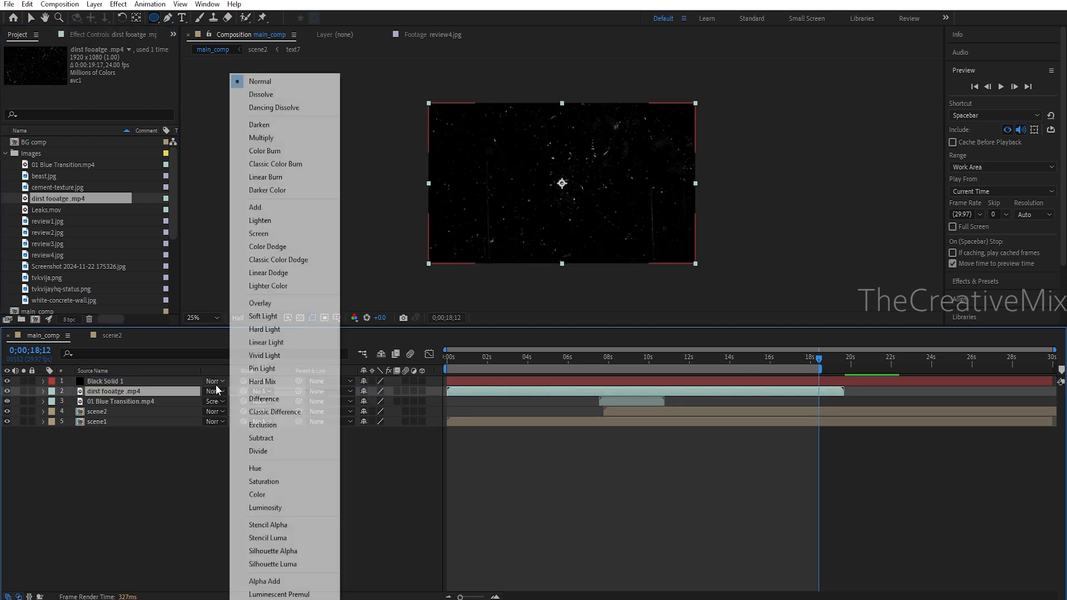
{"action": "left_click", "coordinate": [187, 454]}
{"action": "left_click_drag", "start_coordinate": [122, 391], "coordinate": [118, 378]}
{"action": "left_click", "coordinate": [215, 381]}
{"action": "left_click", "coordinate": [267, 234]}
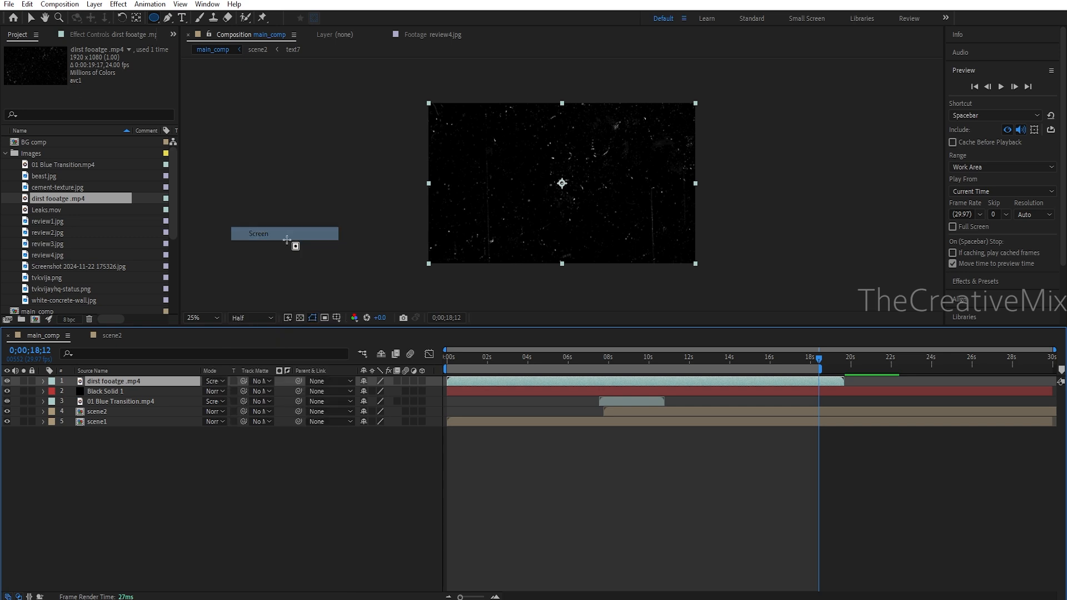
{"action": "key", "text": "space"}
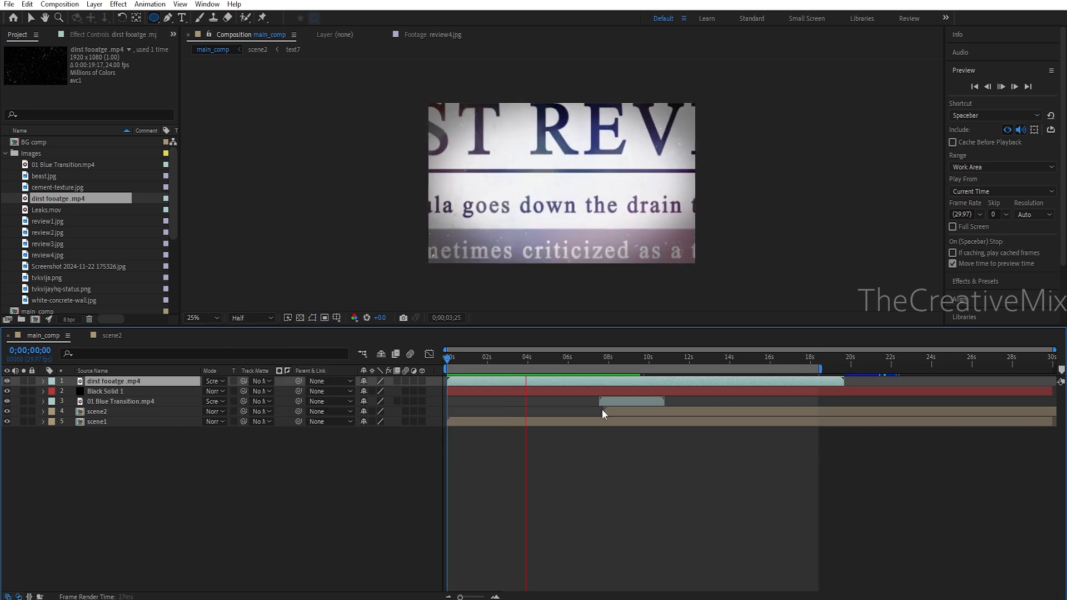